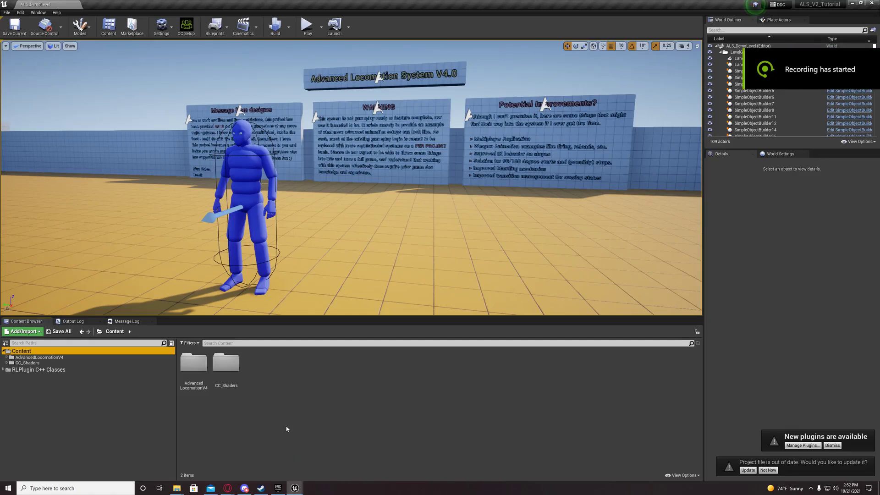
- Accept the update prompt to convert ALS_V2_Tutorial, then check and dismiss the Content folder menu
{"action": "left_click", "coordinate": [755, 471]}
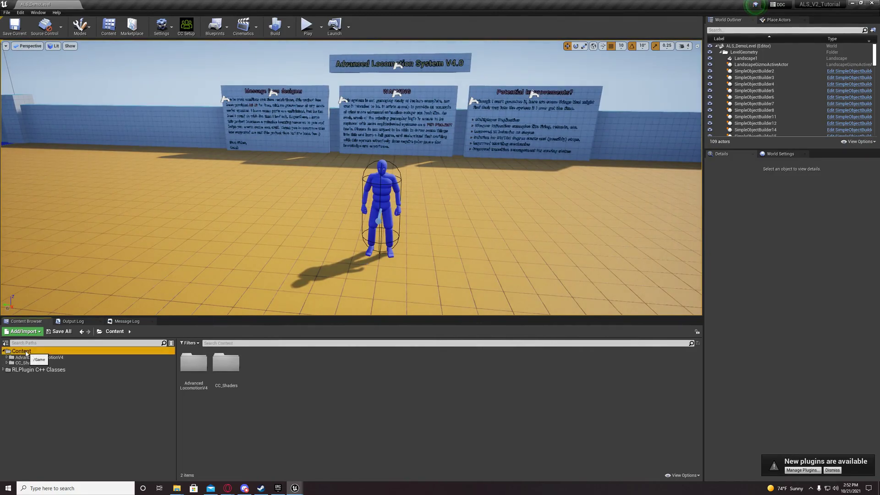
{"action": "right_click", "coordinate": [20, 351]}
{"action": "left_click", "coordinate": [20, 351]}
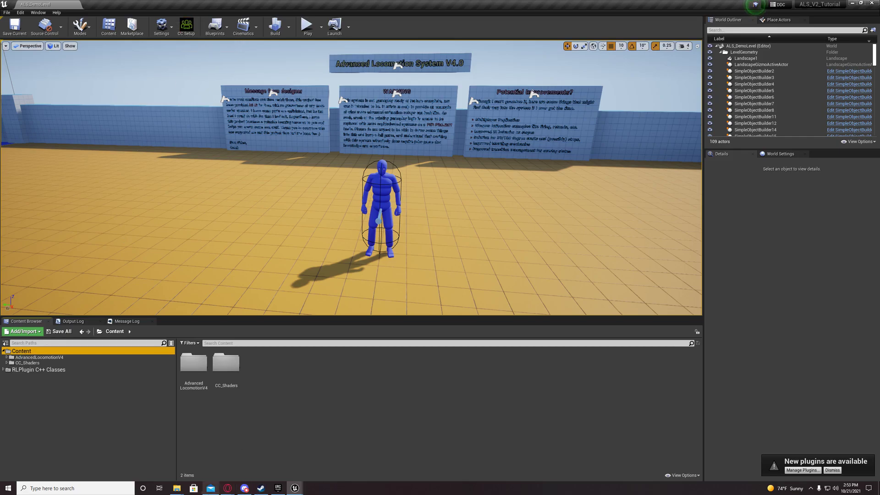
{"action": "mouse_move", "coordinate": [176, 488]}
{"action": "left_click", "coordinate": [334, 458]}
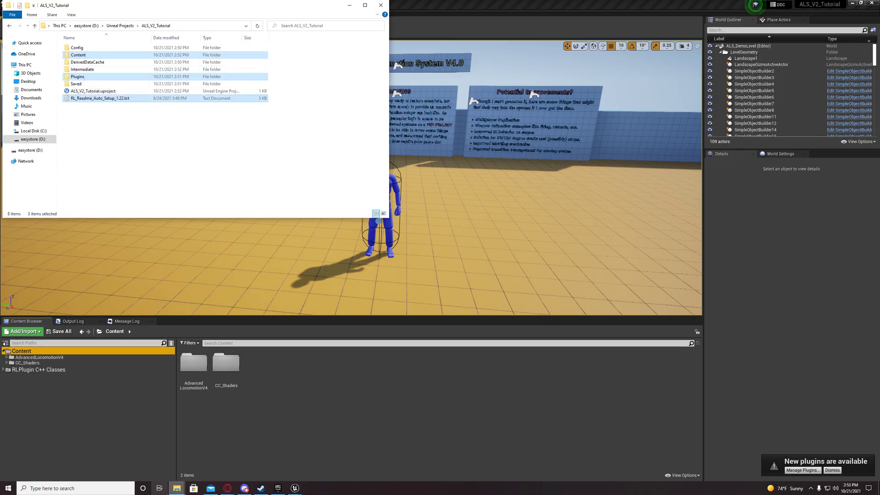
{"action": "left_click", "coordinate": [159, 488]}
{"action": "left_click", "coordinate": [176, 488]}
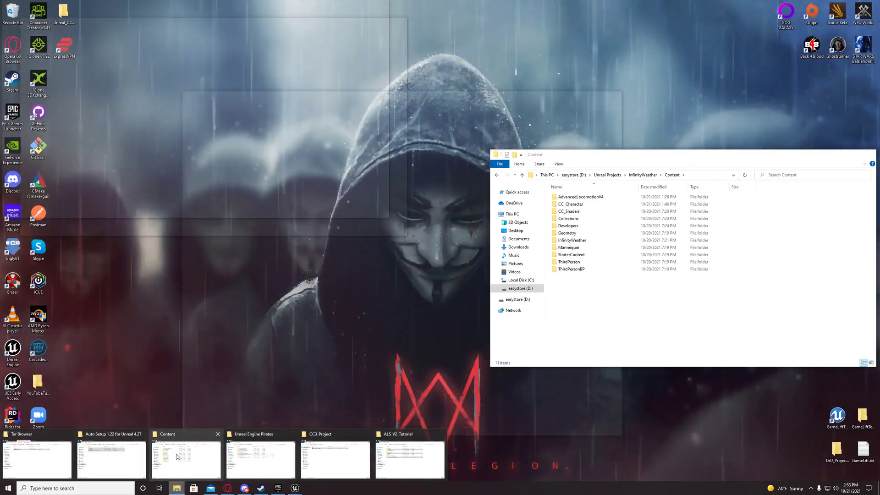
{"action": "left_click", "coordinate": [176, 454]}
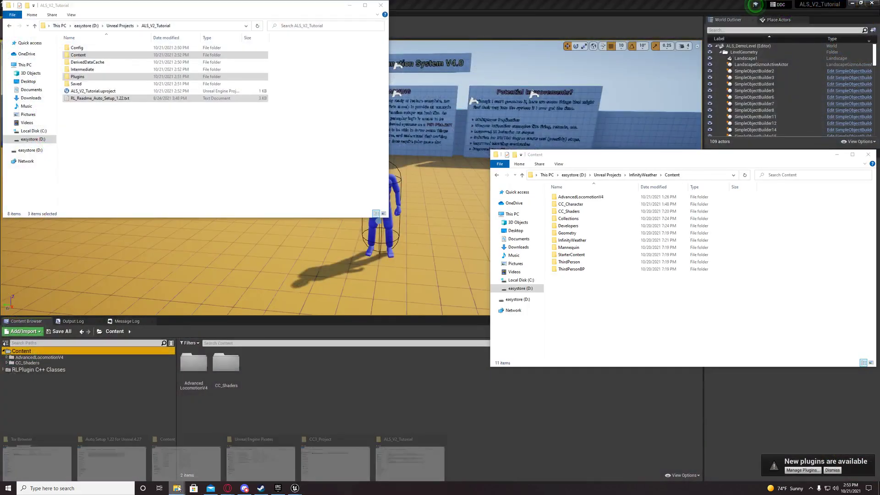
{"action": "left_click", "coordinate": [111, 462]}
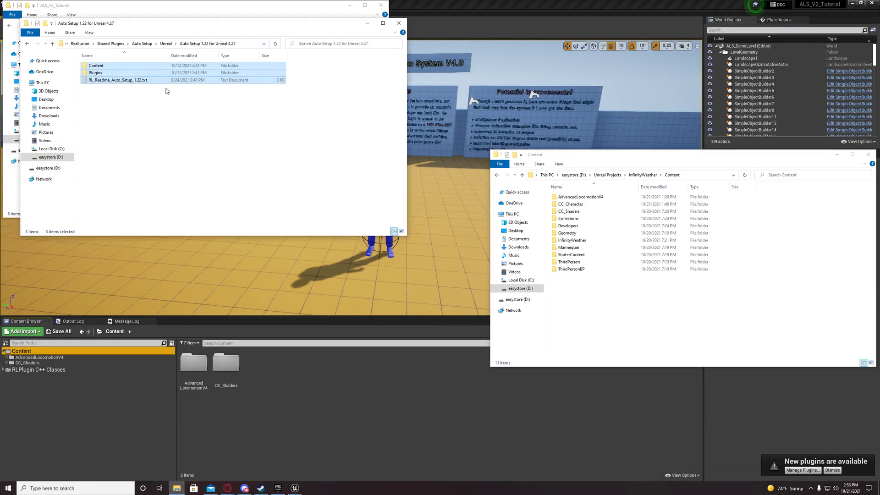
{"action": "left_click", "coordinate": [368, 24]}
{"action": "left_click", "coordinate": [349, 6]}
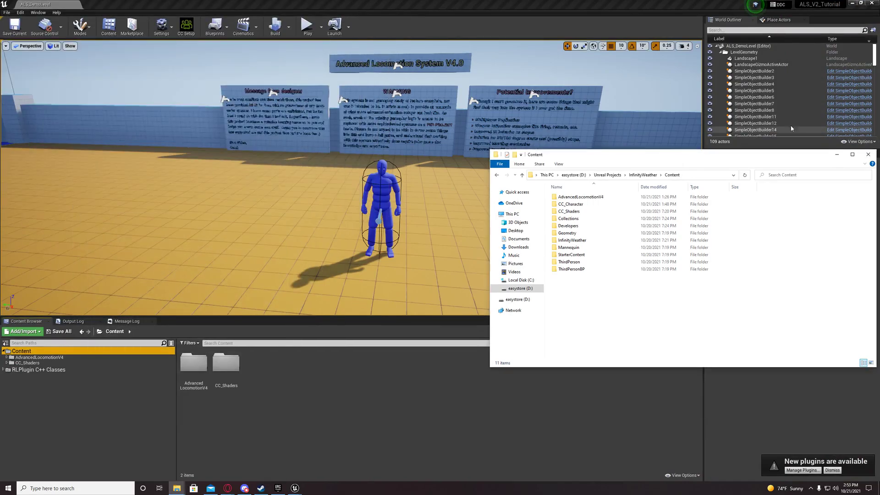
{"action": "left_click", "coordinate": [837, 155]}
- Show My Projects in the Launcher Library and bring up the ALS_V2_Tutorial tile's options
{"action": "left_click", "coordinate": [278, 488]}
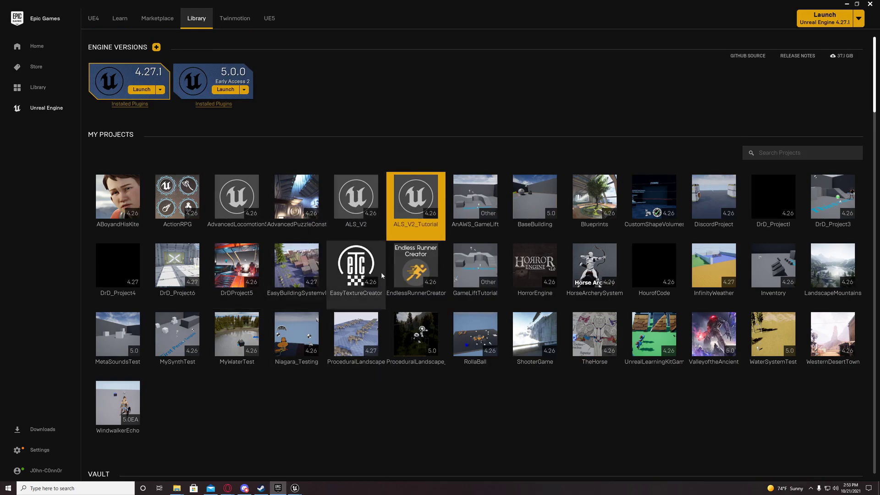
{"action": "scroll", "coordinate": [413, 364], "scroll_direction": "down", "scroll_amount": 1}
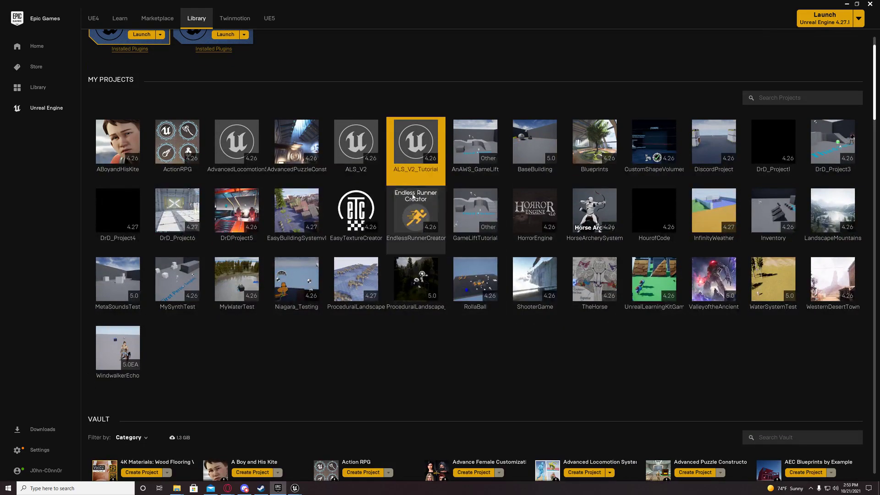
{"action": "right_click", "coordinate": [410, 161]}
{"action": "mouse_move", "coordinate": [296, 487]}
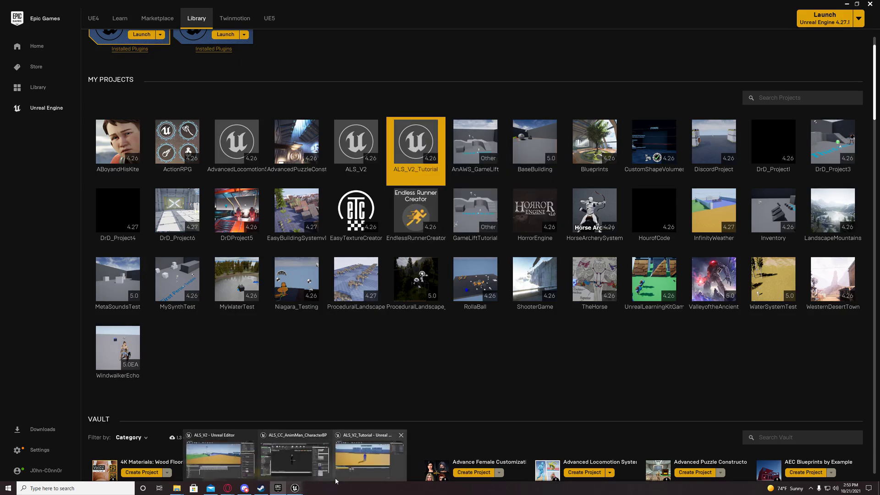
{"action": "mouse_move", "coordinate": [320, 475]}
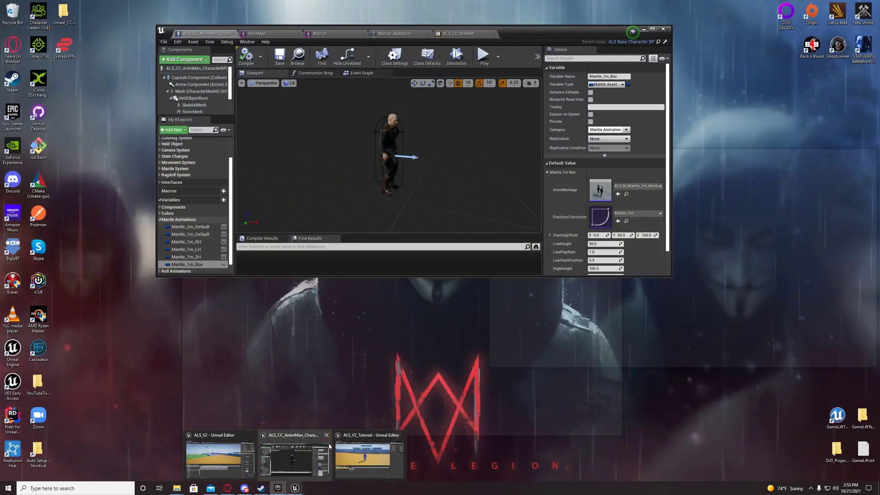
- Back in the editor, create a new folder named CC_Player under Content
{"action": "left_click", "coordinate": [342, 449]}
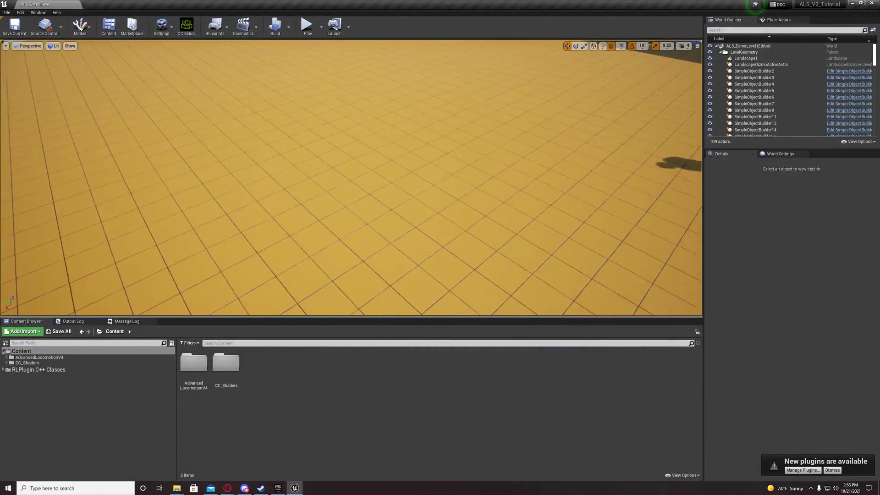
{"action": "right_click", "coordinate": [19, 351]}
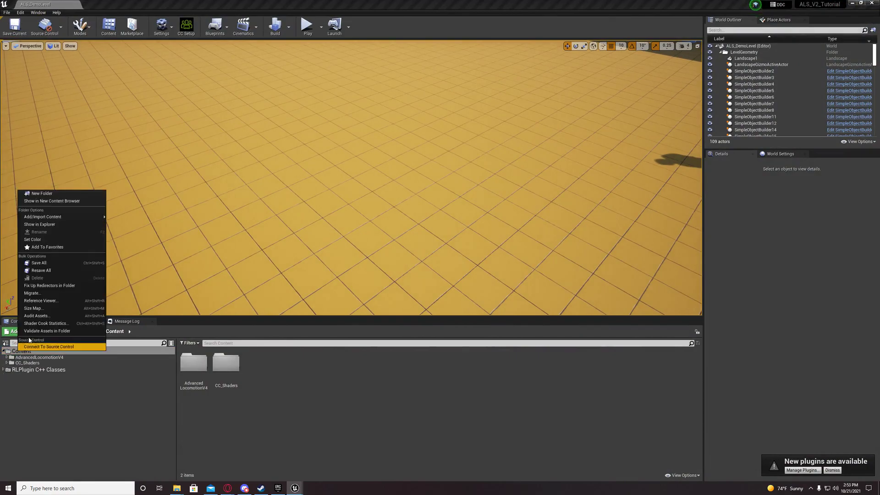
{"action": "left_click", "coordinate": [59, 193]}
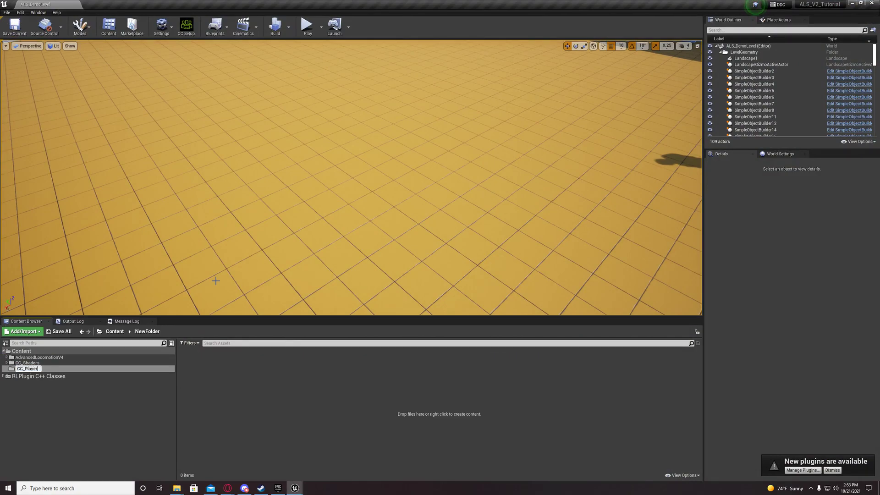
{"action": "key", "text": "Return"}
- Start an import into CC_Player and pick Desktop/Unreal_CC3_TestModel/Warrior.Fbx
{"action": "right_click", "coordinate": [247, 389]}
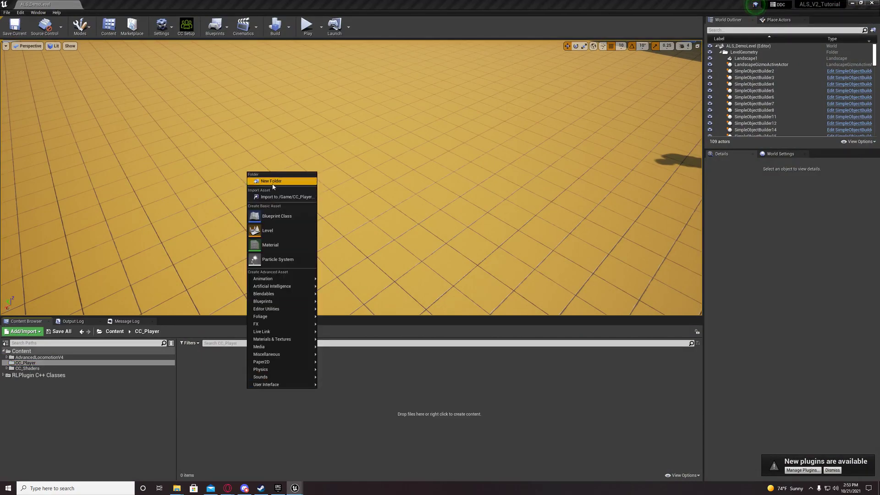
{"action": "left_click", "coordinate": [275, 198]}
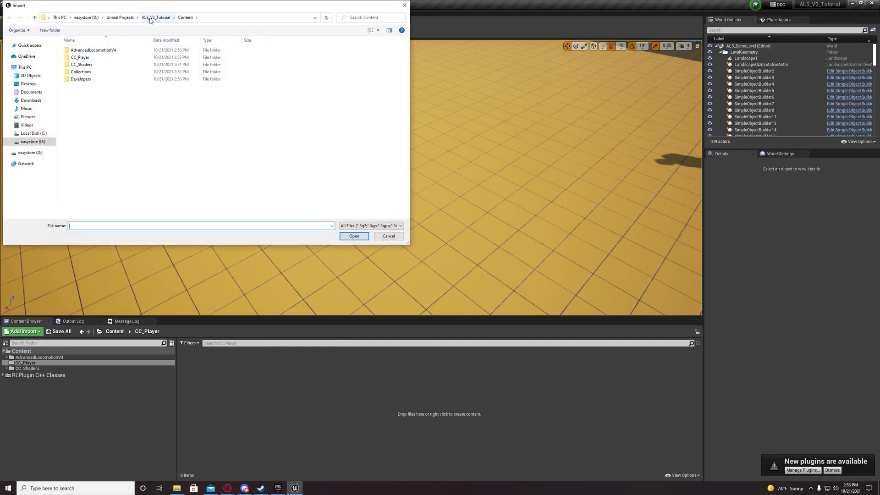
{"action": "left_click", "coordinate": [28, 84]}
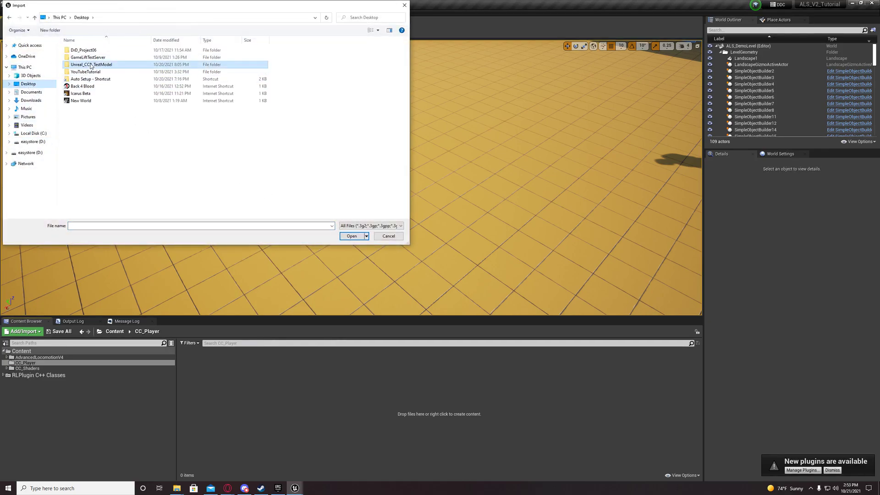
{"action": "double_click", "coordinate": [82, 65]}
{"action": "left_click", "coordinate": [82, 72]}
- Import Warrior.Fbx into CC_Player with Character Creator auto setup, reviewing mesh options, via Import All
{"action": "left_click", "coordinate": [352, 236]}
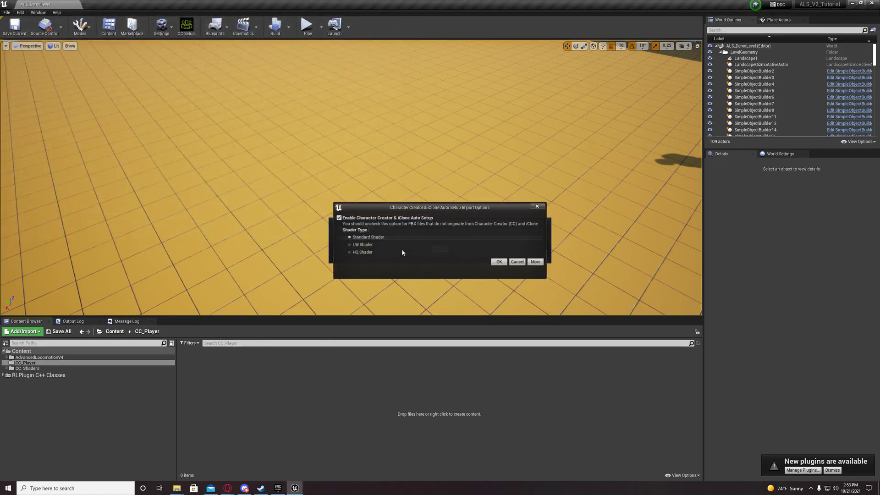
{"action": "left_click", "coordinate": [497, 262]}
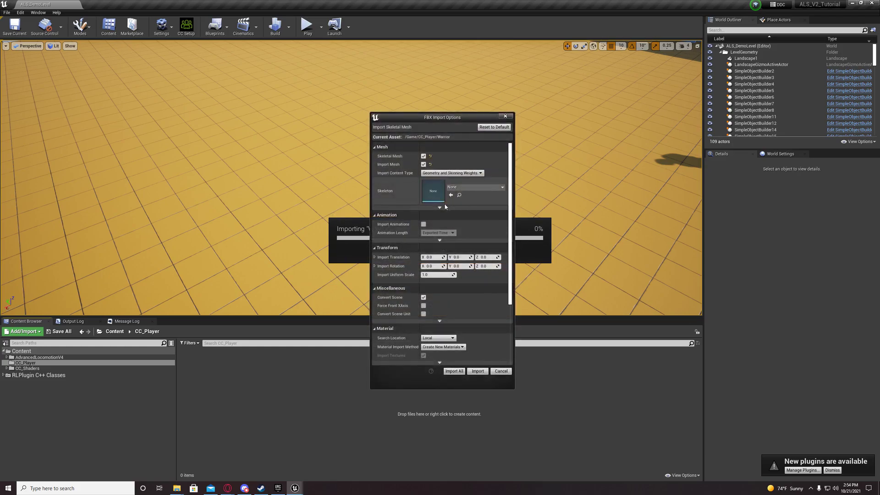
{"action": "left_click", "coordinate": [443, 207]}
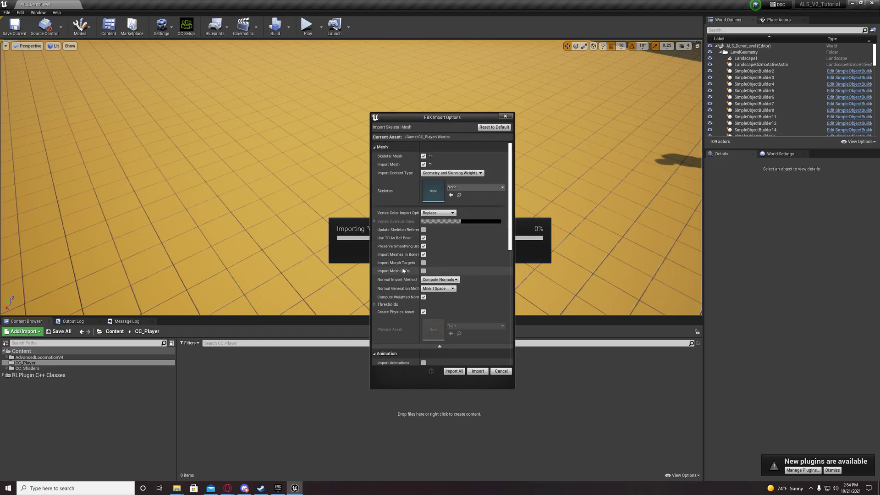
{"action": "left_click", "coordinate": [450, 372]}
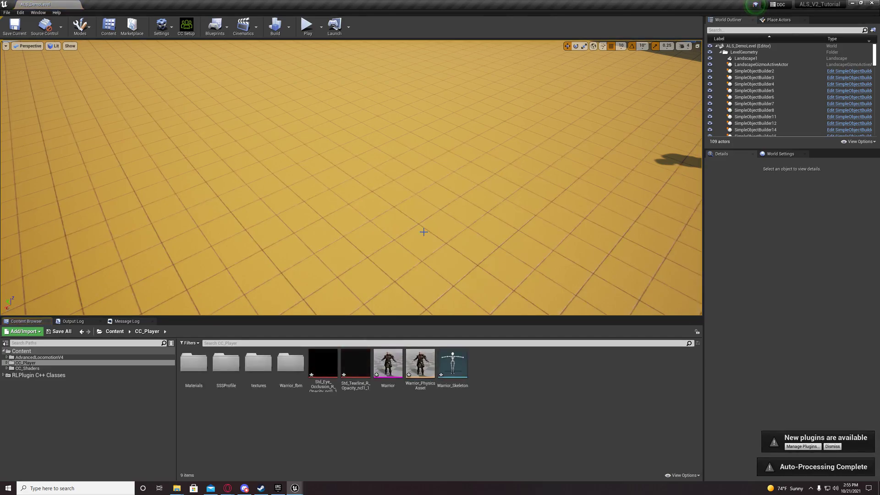
- Open the Warrior skeletal mesh, then its Warrior_Skeleton asset in a full-screen editor
{"action": "mouse_move", "coordinate": [597, 279]}
{"action": "right_mouse_down"}
{"action": "mouse_move", "coordinate": [573, 257]}
{"action": "mouse_move", "coordinate": [609, 266]}
{"action": "mouse_move", "coordinate": [586, 275]}
{"action": "mouse_move", "coordinate": [596, 279]}
{"action": "right_mouse_up"}
{"action": "right_click_drag", "start_coordinate": [593, 104], "coordinate": [571, 110]}
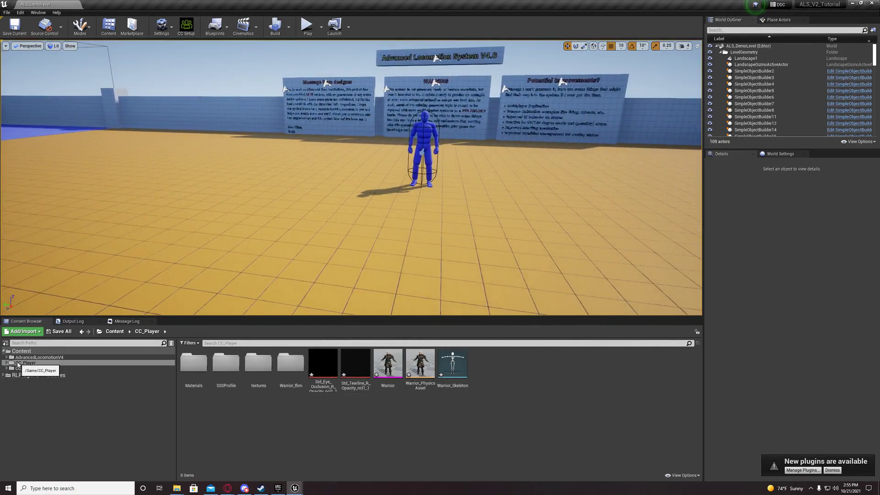
{"action": "double_click", "coordinate": [388, 367]}
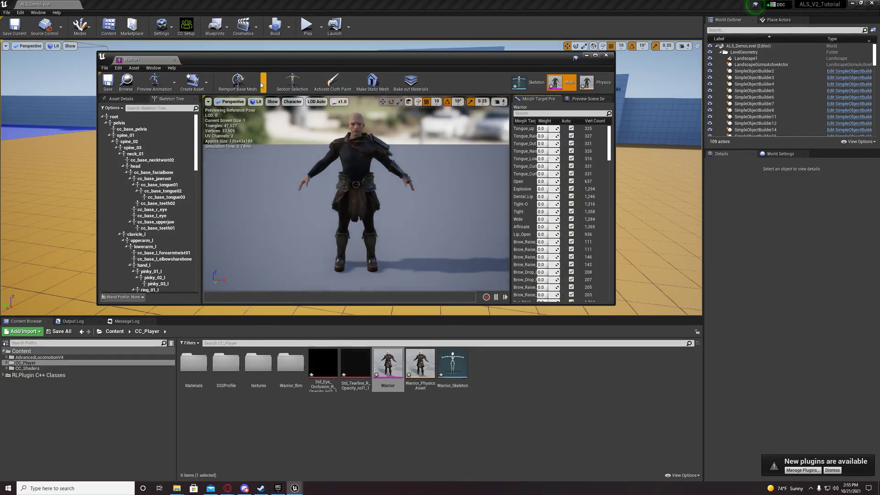
{"action": "left_click", "coordinate": [522, 82]}
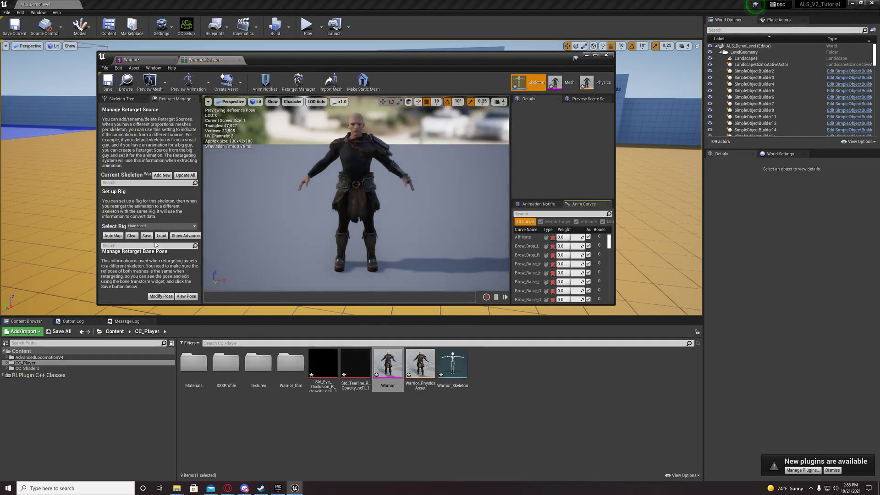
{"action": "left_click", "coordinate": [596, 56]}
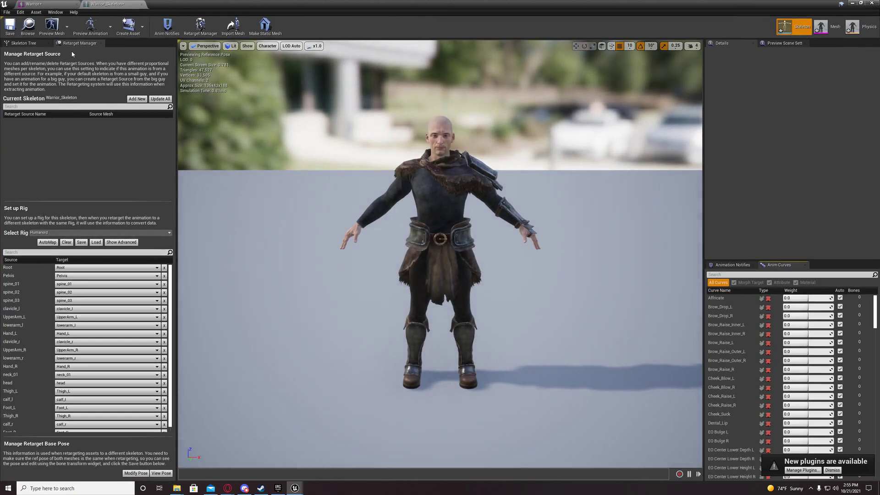
- Give Warrior_Skeleton the Humanoid retarget rig with auto-mapped bones, save it, and return to the level
{"action": "left_click", "coordinate": [55, 12]}
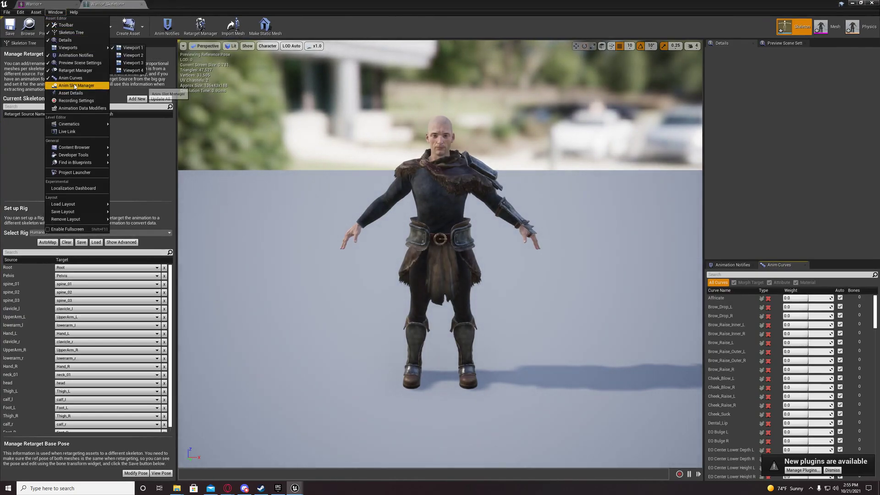
{"action": "left_click", "coordinate": [127, 161]}
{"action": "left_click", "coordinate": [60, 232]}
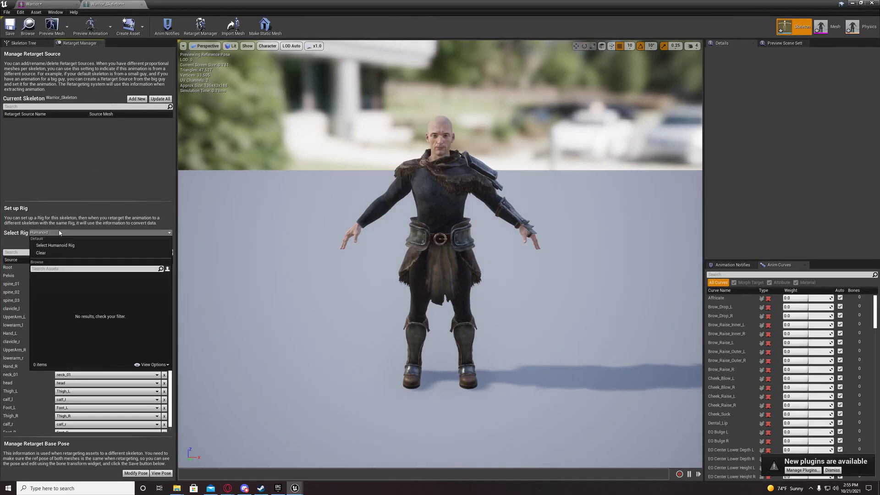
{"action": "left_click", "coordinate": [58, 234]}
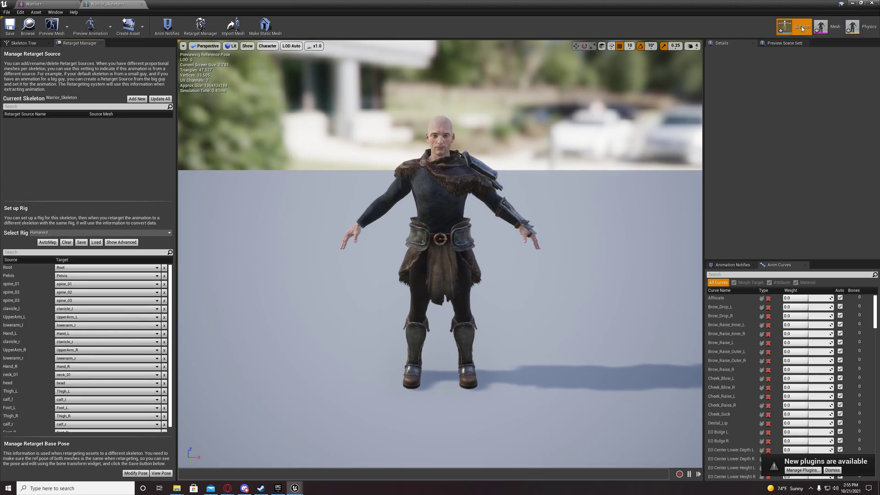
{"action": "left_click", "coordinate": [67, 232]}
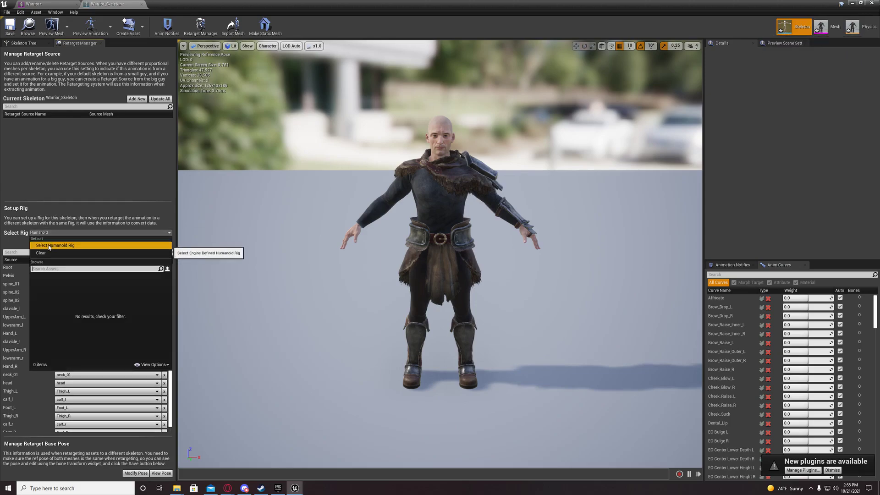
{"action": "left_click", "coordinate": [48, 245]}
{"action": "left_click", "coordinate": [47, 242]}
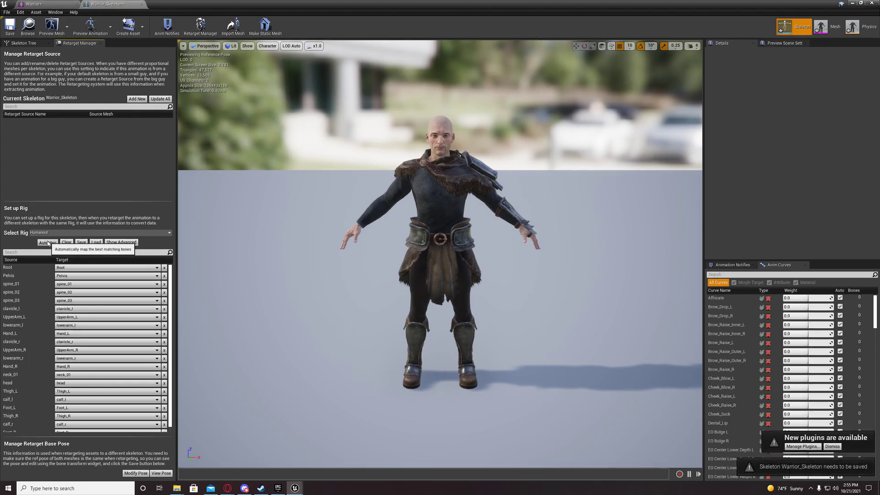
{"action": "left_click", "coordinate": [9, 25]}
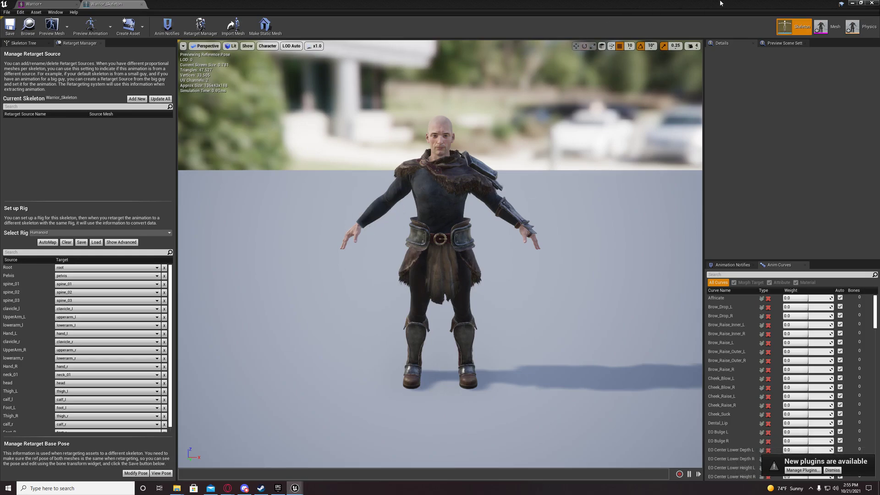
{"action": "left_click", "coordinate": [851, 3]}
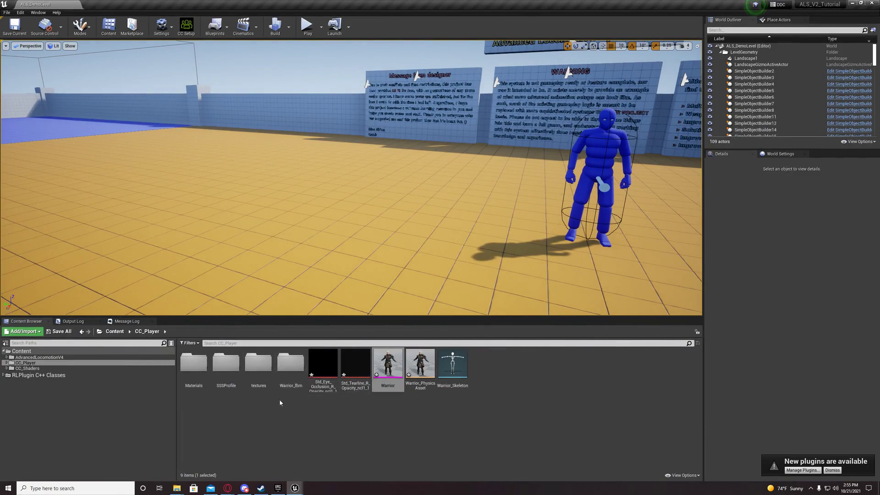
- Browse AdvancedLocomotionV4 > CharacterAssets > MannequinSkeleton > Meshes and open the AnimMan skeletal mesh
{"action": "left_click", "coordinate": [39, 357]}
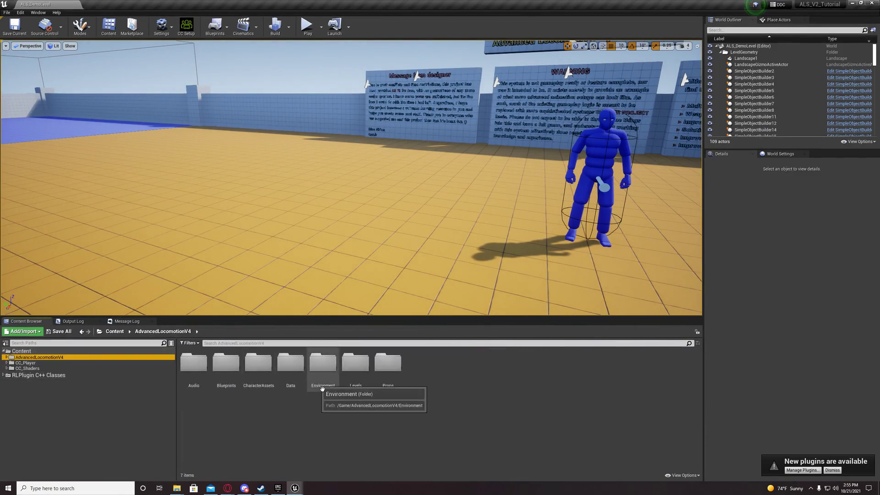
{"action": "double_click", "coordinate": [258, 383]}
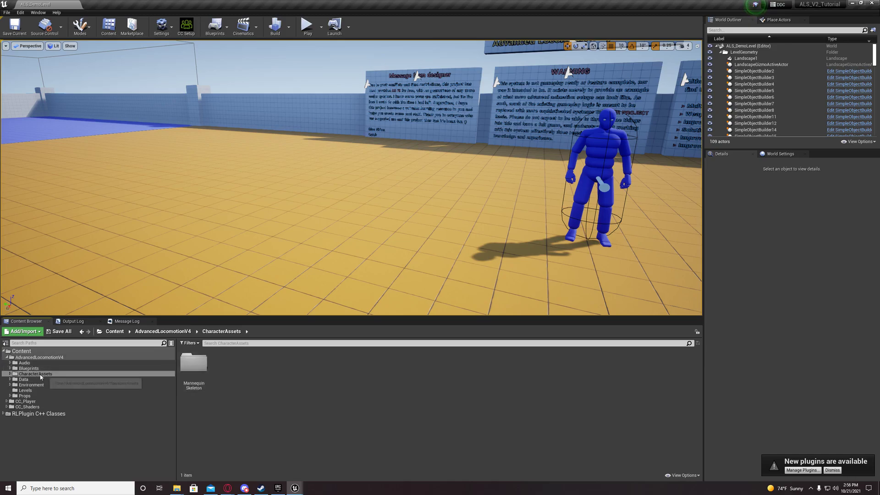
{"action": "double_click", "coordinate": [195, 367]}
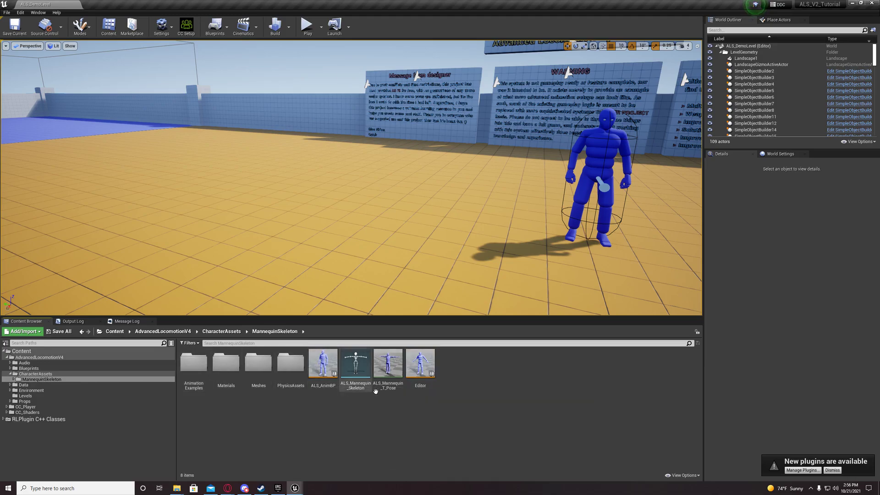
{"action": "double_click", "coordinate": [264, 373]}
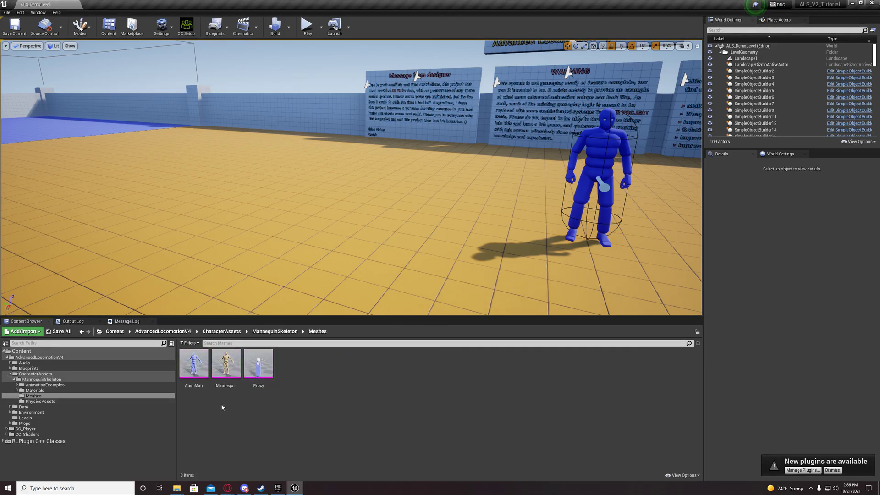
{"action": "double_click", "coordinate": [205, 373]}
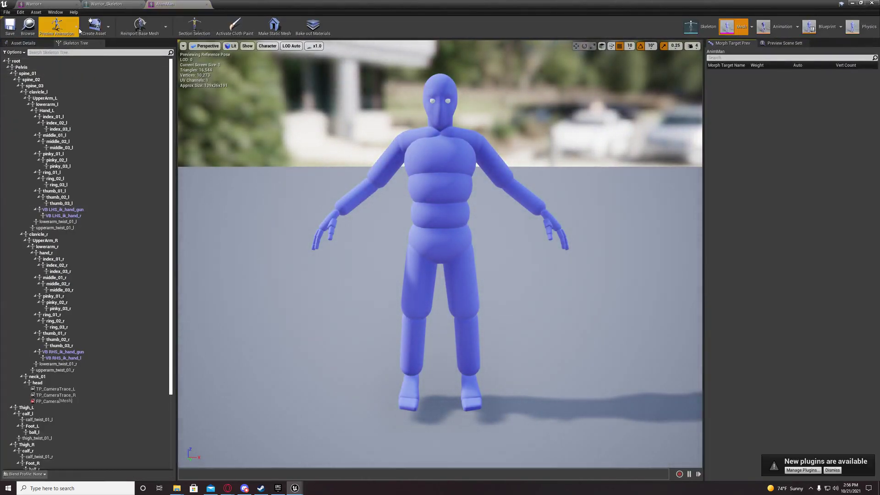
- Preview the mannequin with the ALS_Mannequin_T_Pose animation
{"action": "left_click", "coordinate": [55, 26]}
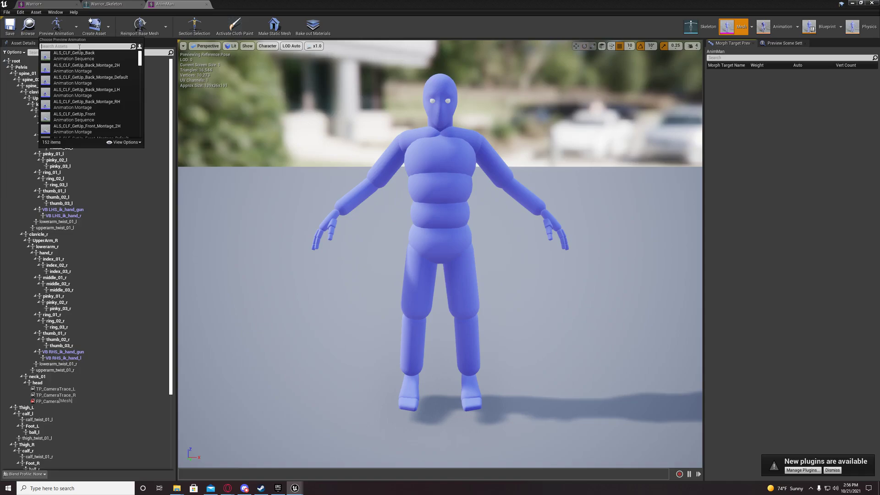
{"action": "type", "text": "T"}
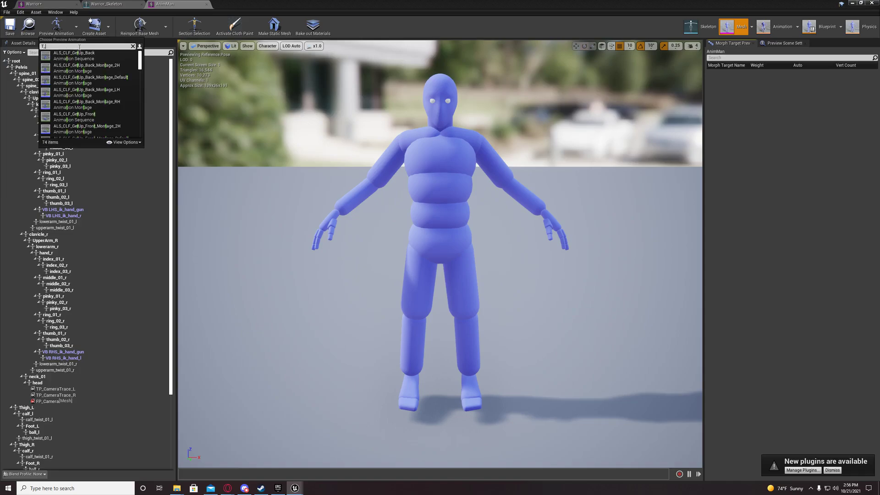
{"action": "type", "text": "_Pose"}
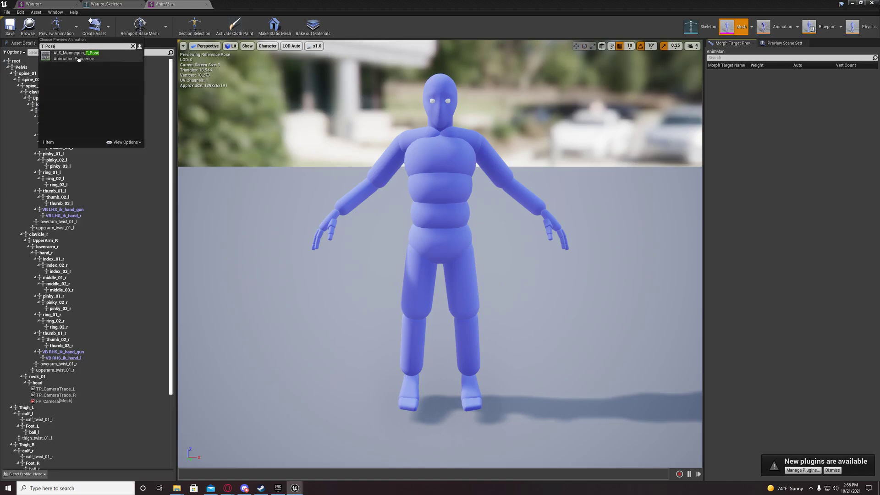
{"action": "left_click", "coordinate": [76, 61]}
{"action": "left_click", "coordinate": [76, 61]}
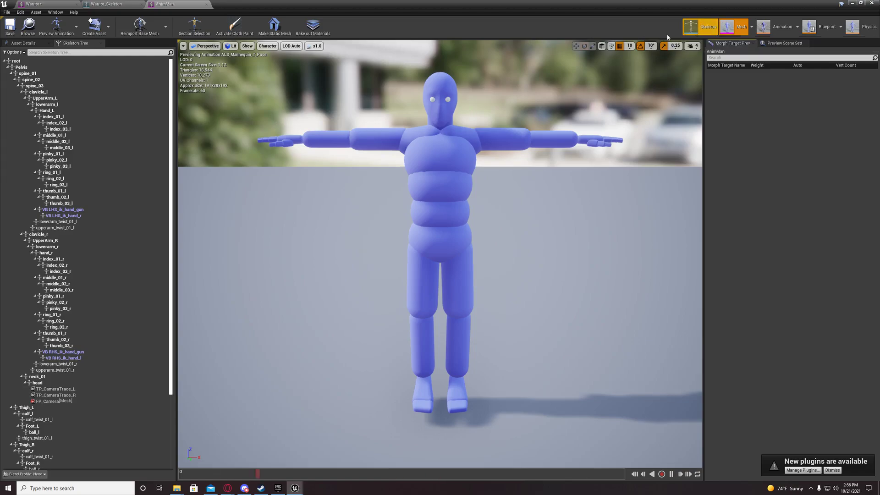
{"action": "key", "text": "ctrl+z"}
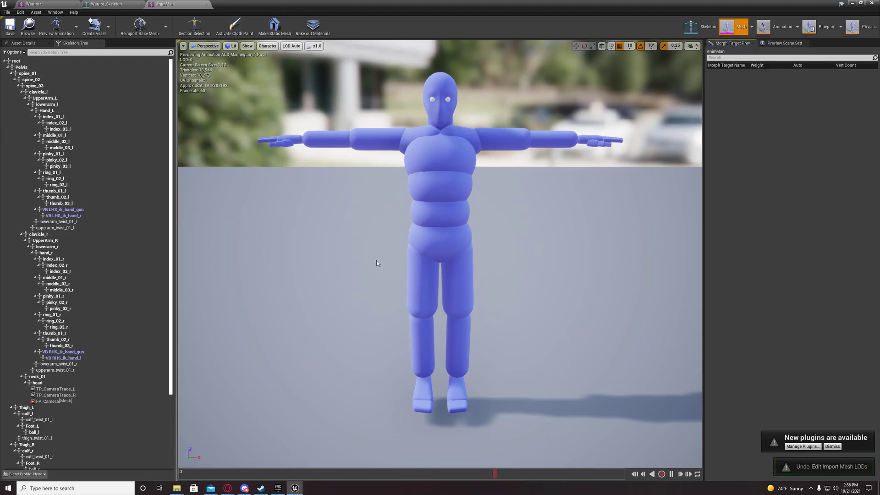
{"action": "mouse_move", "coordinate": [377, 263]}
{"action": "right_mouse_down"}
{"action": "mouse_move", "coordinate": [358, 257]}
{"action": "mouse_move", "coordinate": [380, 259]}
{"action": "mouse_move", "coordinate": [373, 261]}
{"action": "right_mouse_up"}
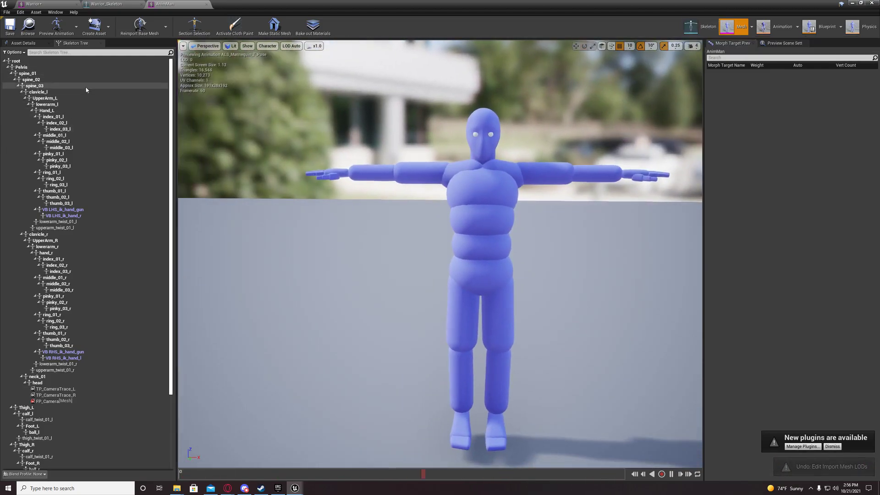
- Browse the preview animations again, move closer to the mannequin, and switch to its skeleton
{"action": "left_click", "coordinate": [76, 31]}
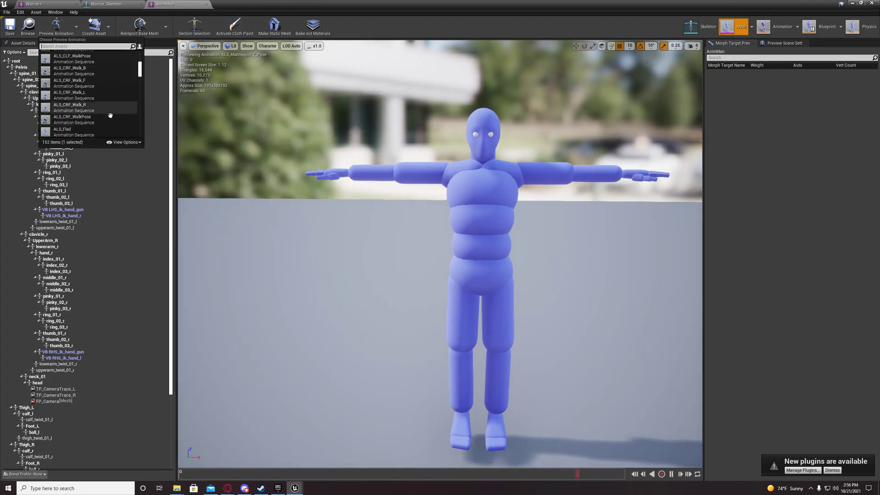
{"action": "scroll", "coordinate": [110, 115], "scroll_direction": "up", "scroll_amount": 10}
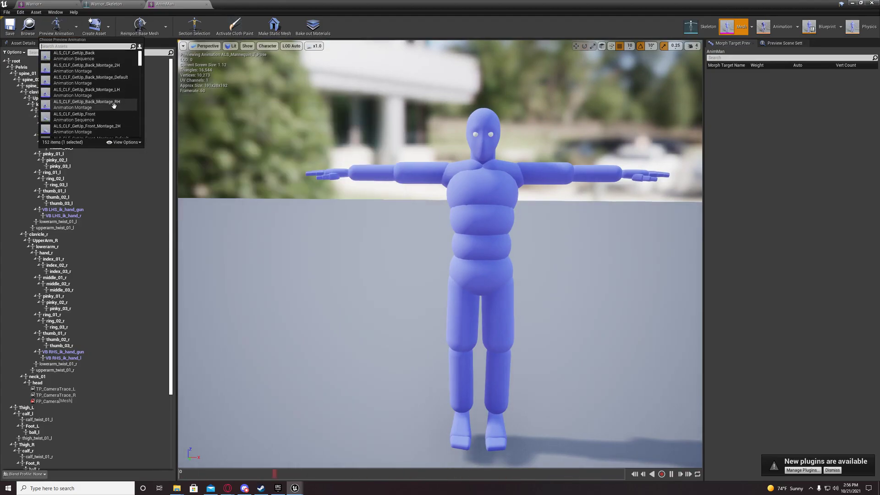
{"action": "scroll", "coordinate": [114, 92], "scroll_direction": "down", "scroll_amount": 2}
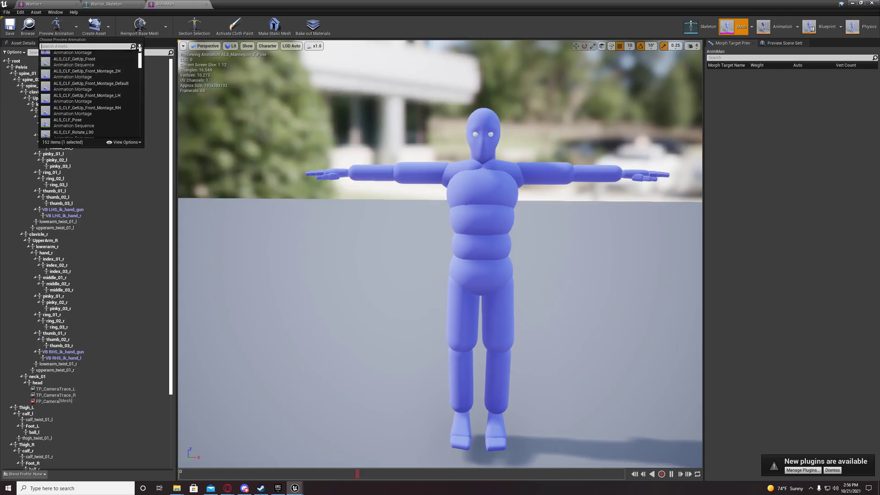
{"action": "type", "text": "default"}
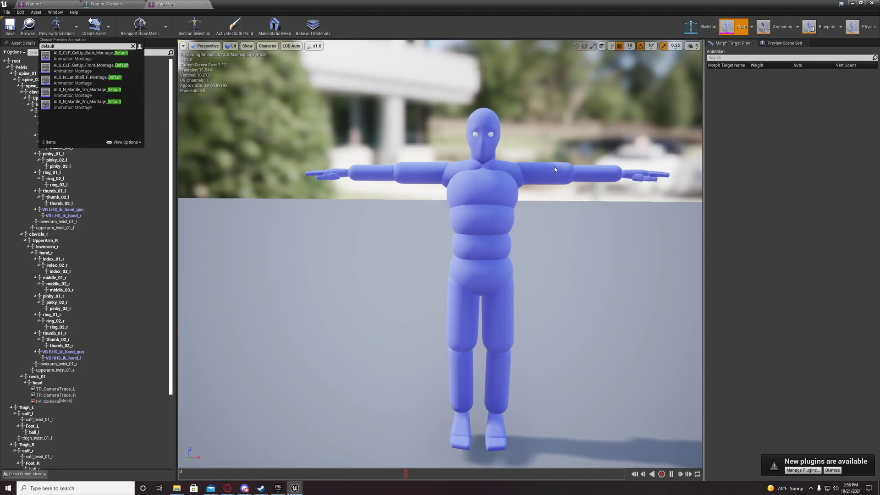
{"action": "mouse_move", "coordinate": [546, 180]}
{"action": "left_mouse_down"}
{"action": "mouse_move", "coordinate": [504, 181]}
{"action": "mouse_move", "coordinate": [546, 184]}
{"action": "left_mouse_up"}
{"action": "scroll", "coordinate": [545, 184], "scroll_direction": "up", "scroll_amount": 3}
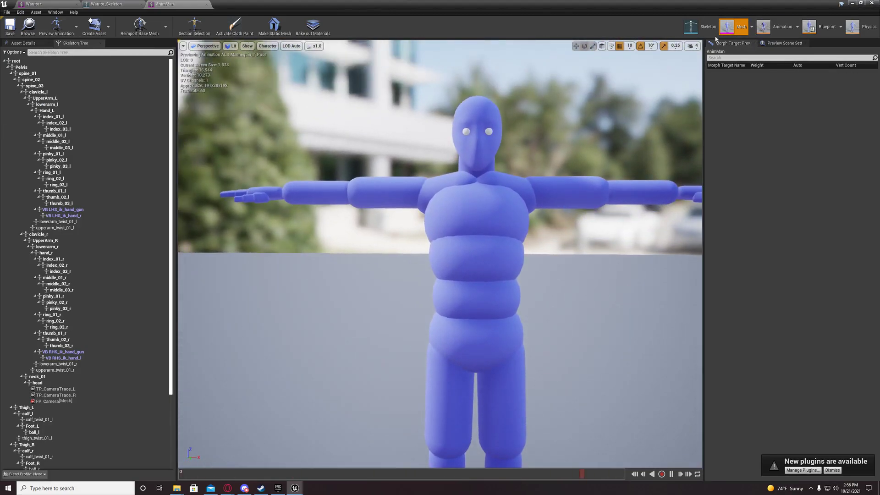
{"action": "left_click", "coordinate": [700, 27]}
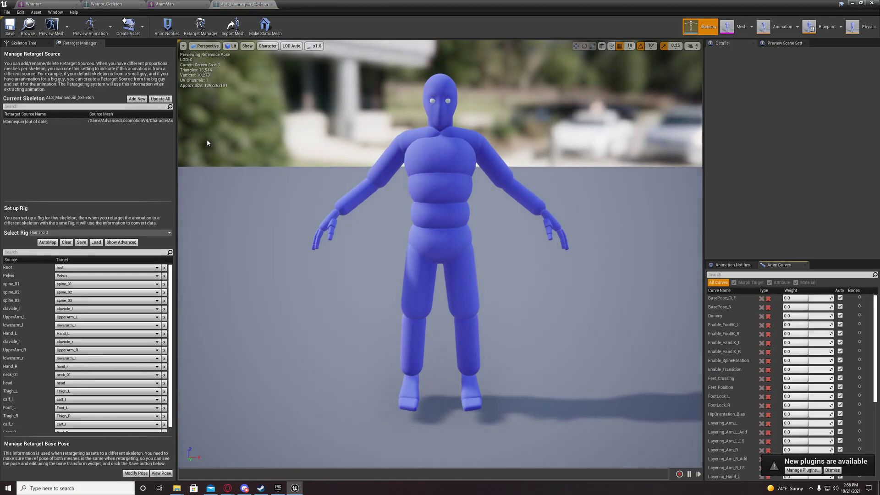
- Add AnimMan as a new retarget source on ALS_Mannequin_Skeleton
{"action": "left_click", "coordinate": [99, 30]}
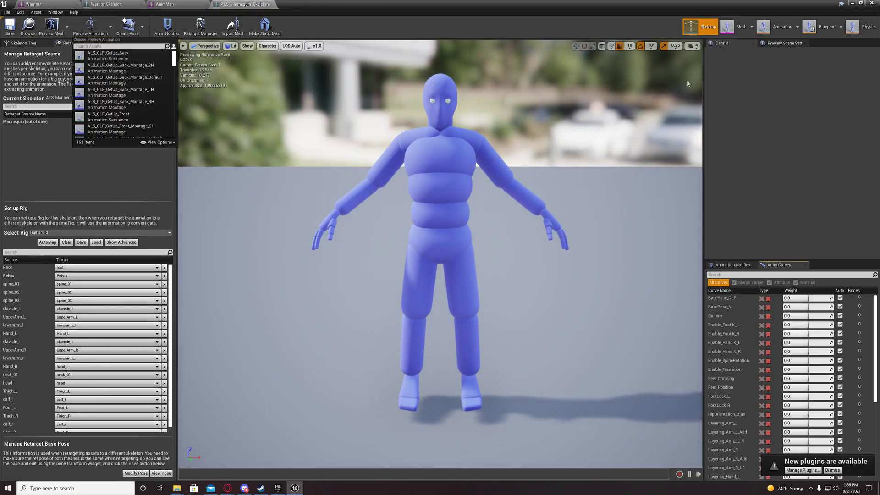
{"action": "left_click", "coordinate": [724, 33]}
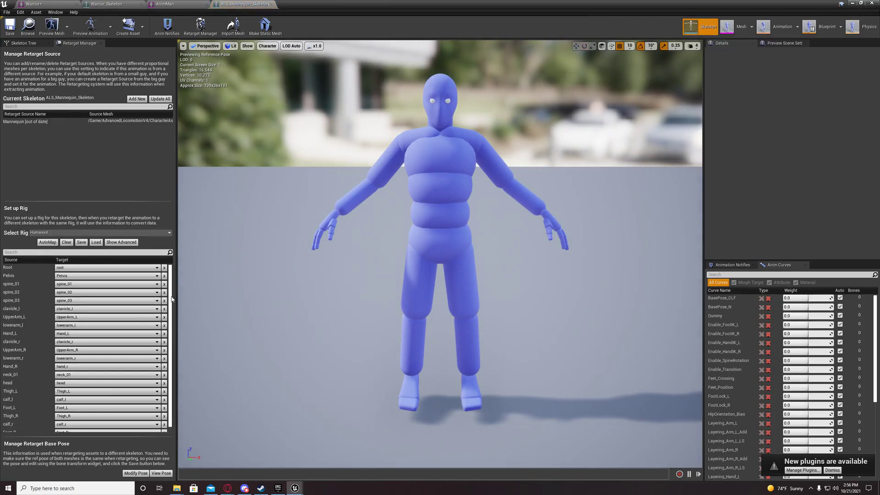
{"action": "left_click", "coordinate": [136, 473]}
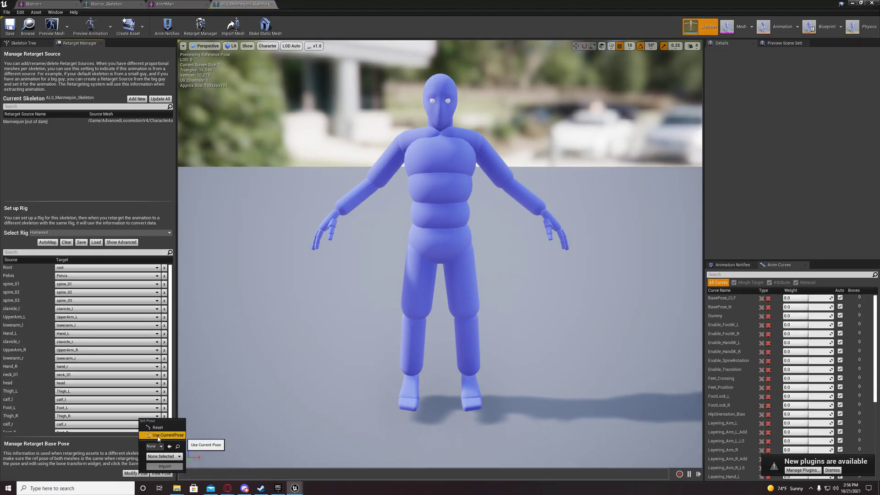
{"action": "left_click", "coordinate": [135, 171]}
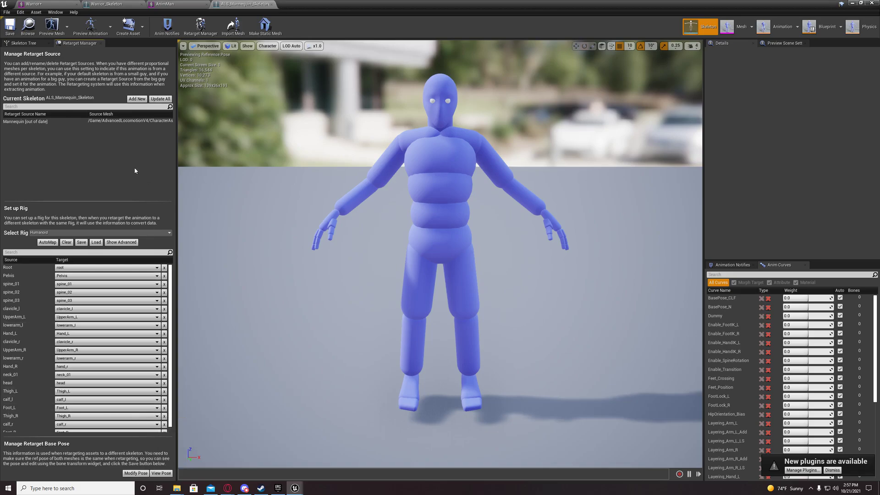
{"action": "left_click", "coordinate": [44, 123]}
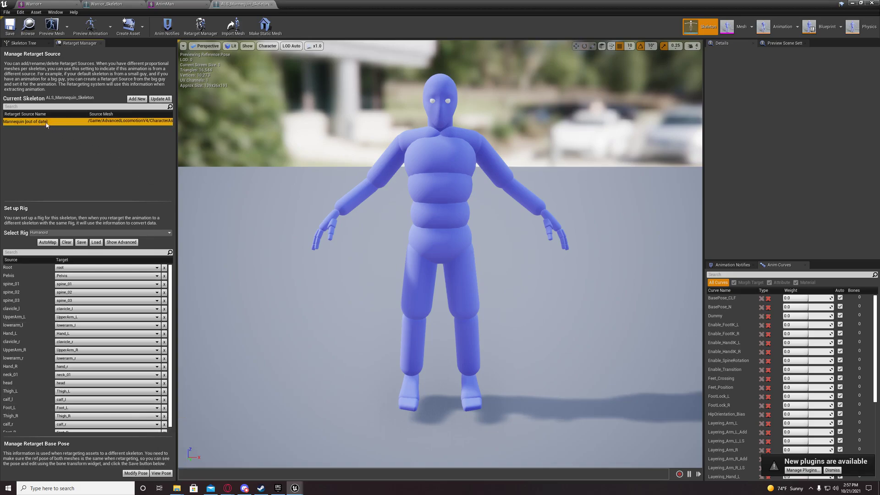
{"action": "left_click", "coordinate": [137, 99]}
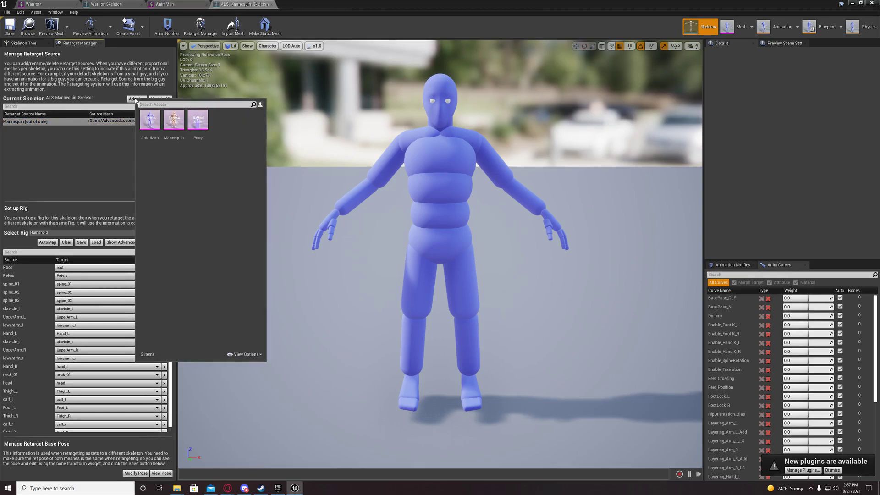
{"action": "left_click", "coordinate": [153, 131]}
{"action": "key", "text": "Return"}
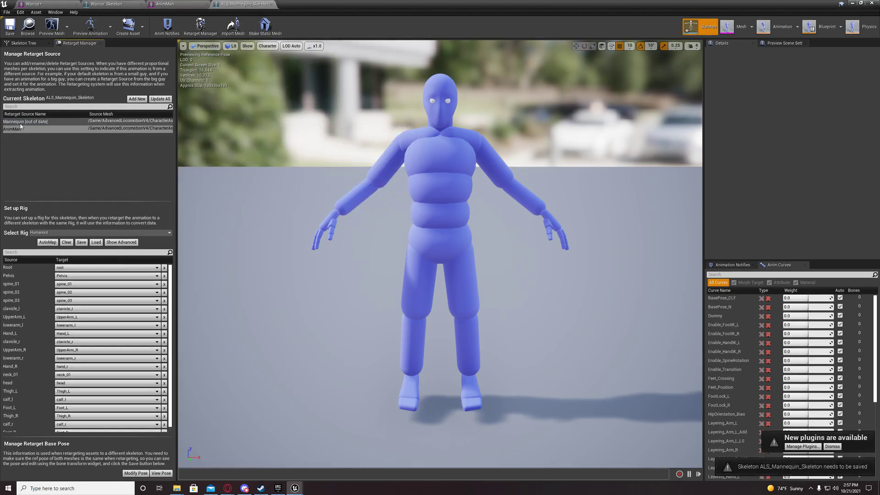
- Assign the Humanoid rig, save ALS_Mannequin_Skeleton, and minimize its editor to the level
{"action": "left_click", "coordinate": [42, 232]}
{"action": "left_click", "coordinate": [41, 269]}
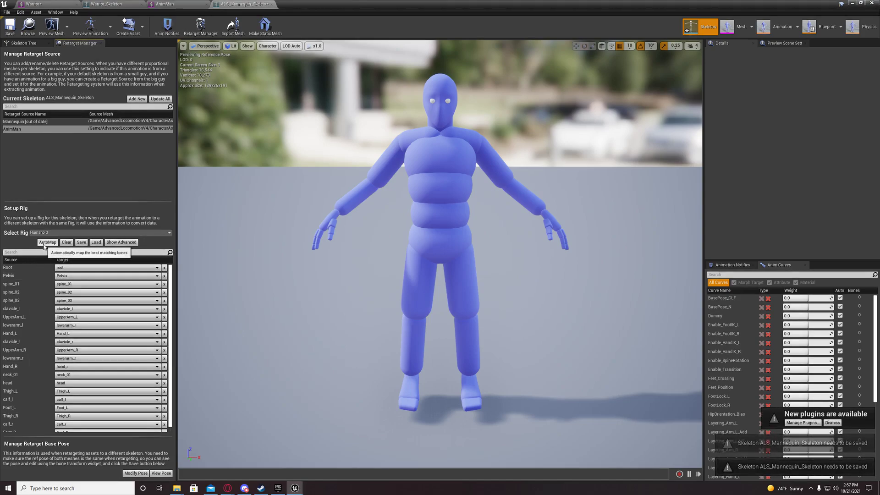
{"action": "left_click", "coordinate": [18, 129]}
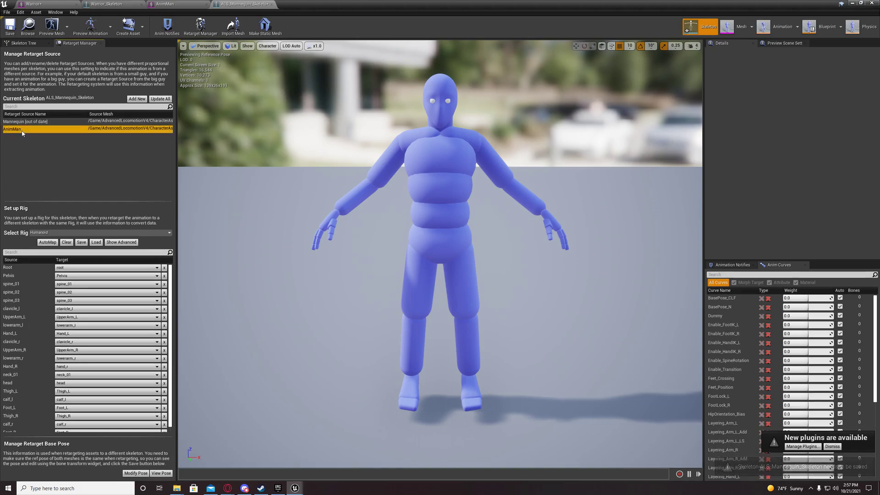
{"action": "left_click", "coordinate": [51, 233]}
{"action": "left_click", "coordinate": [54, 246]}
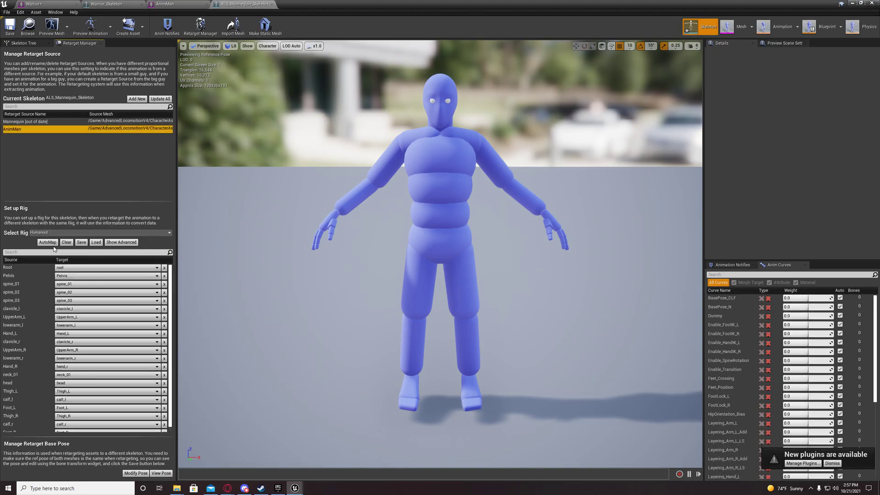
{"action": "left_click", "coordinate": [10, 27]}
{"action": "left_click", "coordinate": [851, 4]}
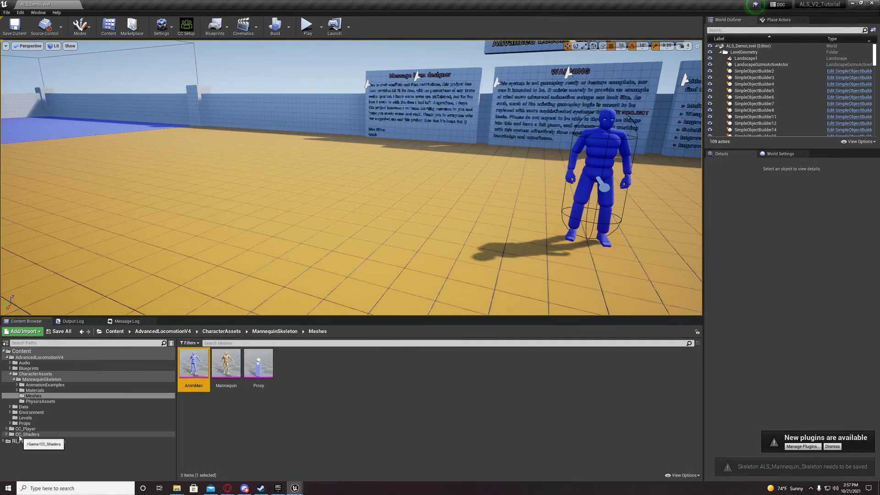
- Create an Animations folder in CC_Player and expand AnimationExamples for reference
{"action": "left_click", "coordinate": [6, 429]}
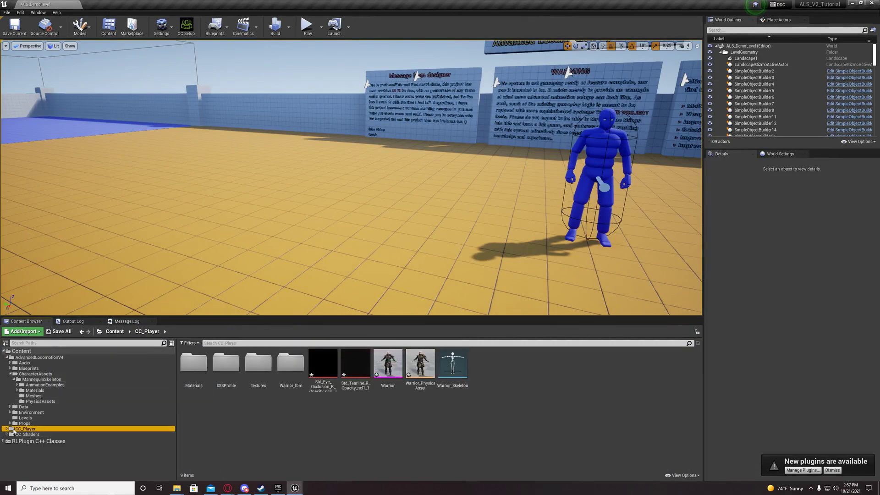
{"action": "right_click", "coordinate": [13, 431]}
{"action": "left_click", "coordinate": [46, 277]}
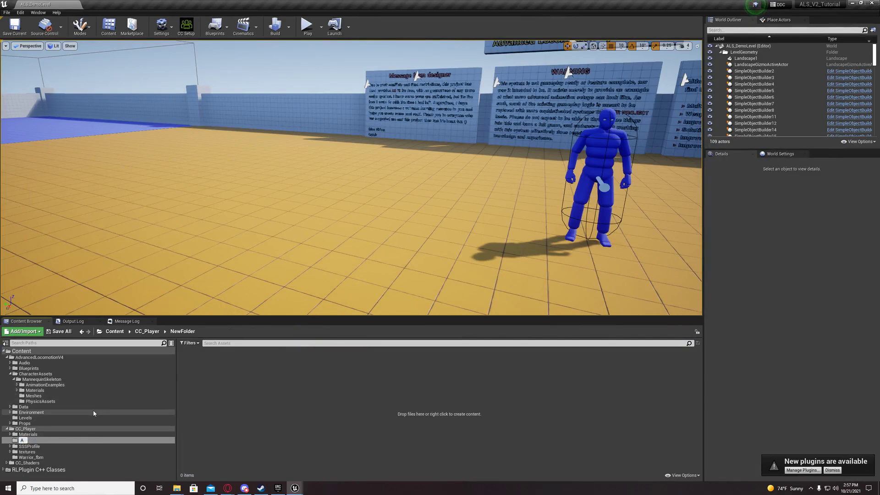
{"action": "key", "text": "Return"}
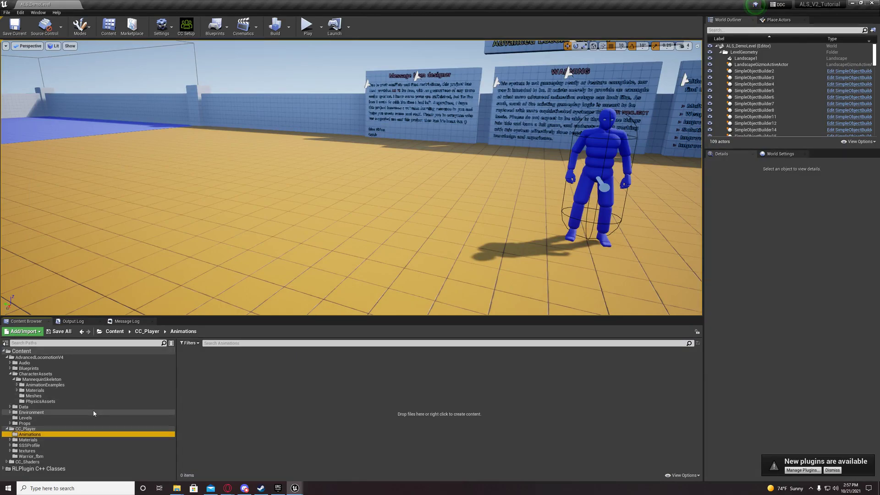
{"action": "left_click", "coordinate": [26, 385]}
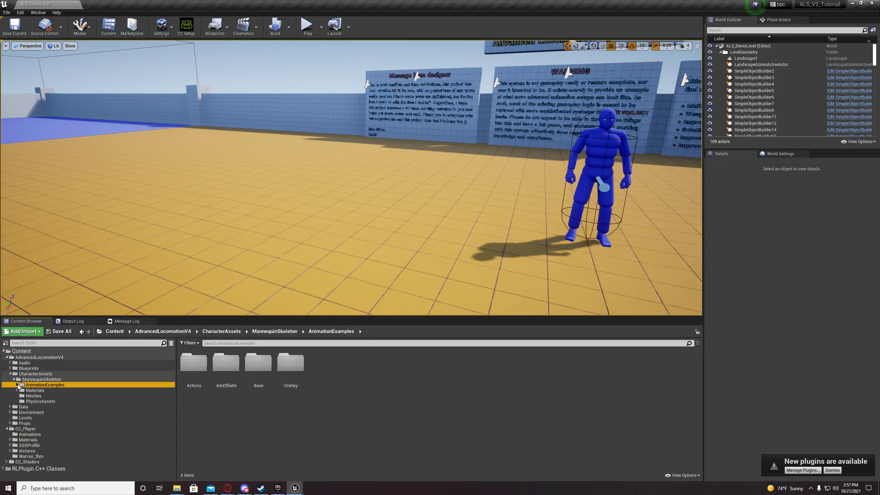
{"action": "left_click", "coordinate": [18, 385]}
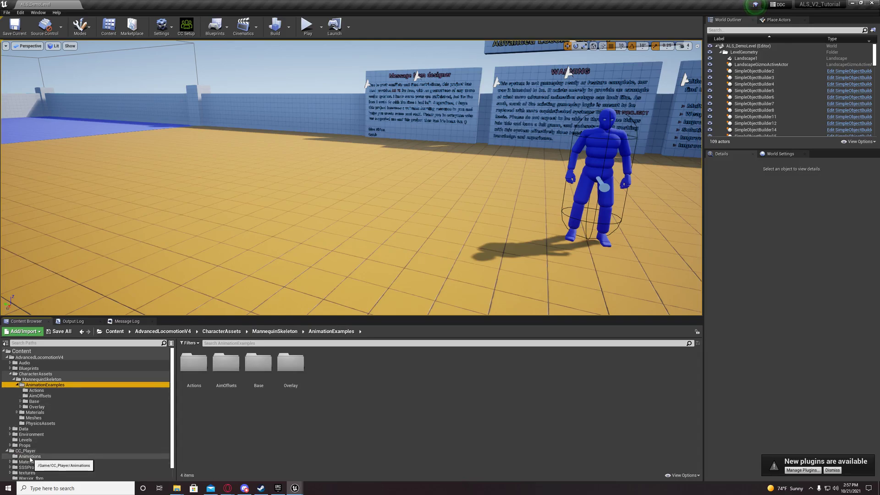
- Add Actions and AimOffsets folders inside CC_Player/Animations
{"action": "right_click", "coordinate": [30, 457]}
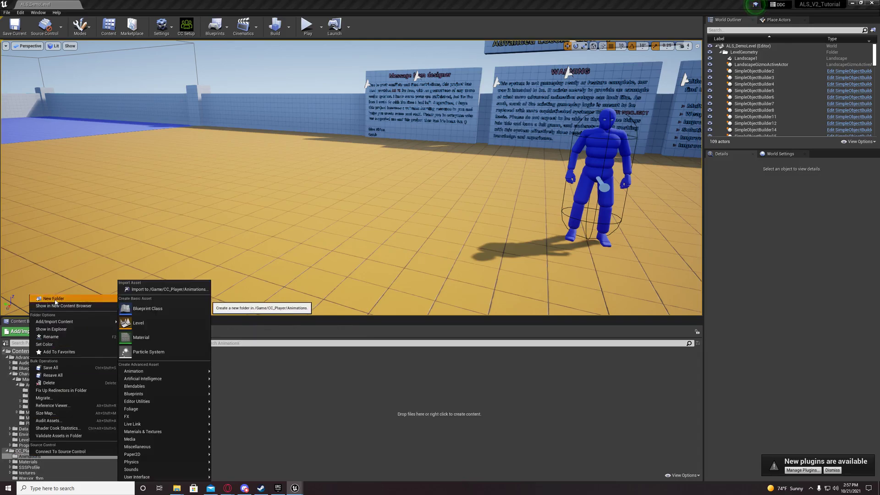
{"action": "left_click", "coordinate": [69, 301]}
{"action": "type", "text": "Actio"}
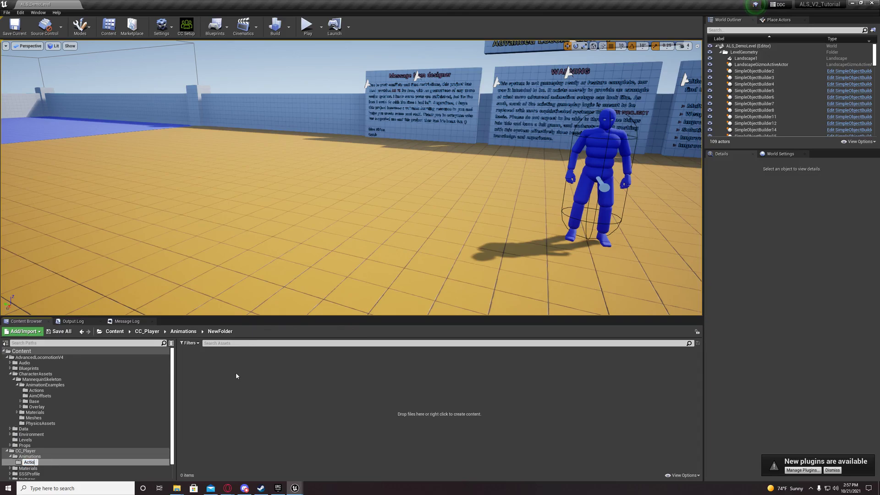
{"action": "type", "text": "n"}
{"action": "key", "text": "Return"}
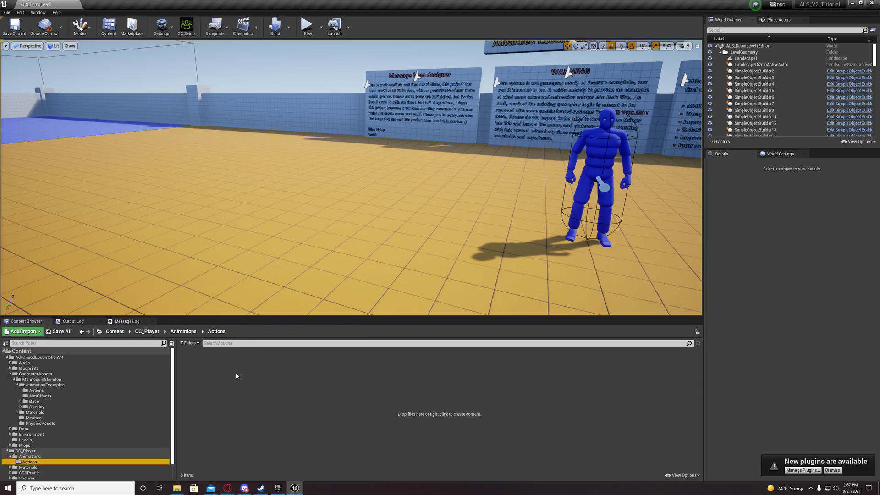
{"action": "right_click", "coordinate": [26, 458]}
{"action": "left_click", "coordinate": [69, 301]}
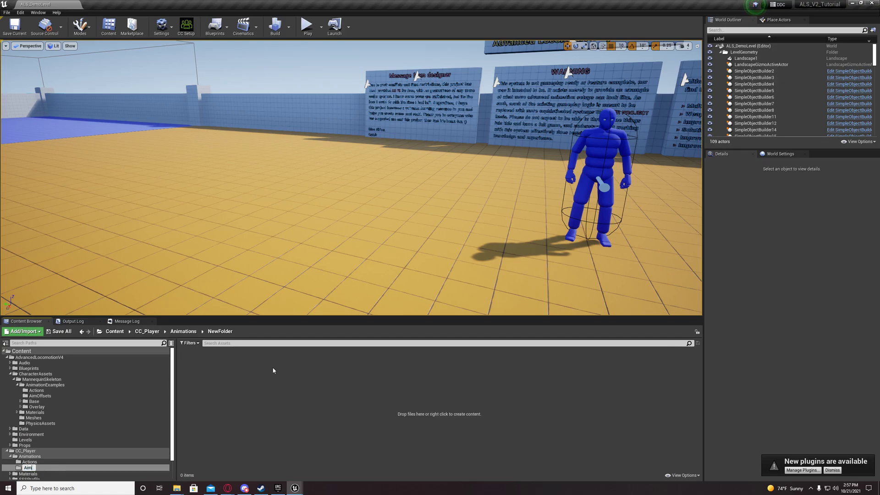
{"action": "type", "text": "AimOffsets"}
{"action": "key", "text": "Return"}
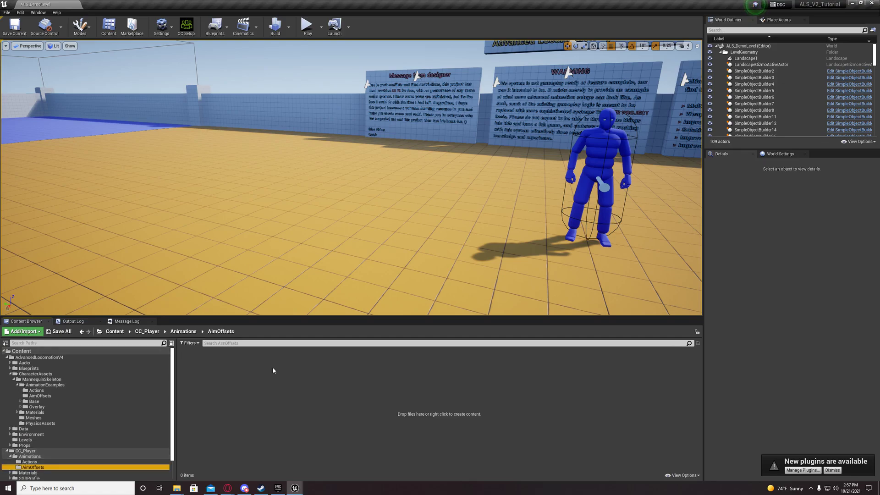
- Add Base and Overlay folders inside CC_Player/Animations
{"action": "right_click", "coordinate": [30, 456]}
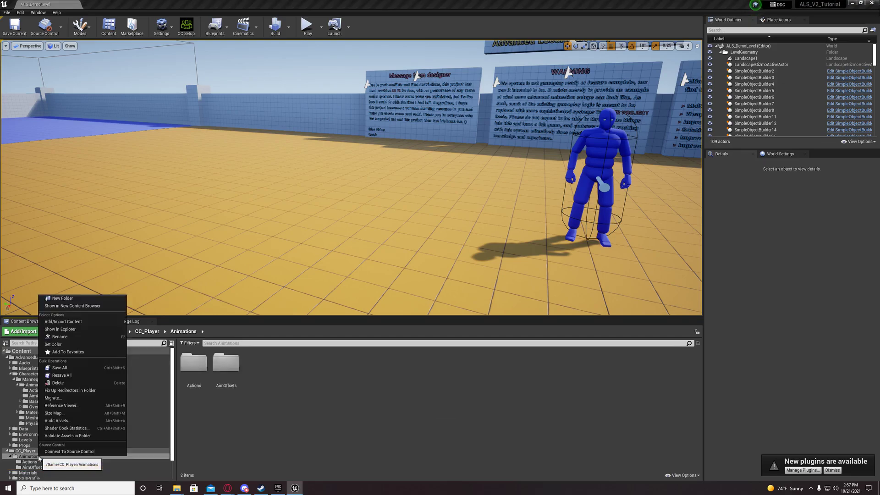
{"action": "left_click", "coordinate": [69, 301]}
{"action": "type", "text": "Ba"}
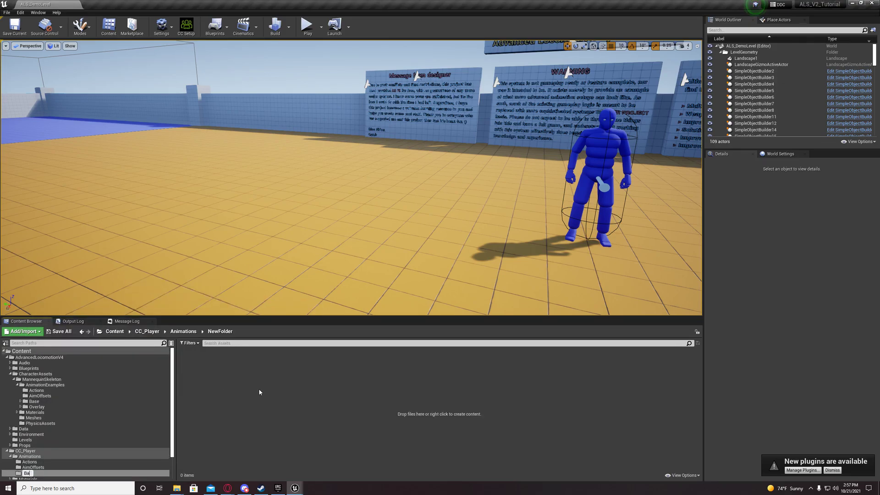
{"action": "type", "text": "se"}
{"action": "key", "text": "Return"}
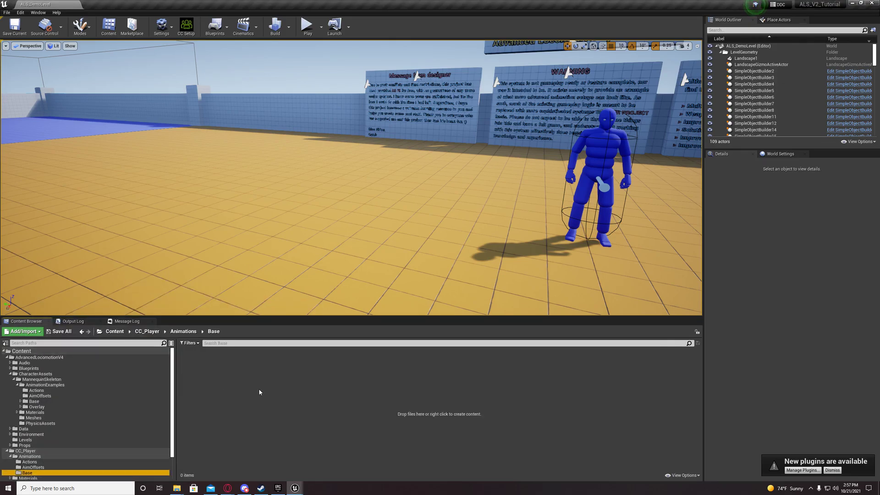
{"action": "right_click", "coordinate": [38, 457]}
{"action": "left_click", "coordinate": [68, 301]}
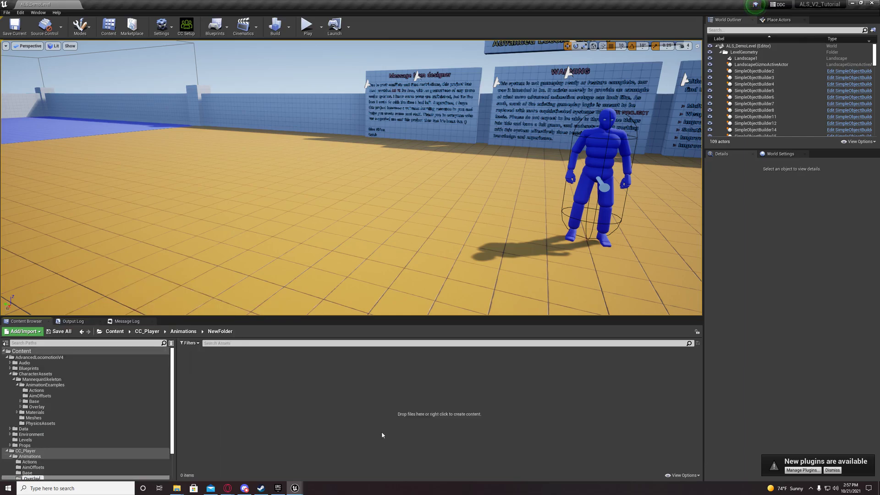
{"action": "key", "text": "Return"}
{"action": "scroll", "coordinate": [65, 442], "scroll_direction": "down", "scroll_amount": 2}
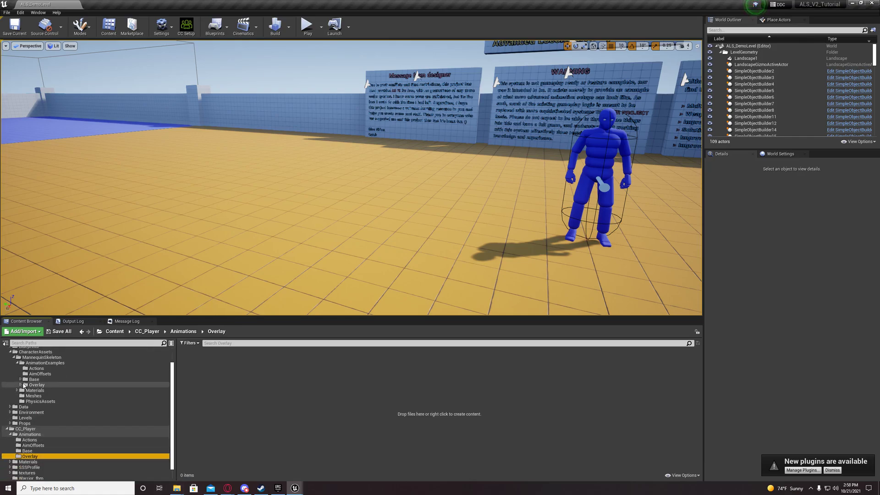
- Create a BasePoses folder inside CC_Player/Animations/Base, using the example Base as reference
{"action": "left_click", "coordinate": [20, 379]}
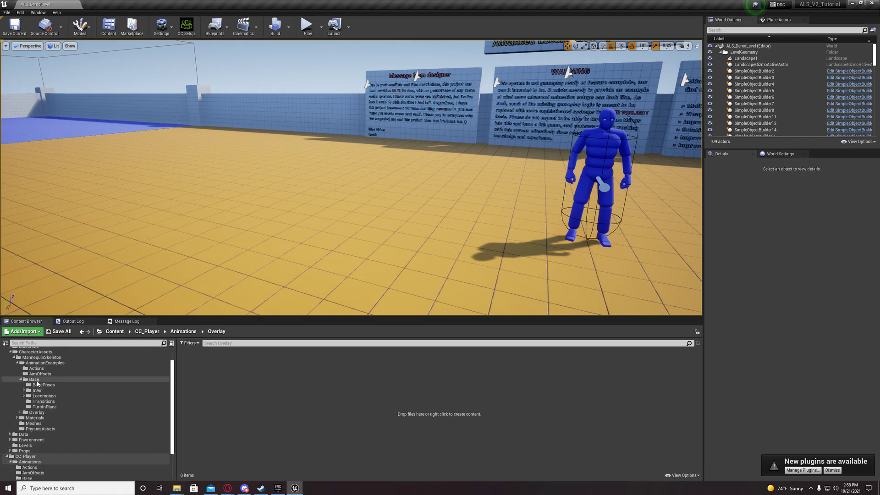
{"action": "scroll", "coordinate": [31, 462], "scroll_direction": "down", "scroll_amount": 1}
{"action": "left_click", "coordinate": [23, 467]}
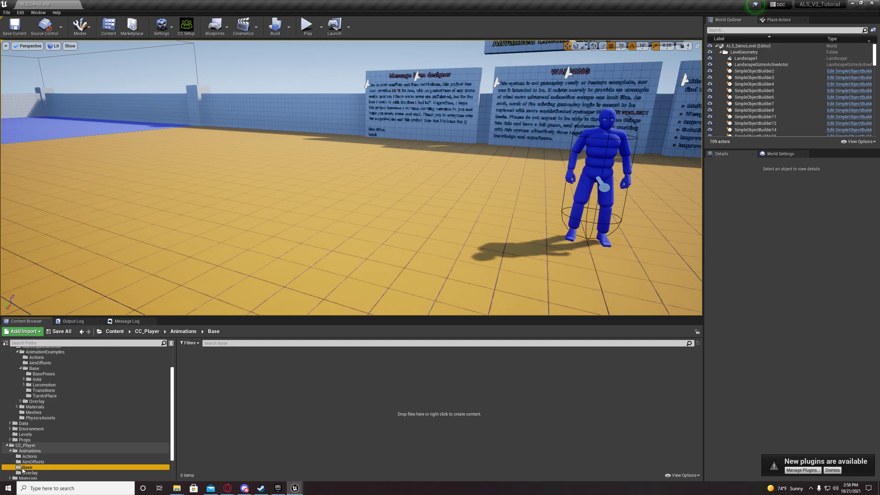
{"action": "right_click", "coordinate": [23, 467]}
{"action": "mouse_move", "coordinate": [60, 312]}
{"action": "left_click", "coordinate": [138, 288]}
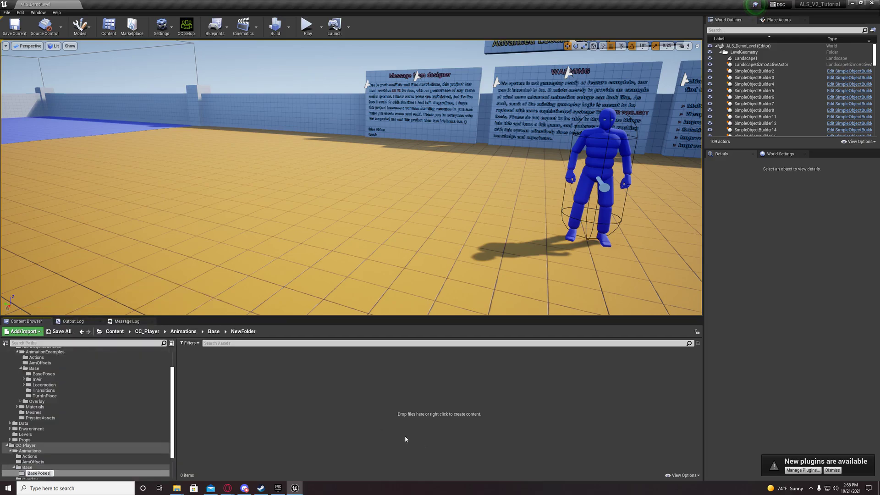
{"action": "key", "text": "Return"}
- Add InAir and Locomotion folders inside Base
{"action": "right_click", "coordinate": [28, 467]}
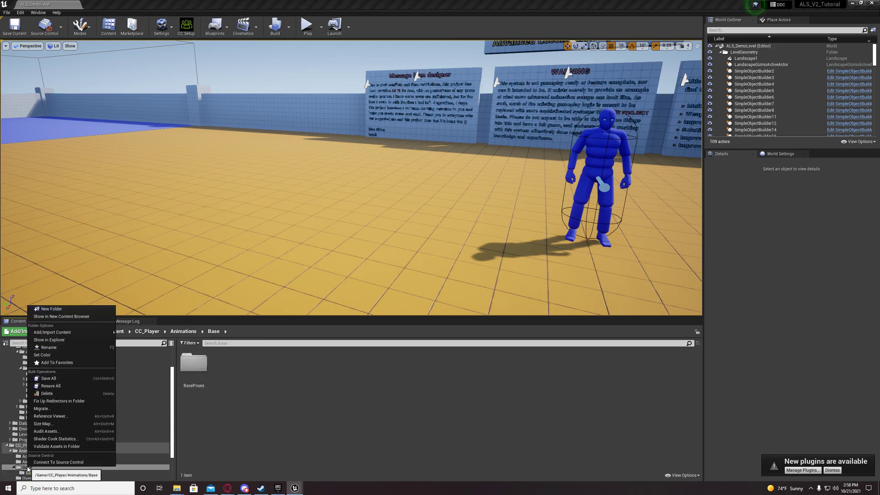
{"action": "mouse_move", "coordinate": [51, 309]}
{"action": "left_click", "coordinate": [137, 316]}
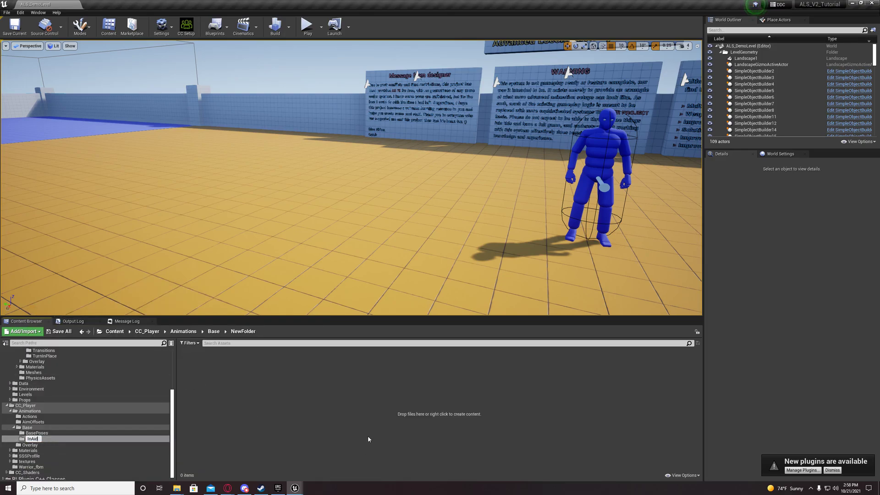
{"action": "type", "text": "InAir"}
{"action": "key", "text": "Return"}
{"action": "scroll", "coordinate": [69, 448], "scroll_direction": "up", "scroll_amount": 1}
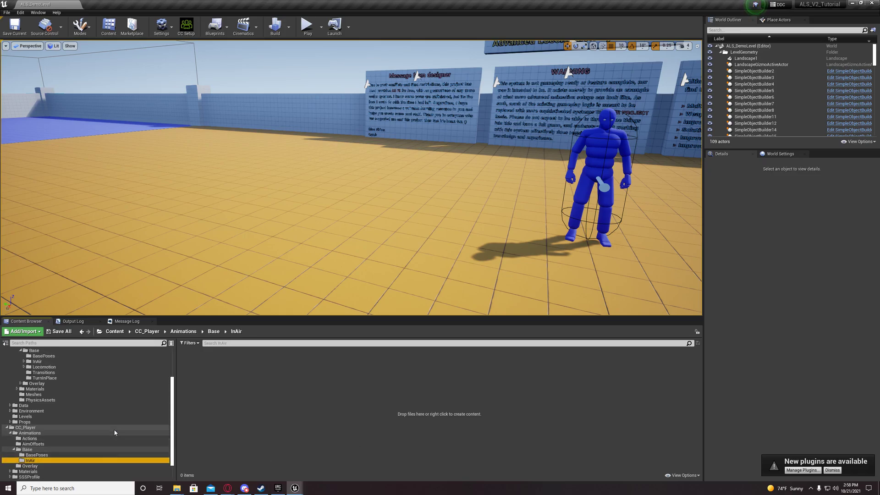
{"action": "right_click", "coordinate": [27, 449]}
{"action": "left_click", "coordinate": [43, 292]}
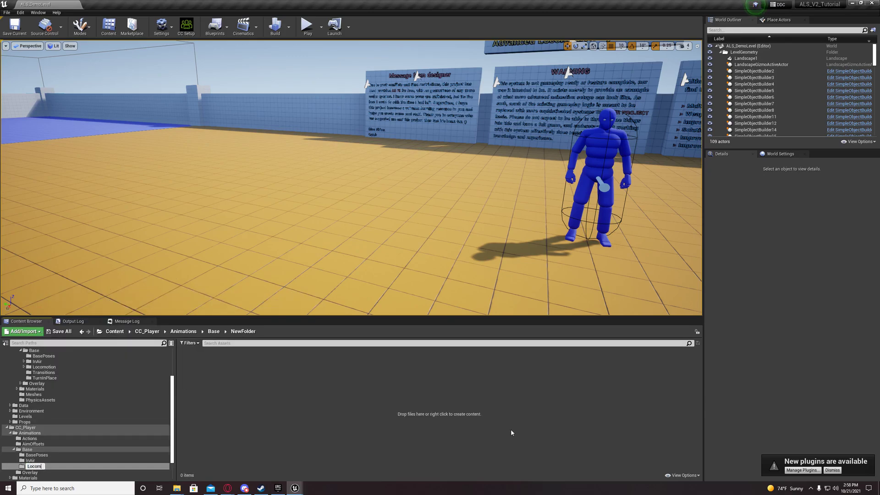
{"action": "key", "text": "Return"}
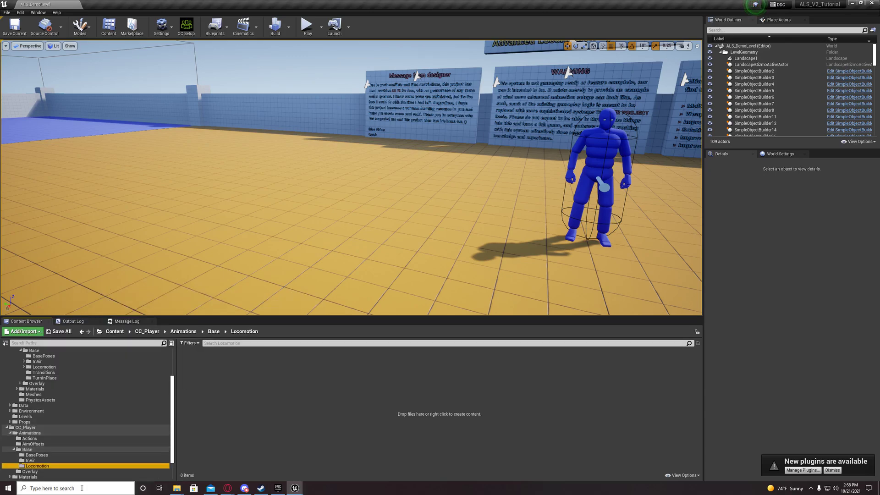
- Add Transitions and TurnInPlace folders inside Base
{"action": "right_click", "coordinate": [25, 449]}
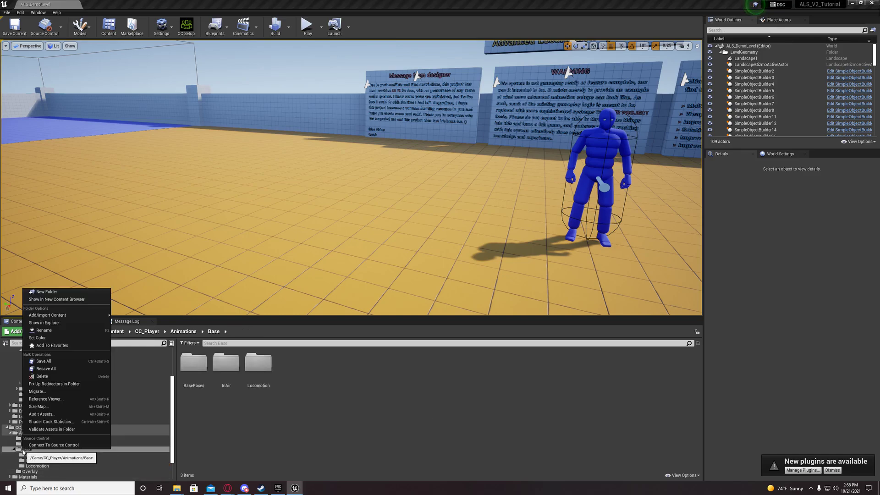
{"action": "left_click", "coordinate": [46, 293]}
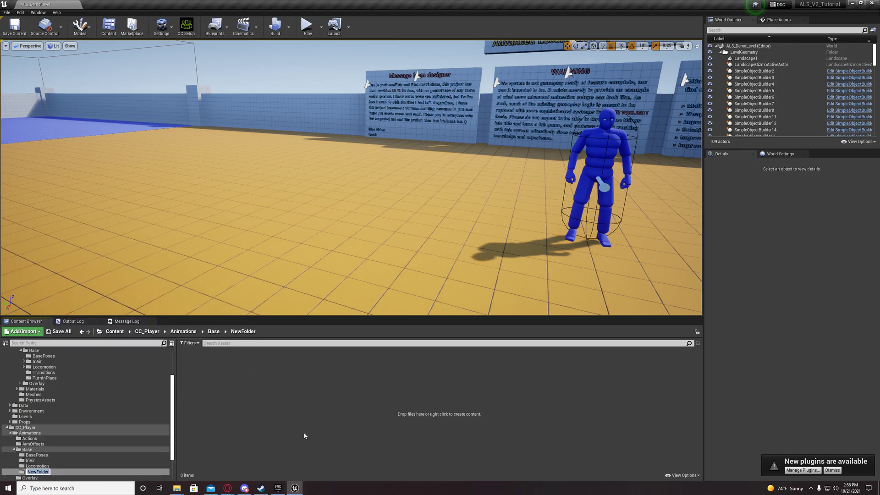
{"action": "type", "text": "Transitions"}
{"action": "key", "text": "Return"}
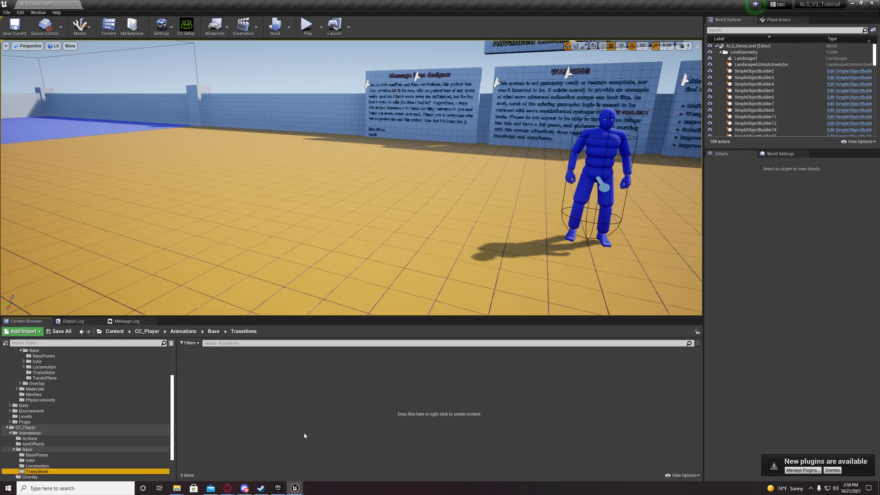
{"action": "right_click", "coordinate": [27, 450]}
{"action": "left_click", "coordinate": [69, 291]}
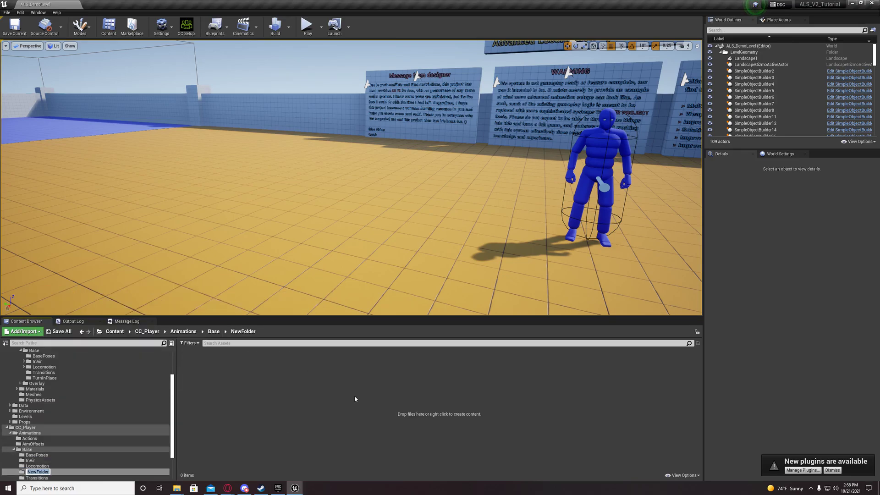
{"action": "type", "text": "TurnInPlace"}
{"action": "key", "text": "Return"}
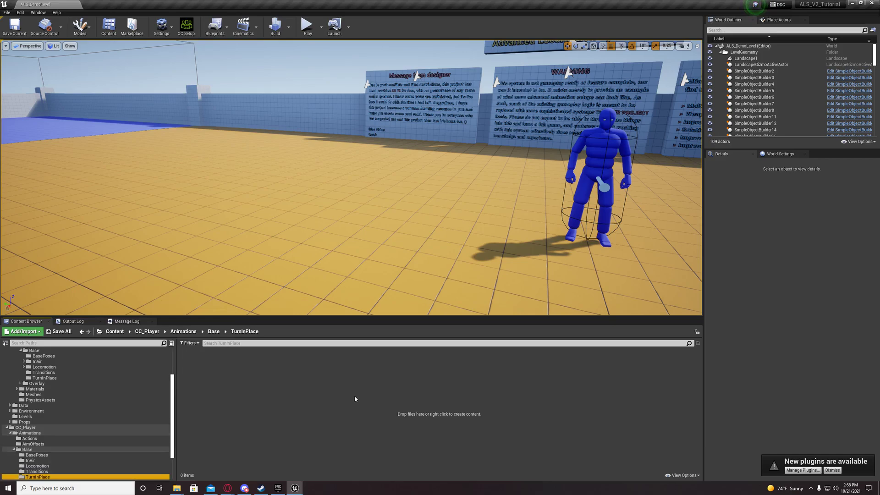
- Create a Detail subfolder inside both InAir and Locomotion
{"action": "left_click", "coordinate": [31, 460]}
{"action": "right_click", "coordinate": [31, 460]}
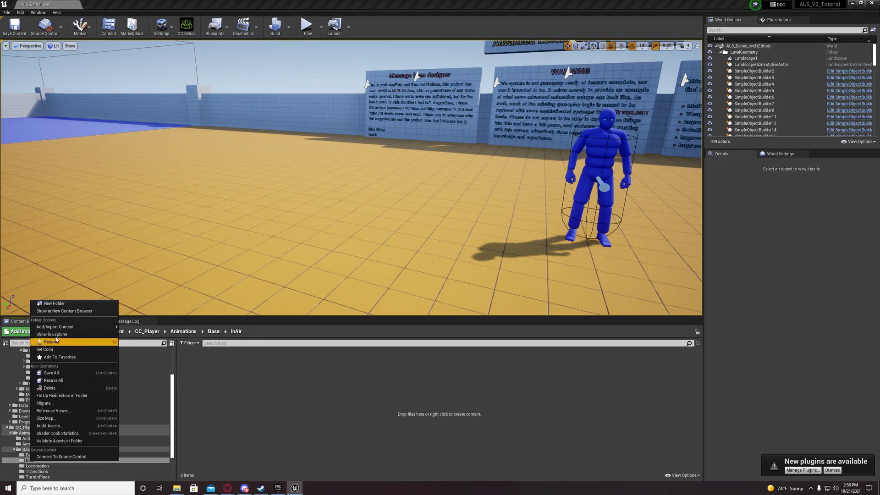
{"action": "left_click", "coordinate": [54, 303]}
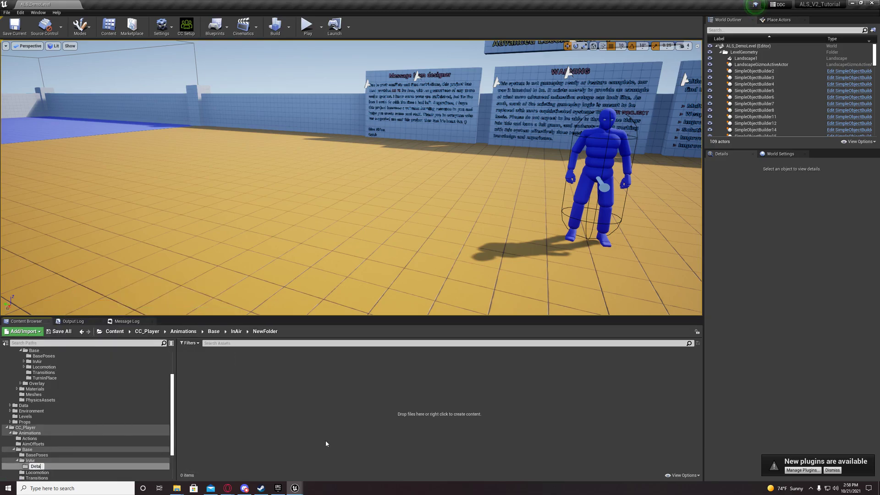
{"action": "type", "text": "Detail"}
{"action": "key", "text": "Return"}
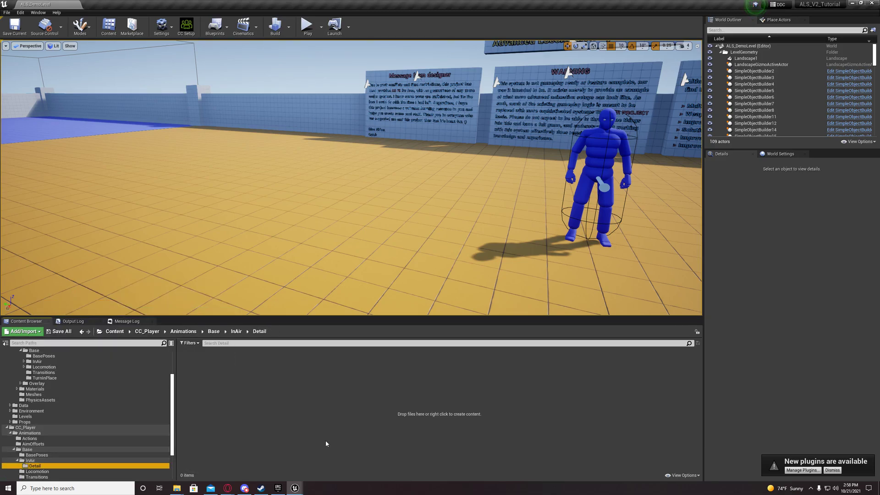
{"action": "left_click", "coordinate": [24, 362]}
{"action": "left_click", "coordinate": [25, 362]}
{"action": "right_click", "coordinate": [33, 471]}
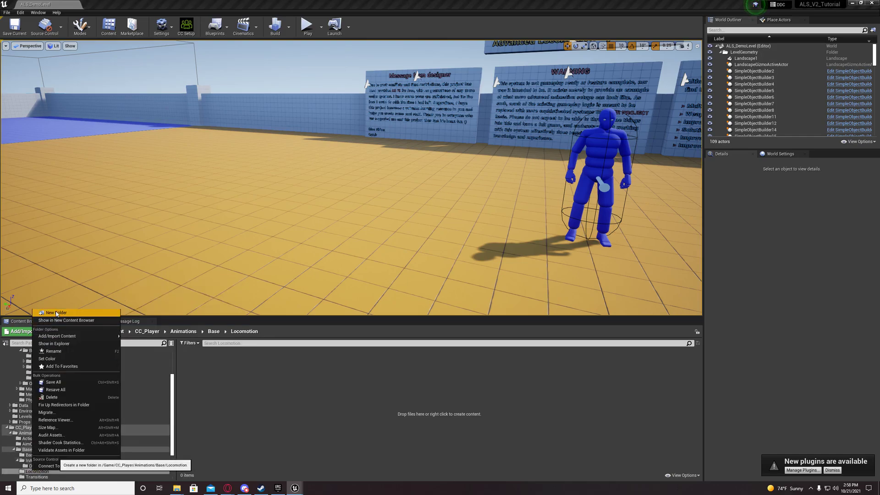
{"action": "left_click", "coordinate": [56, 312]}
{"action": "type", "text": "Detail"}
{"action": "key", "text": "Return"}
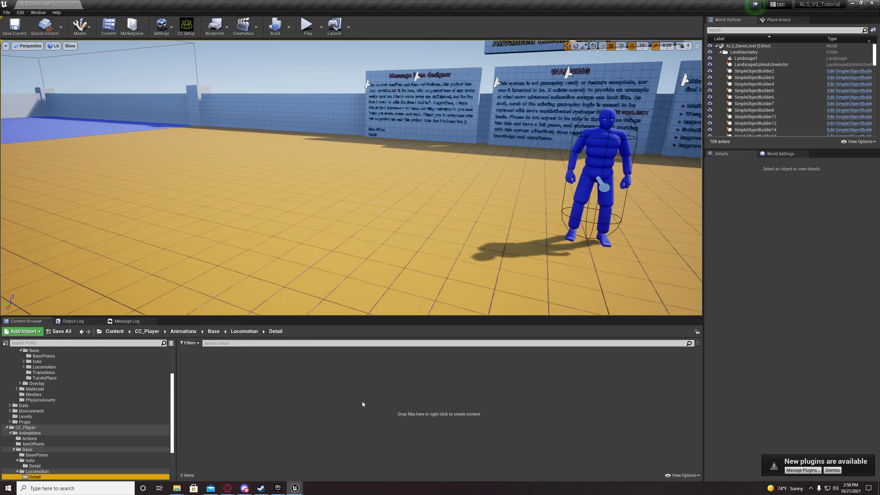
- Collapse Base to review its five subfolders and expand the example Overlay folder
{"action": "left_click", "coordinate": [14, 449]}
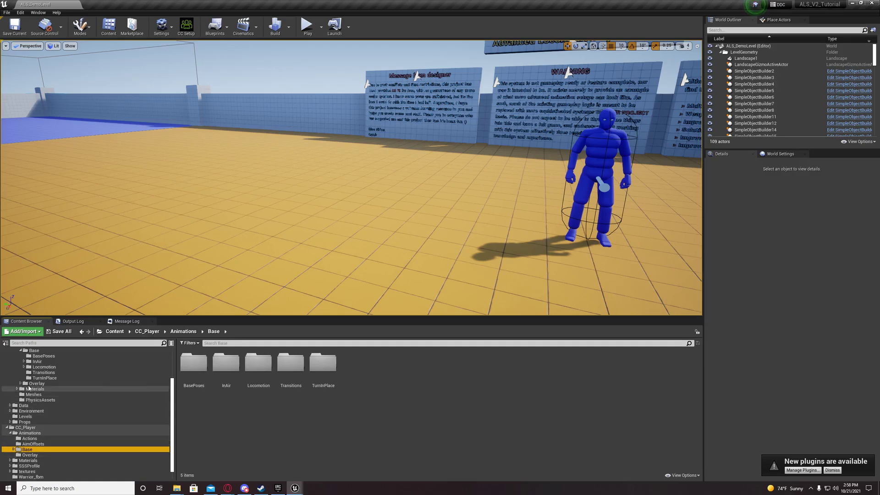
{"action": "left_click", "coordinate": [20, 384]}
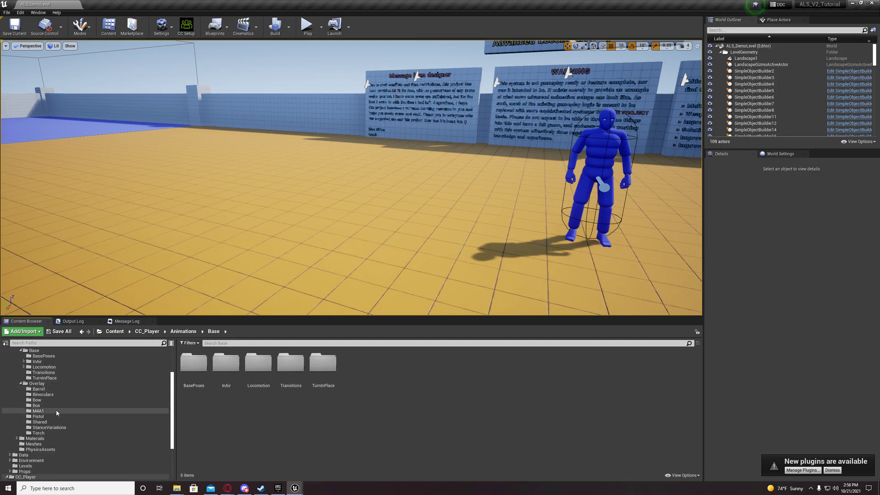
{"action": "scroll", "coordinate": [56, 410], "scroll_direction": "down", "scroll_amount": 3}
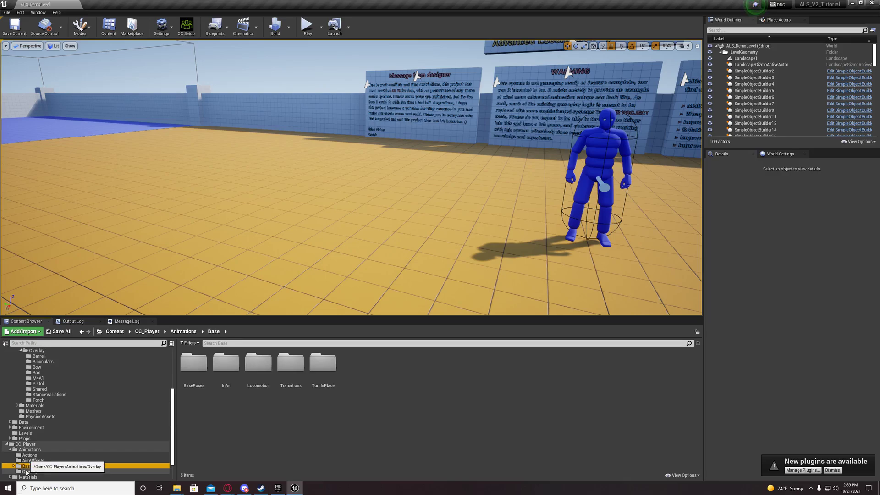
- Add the subfolders Barrel, Binoculars and Bow inside Overlay
{"action": "right_click", "coordinate": [26, 471]}
{"action": "left_click", "coordinate": [46, 308]}
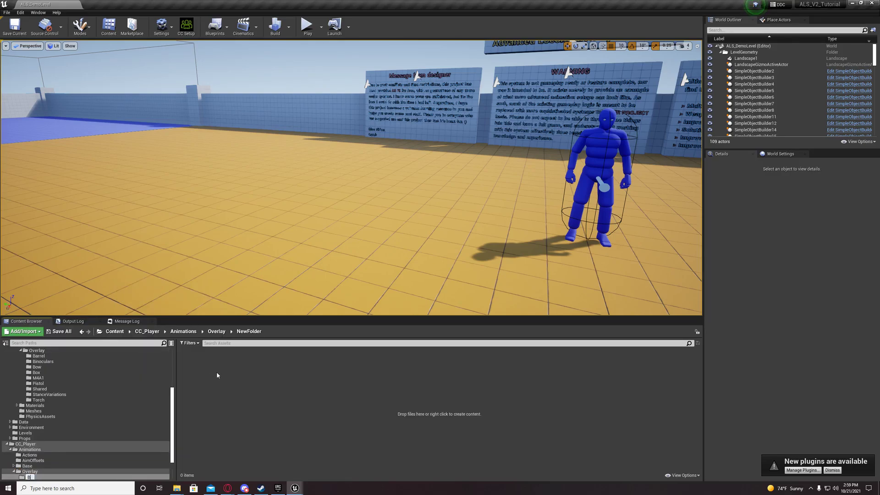
{"action": "key", "text": "Return"}
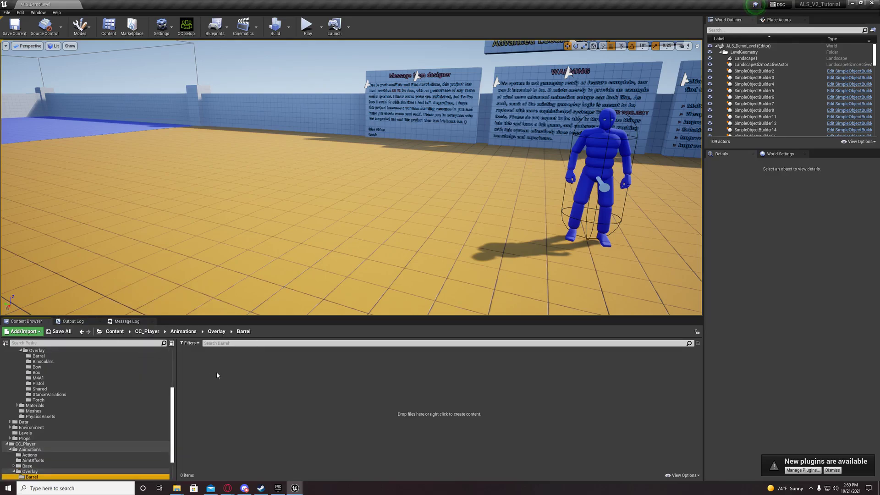
{"action": "right_click", "coordinate": [32, 477]}
{"action": "left_click", "coordinate": [56, 314]}
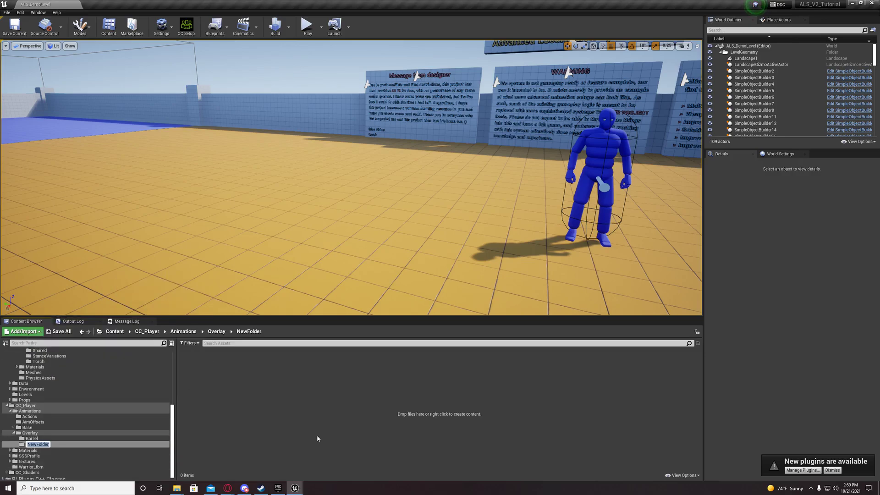
{"action": "scroll", "coordinate": [59, 393], "scroll_direction": "up", "scroll_amount": 2}
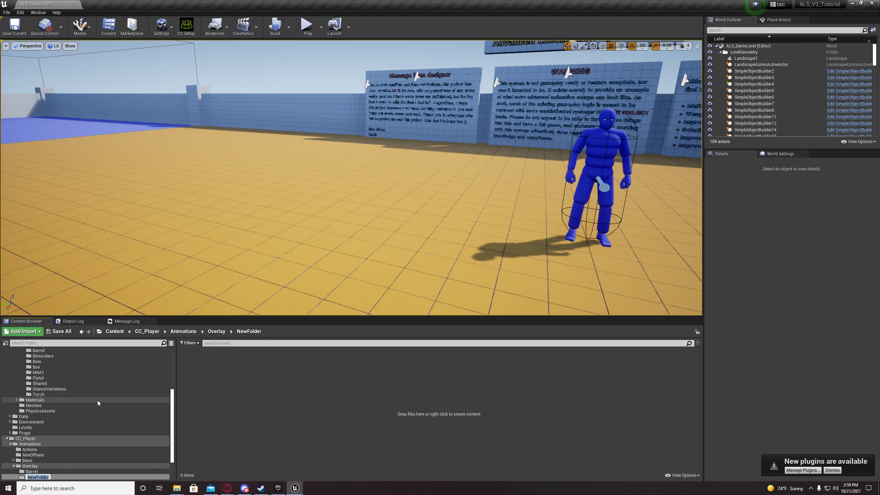
{"action": "type", "text": "Binoculars"}
{"action": "key", "text": "Return"}
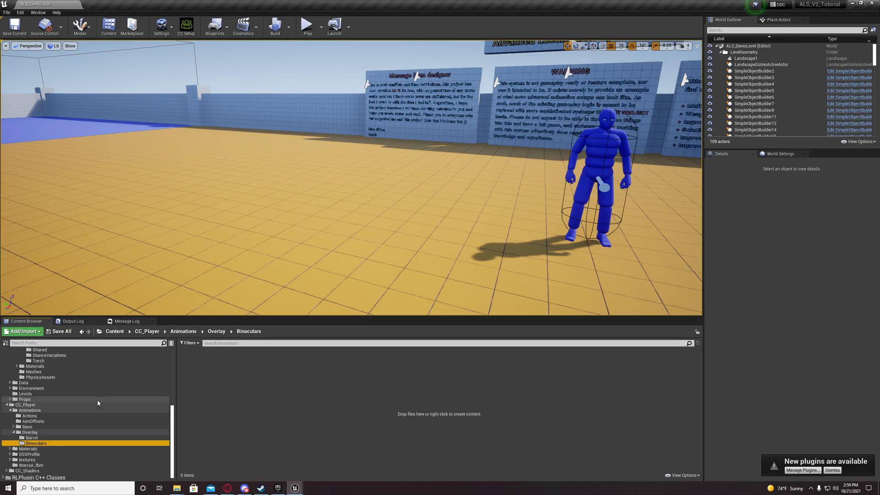
{"action": "scroll", "coordinate": [97, 399], "scroll_direction": "up", "scroll_amount": 2}
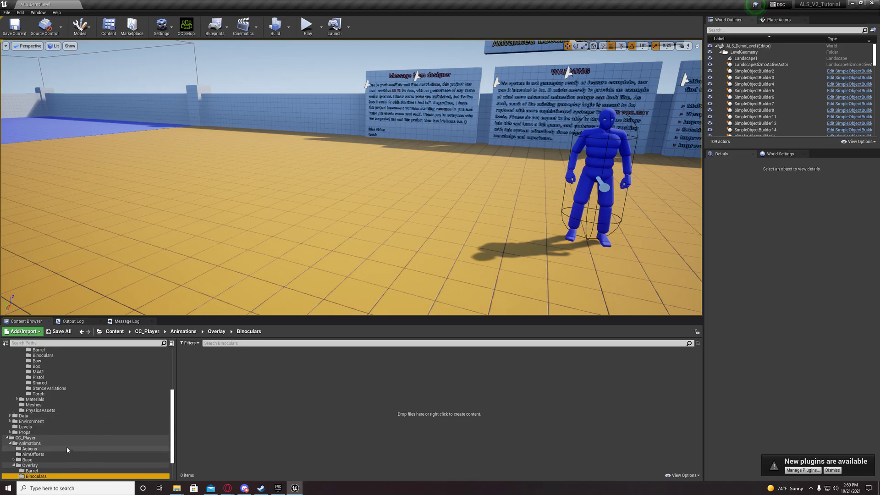
{"action": "scroll", "coordinate": [40, 449], "scroll_direction": "down", "scroll_amount": 1}
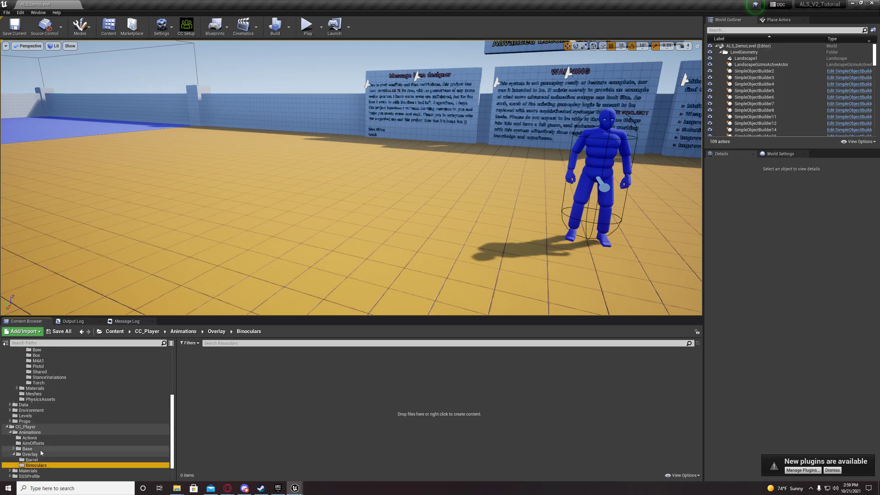
{"action": "right_click", "coordinate": [32, 456]}
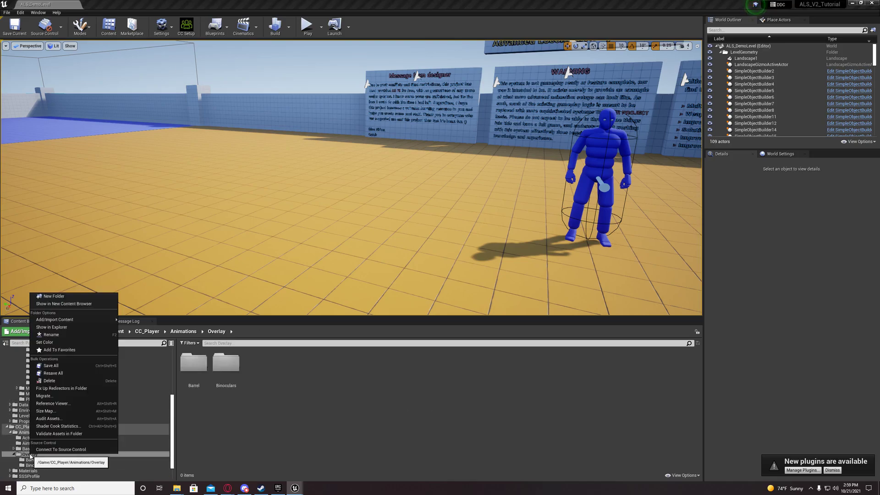
{"action": "left_click", "coordinate": [62, 301]}
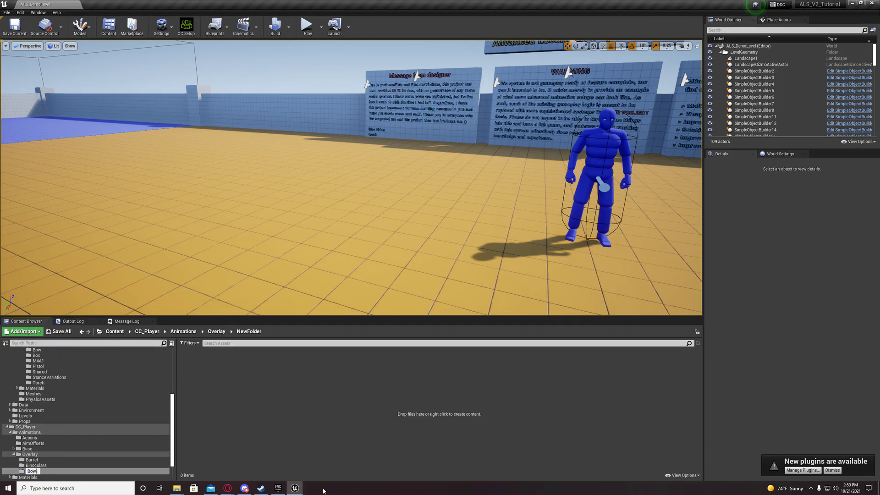
{"action": "key", "text": "Return"}
- Add the subfolders Box, M4A1 and Pistol inside Overlay
{"action": "right_click", "coordinate": [30, 454]}
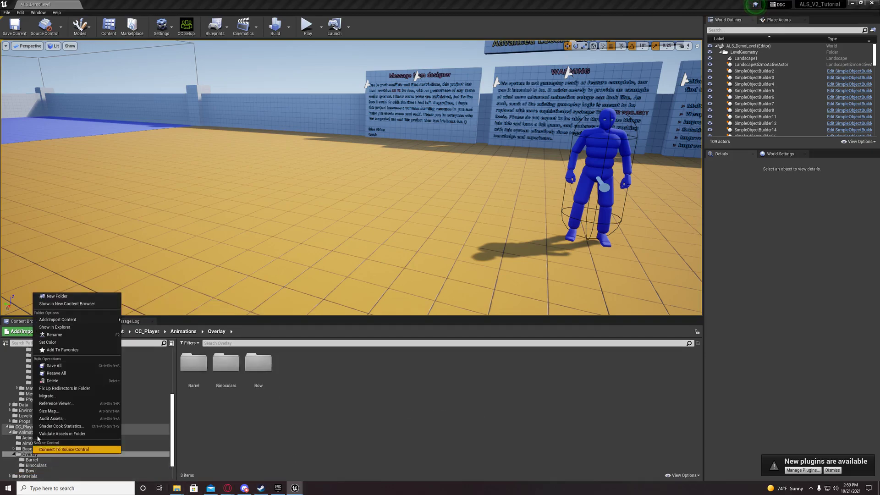
{"action": "left_click", "coordinate": [64, 301]}
{"action": "type", "text": "Bo"}
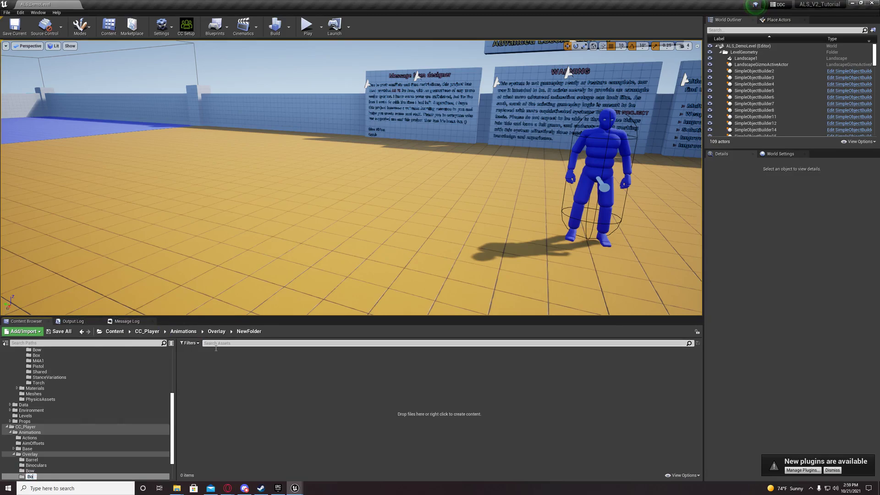
{"action": "type", "text": "x"}
{"action": "key", "text": "Return"}
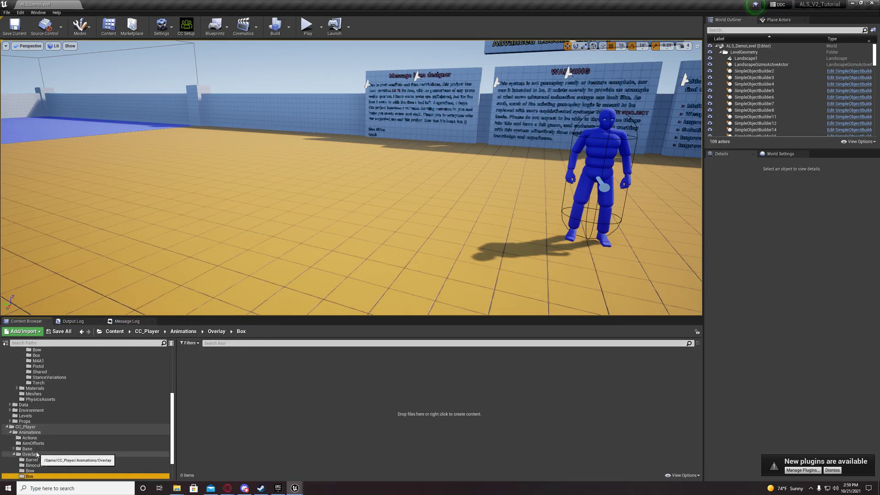
{"action": "right_click", "coordinate": [36, 455]}
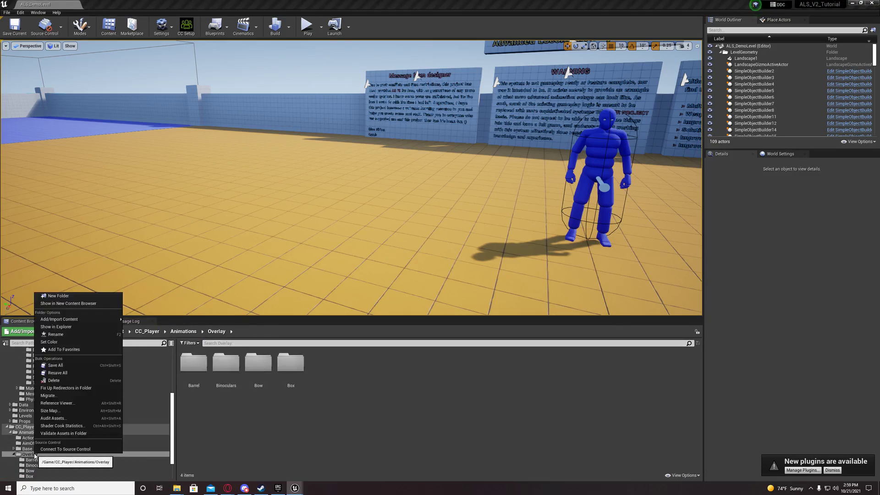
{"action": "left_click", "coordinate": [58, 297]}
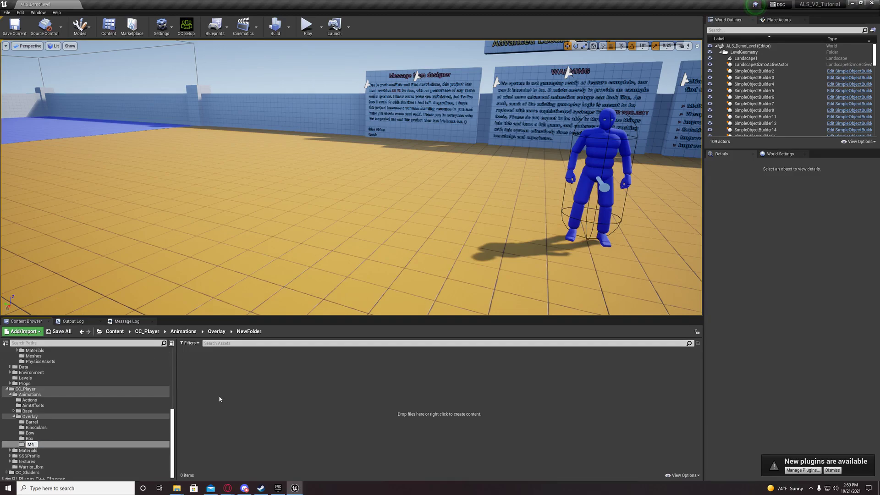
{"action": "type", "text": "M4A1"}
{"action": "key", "text": "Return"}
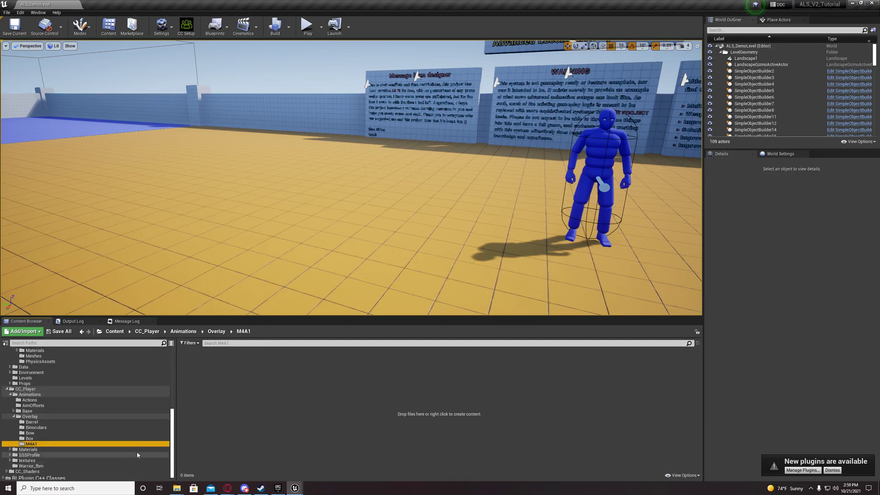
{"action": "scroll", "coordinate": [114, 427], "scroll_direction": "up", "scroll_amount": 1}
{"action": "scroll", "coordinate": [109, 424], "scroll_direction": "up", "scroll_amount": 1}
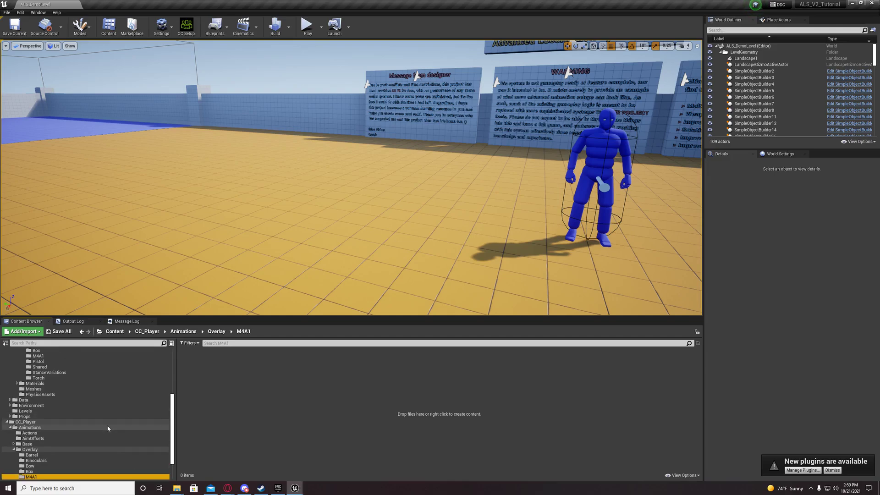
{"action": "right_click", "coordinate": [33, 451]}
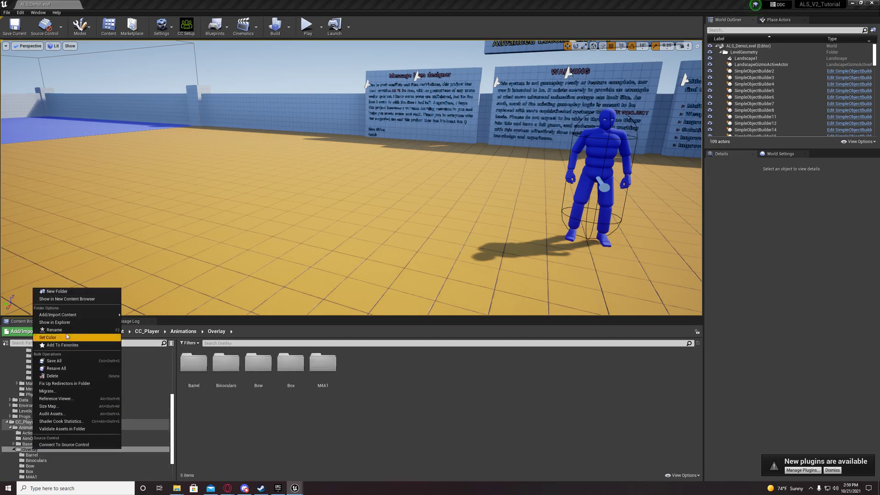
{"action": "left_click", "coordinate": [57, 297]}
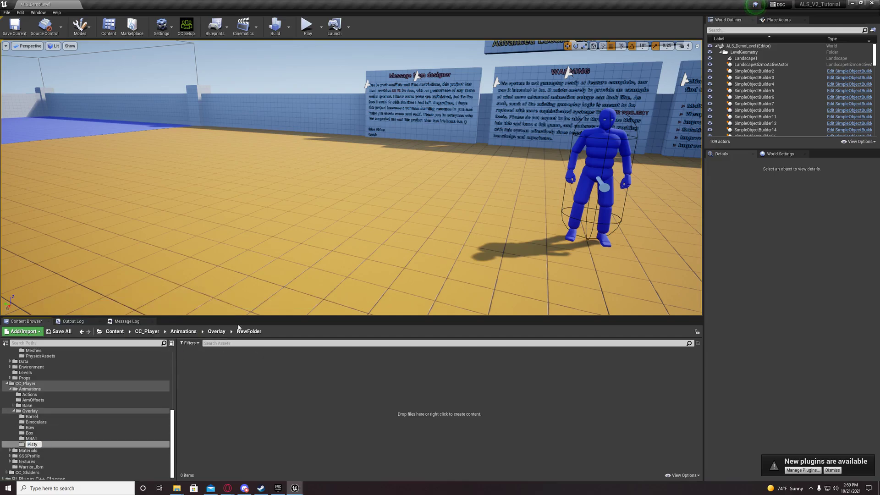
{"action": "key", "text": "Return"}
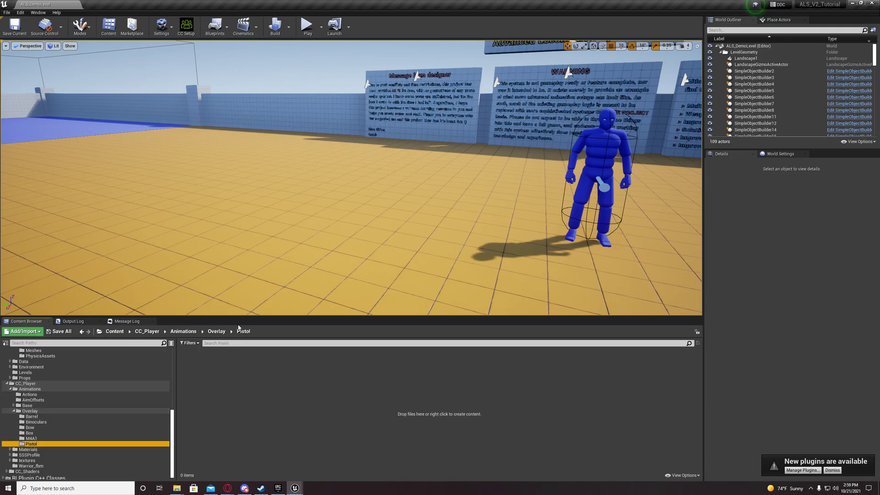
- Add the subfolders Shared, StanceVariations and Torch inside Overlay
{"action": "scroll", "coordinate": [115, 411], "scroll_direction": "up", "scroll_amount": 3}
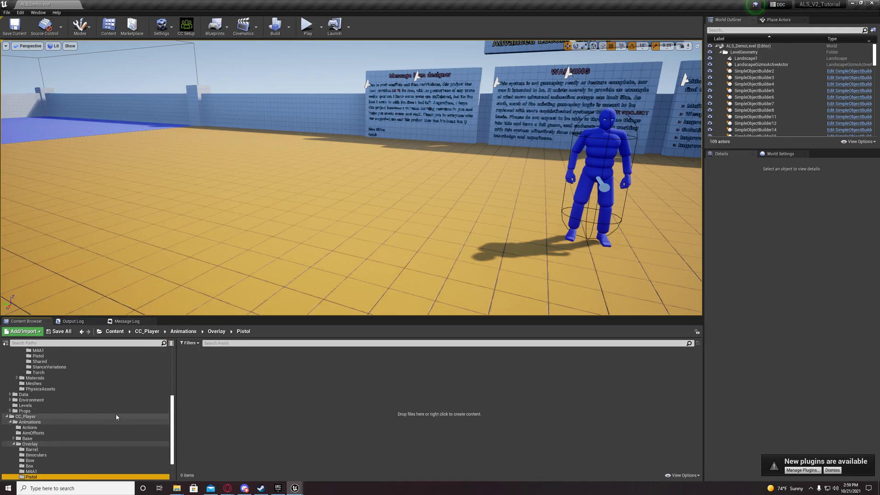
{"action": "scroll", "coordinate": [92, 420], "scroll_direction": "down", "scroll_amount": 2}
{"action": "right_click", "coordinate": [30, 422]}
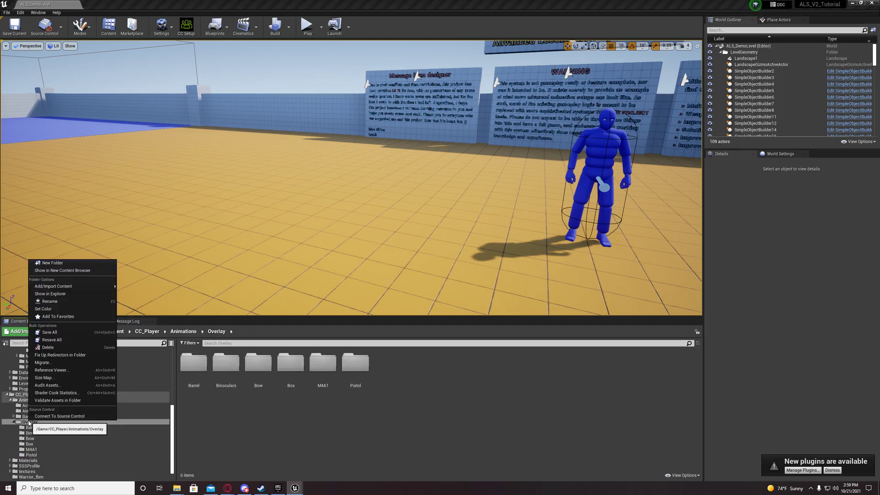
{"action": "left_click", "coordinate": [52, 263]}
{"action": "type", "text": "Shar"}
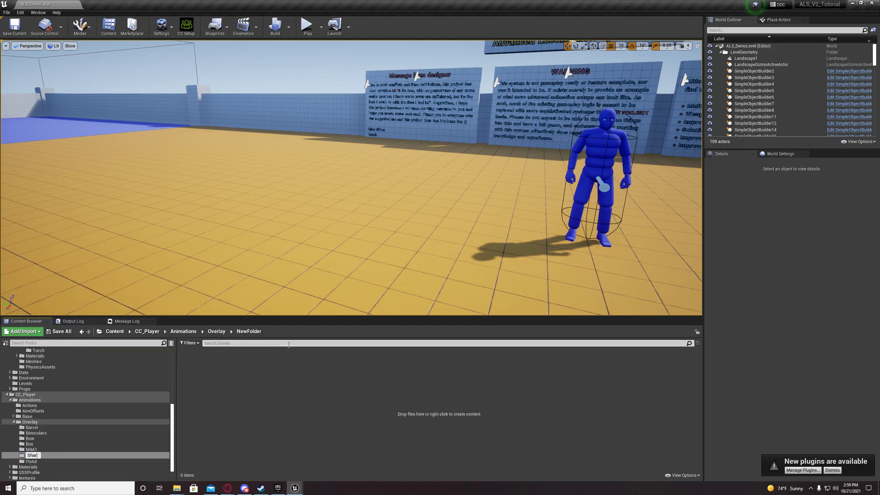
{"action": "type", "text": "ed"}
{"action": "key", "text": "Return"}
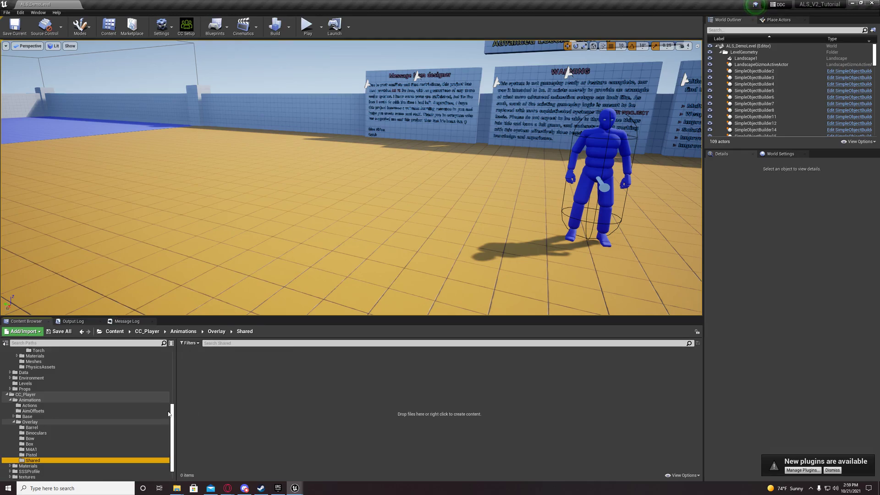
{"action": "scroll", "coordinate": [83, 439], "scroll_direction": "up", "scroll_amount": 1}
{"action": "right_click", "coordinate": [27, 434]}
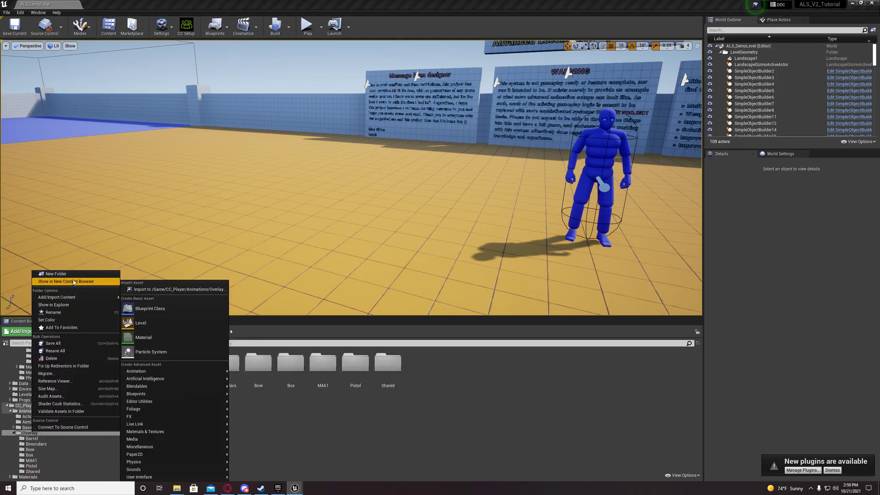
{"action": "left_click", "coordinate": [50, 276]}
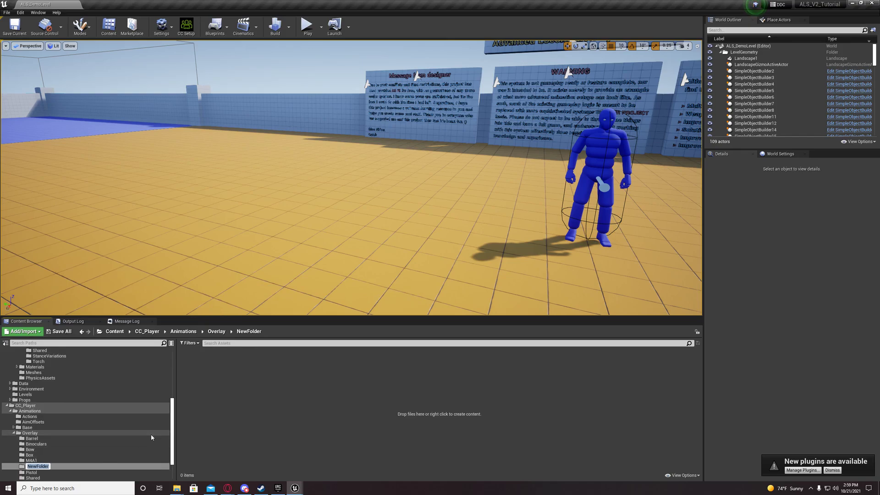
{"action": "type", "text": "StanceVarie"}
{"action": "type", "text": "tions"}
{"action": "key", "text": "Return"}
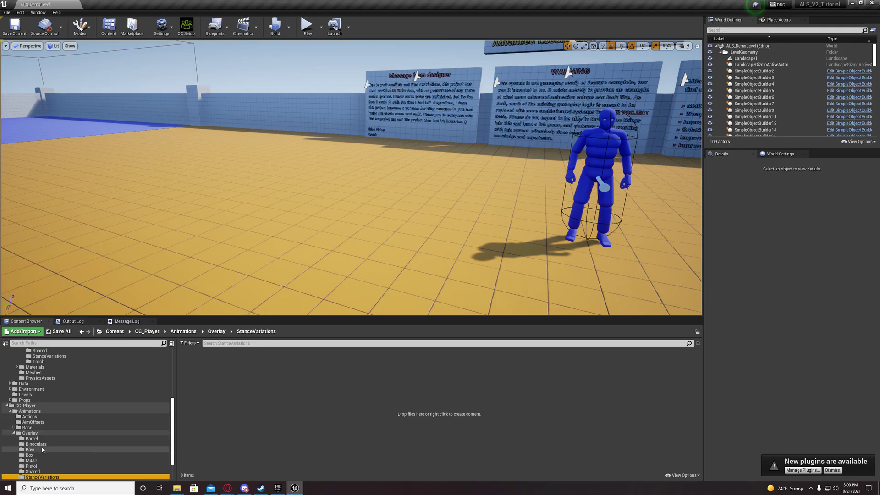
{"action": "right_click", "coordinate": [33, 436]}
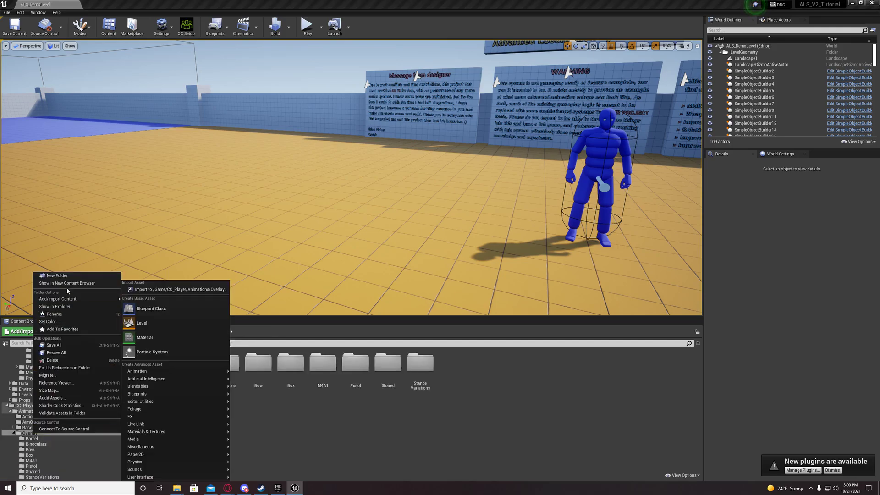
{"action": "left_click", "coordinate": [73, 276]}
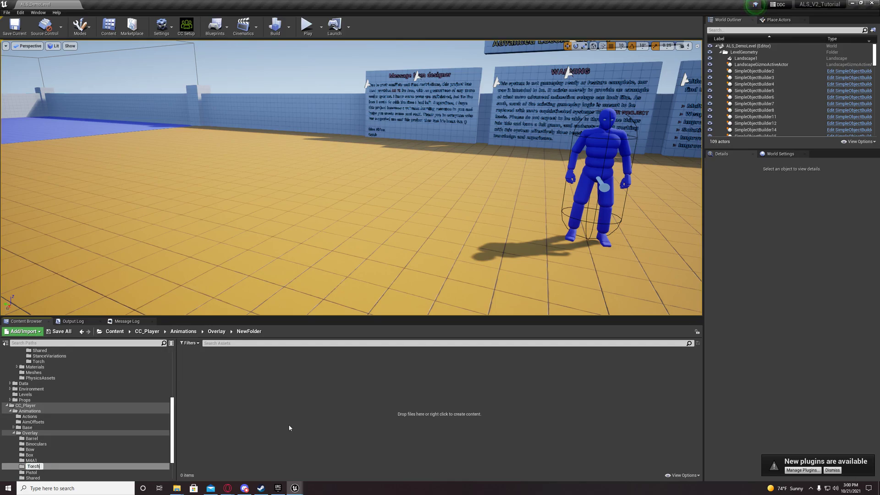
{"action": "key", "text": "Return"}
{"action": "scroll", "coordinate": [62, 393], "scroll_direction": "up", "scroll_amount": 6}
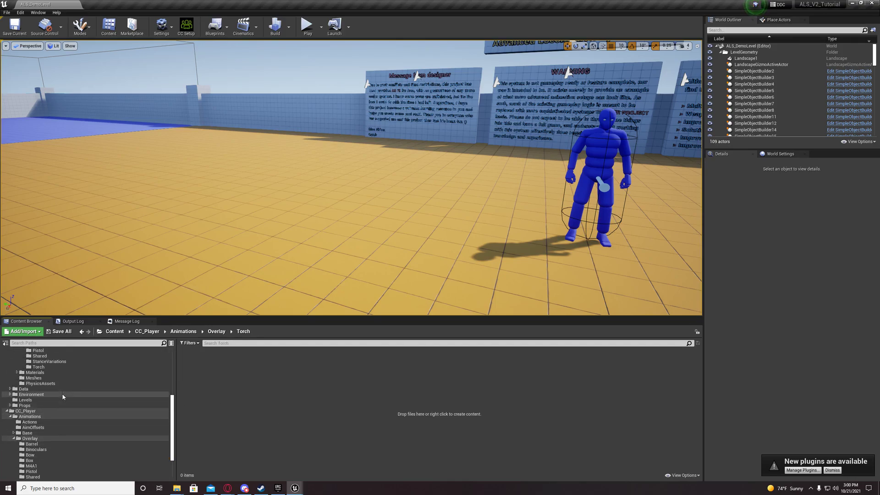
- Open the ALS Actions folder and select all 24 GetUp, LandRoll and Mantle animations
{"action": "scroll", "coordinate": [59, 395], "scroll_direction": "down", "scroll_amount": 6}
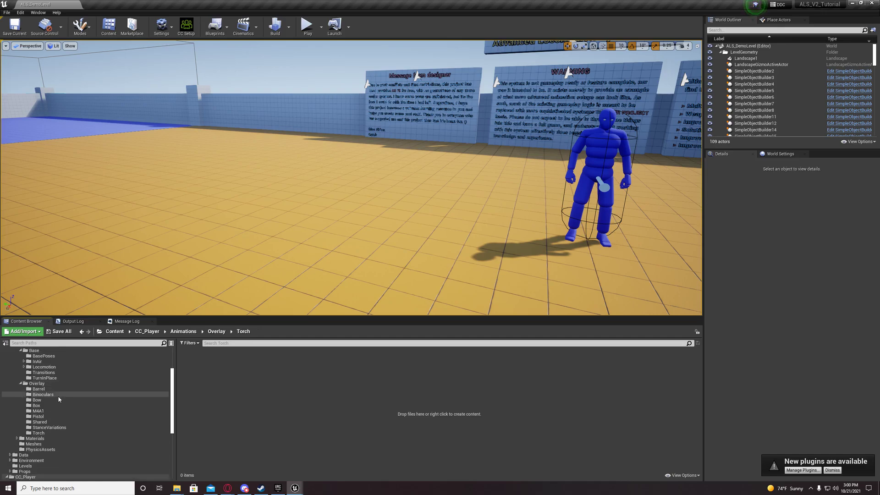
{"action": "left_click", "coordinate": [13, 427]}
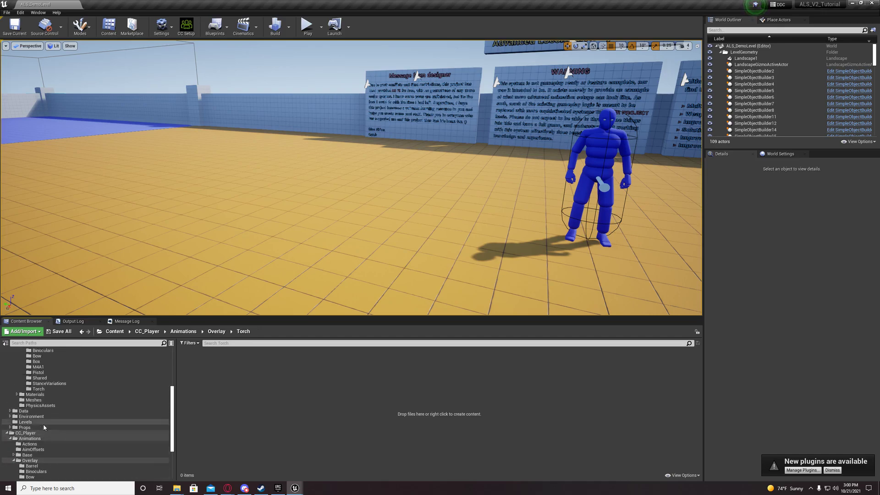
{"action": "scroll", "coordinate": [28, 403], "scroll_direction": "up", "scroll_amount": 7}
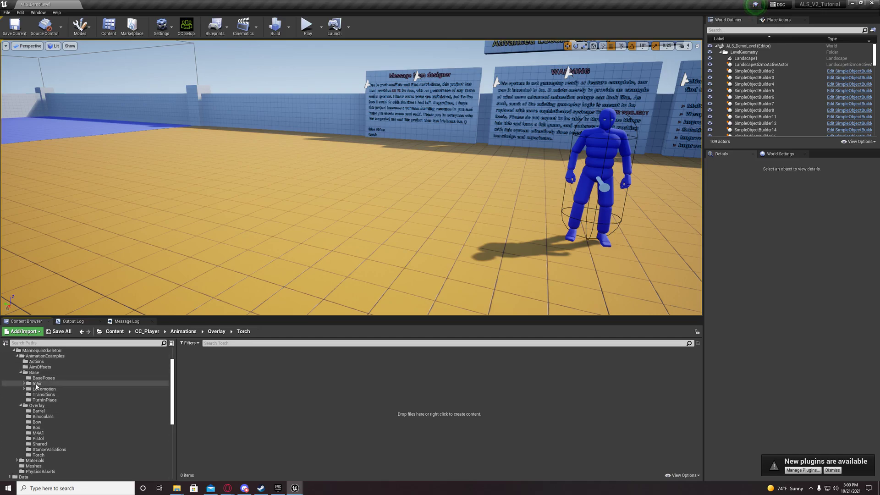
{"action": "left_click", "coordinate": [40, 378]}
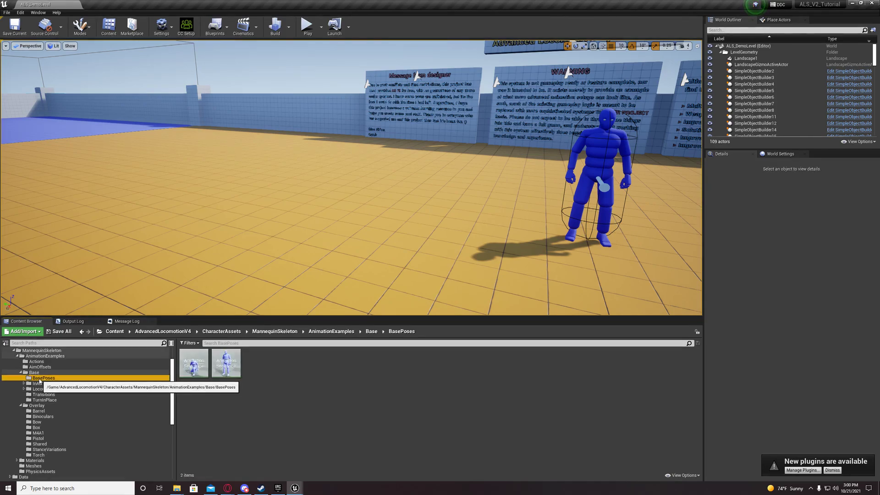
{"action": "left_click", "coordinate": [193, 367]}
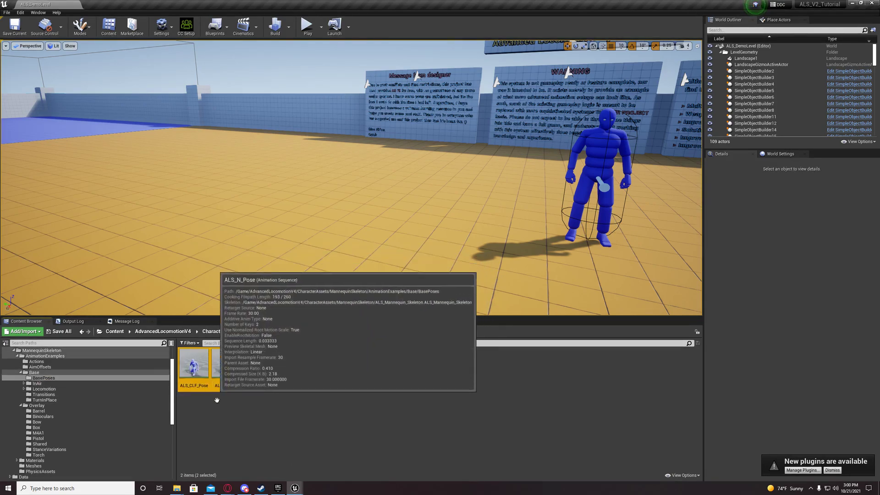
{"action": "left_click", "coordinate": [110, 361]}
{"action": "left_click", "coordinate": [194, 367]}
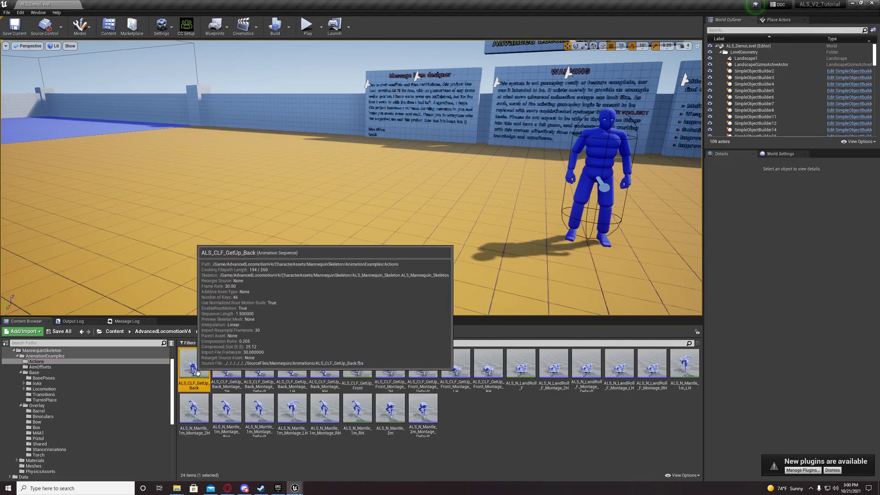
{"action": "left_click", "coordinate": [424, 413], "text": "shift"}
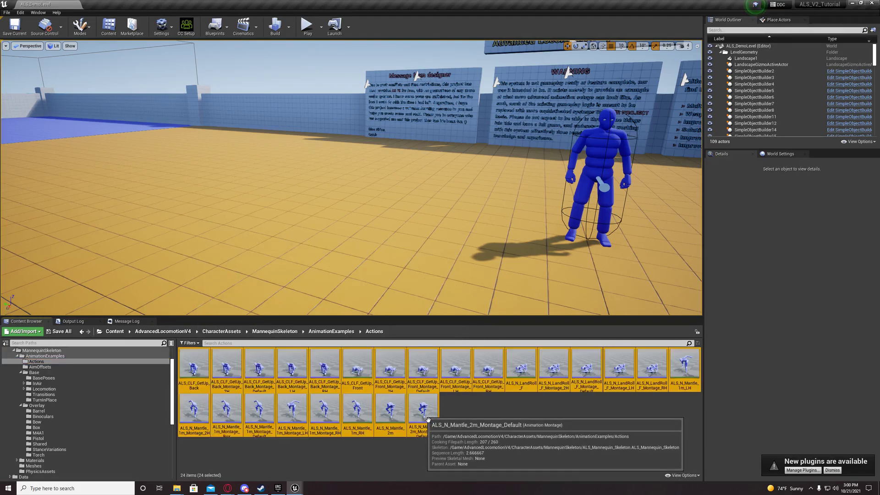
- Duplicate and retarget the 24 Actions animations onto Warrior_Skeleton into CC_Player/Animations/Actions
{"action": "right_click", "coordinate": [425, 416]}
{"action": "mouse_move", "coordinate": [482, 263]}
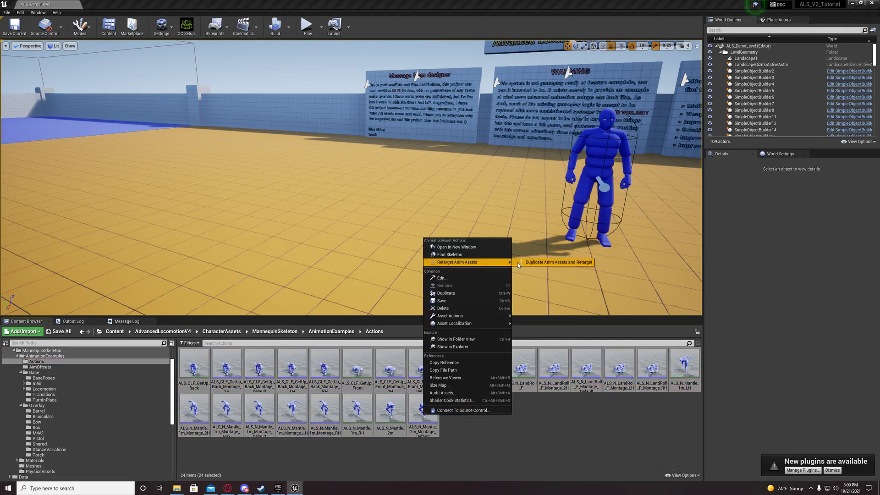
{"action": "left_click", "coordinate": [556, 262]}
{"action": "left_click", "coordinate": [281, 196]}
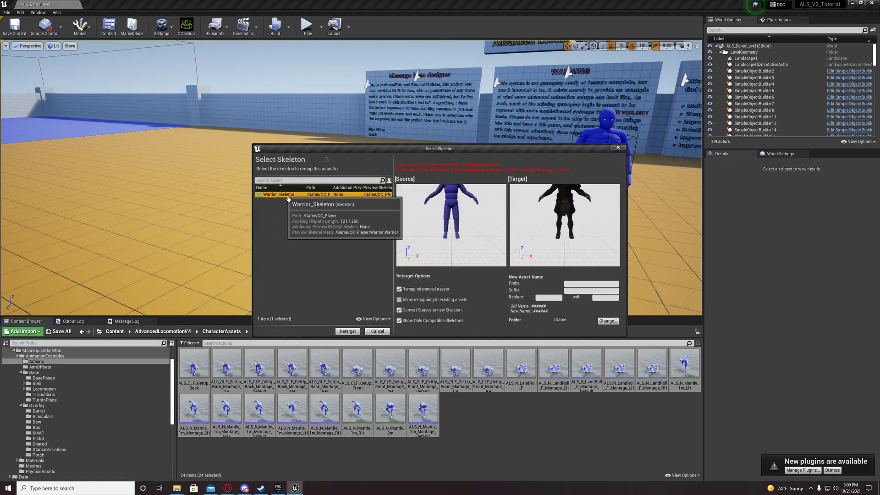
{"action": "left_click", "coordinate": [605, 321]}
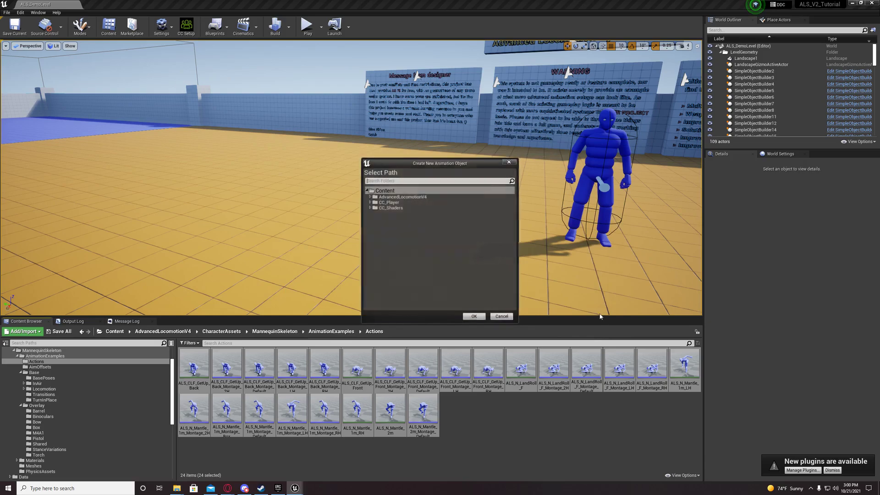
{"action": "left_click", "coordinate": [371, 202]}
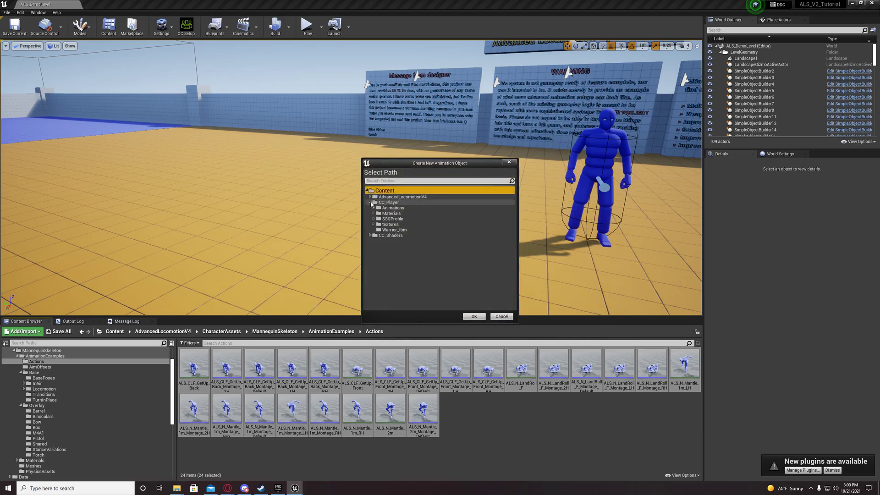
{"action": "left_click", "coordinate": [374, 207]}
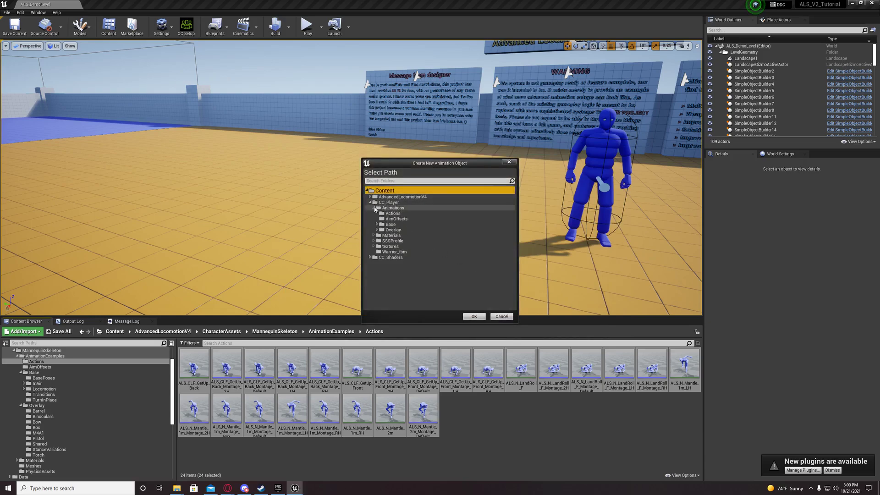
{"action": "left_click", "coordinate": [392, 213]}
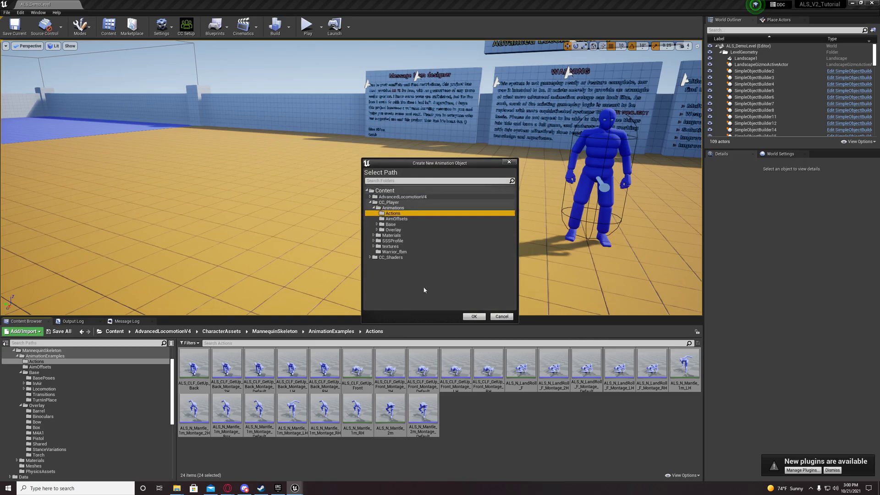
{"action": "left_click", "coordinate": [473, 317]}
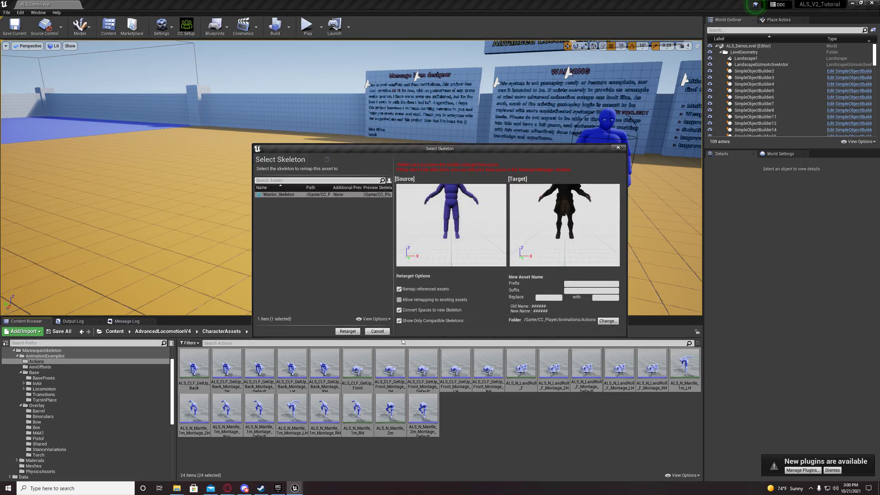
{"action": "left_click", "coordinate": [346, 332]}
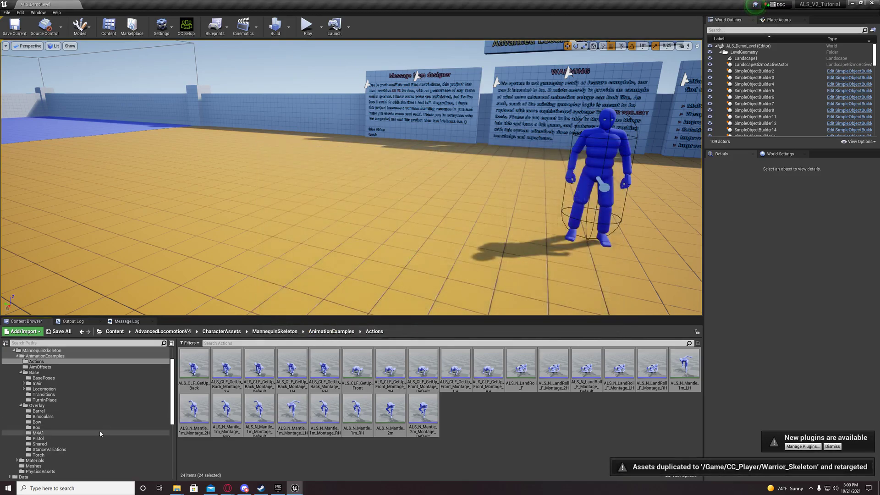
{"action": "left_click", "coordinate": [39, 367]}
- Select ALS_N_Look and the other three AimOffsets assets and retarget copies onto Warrior_Skeleton
{"action": "left_click", "coordinate": [194, 364]}
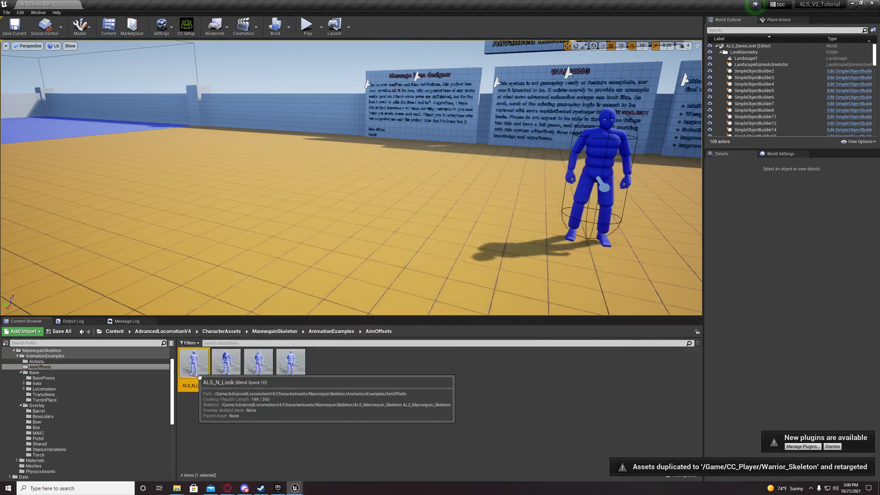
{"action": "left_click", "coordinate": [297, 375], "text": "shift"}
{"action": "right_click", "coordinate": [297, 375]}
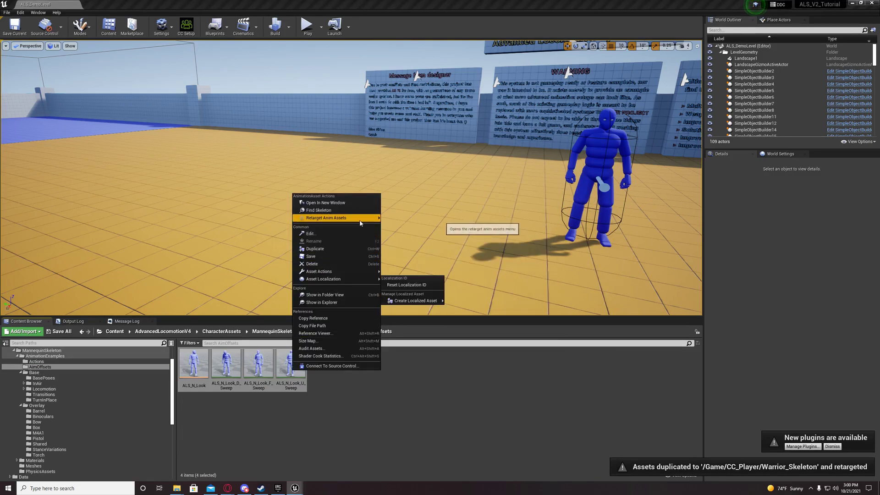
{"action": "left_click", "coordinate": [406, 225]}
{"action": "left_click", "coordinate": [293, 194]}
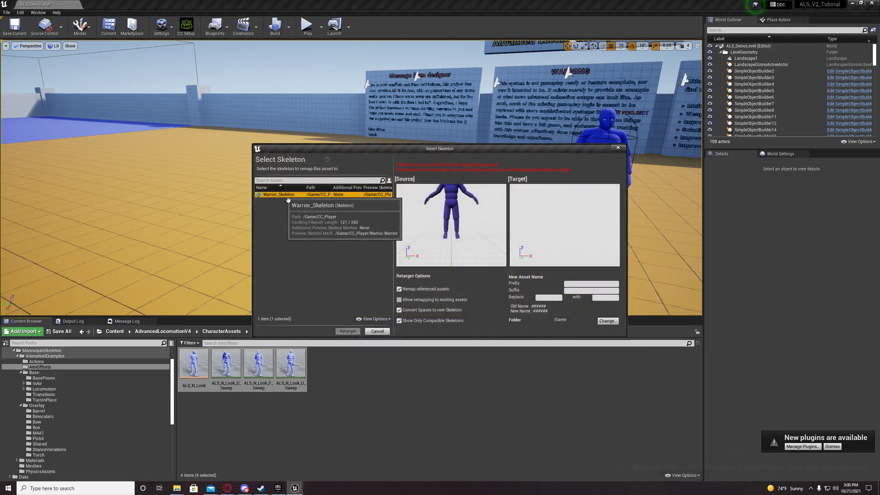
{"action": "left_click", "coordinate": [599, 321]}
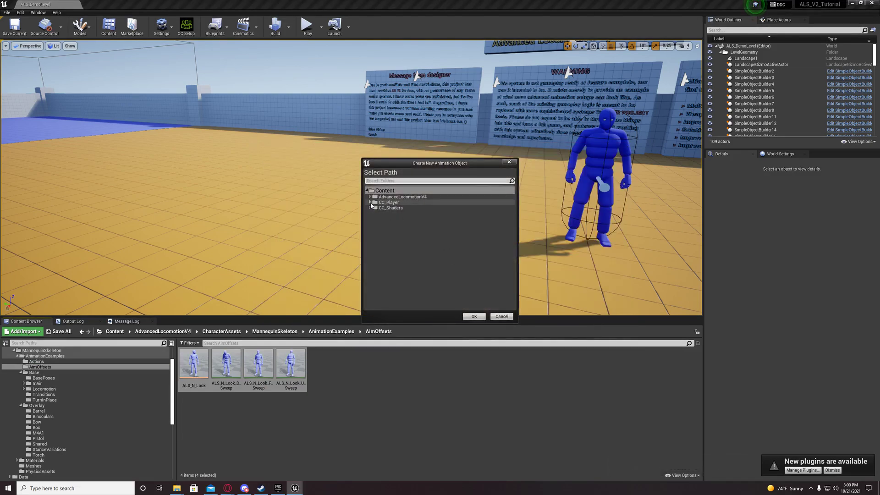
{"action": "left_click", "coordinate": [370, 203]}
{"action": "left_click", "coordinate": [374, 208]}
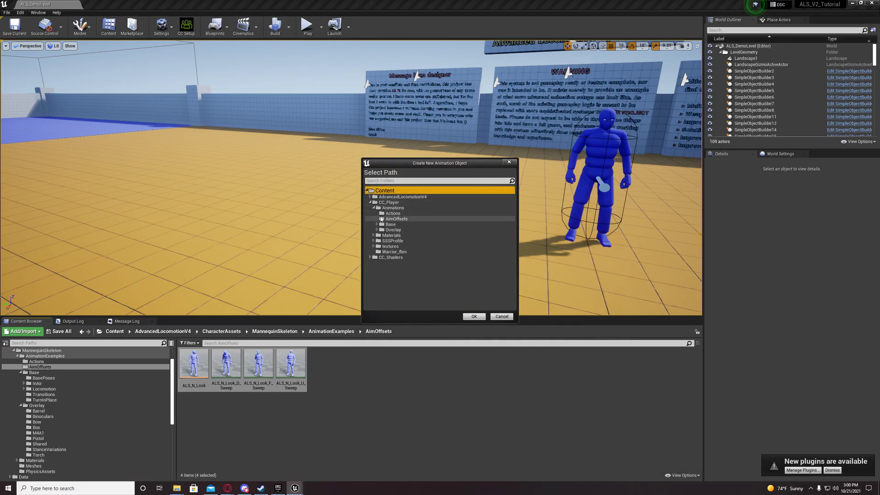
{"action": "left_click", "coordinate": [387, 219]}
{"action": "left_click", "coordinate": [473, 317]}
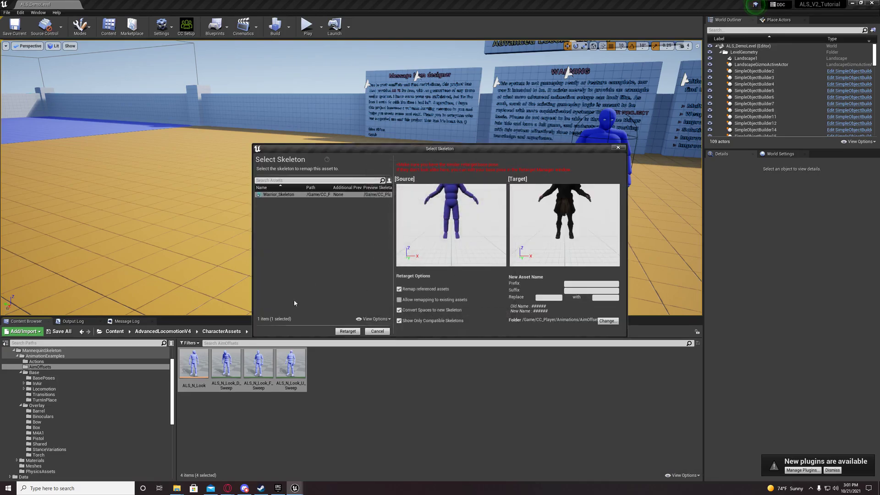
{"action": "left_click", "coordinate": [348, 331]}
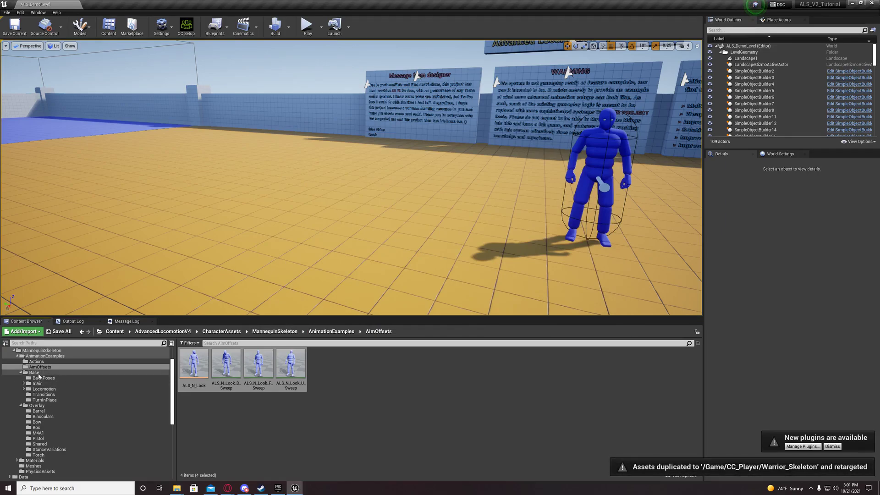
{"action": "left_click", "coordinate": [37, 373]}
- Retarget ALS_CLF_Pose and ALS_N_Pose as copies into CC_Player/Animations/Base/BasePoses
{"action": "double_click", "coordinate": [196, 367]}
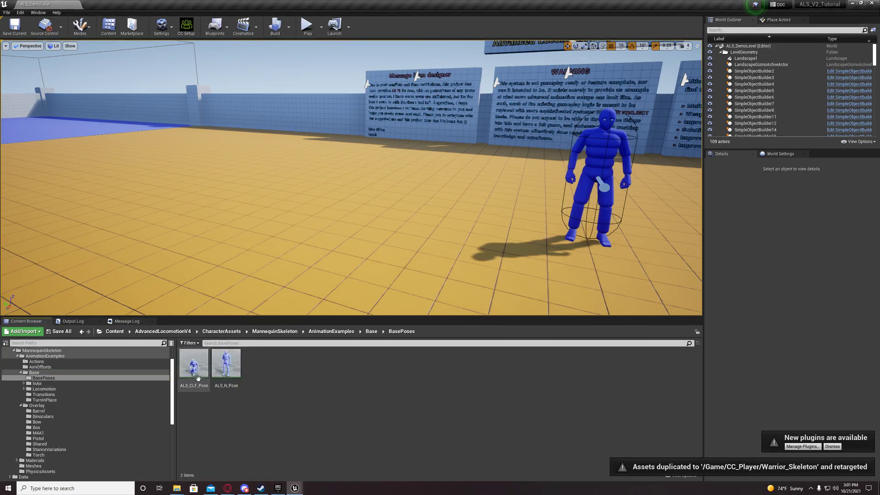
{"action": "left_click", "coordinate": [194, 365]}
{"action": "left_click", "coordinate": [226, 364], "text": "ctrl"}
{"action": "right_click", "coordinate": [227, 365]}
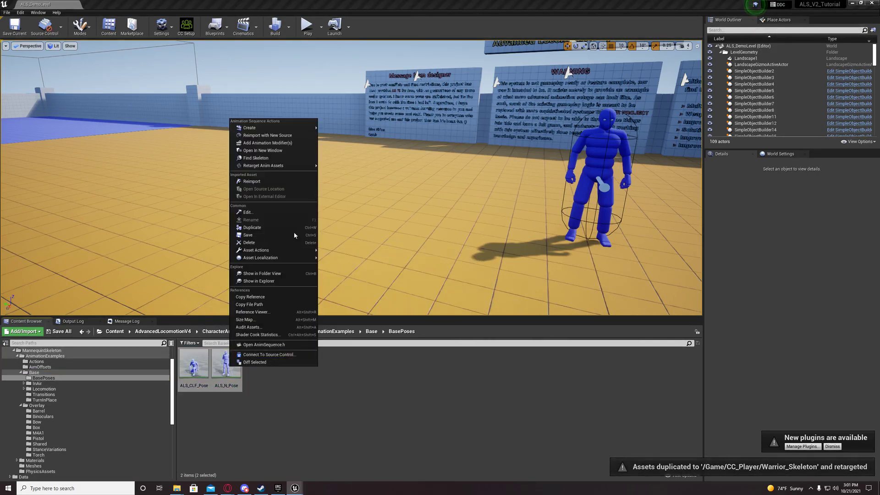
{"action": "left_click", "coordinate": [332, 166]}
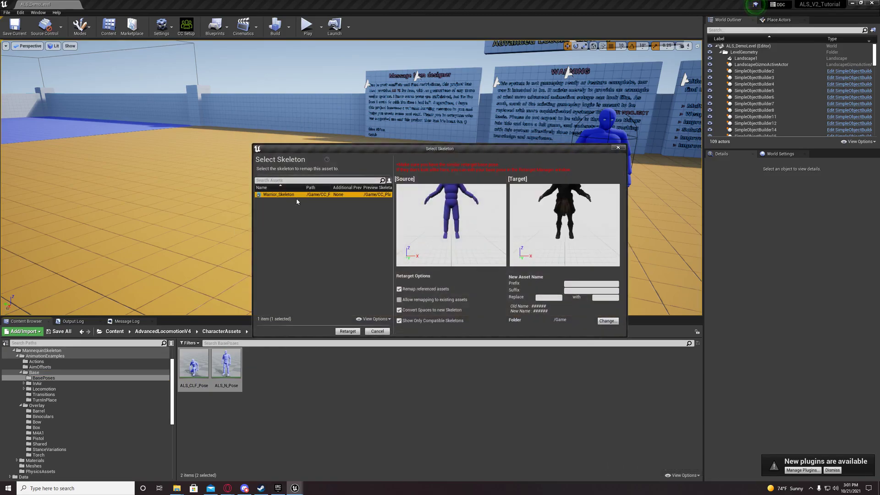
{"action": "left_click", "coordinate": [607, 321]}
{"action": "left_click", "coordinate": [370, 202]}
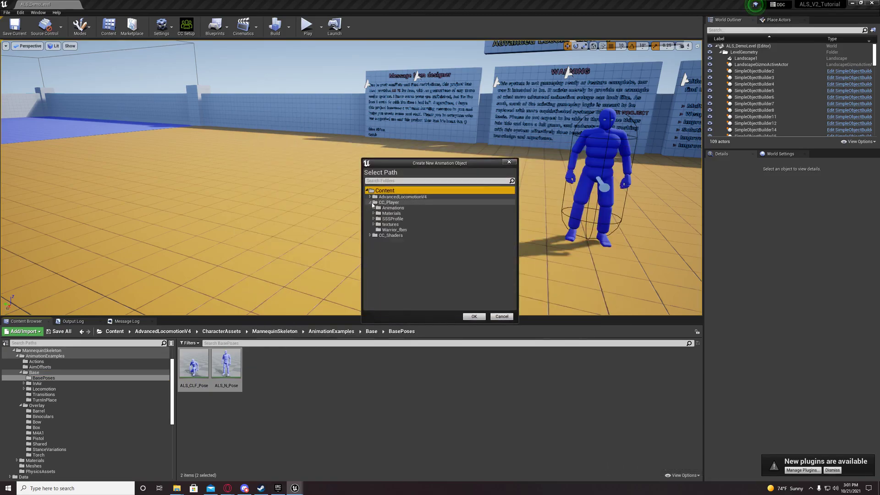
{"action": "left_click", "coordinate": [374, 208]}
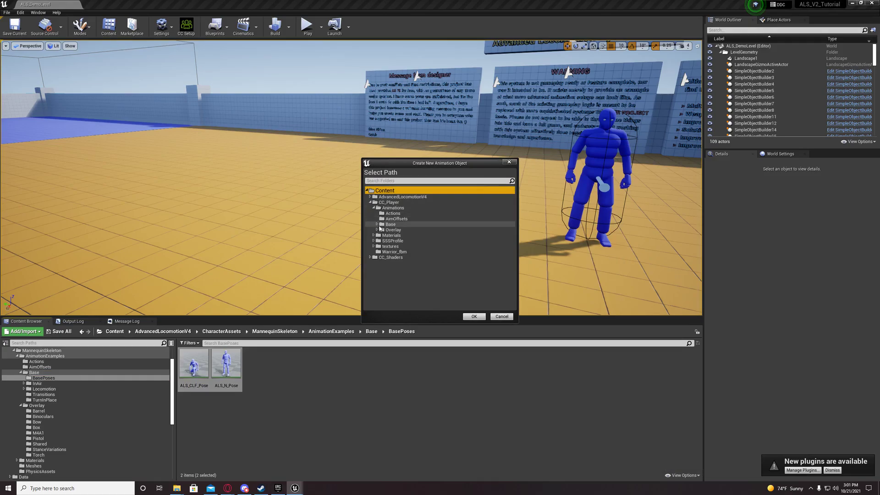
{"action": "left_click", "coordinate": [377, 225]}
{"action": "left_click", "coordinate": [395, 230]}
{"action": "left_click", "coordinate": [474, 316]}
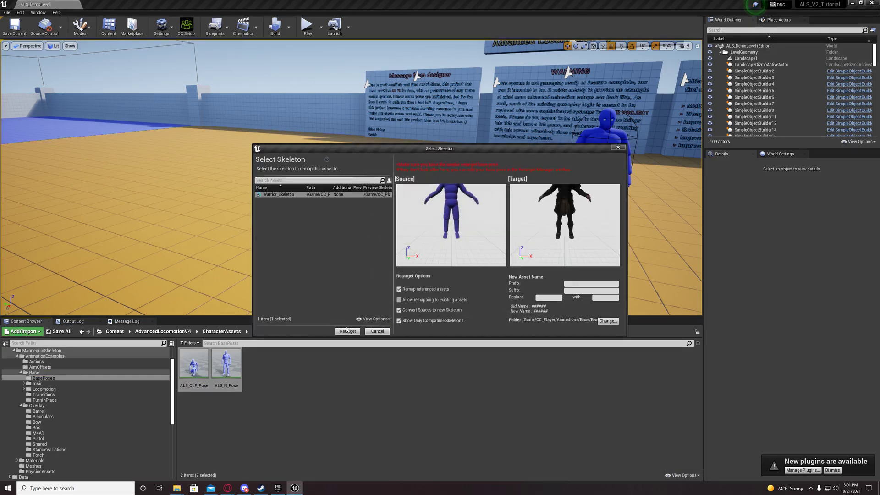
{"action": "left_click", "coordinate": [347, 330]}
- Retarget the twelve InAir animations onto Warrior_Skeleton into CC_Player/Animations/Base/InAir
{"action": "left_click", "coordinate": [41, 384]}
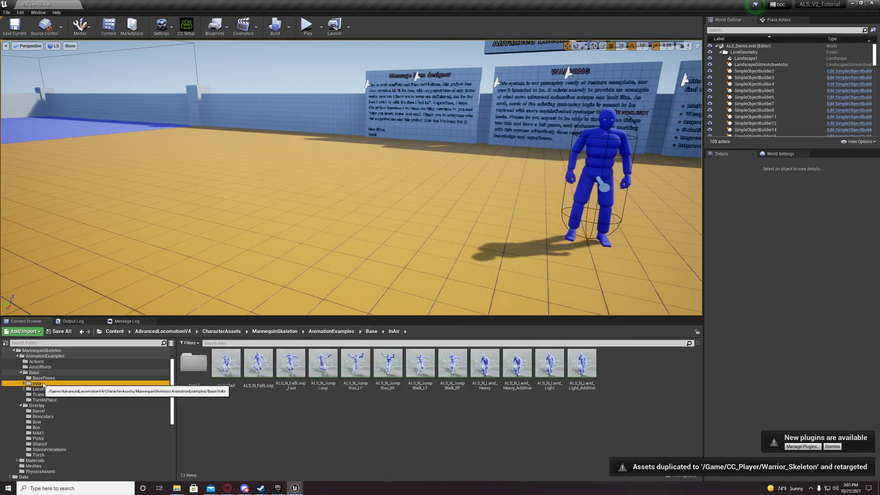
{"action": "left_click", "coordinate": [225, 364]}
{"action": "left_click", "coordinate": [582, 367], "text": "shift"}
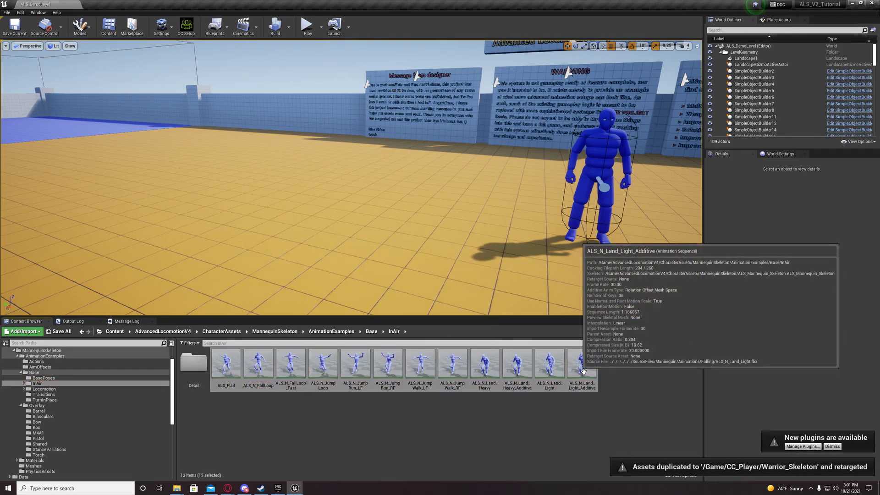
{"action": "right_click", "coordinate": [583, 370]}
{"action": "mouse_move", "coordinate": [617, 176]}
{"action": "left_click", "coordinate": [678, 176]}
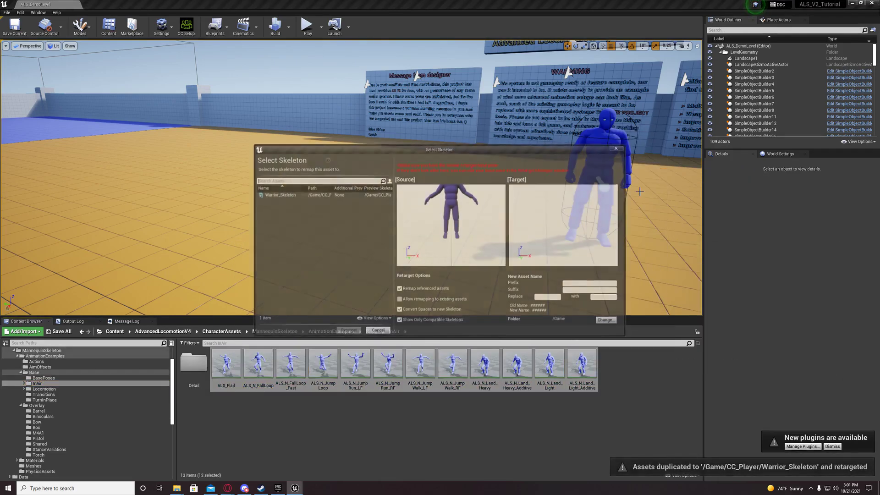
{"action": "left_click", "coordinate": [296, 195]}
{"action": "left_click", "coordinate": [348, 330]}
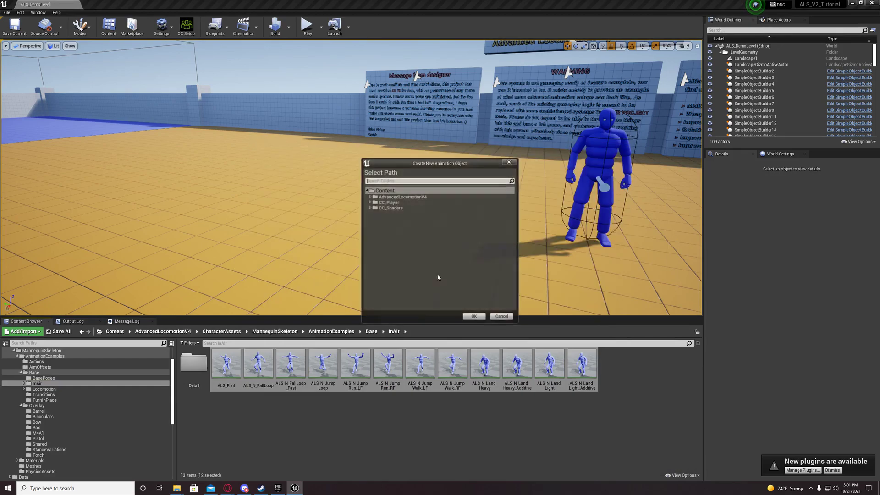
{"action": "left_click", "coordinate": [370, 202]}
{"action": "left_click", "coordinate": [374, 208]}
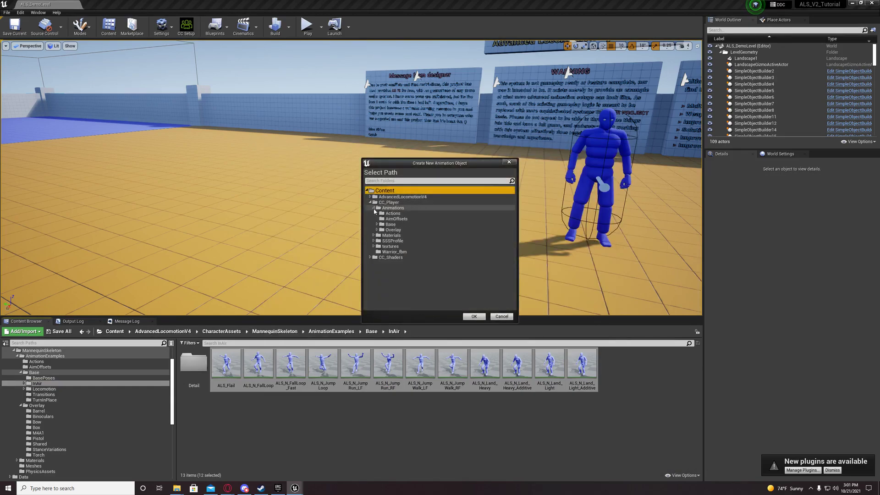
{"action": "left_click", "coordinate": [376, 224]}
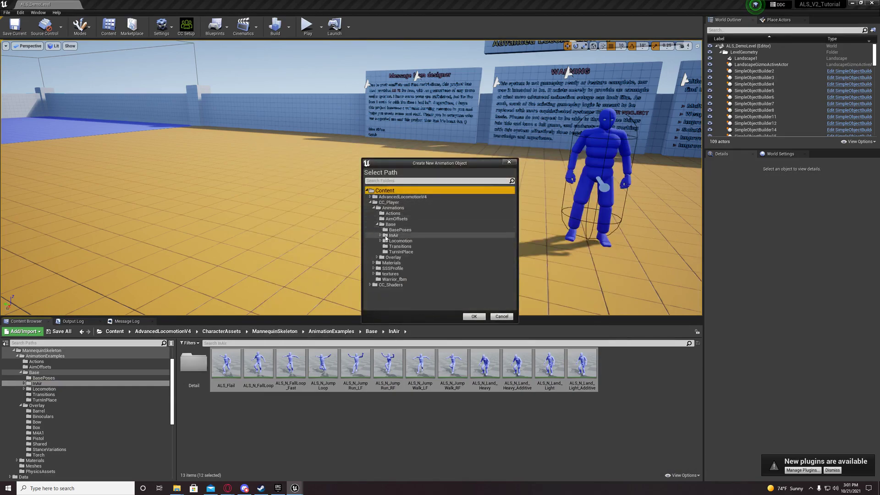
{"action": "left_click", "coordinate": [387, 236]}
{"action": "left_click", "coordinate": [474, 316]}
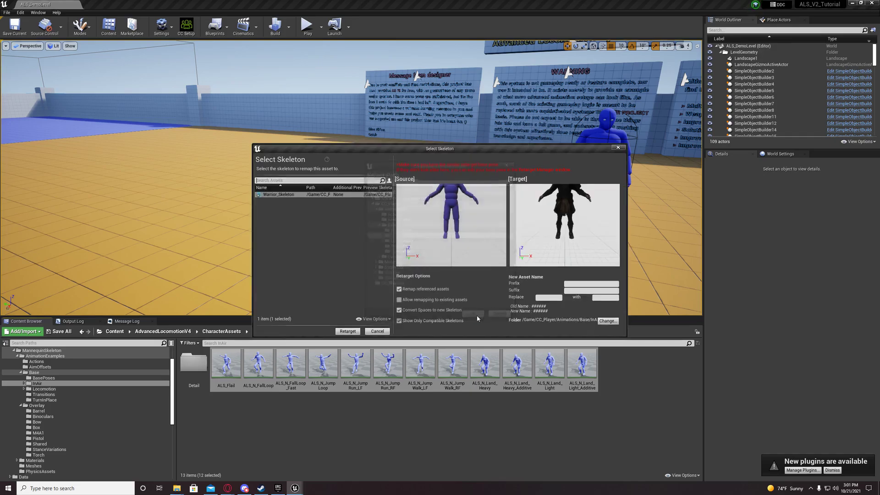
{"action": "left_click", "coordinate": [348, 331]}
{"action": "double_click", "coordinate": [195, 367]}
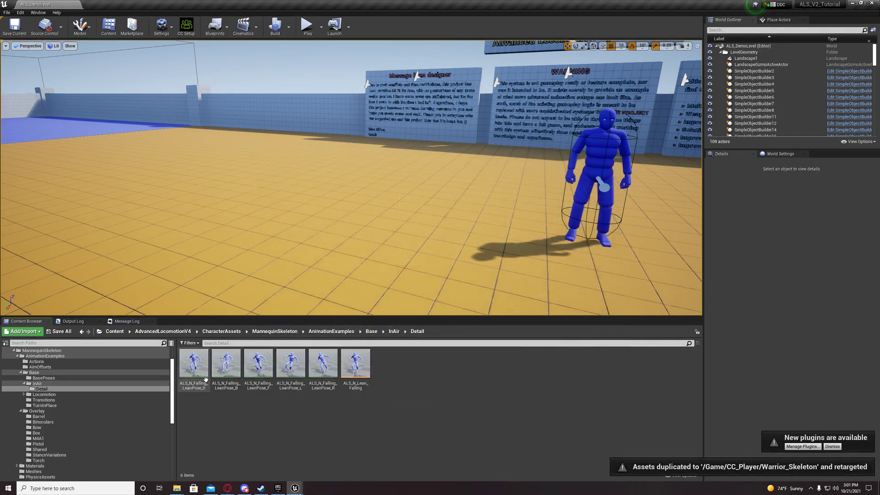
- Retarget the six InAir Detail animations onto Warrior_Skeleton into CC_Player/Animations/Base/InAir/Detail
{"action": "left_click", "coordinate": [356, 364], "text": "shift"}
{"action": "right_click", "coordinate": [360, 366]}
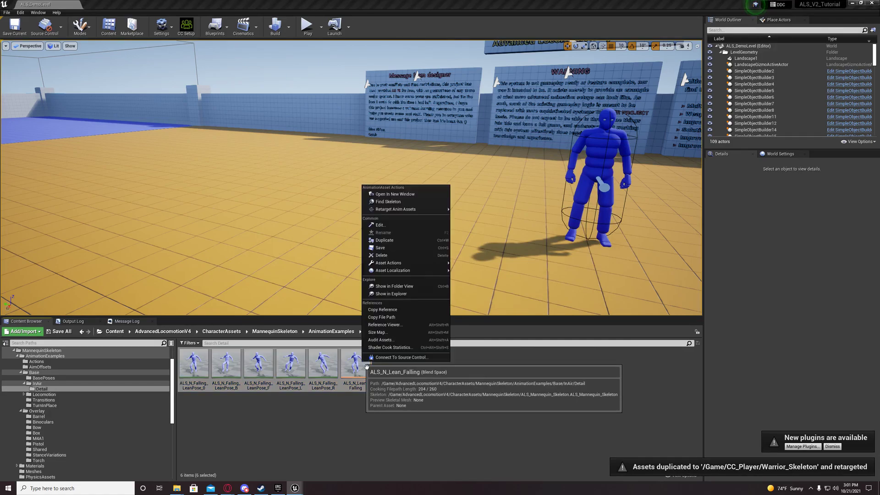
{"action": "left_click", "coordinate": [464, 214]}
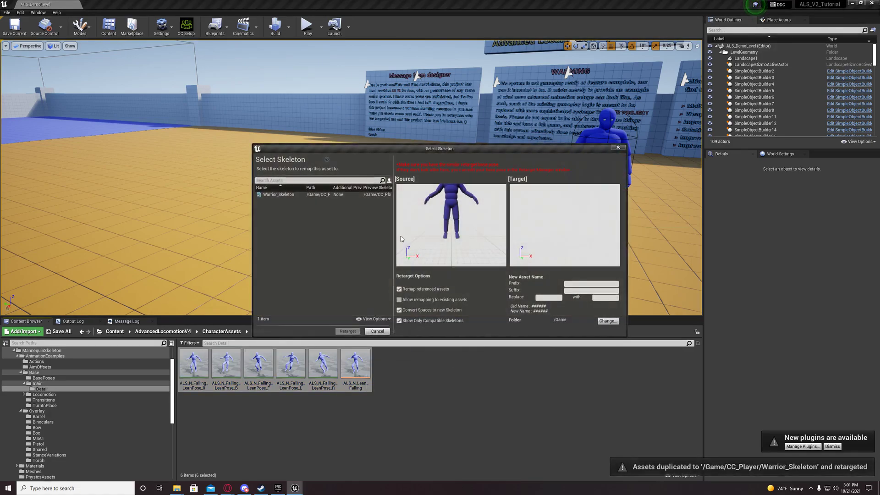
{"action": "left_click", "coordinate": [279, 194]}
{"action": "left_click", "coordinate": [607, 321]}
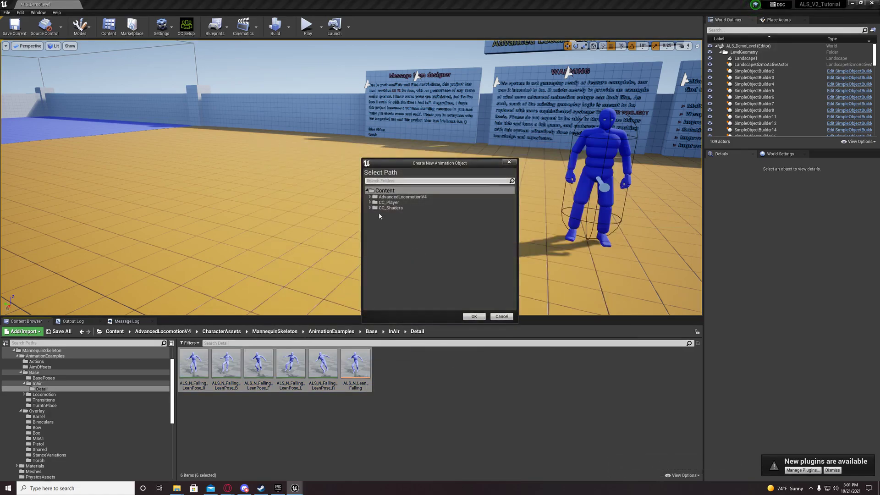
{"action": "left_click", "coordinate": [370, 203]}
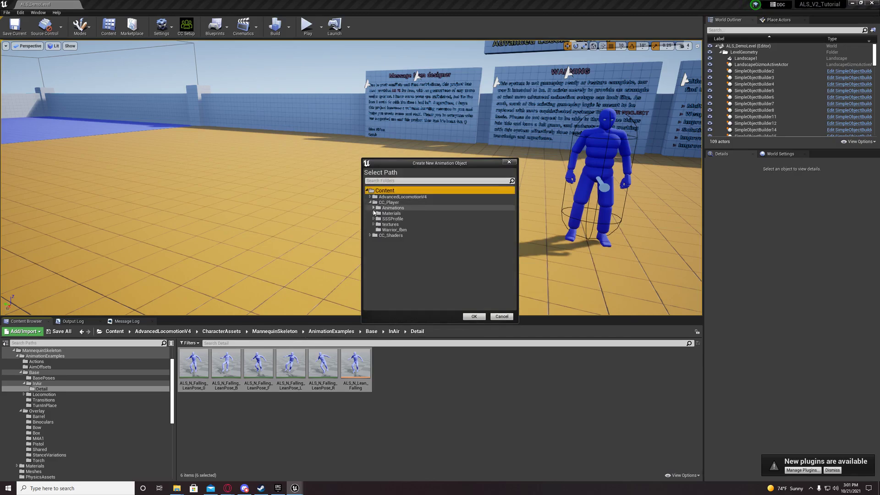
{"action": "left_click", "coordinate": [373, 208]}
{"action": "left_click", "coordinate": [377, 224]}
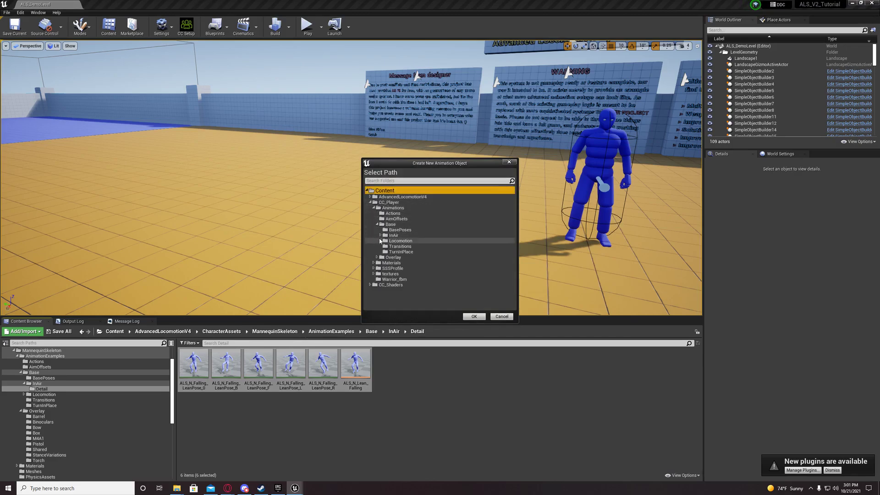
{"action": "left_click", "coordinate": [380, 235]}
{"action": "left_click", "coordinate": [396, 241]}
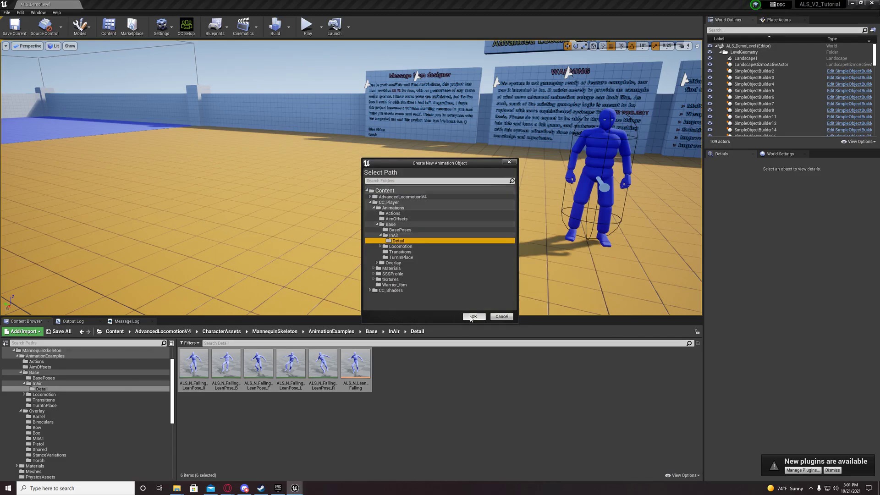
{"action": "left_click", "coordinate": [472, 317]}
{"action": "left_click", "coordinate": [348, 331]}
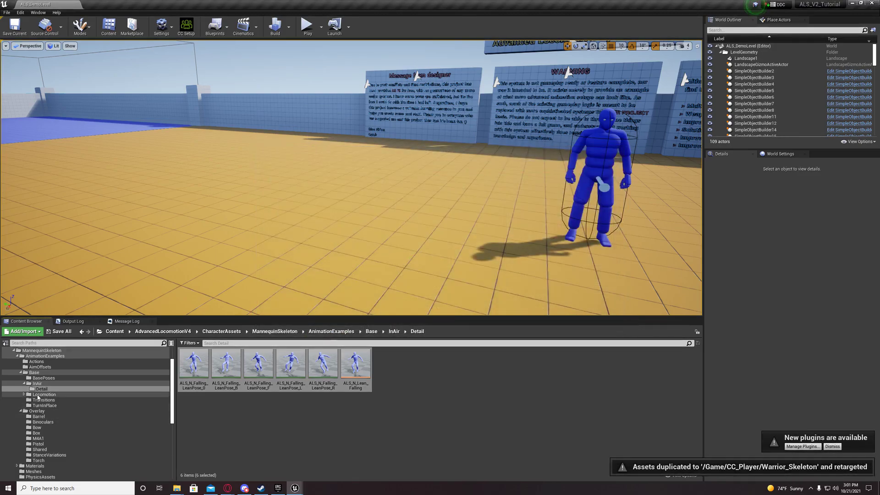
- Retarget the 36 Locomotion animations onto Warrior_Skeleton into CC_Player/Animations/Base/Locomotion
{"action": "left_click", "coordinate": [44, 394]}
{"action": "left_click", "coordinate": [235, 372]}
{"action": "left_click", "coordinate": [324, 453], "text": "shift"}
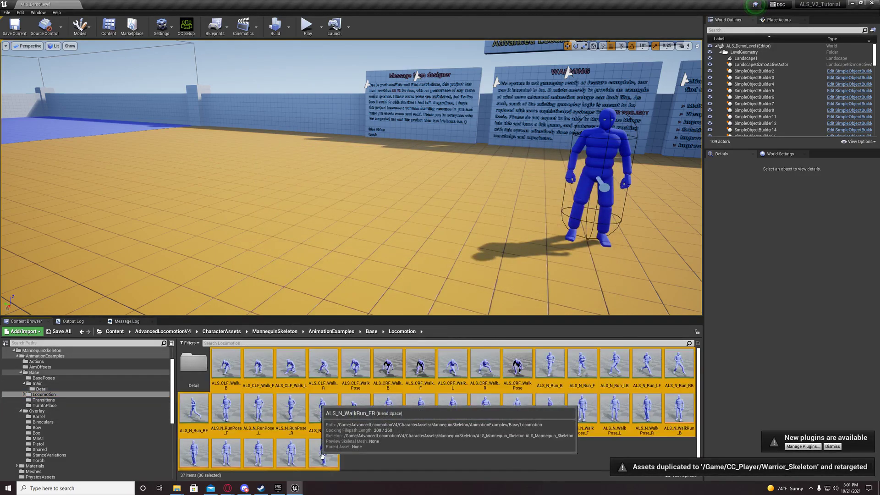
{"action": "right_click", "coordinate": [320, 452]}
{"action": "mouse_move", "coordinate": [362, 299]}
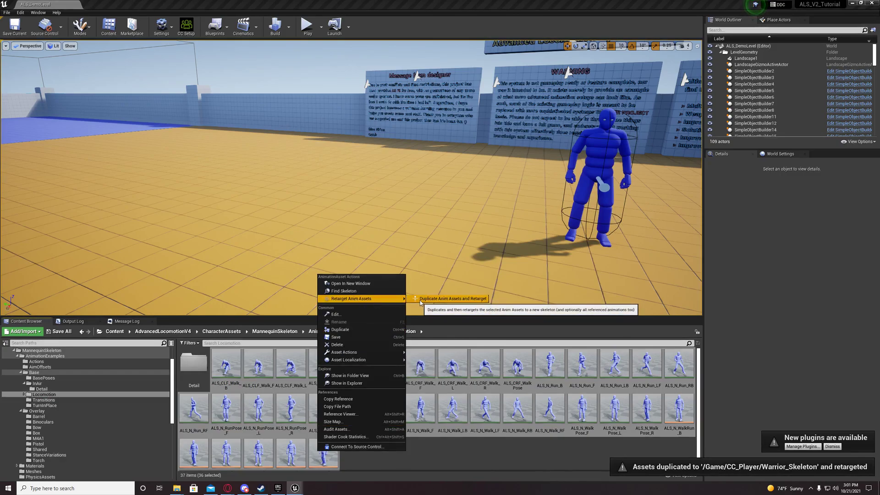
{"action": "left_click", "coordinate": [420, 300]}
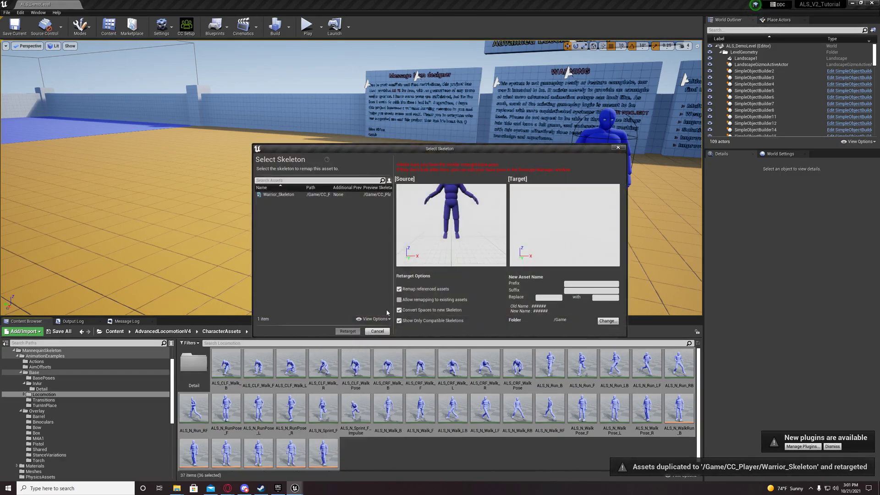
{"action": "left_click", "coordinate": [327, 195]}
{"action": "left_click", "coordinate": [608, 321]}
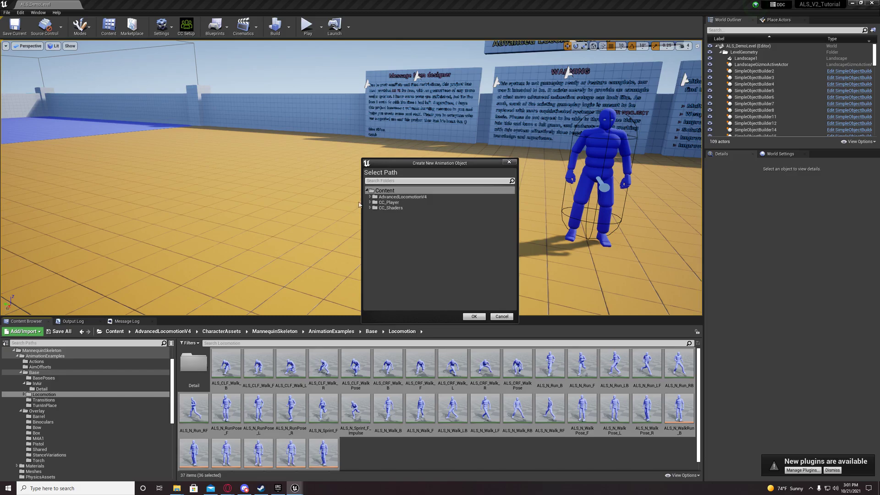
{"action": "left_click", "coordinate": [385, 202]}
{"action": "left_click", "coordinate": [370, 202]}
{"action": "left_click", "coordinate": [374, 209]}
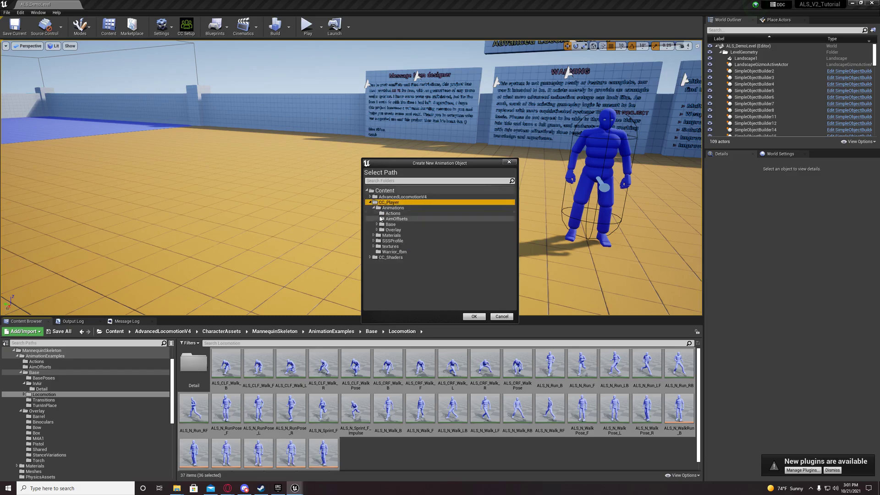
{"action": "left_click", "coordinate": [377, 224]}
{"action": "left_click", "coordinate": [389, 241]}
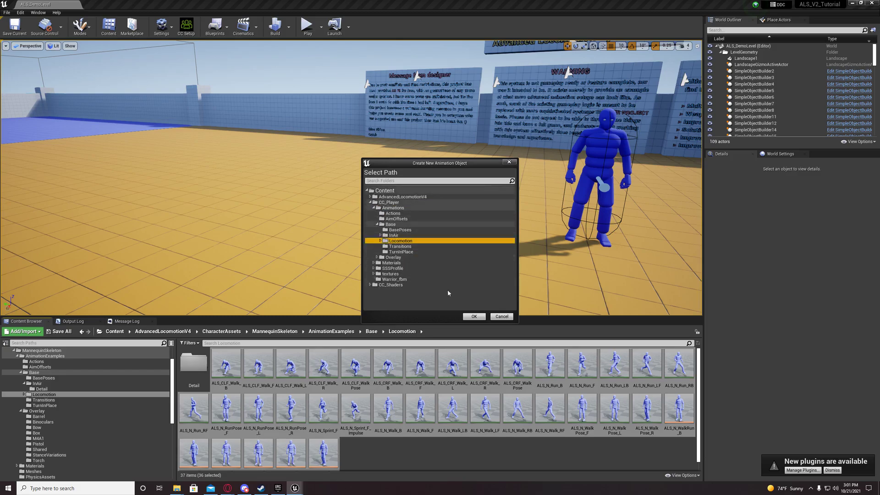
{"action": "left_click", "coordinate": [474, 317]}
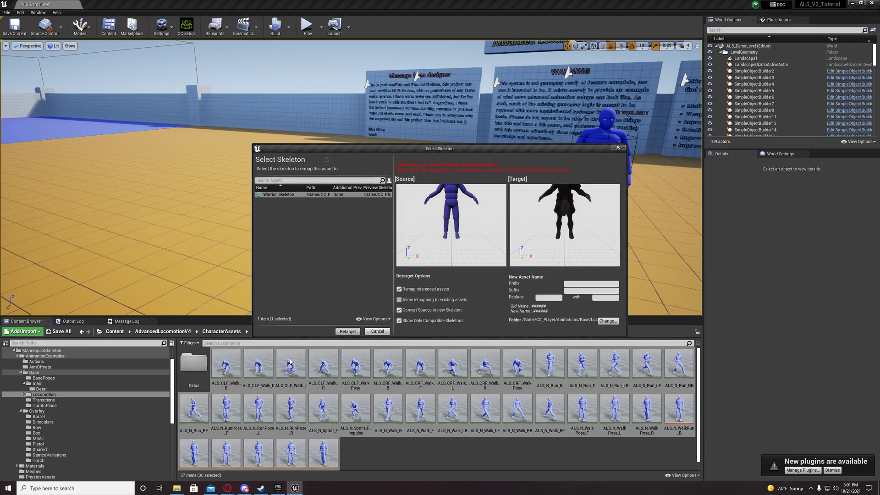
{"action": "double_click", "coordinate": [194, 363]}
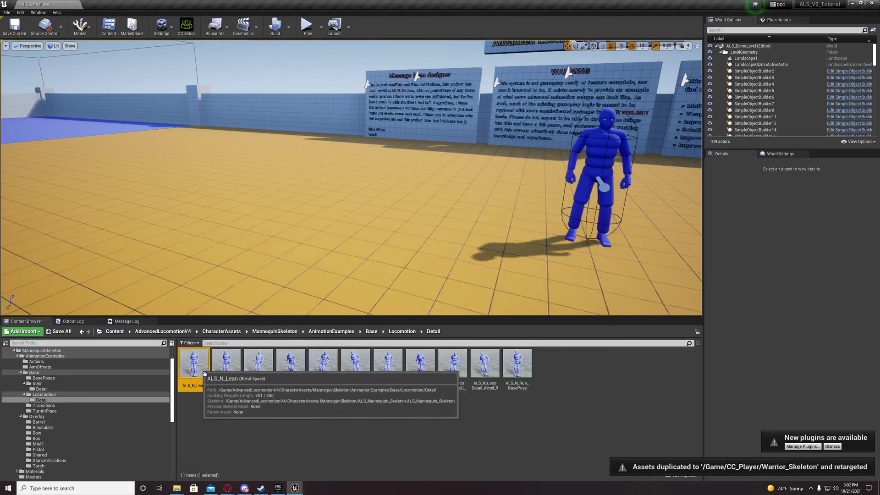
- Retarget the eleven Detail animations to Warrior_Skeleton as copies in CC_Player's matching Base folder
{"action": "left_click", "coordinate": [517, 363], "text": "shift"}
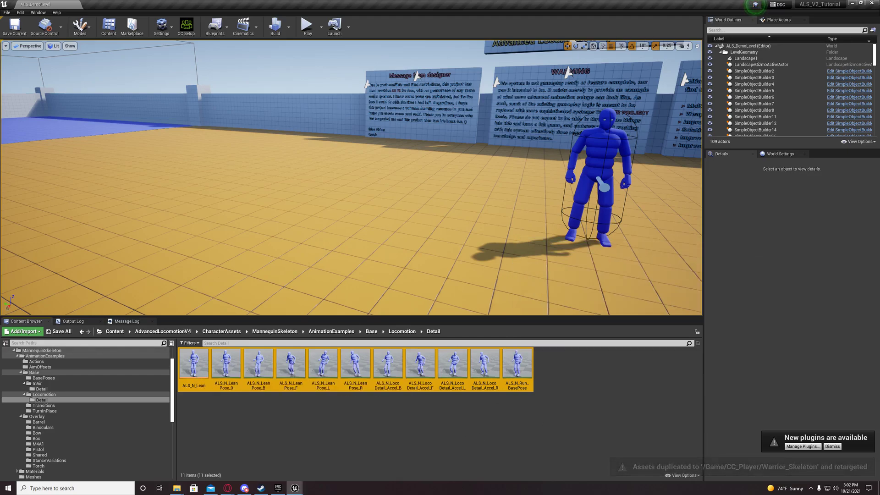
{"action": "right_click", "coordinate": [204, 366]}
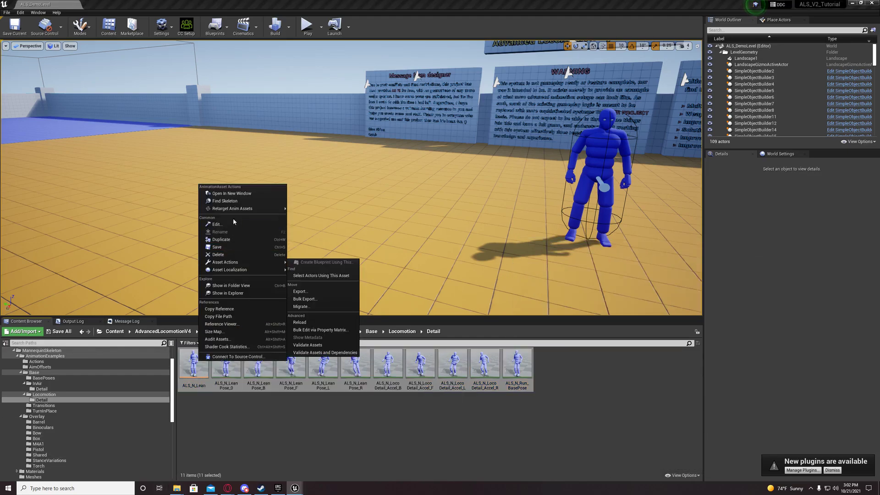
{"action": "mouse_move", "coordinate": [244, 210]}
{"action": "left_click", "coordinate": [331, 208]}
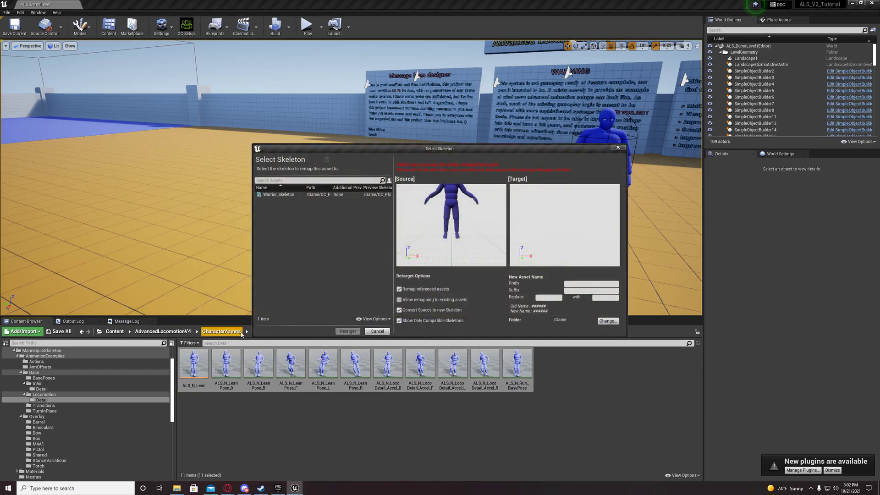
{"action": "left_click", "coordinate": [284, 195]}
{"action": "left_click", "coordinate": [602, 321]}
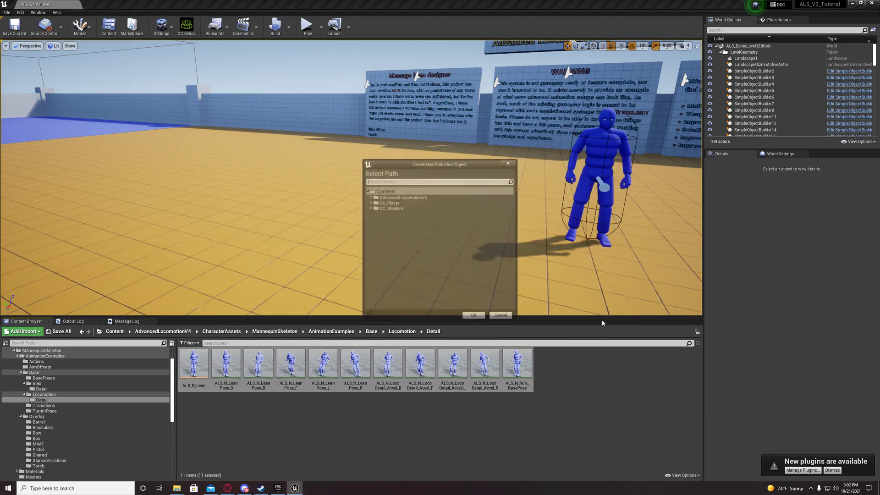
{"action": "left_click", "coordinate": [370, 202]}
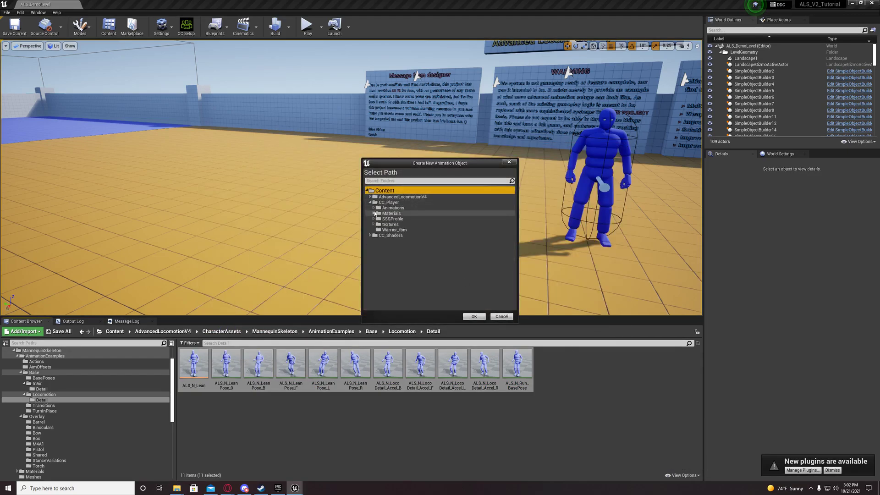
{"action": "left_click", "coordinate": [373, 208]}
{"action": "left_click", "coordinate": [377, 224]}
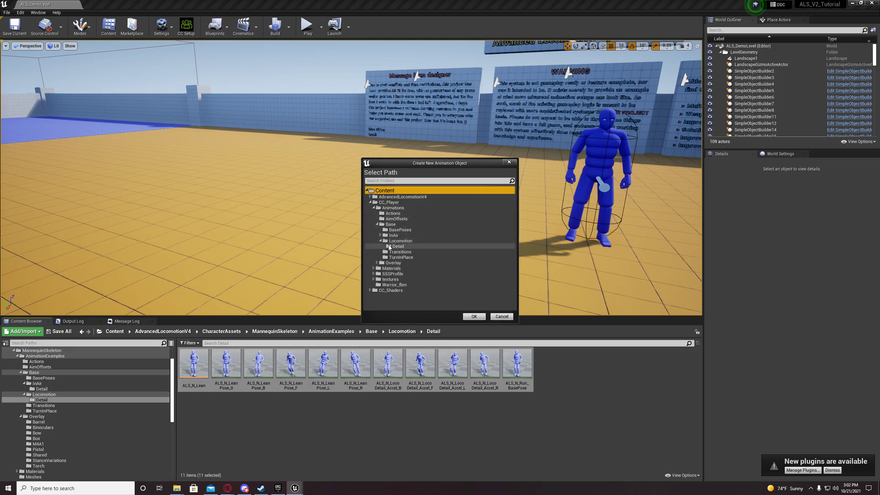
{"action": "left_click", "coordinate": [398, 241]}
{"action": "left_click", "coordinate": [474, 316]}
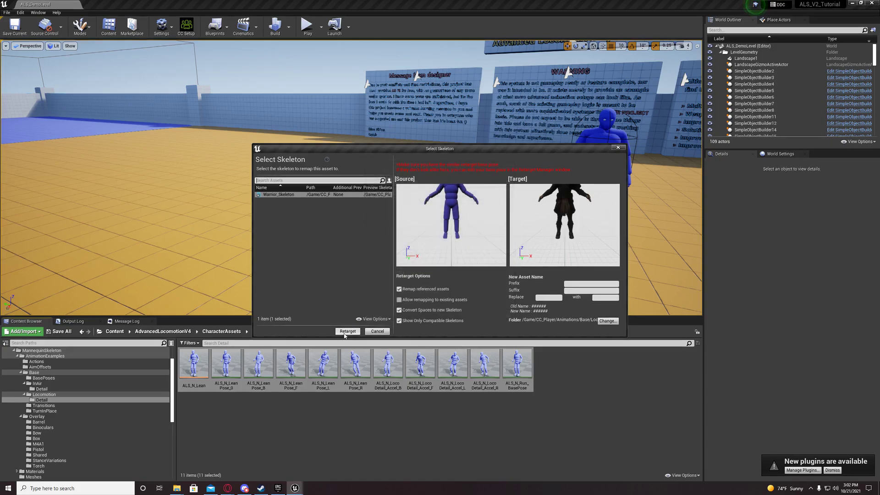
{"action": "left_click", "coordinate": [347, 331]}
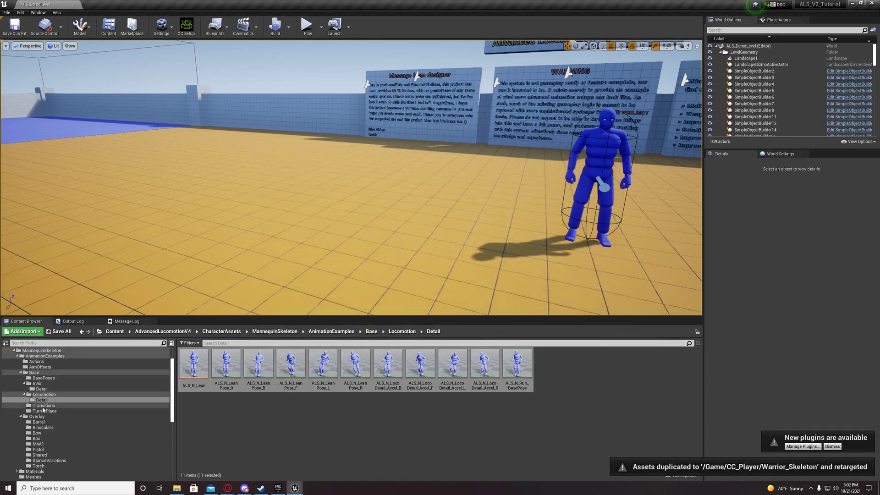
- Select all six Transitions animations and choose Duplicate Anim Assets and Retarget
{"action": "left_click", "coordinate": [151, 405]}
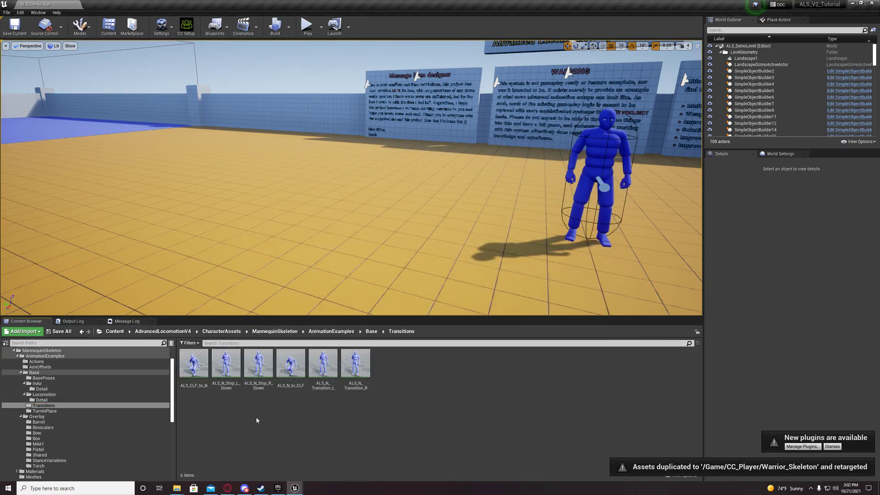
{"action": "left_click", "coordinate": [199, 374]}
{"action": "left_click", "coordinate": [355, 364], "text": "shift"}
{"action": "right_click", "coordinate": [356, 364]}
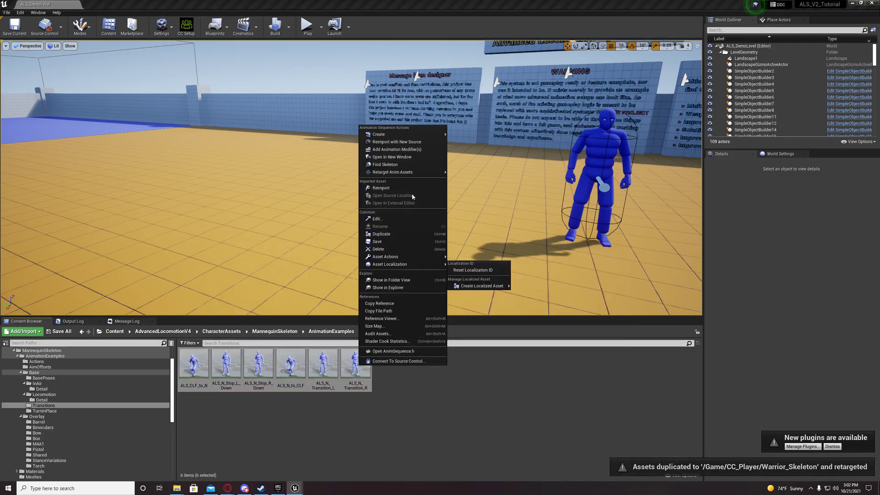
{"action": "mouse_move", "coordinate": [426, 174]}
{"action": "left_click", "coordinate": [485, 173]}
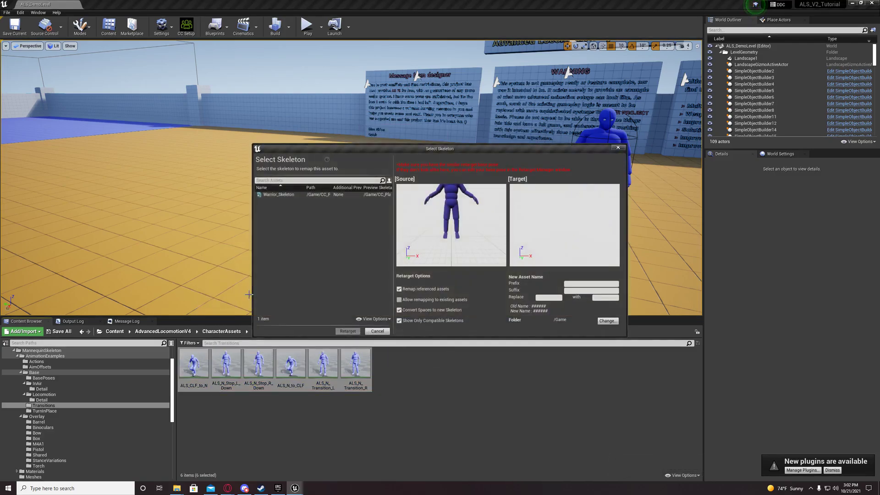
- Retarget them to Warrior_Skeleton into CC_Player/Animations/Base/Transitions
{"action": "left_click", "coordinate": [277, 195]}
{"action": "left_click", "coordinate": [605, 322]}
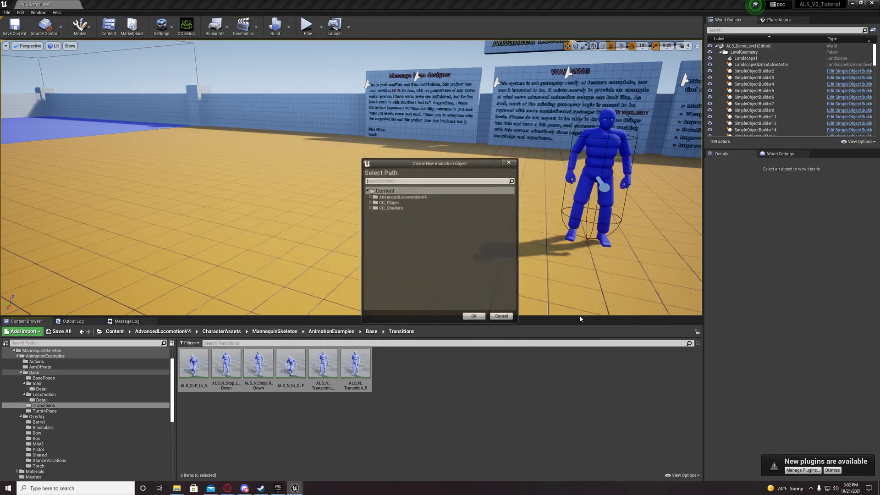
{"action": "left_click", "coordinate": [370, 202]}
{"action": "left_click", "coordinate": [373, 208]}
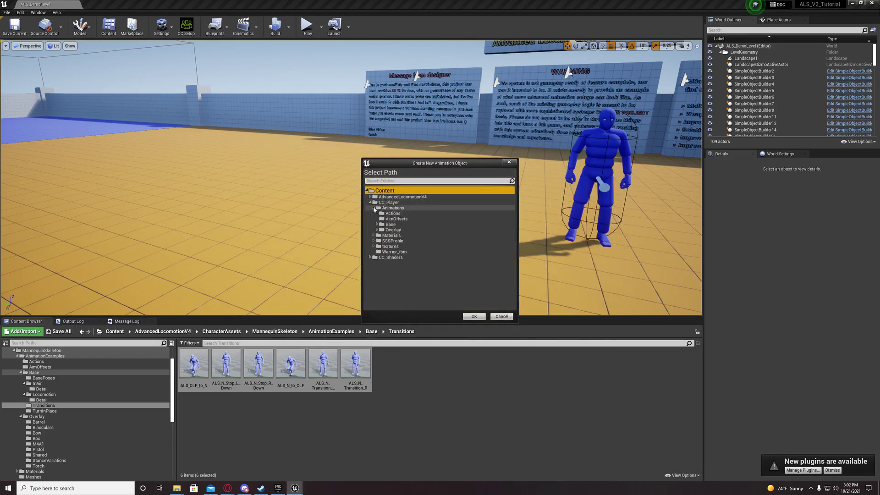
{"action": "left_click", "coordinate": [377, 224]}
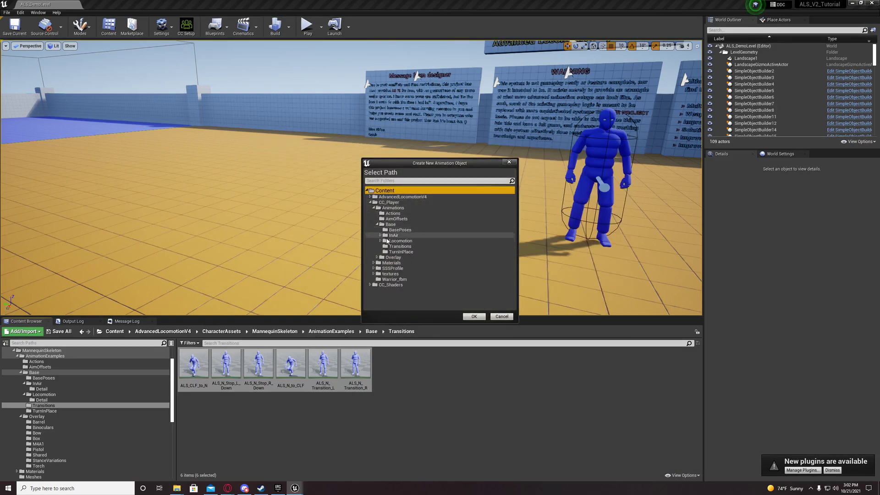
{"action": "left_click", "coordinate": [395, 247]}
{"action": "left_click", "coordinate": [473, 317]}
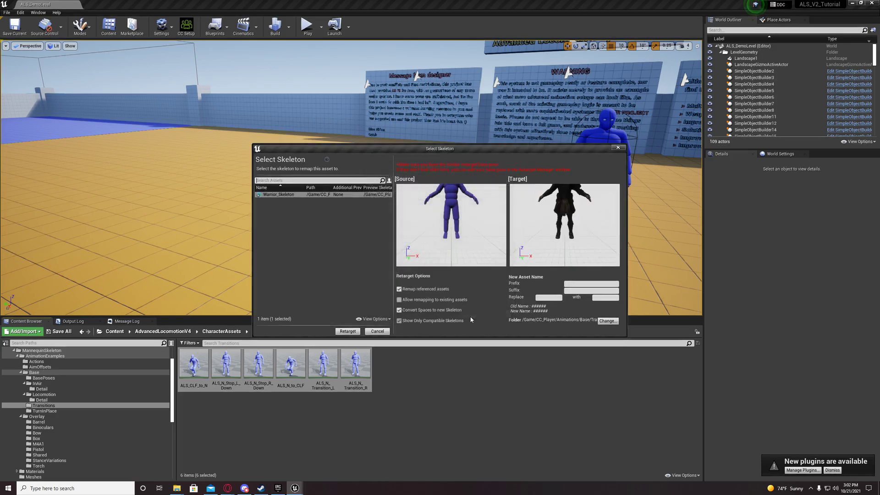
{"action": "left_click", "coordinate": [348, 331]}
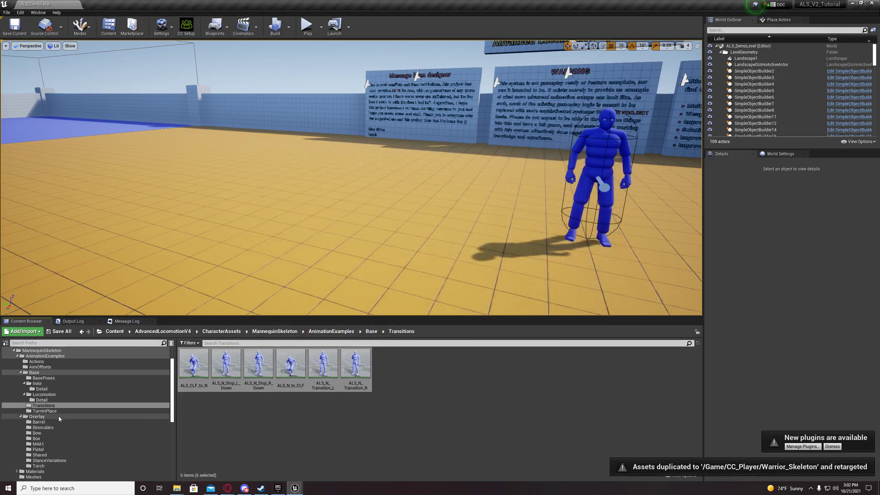
- Retarget the twelve TurnInPlace animations to Warrior_Skeleton into CC_Player/Animations/Base/TurnInPlace
{"action": "left_click", "coordinate": [57, 411]}
{"action": "left_click", "coordinate": [194, 364]}
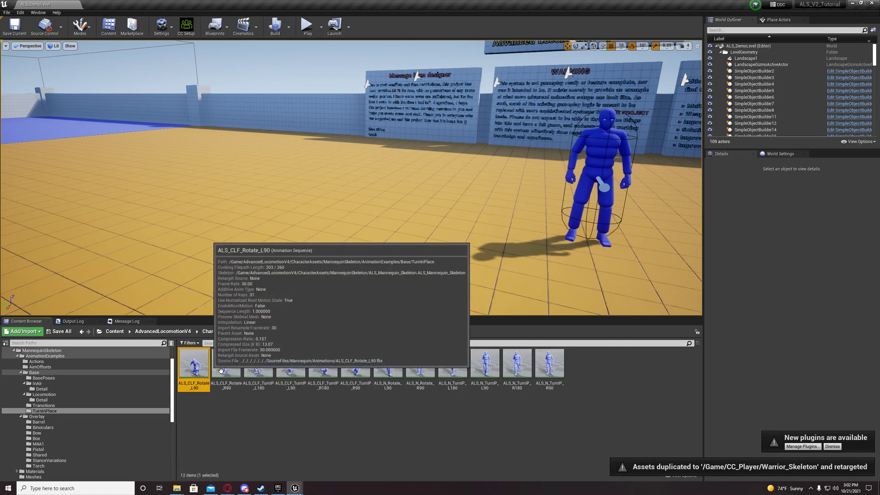
{"action": "left_click", "coordinate": [549, 364], "text": "shift"}
{"action": "right_click", "coordinate": [551, 370]}
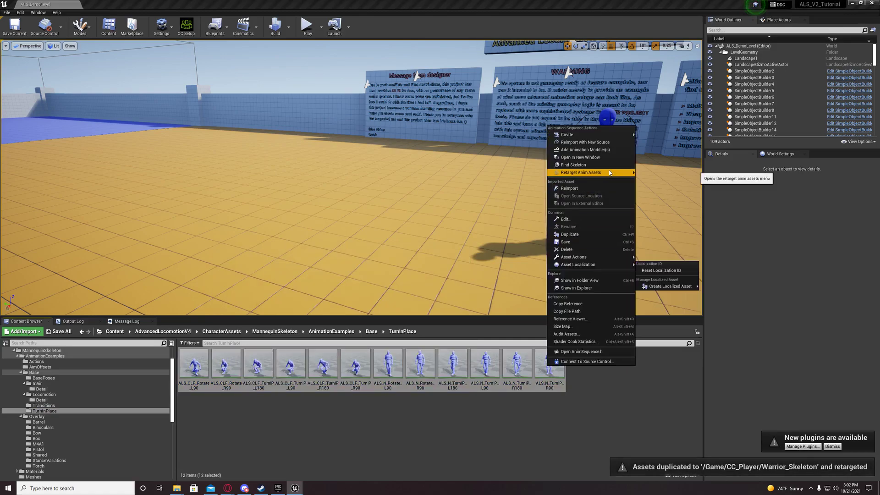
{"action": "mouse_move", "coordinate": [610, 173]}
{"action": "left_click", "coordinate": [665, 178]}
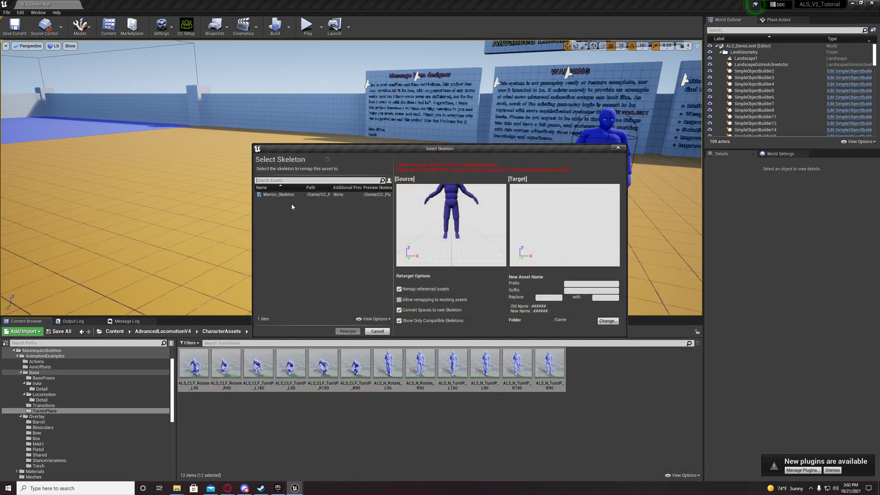
{"action": "left_click", "coordinate": [278, 194]}
{"action": "left_click", "coordinate": [348, 331]}
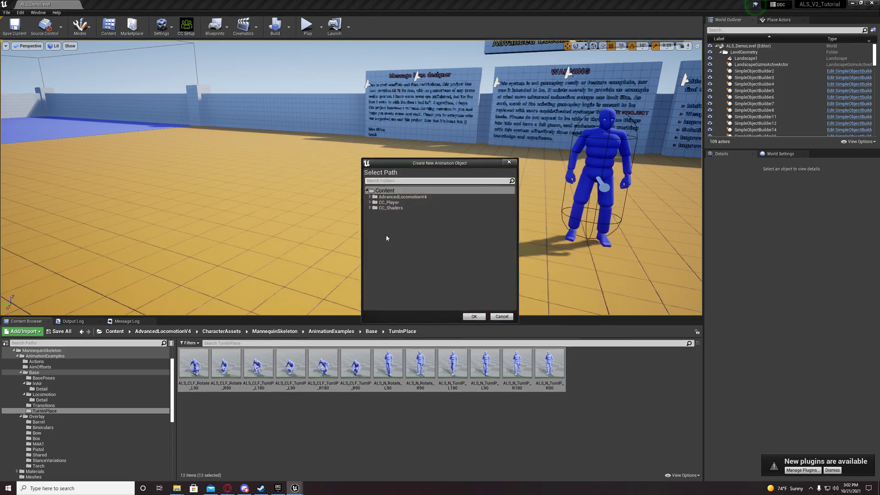
{"action": "left_click", "coordinate": [372, 203]}
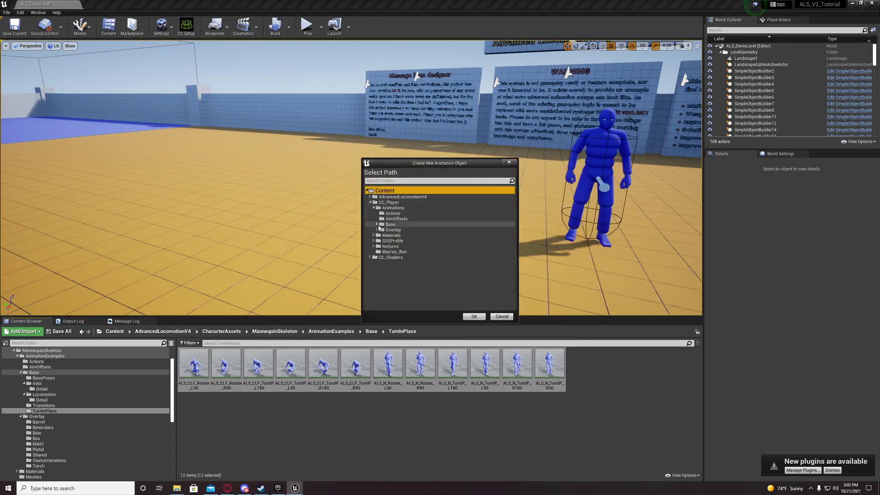
{"action": "left_click", "coordinate": [376, 224]}
{"action": "left_click", "coordinate": [399, 252]}
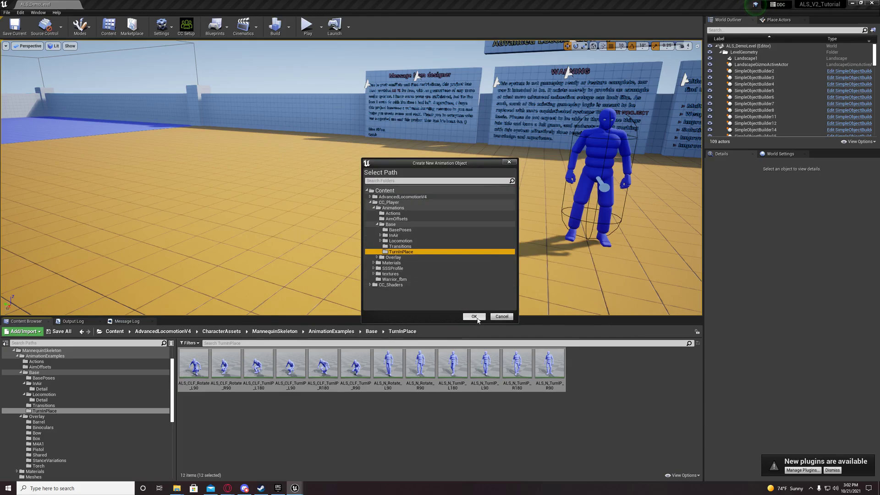
{"action": "left_click", "coordinate": [474, 316]}
{"action": "left_click", "coordinate": [348, 331]}
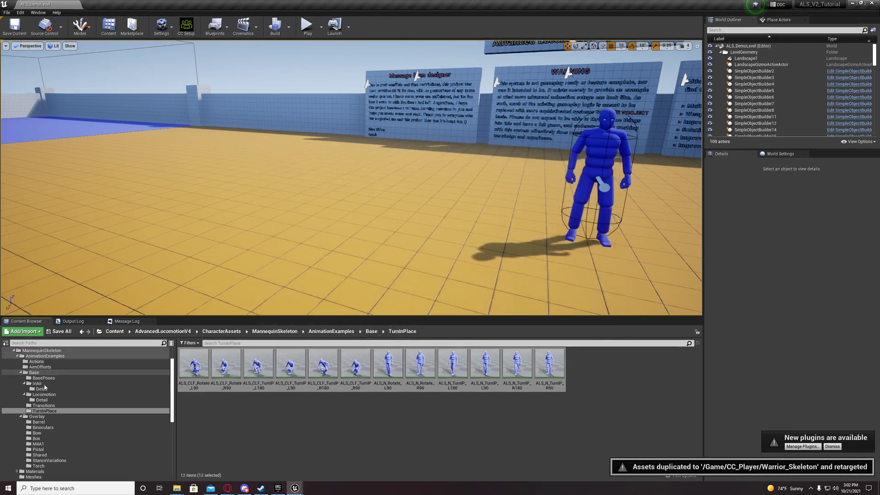
- Retarget the Barrel poses animation to Warrior_Skeleton into CC_Player/Animations/Overlay/Barrel
{"action": "left_click", "coordinate": [36, 416]}
{"action": "left_click", "coordinate": [35, 421]}
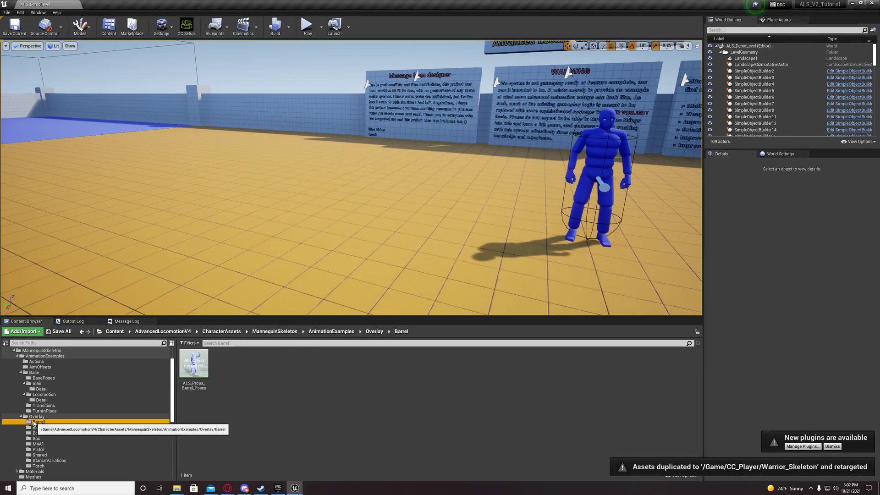
{"action": "right_click", "coordinate": [194, 364]}
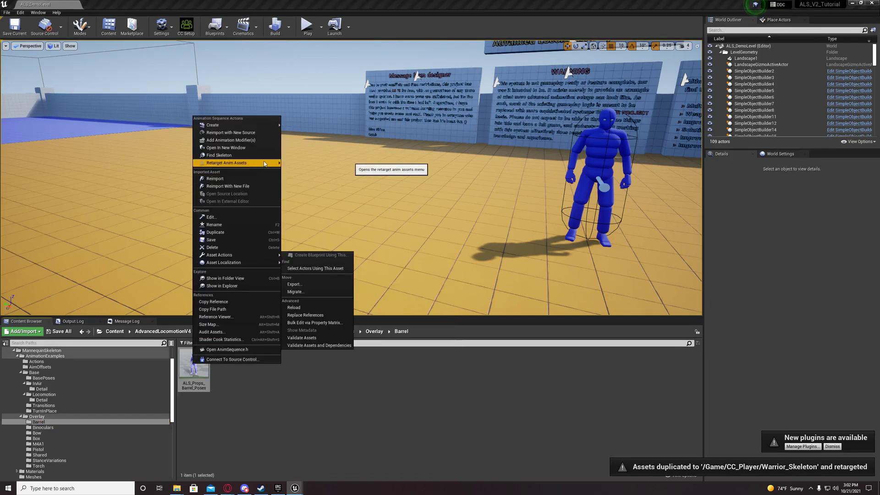
{"action": "mouse_move", "coordinate": [264, 163]}
{"action": "left_click", "coordinate": [302, 169]}
{"action": "left_click", "coordinate": [285, 194]}
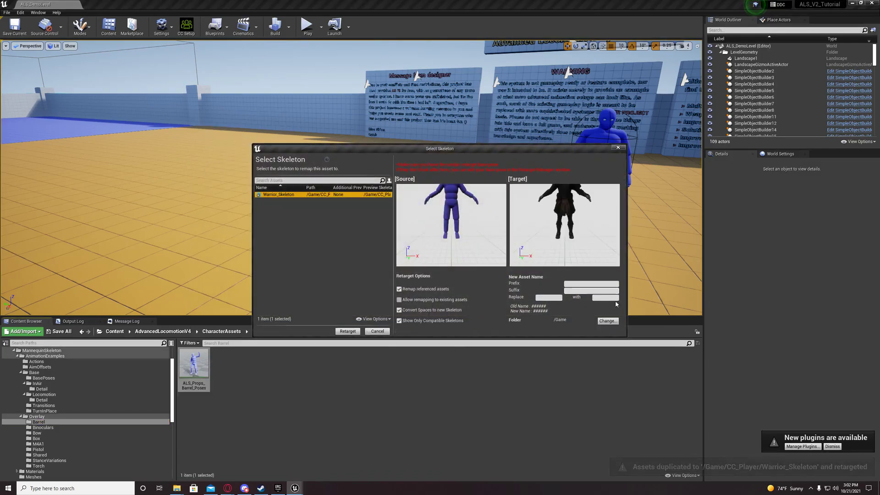
{"action": "left_click", "coordinate": [607, 321]}
{"action": "left_click", "coordinate": [370, 203]}
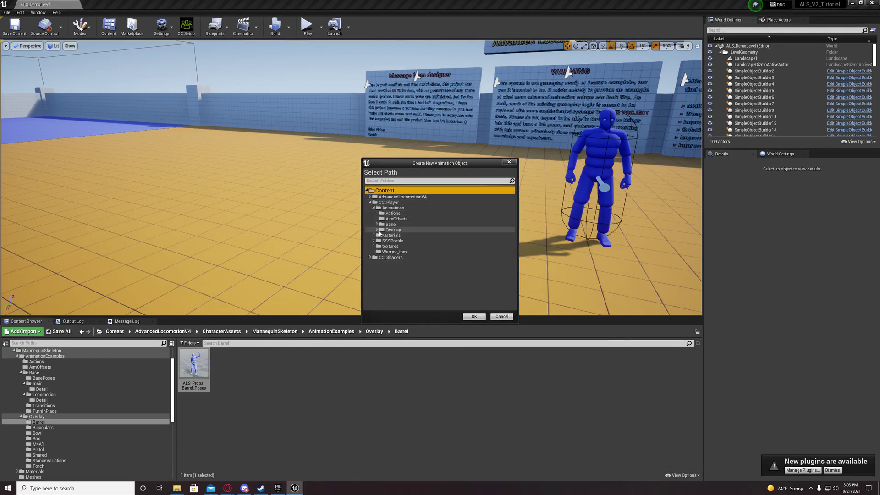
{"action": "left_click", "coordinate": [377, 230]}
{"action": "left_click", "coordinate": [395, 236]}
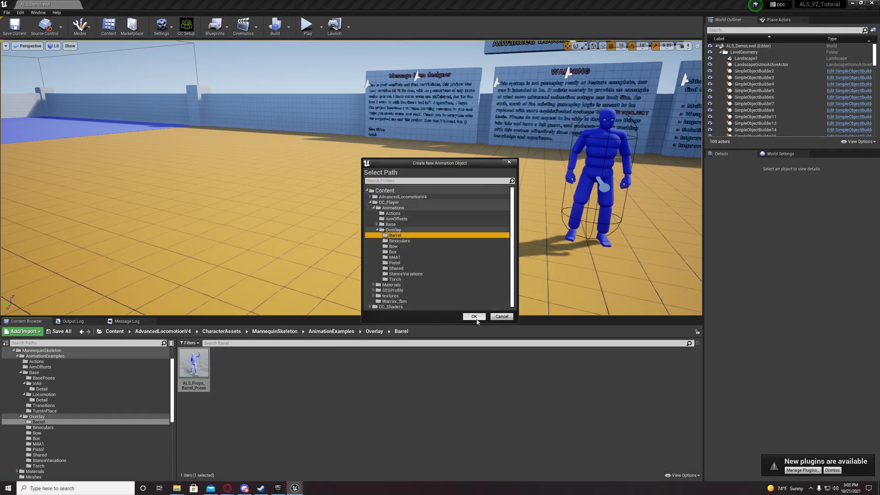
{"action": "left_click", "coordinate": [475, 317]}
{"action": "left_click", "coordinate": [353, 332]}
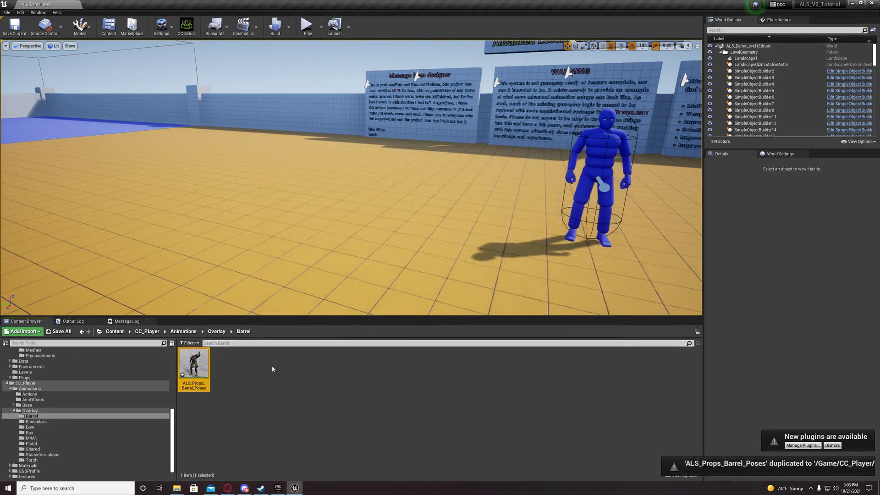
{"action": "left_click", "coordinate": [45, 422]}
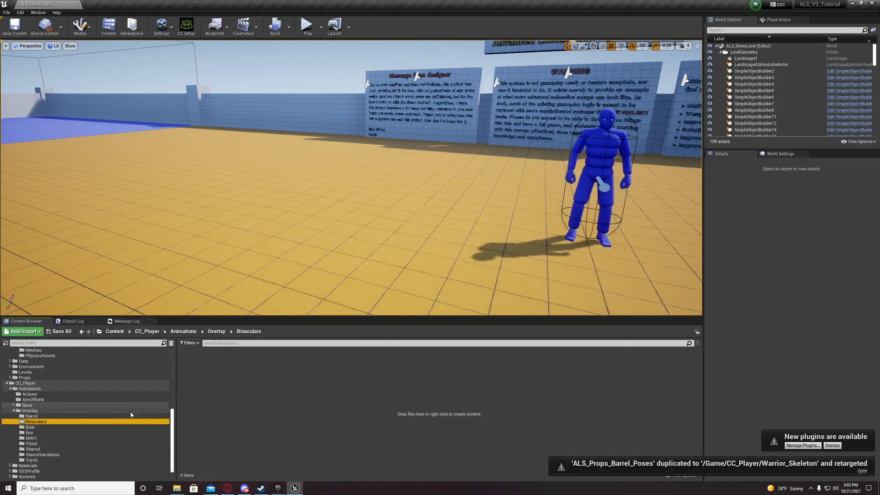
- Check the retargeted Barrel animation and the CC_Player Binoculars folder
{"action": "left_click", "coordinate": [36, 416]}
{"action": "left_click", "coordinate": [39, 422]}
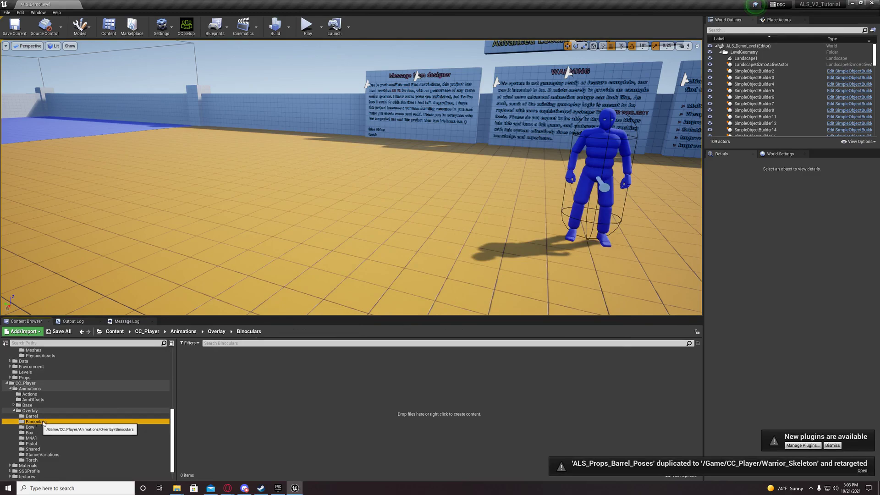
{"action": "scroll", "coordinate": [46, 407], "scroll_direction": "up", "scroll_amount": 5}
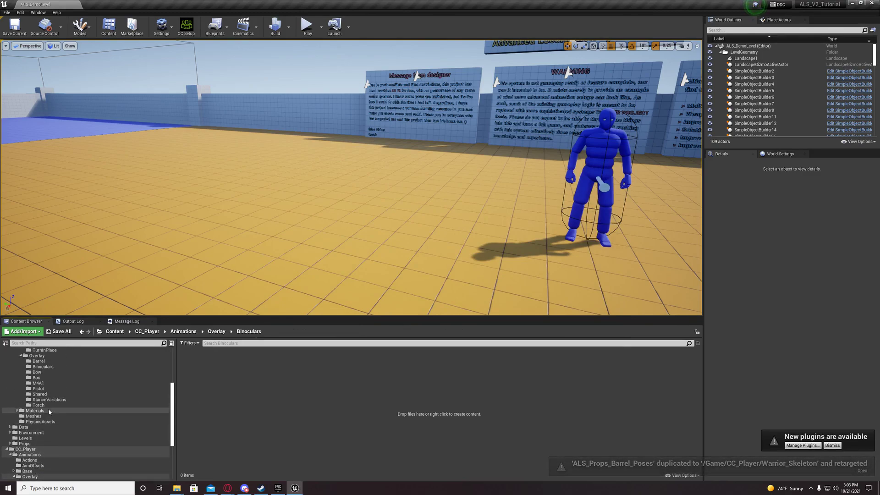
{"action": "scroll", "coordinate": [49, 406], "scroll_direction": "down", "scroll_amount": 3}
{"action": "scroll", "coordinate": [46, 438], "scroll_direction": "up", "scroll_amount": 3}
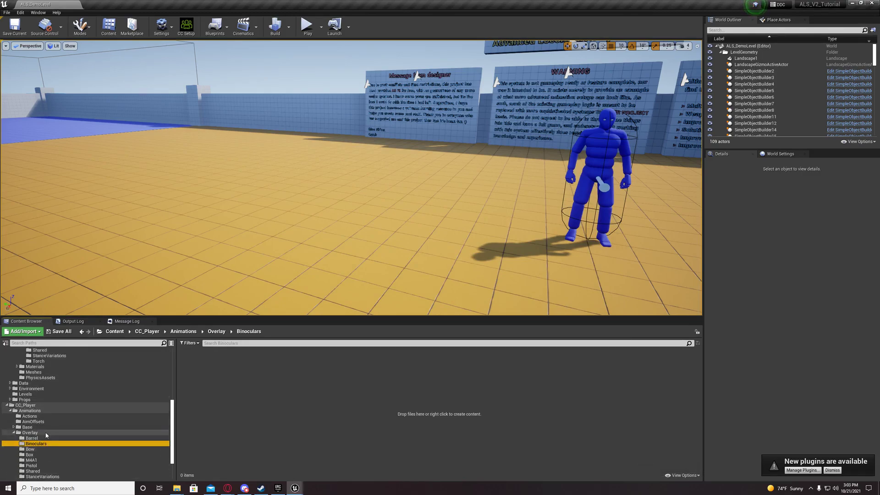
{"action": "scroll", "coordinate": [46, 438], "scroll_direction": "up", "scroll_amount": 2}
- Retarget the four Binoculars animations to Warrior_Skeleton into CC_Player/Animations/Overlay/Binoculars
{"action": "left_click", "coordinate": [43, 421]}
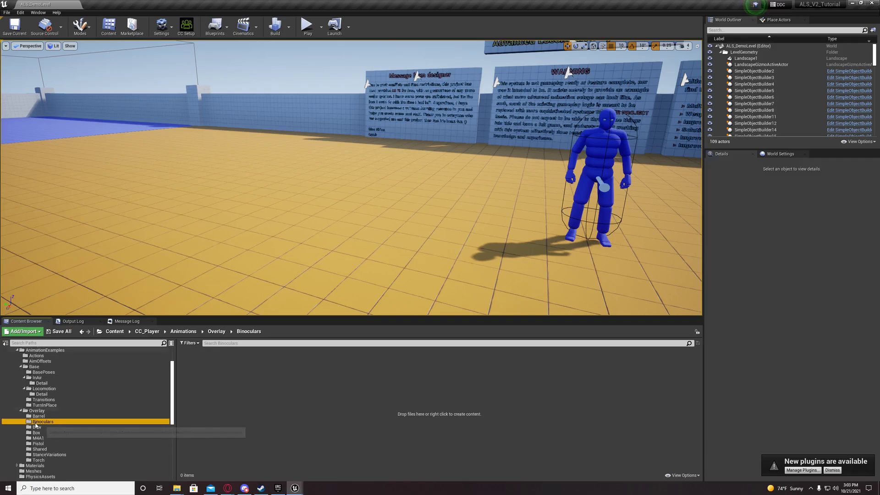
{"action": "left_click", "coordinate": [194, 364]}
{"action": "left_click", "coordinate": [298, 372], "text": "shift"}
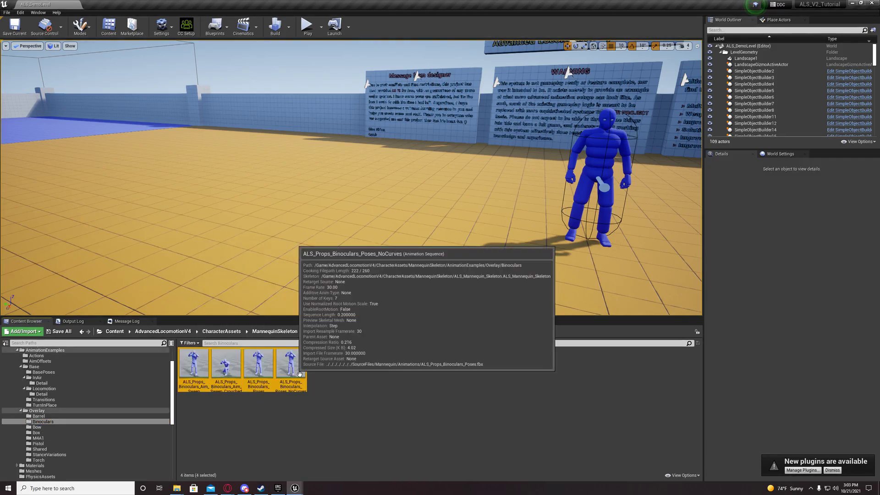
{"action": "right_click", "coordinate": [299, 374]}
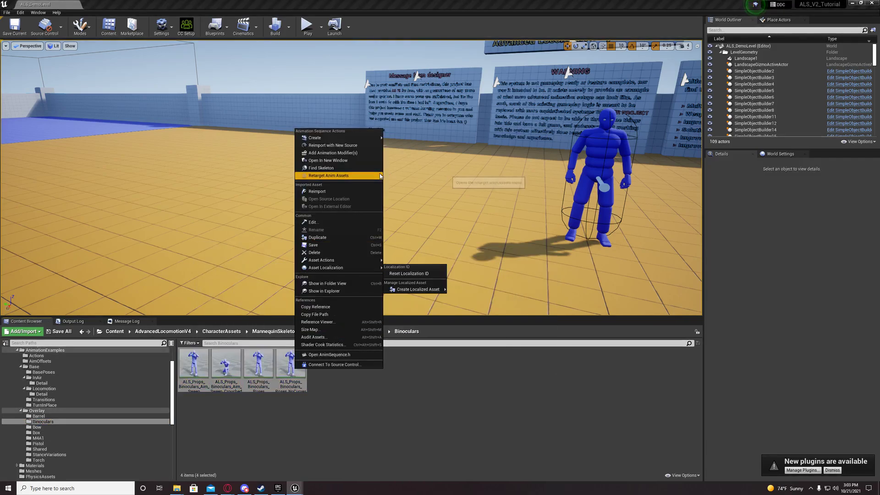
{"action": "left_click", "coordinate": [400, 176]}
{"action": "left_click", "coordinate": [278, 194]}
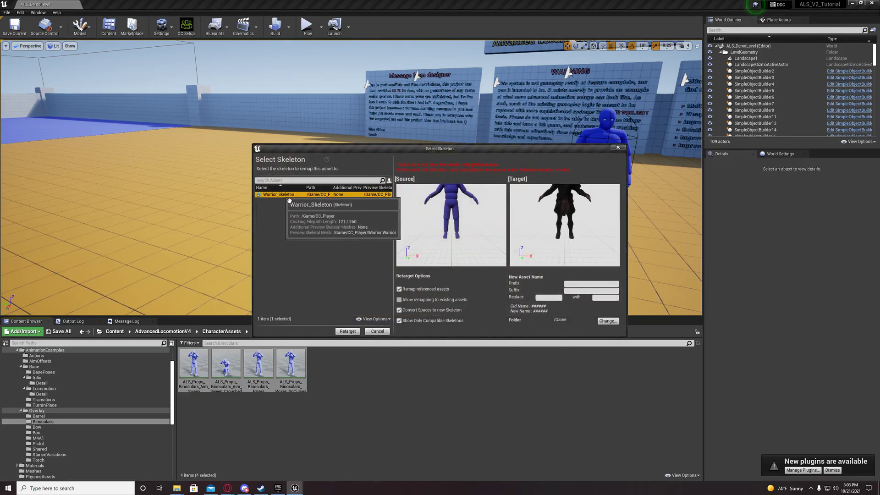
{"action": "left_click", "coordinate": [608, 322]}
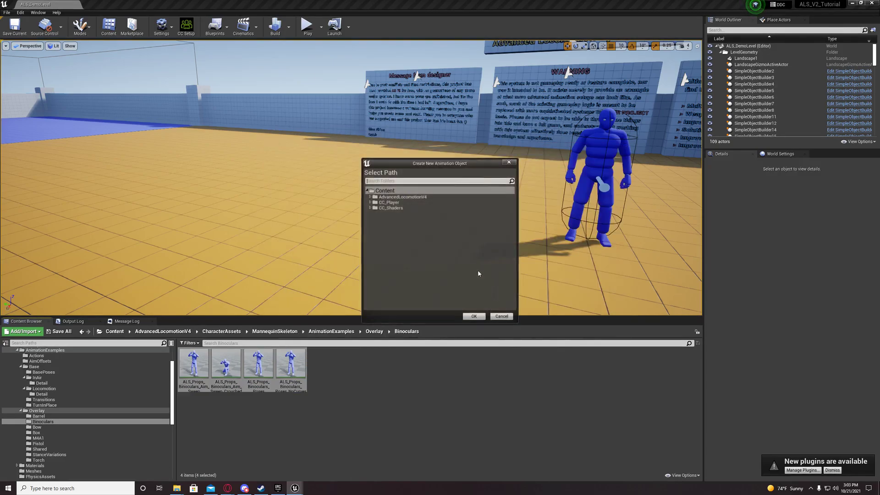
{"action": "left_click", "coordinate": [370, 202]}
{"action": "left_click", "coordinate": [374, 207]}
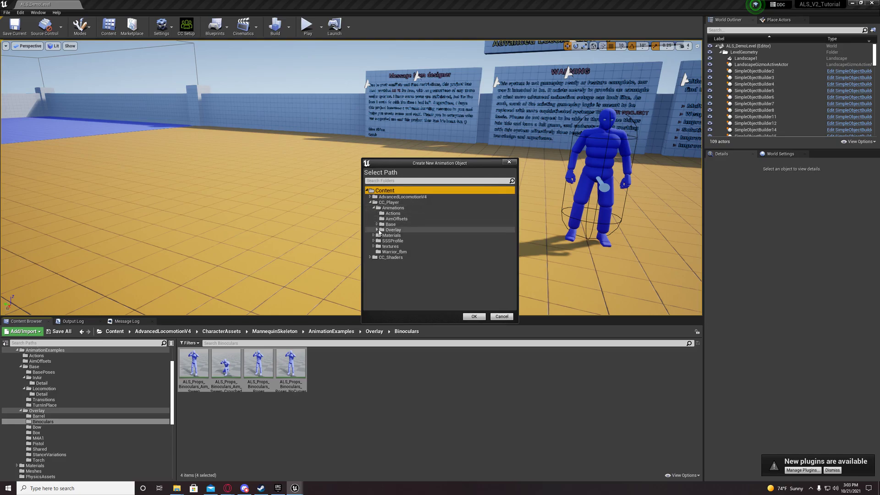
{"action": "left_click", "coordinate": [377, 230]}
{"action": "left_click", "coordinate": [400, 241]}
{"action": "left_click", "coordinate": [473, 317]}
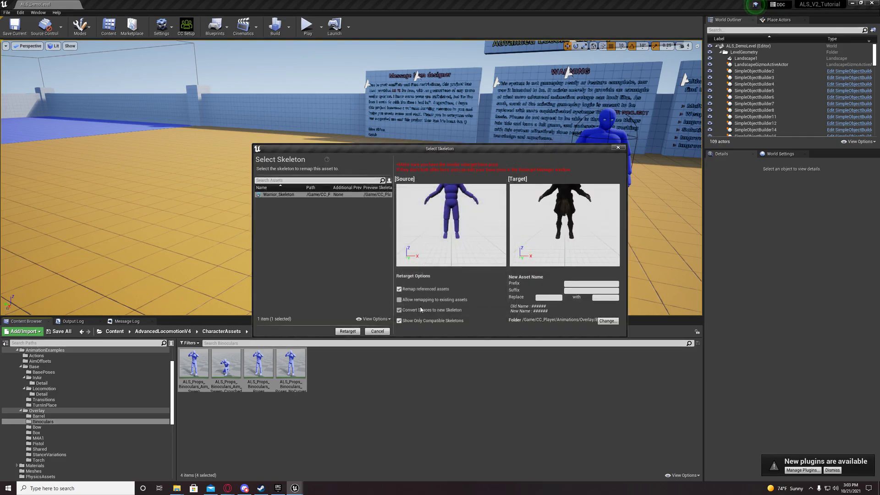
{"action": "left_click", "coordinate": [348, 331]}
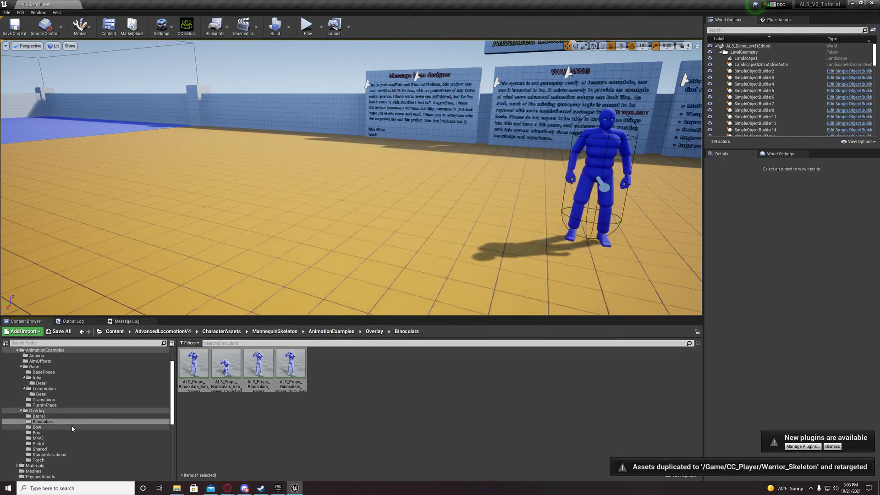
- Retarget the four Bow animations to Warrior_Skeleton into CC_Player/Animations/Overlay/Bow
{"action": "left_click", "coordinate": [39, 427]}
{"action": "left_click", "coordinate": [194, 363]}
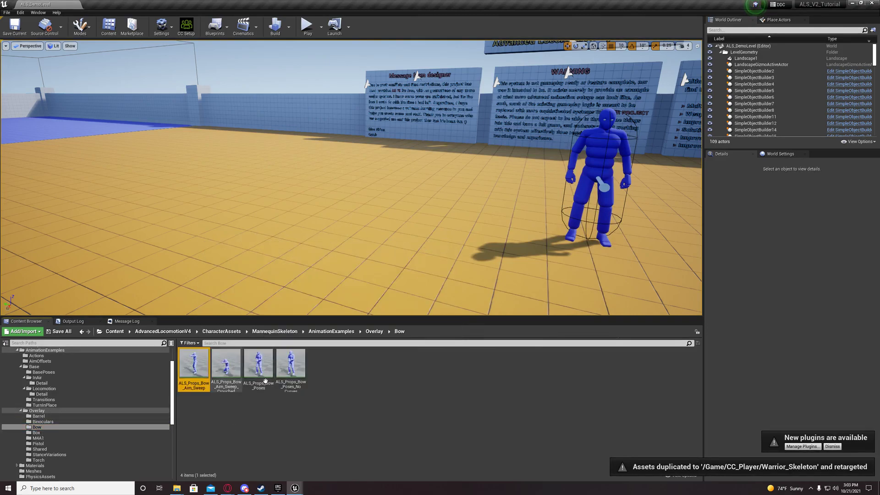
{"action": "left_click", "coordinate": [291, 365], "text": "shift"}
{"action": "right_click", "coordinate": [291, 365]}
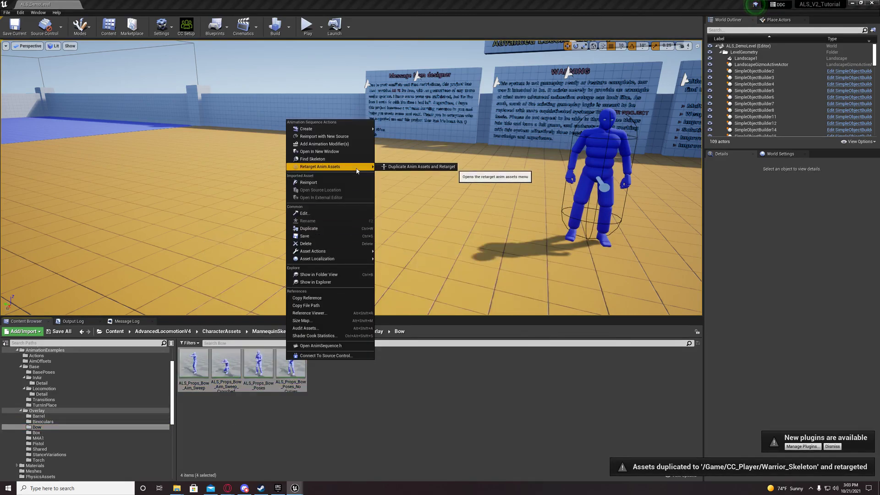
{"action": "left_click", "coordinate": [414, 167]}
{"action": "key", "text": "Down"}
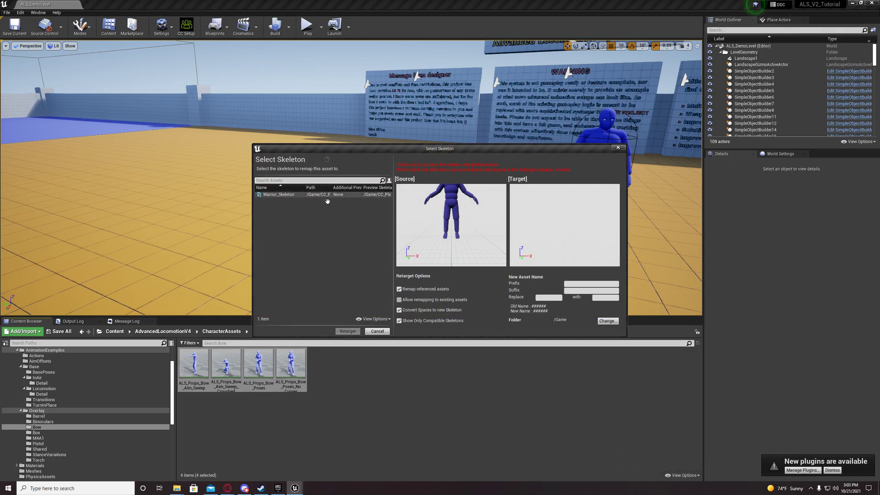
{"action": "left_click", "coordinate": [606, 320]}
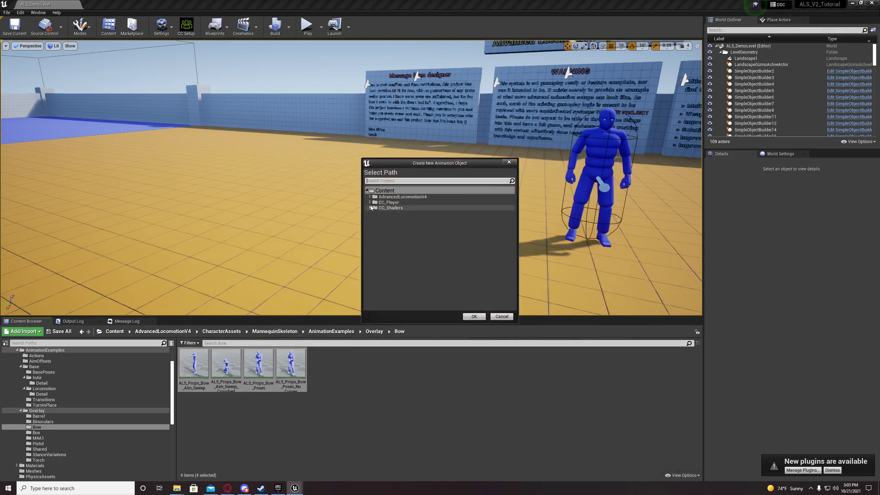
{"action": "left_click", "coordinate": [370, 203]}
{"action": "left_click", "coordinate": [373, 208]}
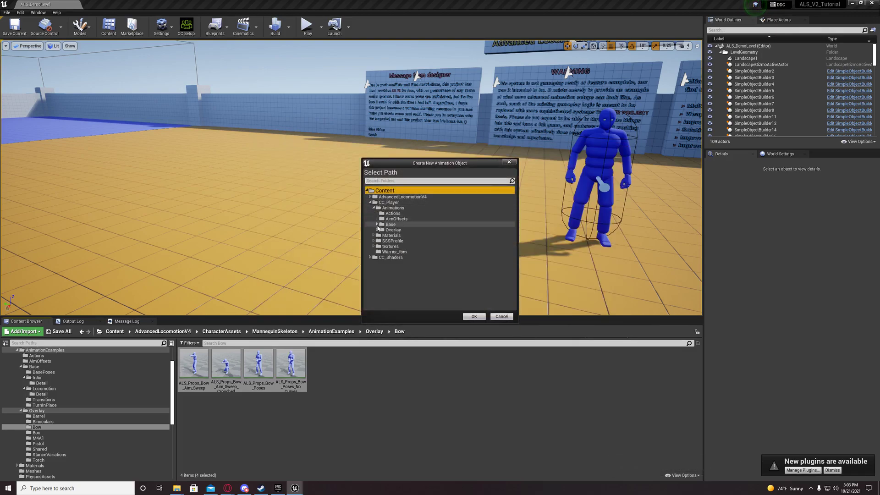
{"action": "left_click", "coordinate": [377, 230]}
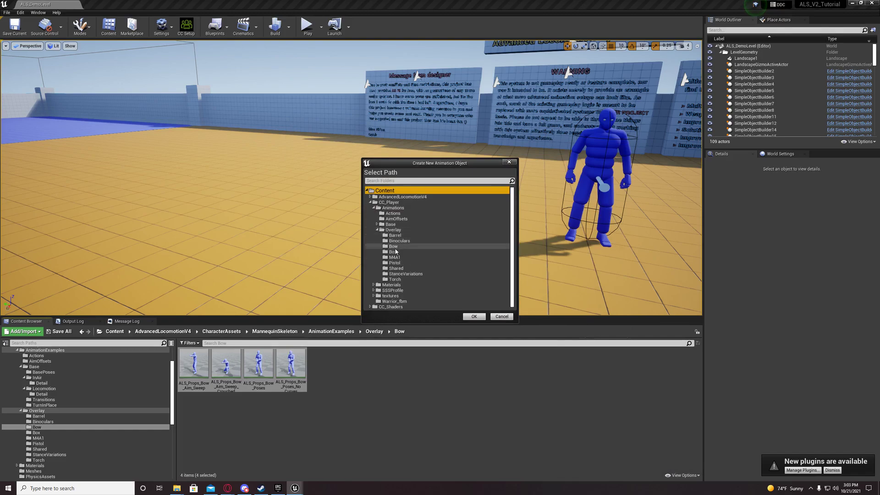
{"action": "left_click", "coordinate": [395, 248]}
{"action": "left_click", "coordinate": [475, 316]}
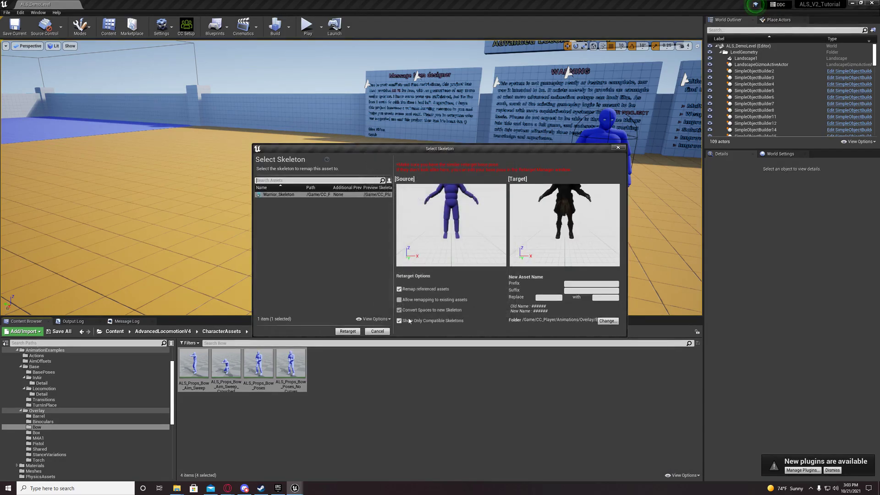
{"action": "left_click", "coordinate": [351, 335]}
- Retarget the Box pose animation to Warrior_Skeleton into CC_Player/Animations/Overlay/Box
{"action": "left_click", "coordinate": [36, 432]}
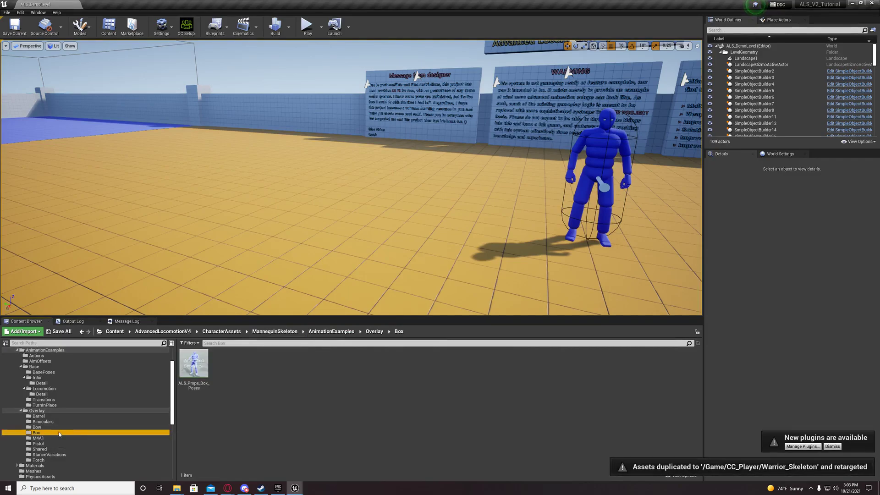
{"action": "left_click", "coordinate": [202, 365]}
{"action": "right_click", "coordinate": [206, 365]}
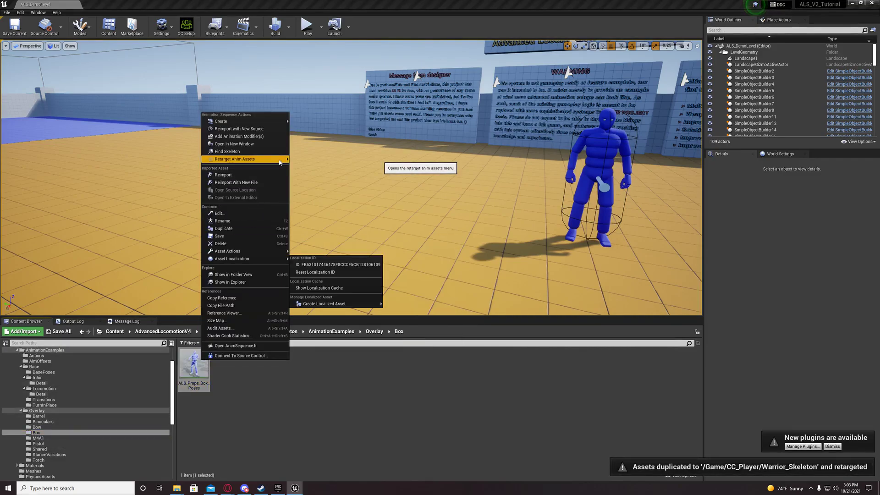
{"action": "mouse_move", "coordinate": [279, 162]}
{"action": "left_click", "coordinate": [321, 161]}
{"action": "left_click", "coordinate": [279, 194]}
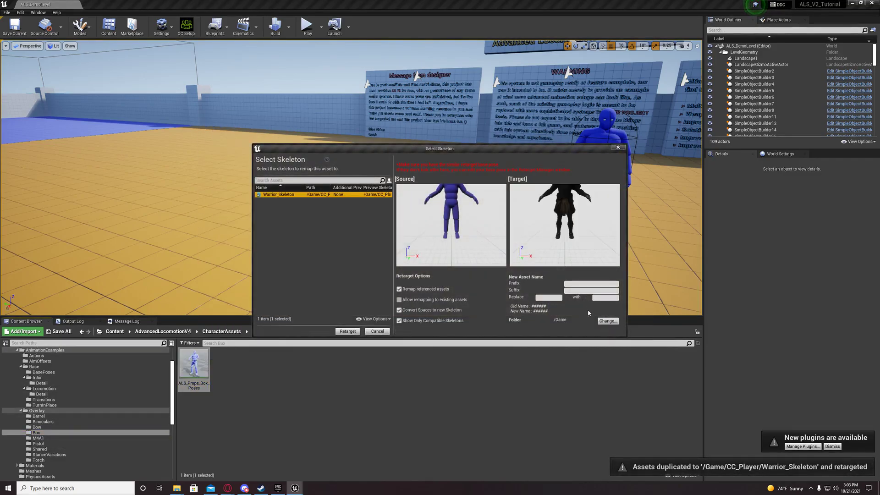
{"action": "left_click", "coordinate": [606, 322]}
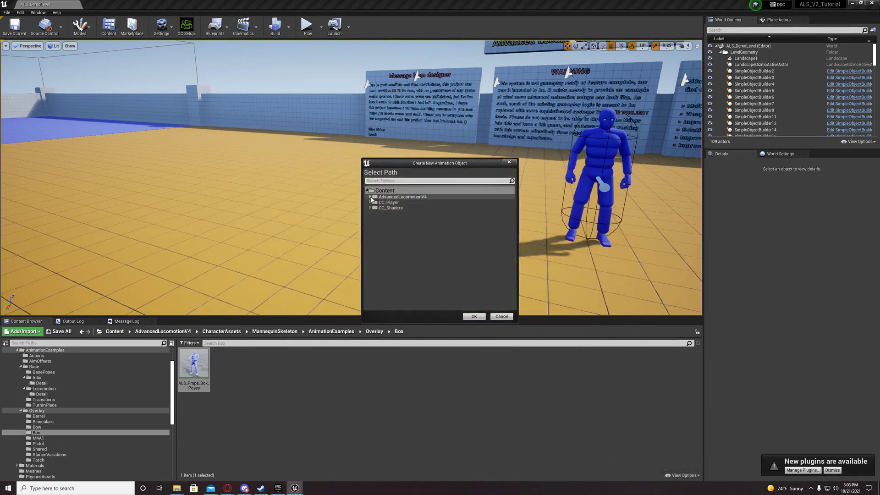
{"action": "left_click", "coordinate": [370, 203]}
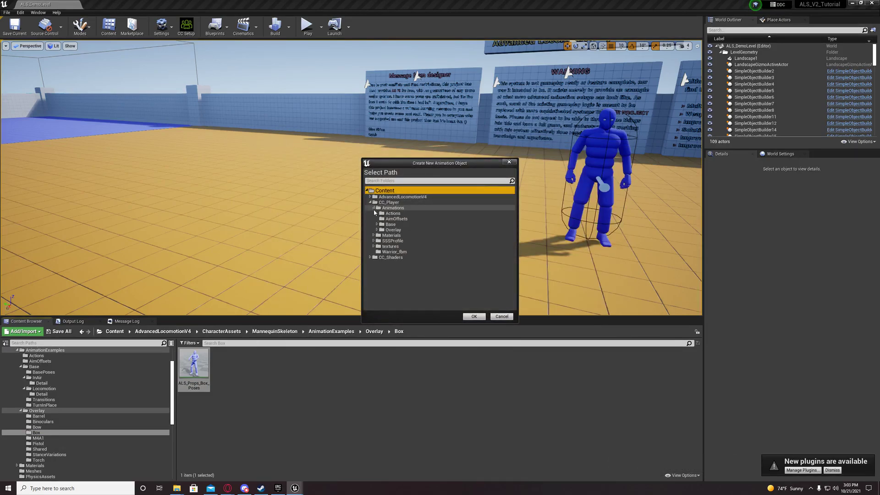
{"action": "left_click", "coordinate": [377, 229]}
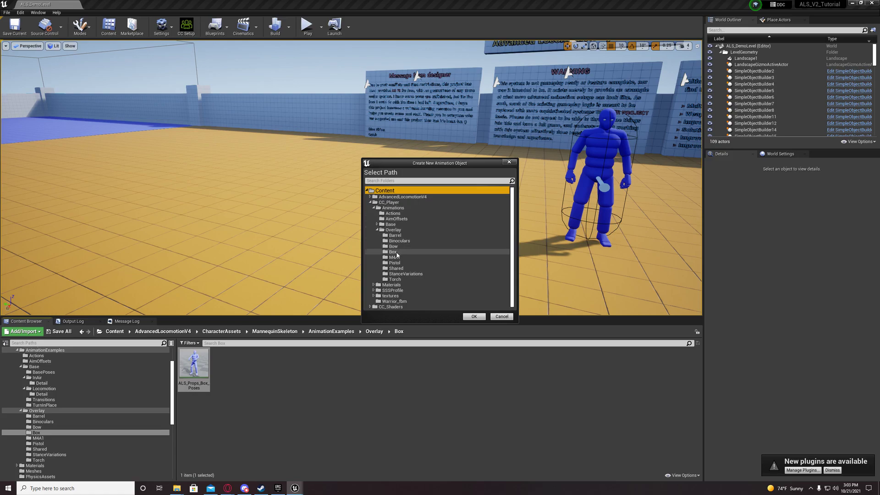
{"action": "left_click", "coordinate": [393, 252]}
{"action": "left_click", "coordinate": [475, 316]}
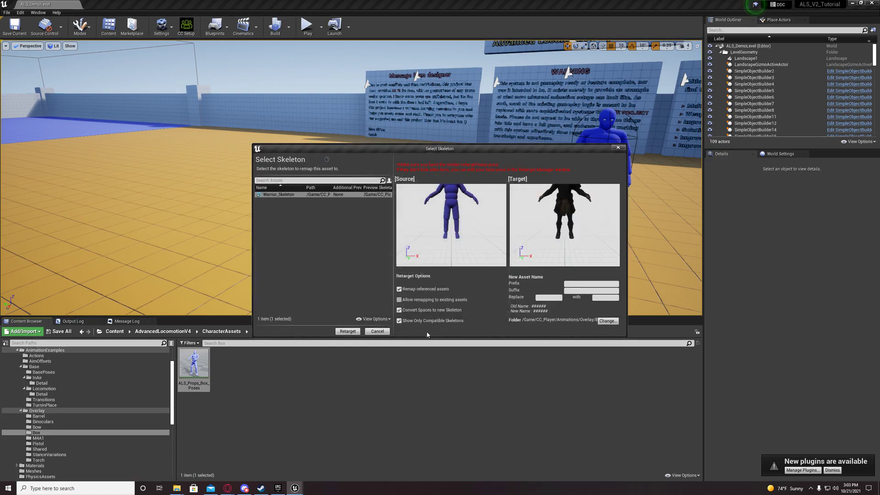
{"action": "left_click", "coordinate": [349, 331]}
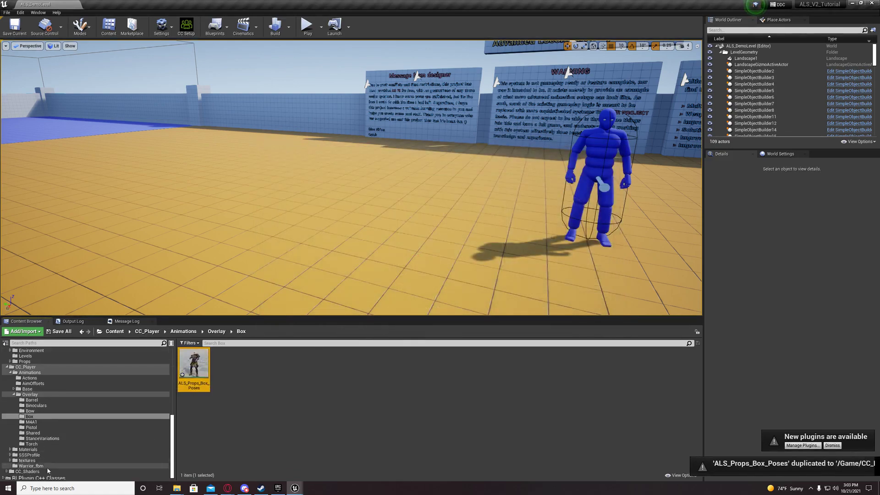
- Check the empty CC_Player M4A1 folder and show the source M4A1 animations
{"action": "left_click", "coordinate": [31, 421]}
{"action": "scroll", "coordinate": [50, 399], "scroll_direction": "up", "scroll_amount": 5}
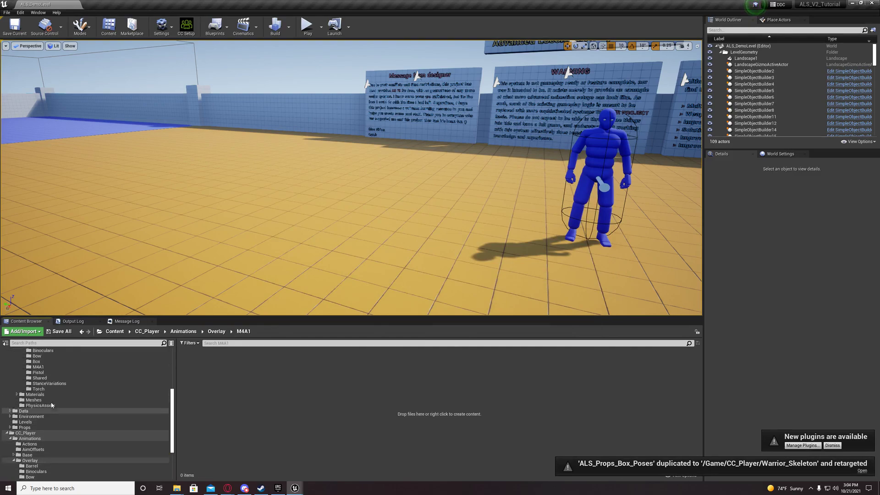
{"action": "left_click", "coordinate": [41, 422]}
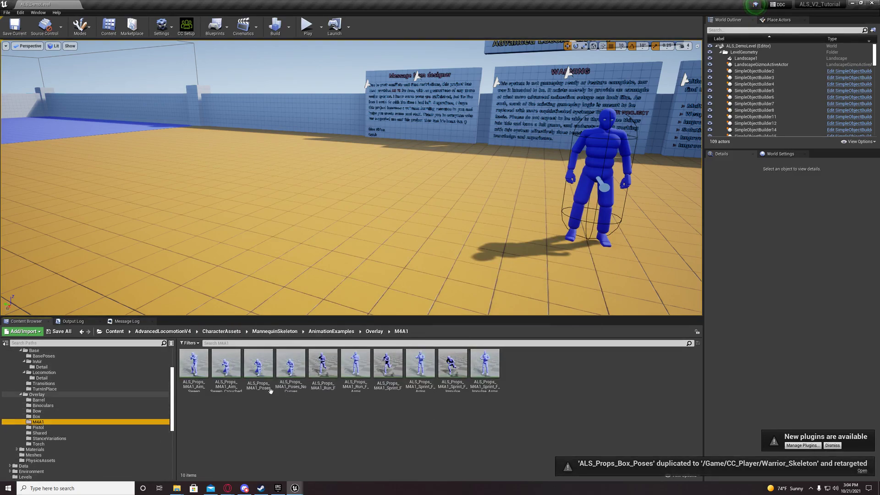
{"action": "left_click", "coordinate": [40, 417]}
{"action": "left_click", "coordinate": [40, 422]}
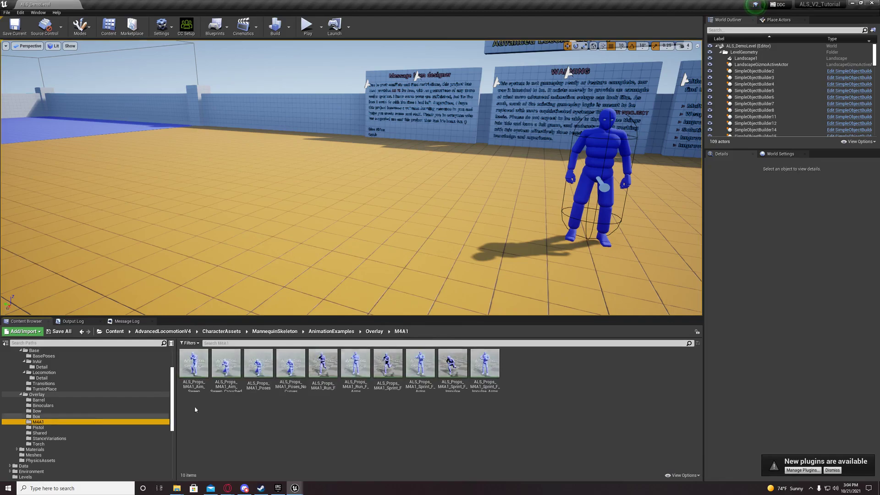
- Retarget all ten M4A1 animations to Warrior_Skeleton into CC_Player/Animations/Overlay/M4A1
{"action": "left_click", "coordinate": [194, 364]}
{"action": "left_click", "coordinate": [489, 372], "text": "shift"}
{"action": "right_click", "coordinate": [488, 370]}
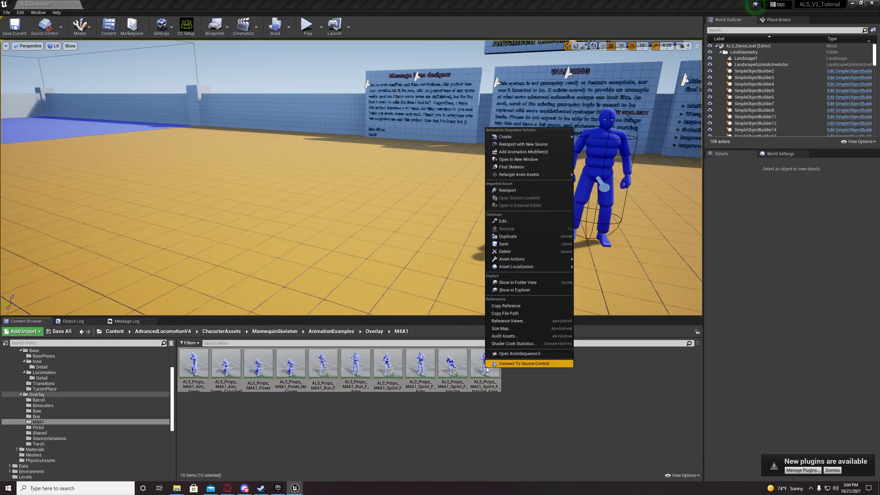
{"action": "mouse_move", "coordinate": [550, 175]}
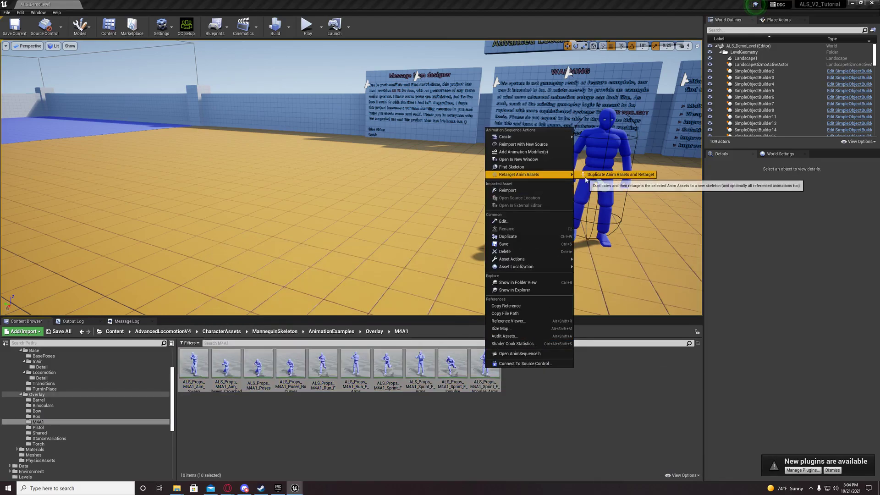
{"action": "left_click", "coordinate": [618, 175]}
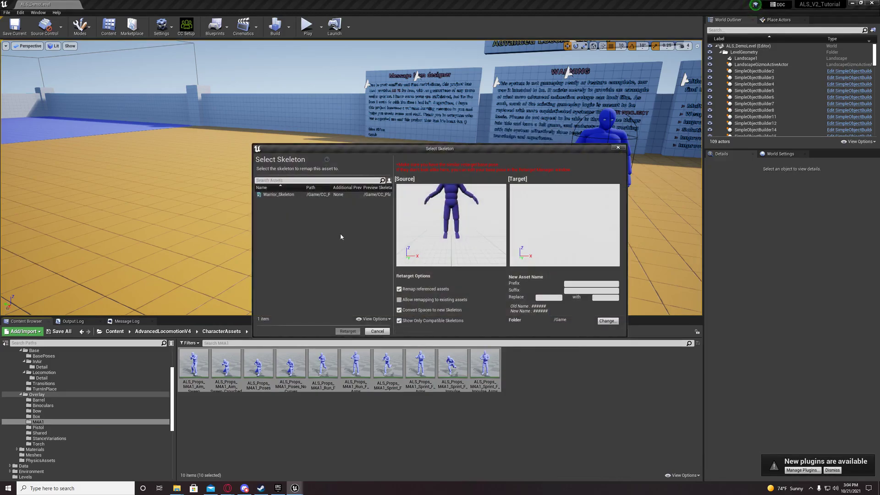
{"action": "left_click", "coordinate": [290, 194]}
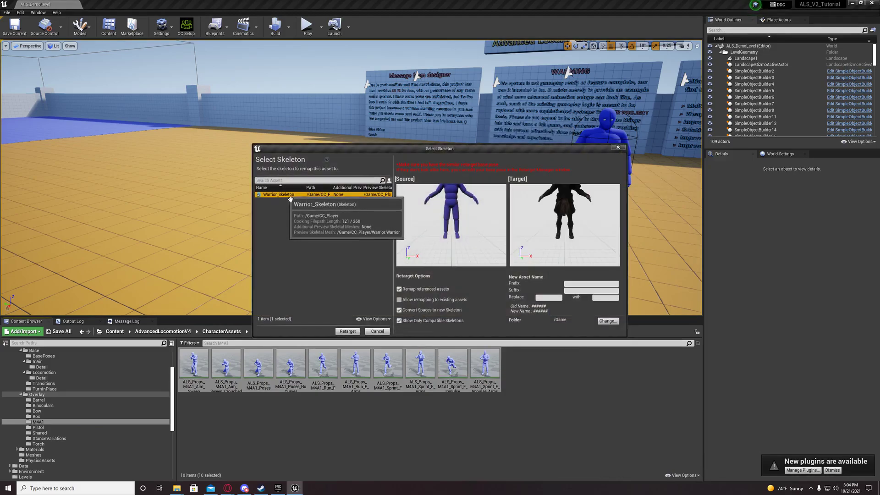
{"action": "left_click", "coordinate": [605, 321]}
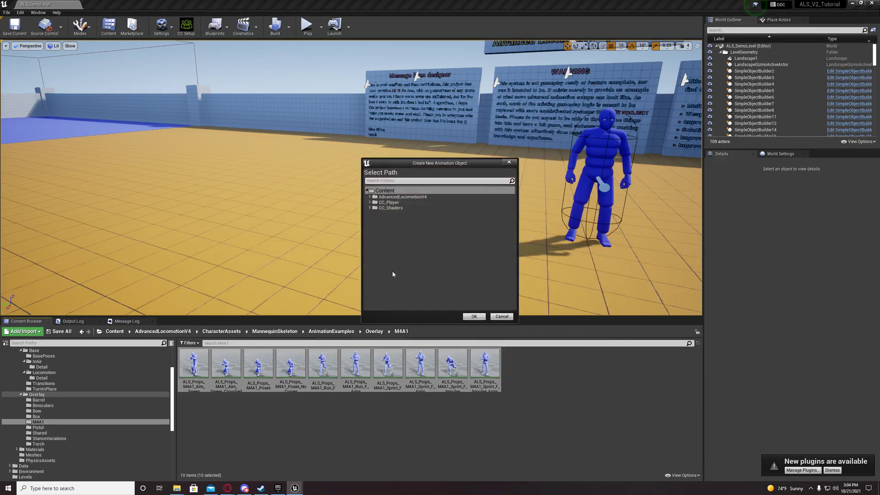
{"action": "left_click", "coordinate": [370, 203]}
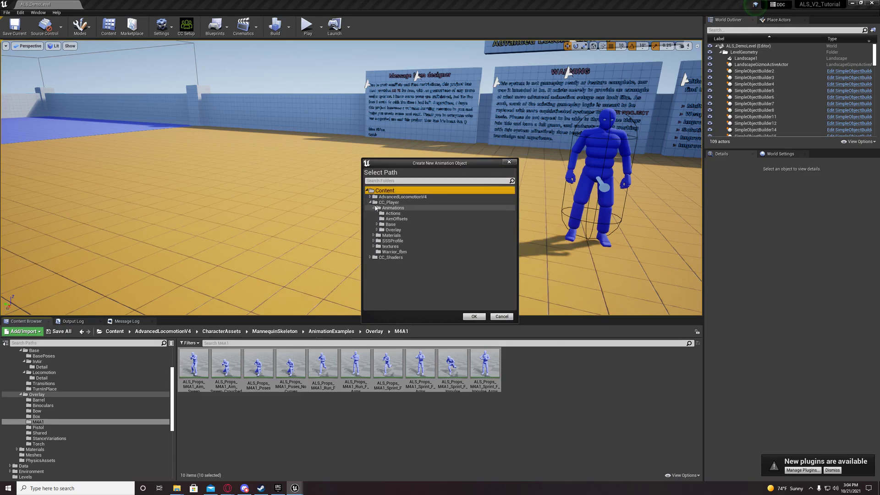
{"action": "left_click", "coordinate": [376, 230]}
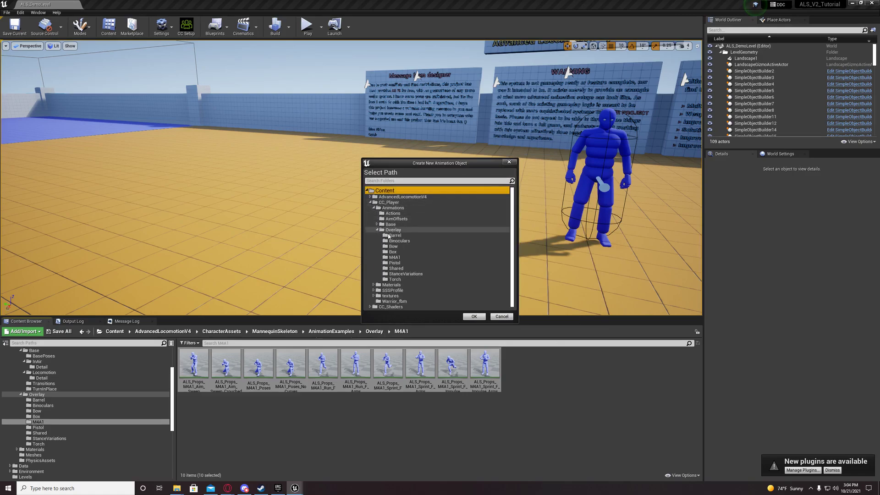
{"action": "left_click", "coordinate": [400, 257]}
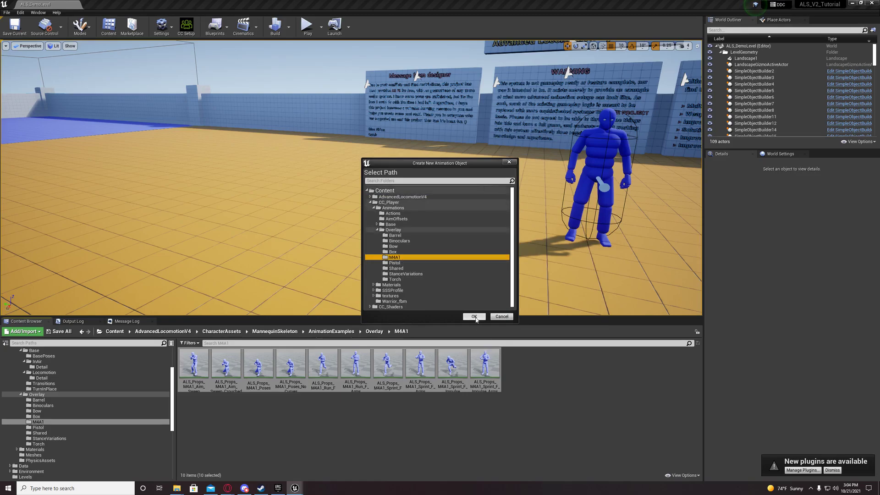
{"action": "left_click", "coordinate": [475, 316]}
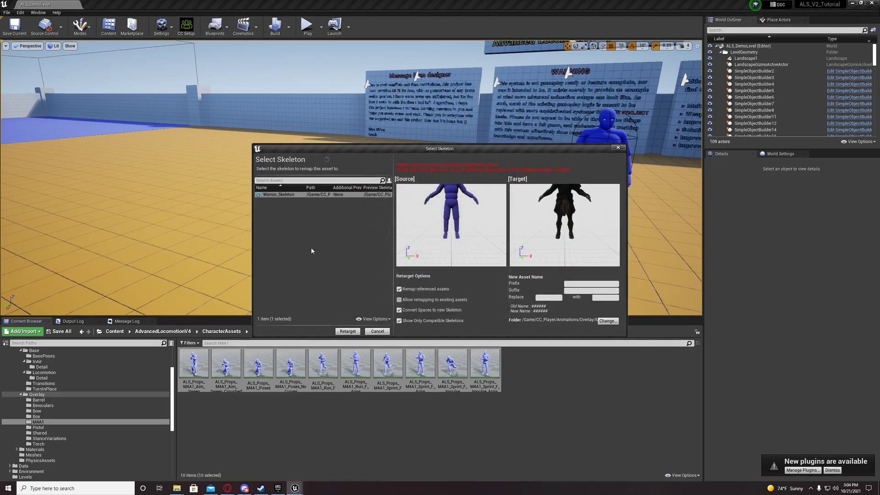
{"action": "left_click", "coordinate": [347, 331]}
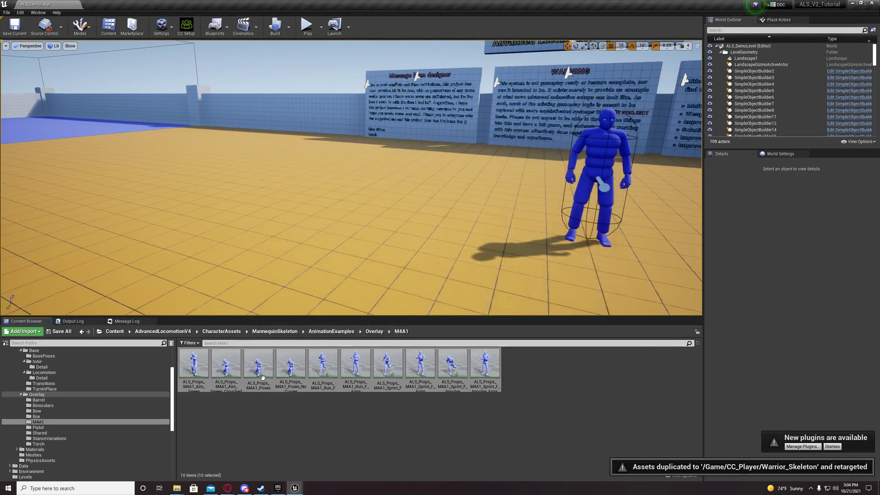
- Retarget the eight Pistol animations to Warrior_Skeleton into CC_Player/Animations/Overlay/Pistol
{"action": "left_click", "coordinate": [48, 428]}
{"action": "left_click", "coordinate": [193, 364]}
{"action": "left_click", "coordinate": [428, 375], "text": "shift"}
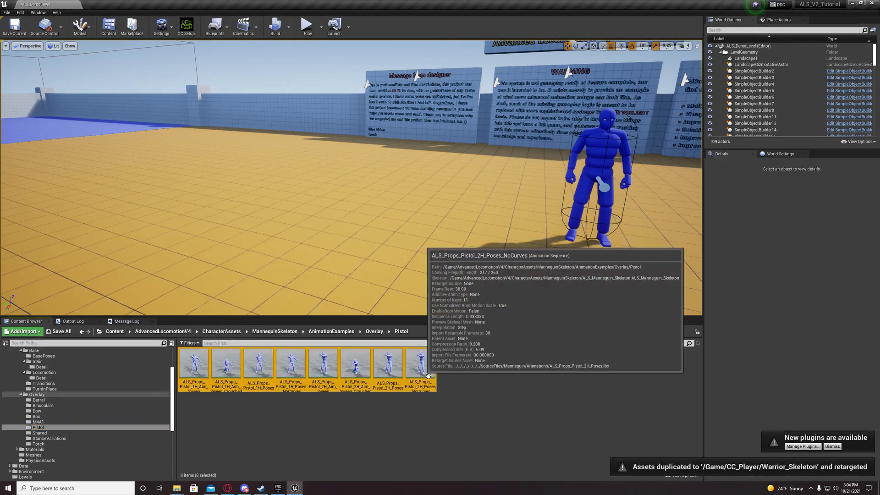
{"action": "right_click", "coordinate": [428, 375]}
{"action": "mouse_move", "coordinate": [504, 178]}
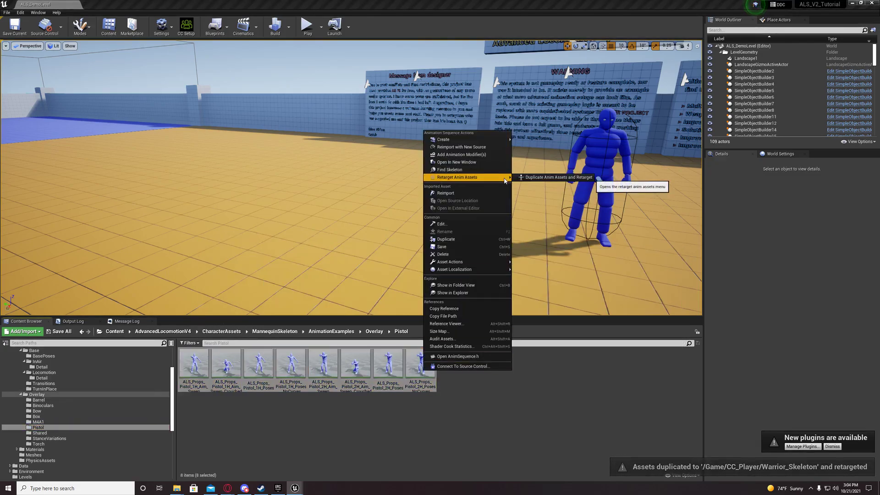
{"action": "left_click", "coordinate": [557, 177]}
{"action": "left_click", "coordinate": [279, 194]}
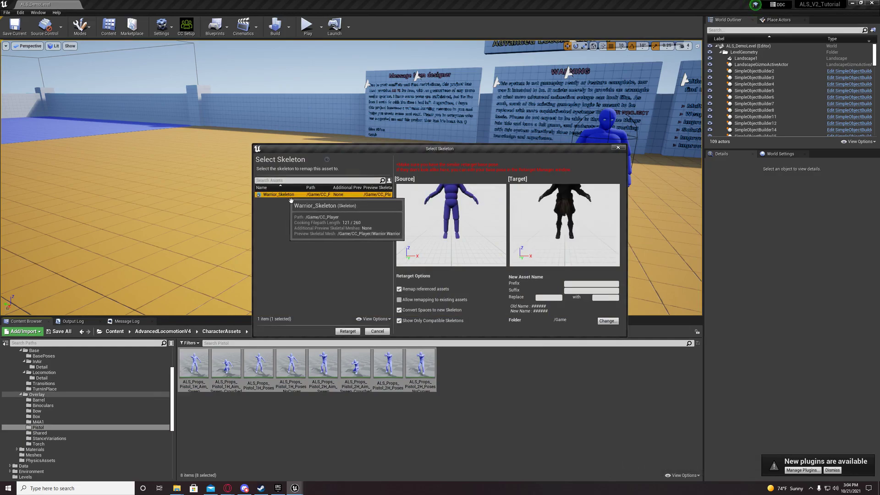
{"action": "left_click", "coordinate": [609, 323]}
{"action": "left_click", "coordinate": [370, 202]}
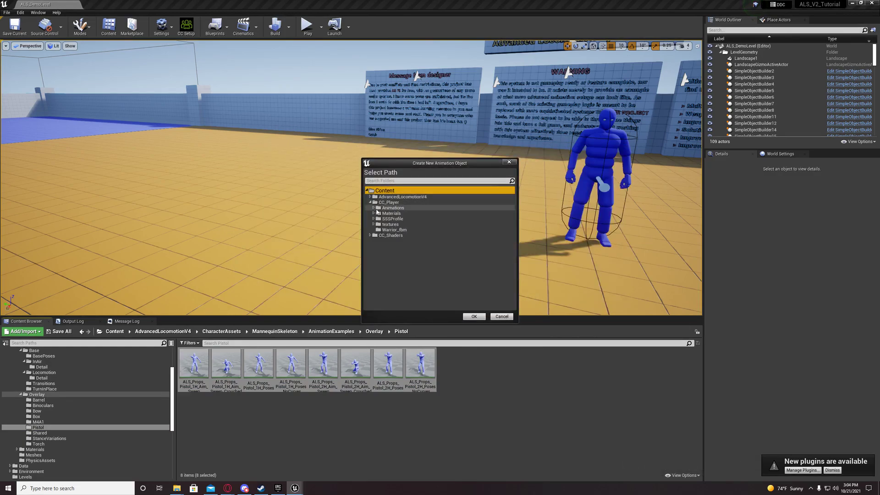
{"action": "left_click", "coordinate": [377, 230]}
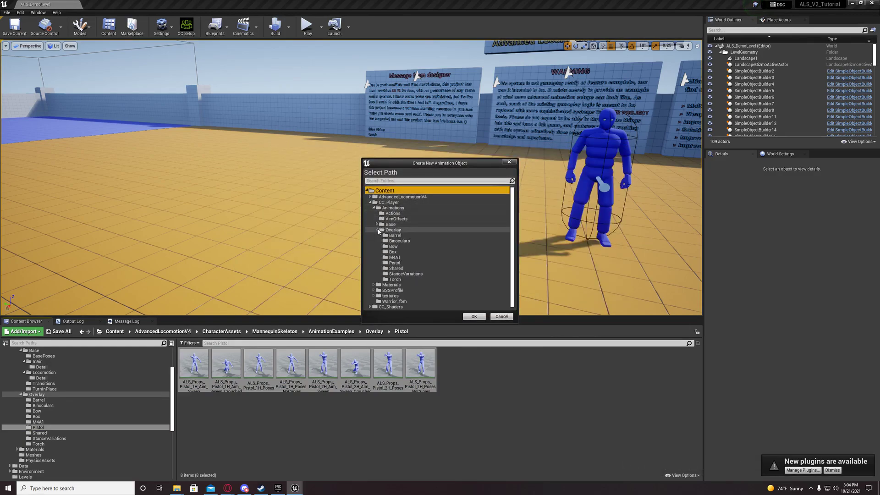
{"action": "left_click", "coordinate": [395, 263]}
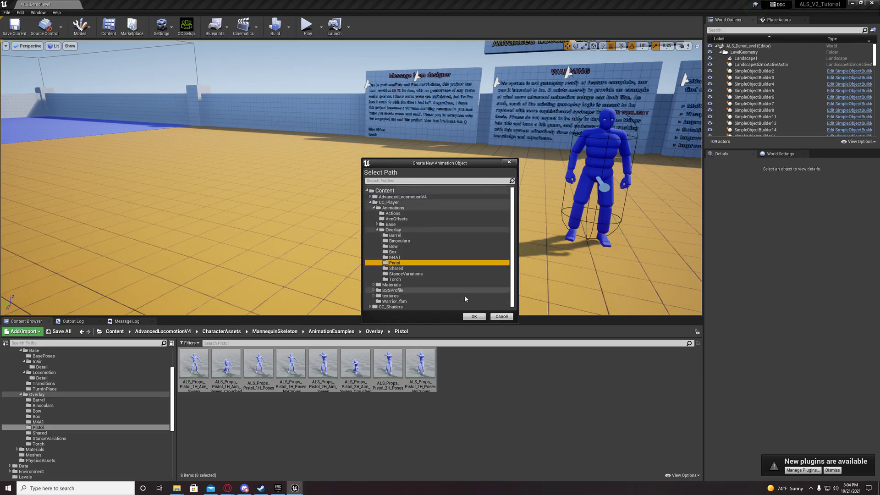
{"action": "left_click", "coordinate": [474, 317]}
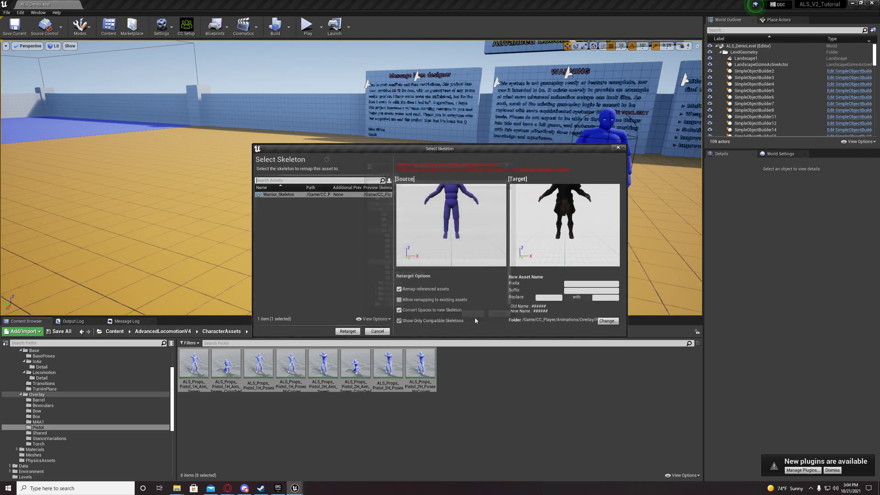
{"action": "left_click", "coordinate": [348, 331]}
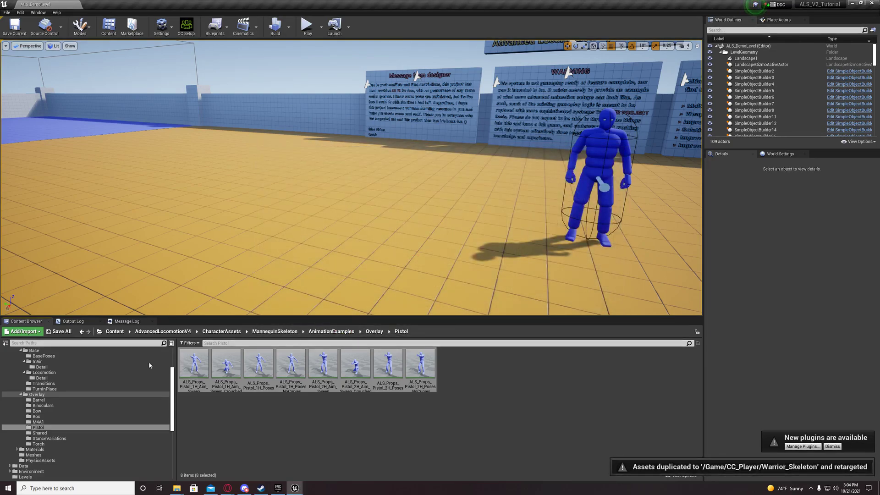
- Retarget ALS_N_SecondaryMotion to Warrior_Skeleton as a copy in CC_Player/Animations/Overlay/Shared
{"action": "left_click", "coordinate": [39, 433]}
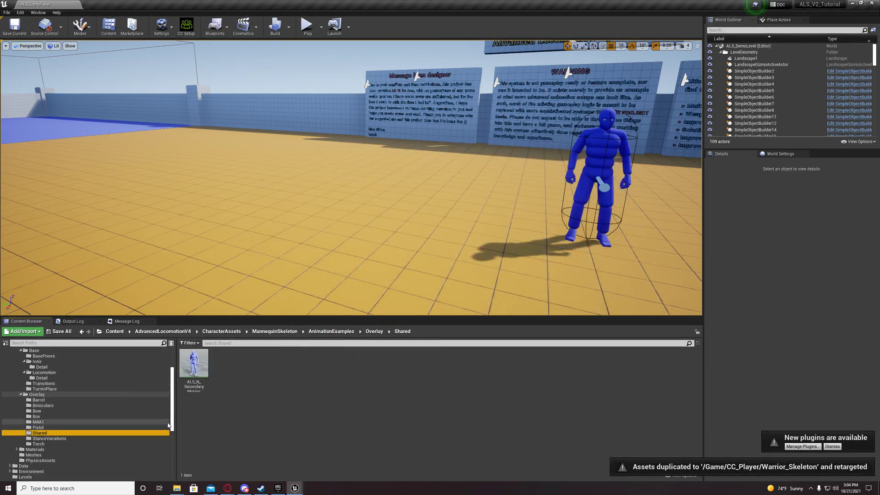
{"action": "right_click", "coordinate": [194, 364]}
{"action": "mouse_move", "coordinate": [273, 174]}
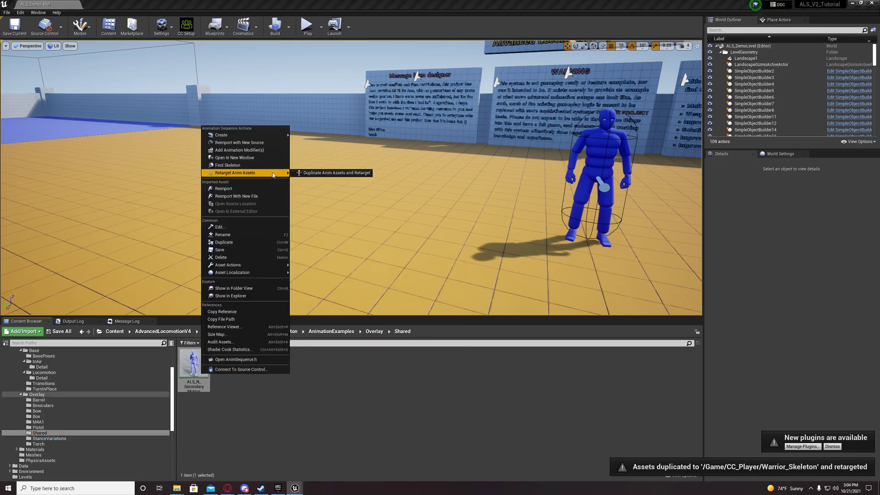
{"action": "left_click", "coordinate": [307, 175]}
{"action": "left_click", "coordinate": [293, 197]}
{"action": "left_click", "coordinate": [601, 322]}
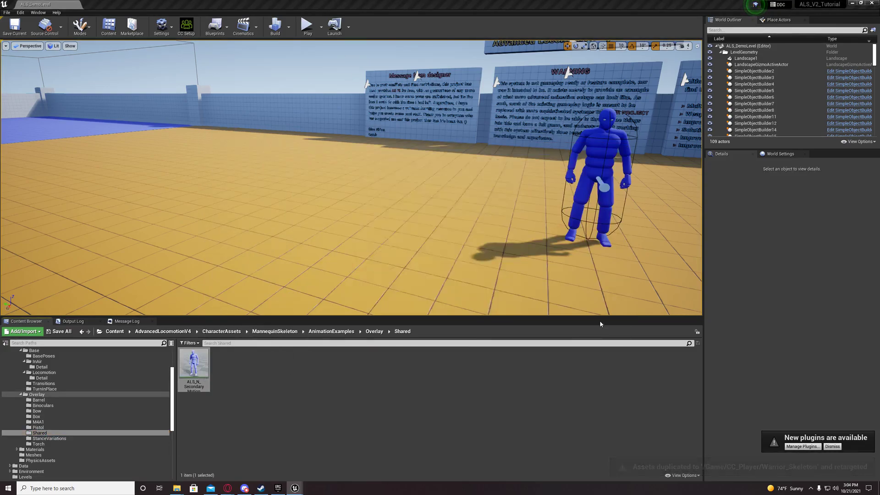
{"action": "left_click", "coordinate": [370, 203]}
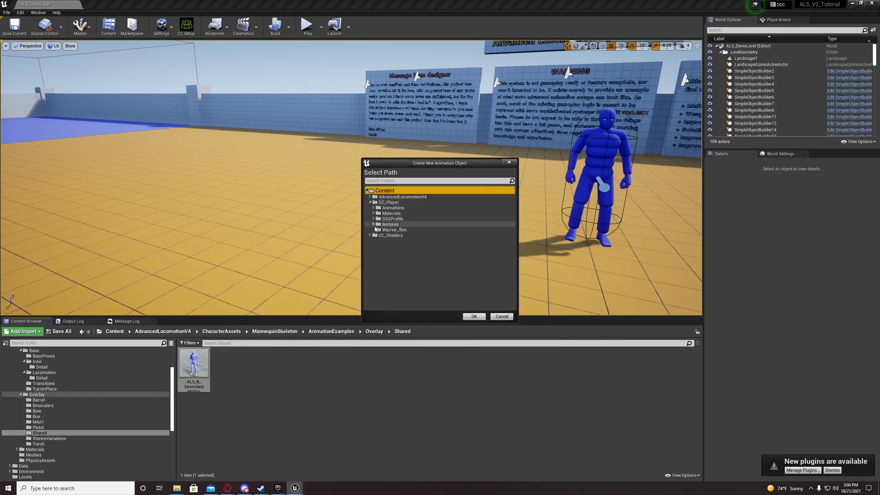
{"action": "left_click", "coordinate": [377, 230]}
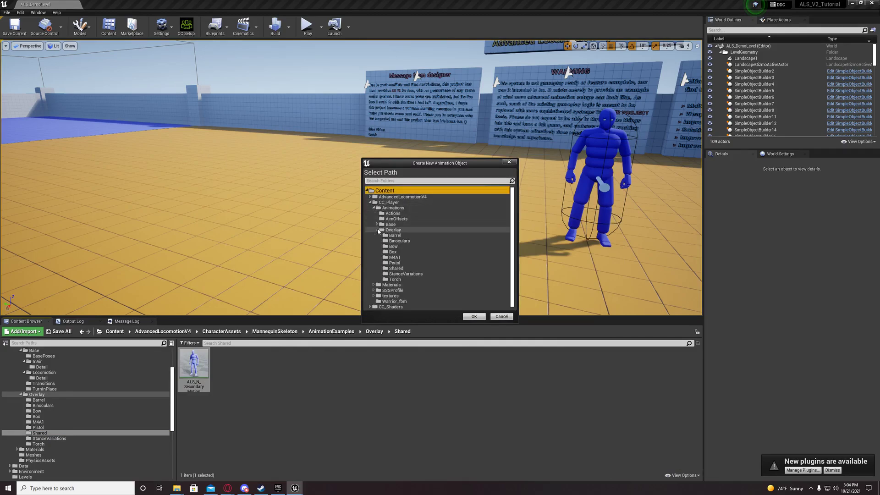
{"action": "left_click", "coordinate": [396, 269]}
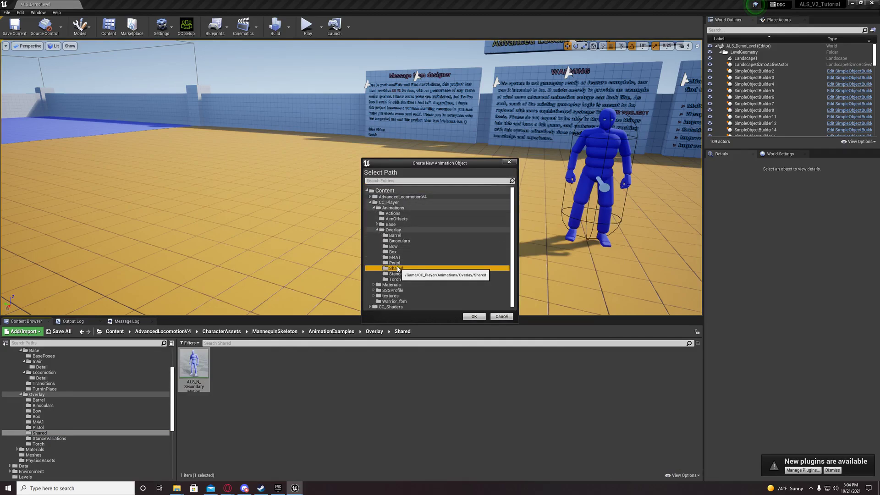
{"action": "left_click", "coordinate": [473, 316]}
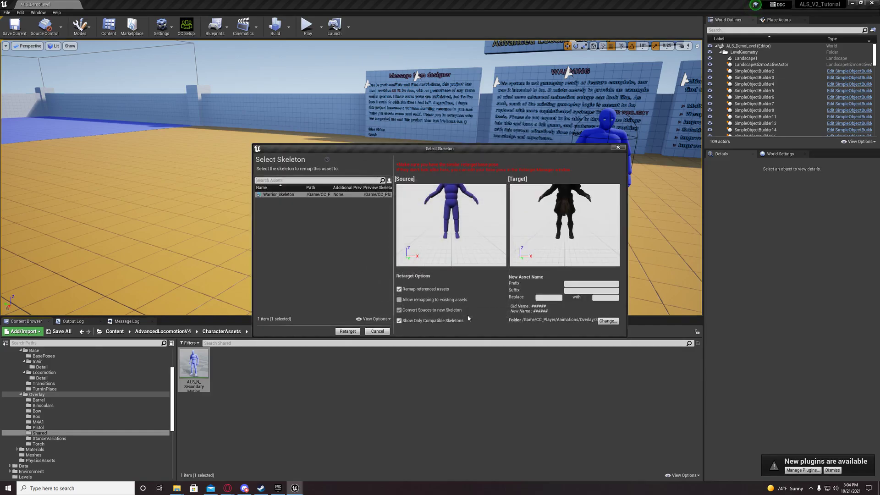
{"action": "left_click", "coordinate": [347, 332]}
{"action": "left_click", "coordinate": [48, 438]}
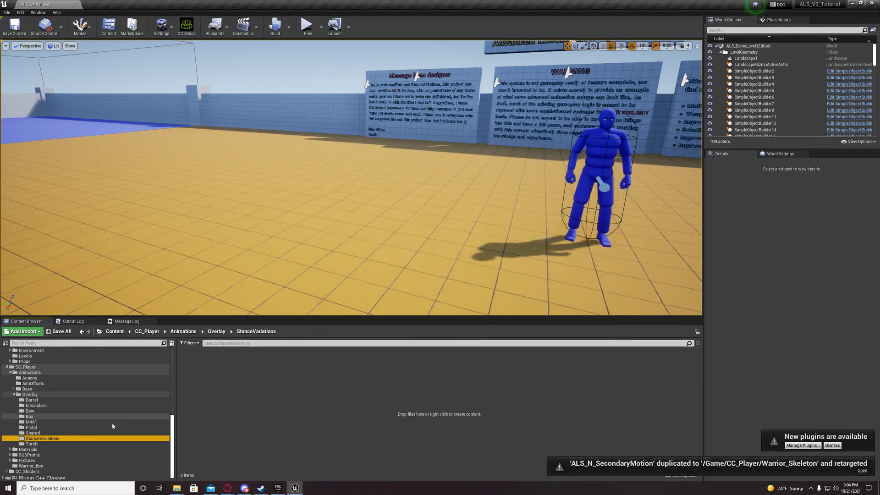
- Select the five original StanceVariations animations and start Duplicate and Retarget on them
{"action": "scroll", "coordinate": [43, 408], "scroll_direction": "up", "scroll_amount": 5}
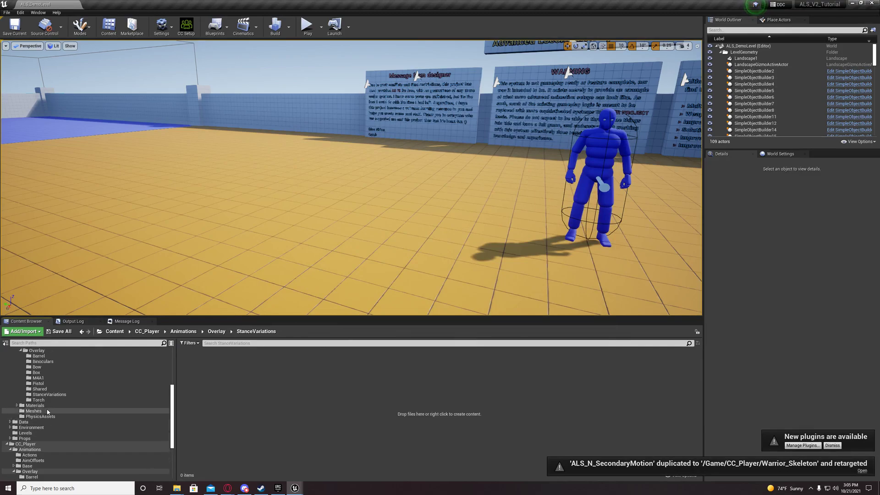
{"action": "left_click", "coordinate": [49, 395]}
{"action": "left_click", "coordinate": [193, 364]}
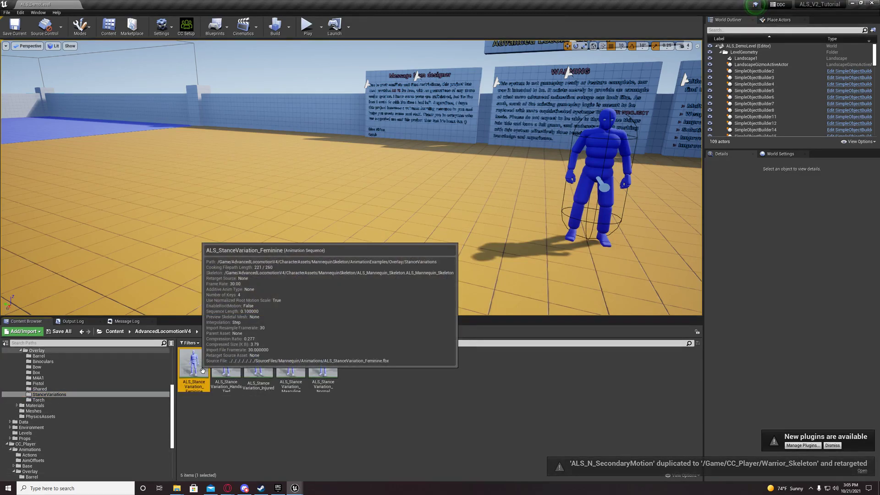
{"action": "left_click", "coordinate": [312, 379], "text": "shift"}
{"action": "right_click", "coordinate": [316, 366]}
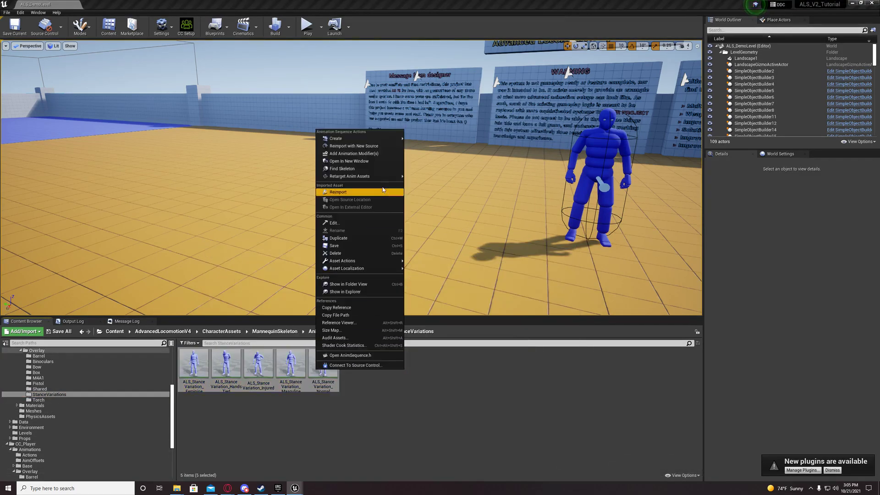
{"action": "mouse_move", "coordinate": [389, 176]}
{"action": "left_click", "coordinate": [440, 177]}
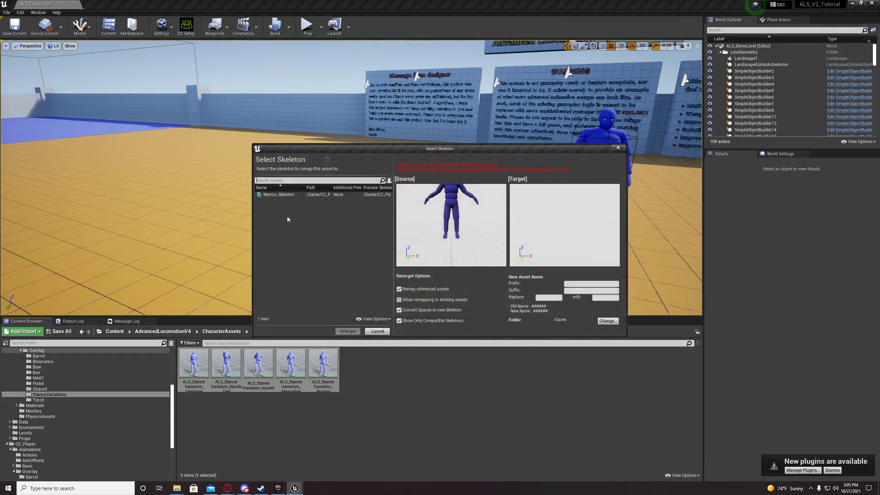
- Retarget the stance animations to Warrior_Skeleton into CC_Player/Animations/Overlay/StanceVariations
{"action": "left_click", "coordinate": [294, 195]}
{"action": "left_click", "coordinate": [608, 321]}
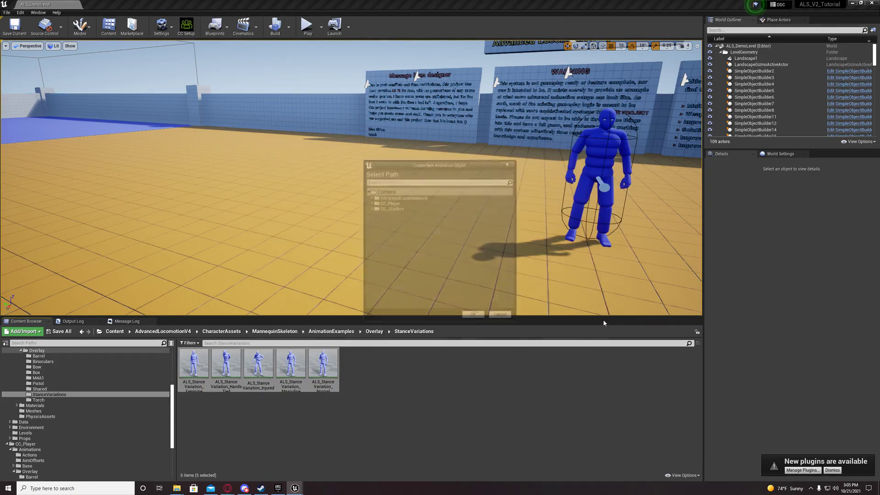
{"action": "left_click", "coordinate": [370, 202]}
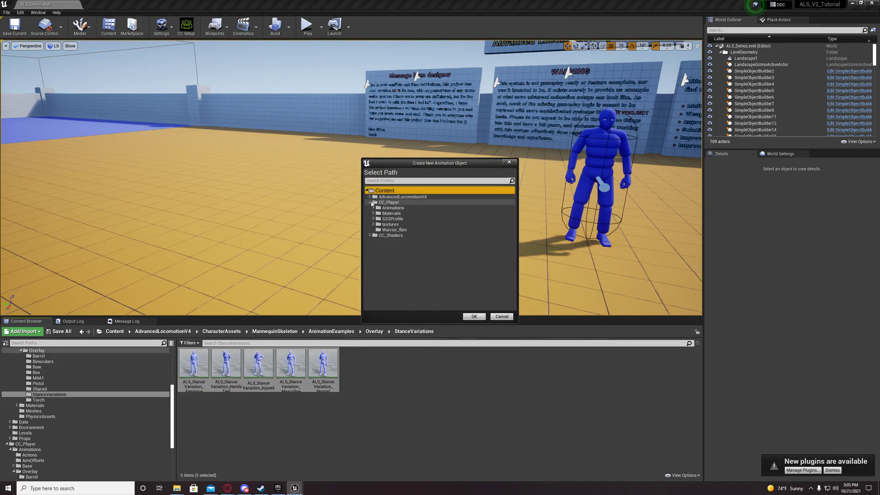
{"action": "left_click", "coordinate": [373, 207]}
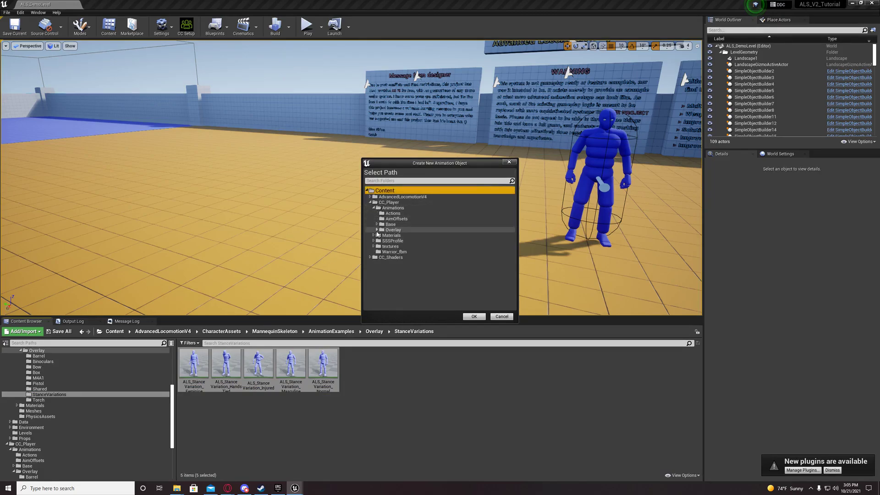
{"action": "left_click", "coordinate": [377, 230]}
{"action": "left_click", "coordinate": [406, 274]}
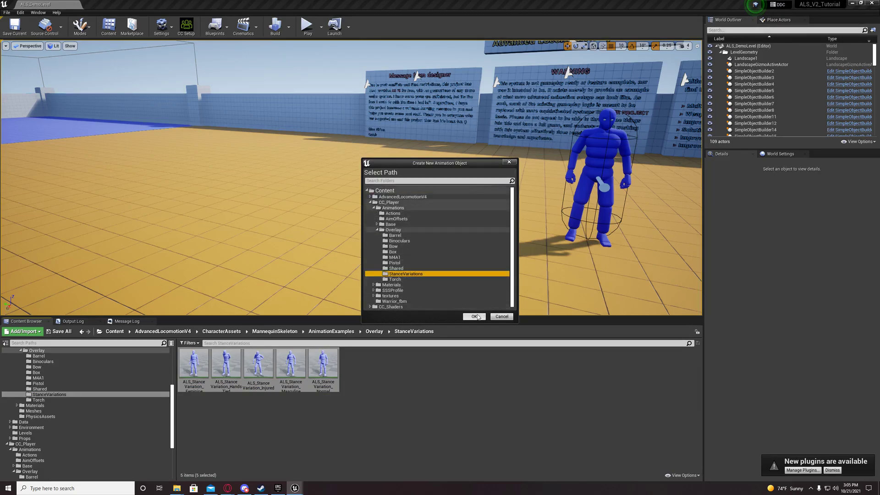
{"action": "left_click", "coordinate": [474, 316]}
{"action": "left_click", "coordinate": [355, 331]}
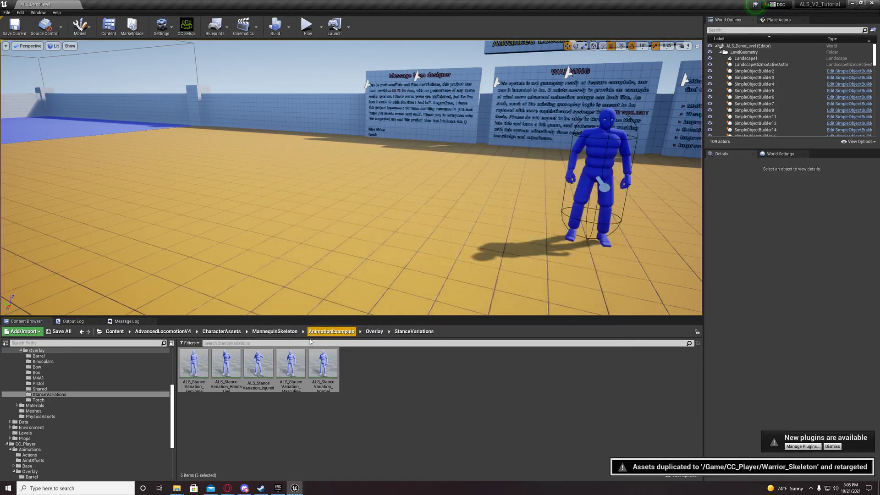
- Select the four original Torch animations and start Duplicate and Retarget on them
{"action": "left_click", "coordinate": [37, 401]}
{"action": "left_click", "coordinate": [194, 363]}
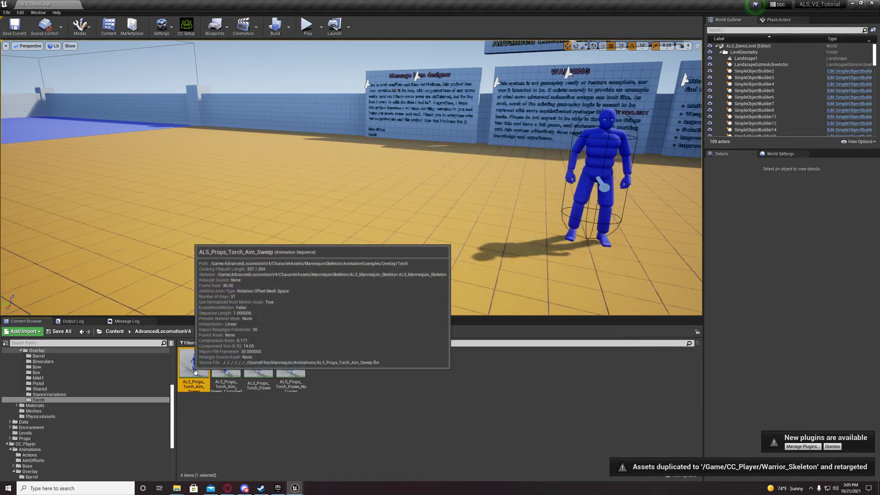
{"action": "left_click", "coordinate": [290, 365], "text": "shift"}
{"action": "right_click", "coordinate": [300, 373]}
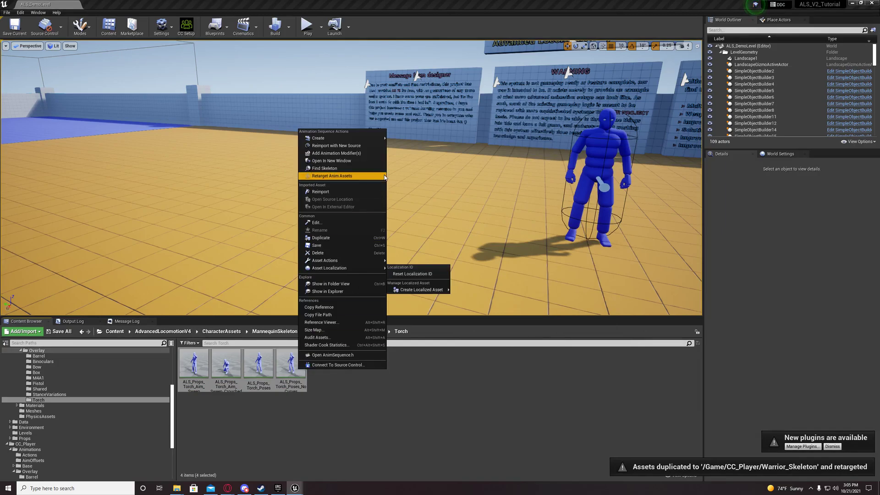
{"action": "mouse_move", "coordinate": [348, 176]}
{"action": "left_click", "coordinate": [421, 176]}
- Retarget the Torch animations to Warrior_Skeleton into CC_Player/Animations/Overlay/Torch
{"action": "left_click", "coordinate": [329, 196]}
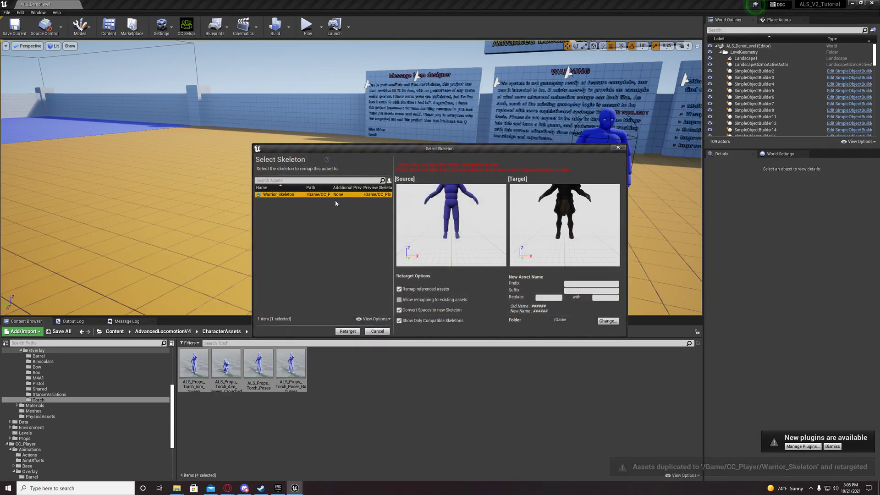
{"action": "left_click", "coordinate": [607, 321]}
{"action": "left_click", "coordinate": [370, 202]}
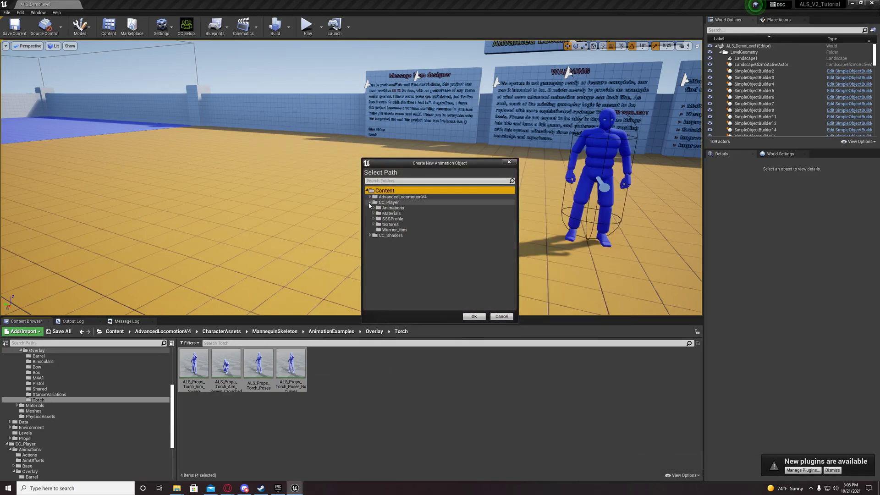
{"action": "left_click", "coordinate": [373, 207]}
{"action": "left_click", "coordinate": [377, 230]}
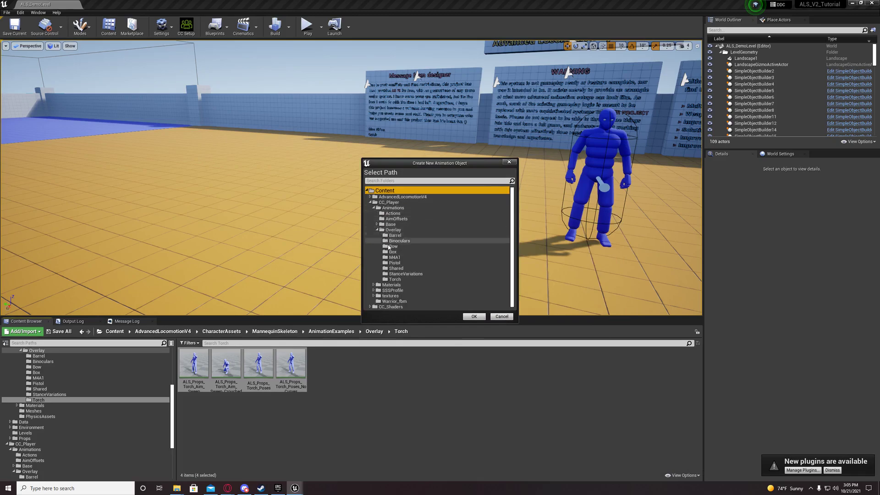
{"action": "left_click", "coordinate": [394, 280]}
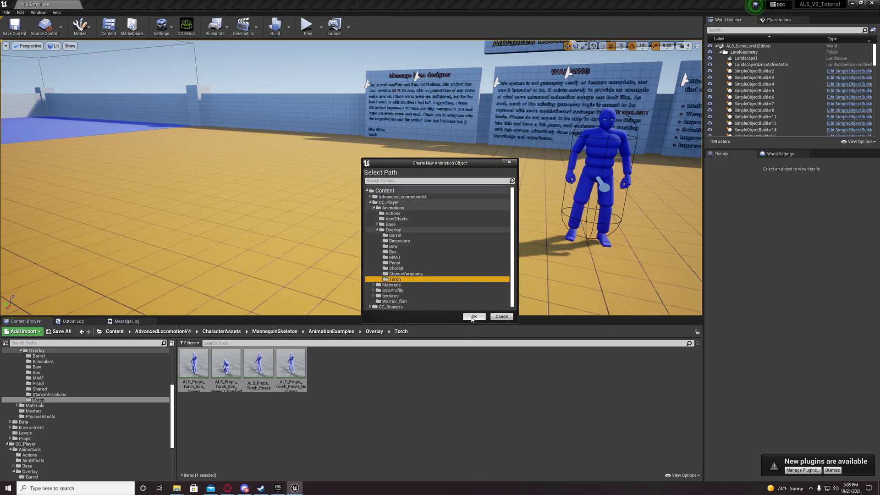
{"action": "left_click", "coordinate": [473, 317]}
{"action": "left_click", "coordinate": [348, 331]}
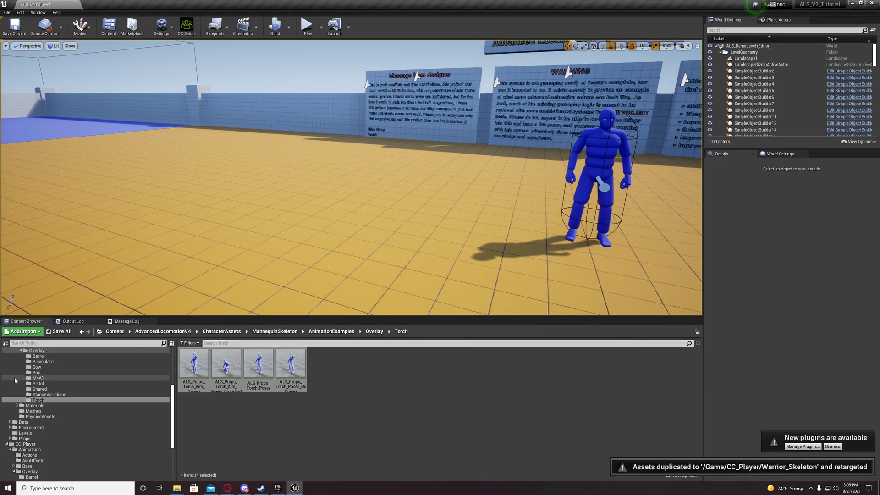
{"action": "scroll", "coordinate": [63, 411], "scroll_direction": "up", "scroll_amount": 2}
{"action": "scroll", "coordinate": [64, 411], "scroll_direction": "up", "scroll_amount": 4}
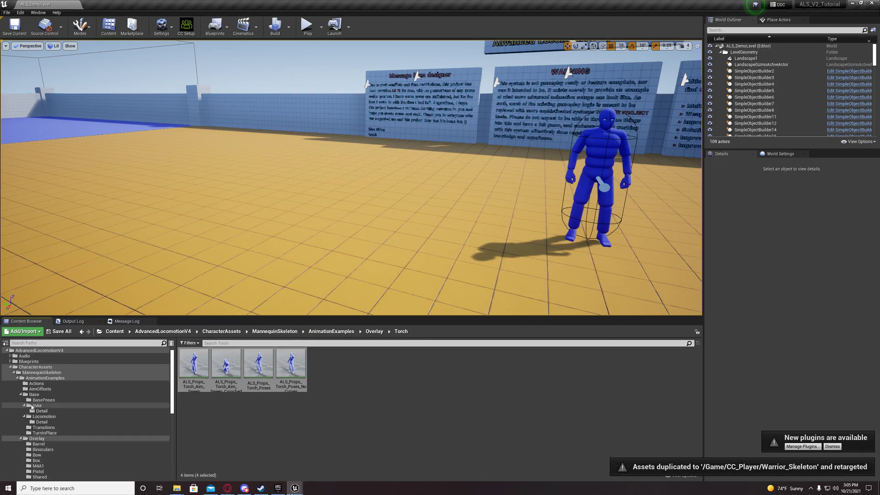
- Set up Duplicate and Retarget for ALS_AnimBP in MannequinSkeleton, with CC_Player/Animations as the destination folder
{"action": "left_click", "coordinate": [23, 385]}
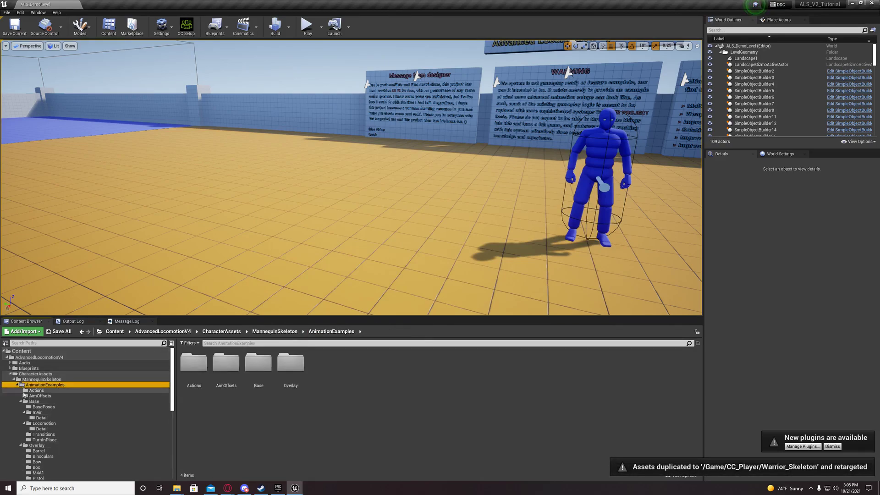
{"action": "key", "text": "Left"}
{"action": "key", "text": "Left"}
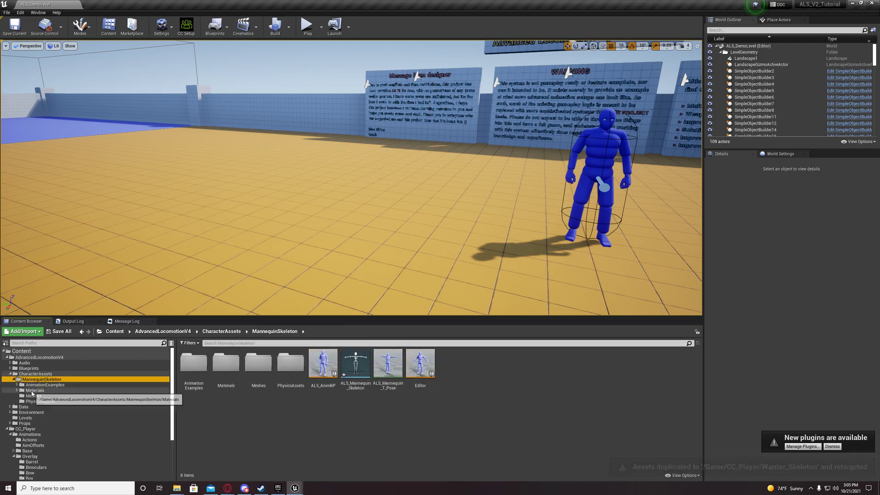
{"action": "right_click", "coordinate": [326, 372]}
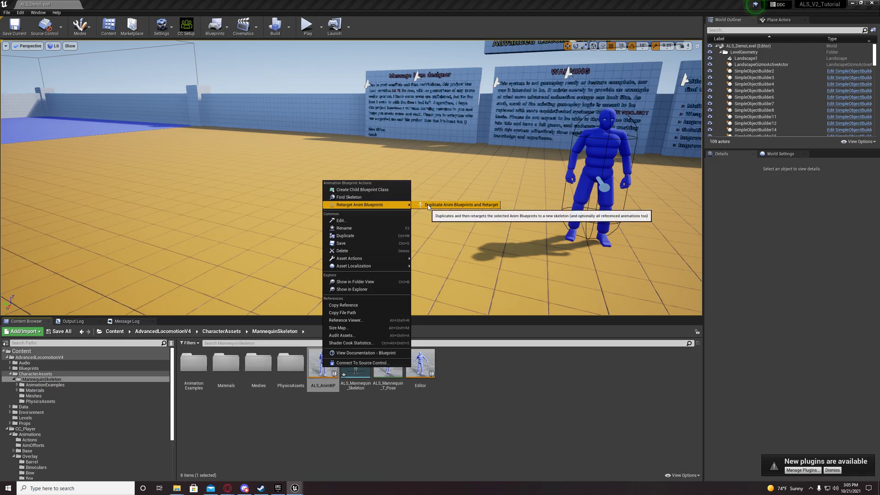
{"action": "left_click", "coordinate": [429, 207]}
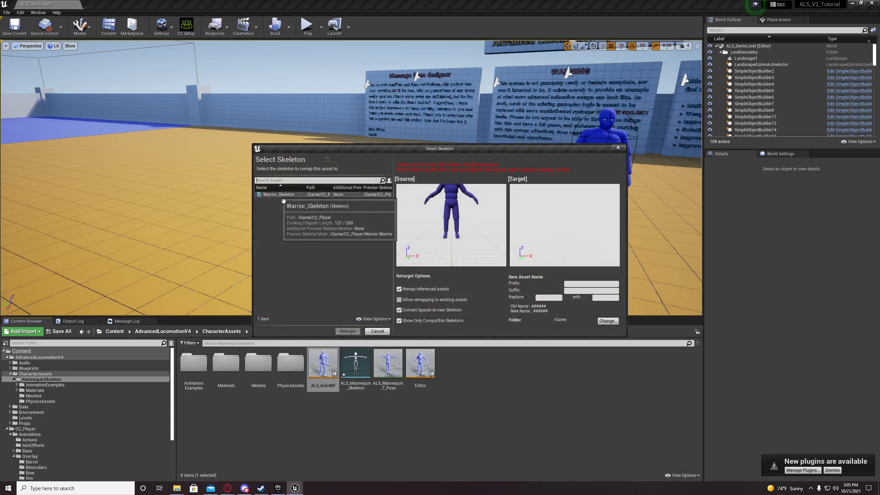
{"action": "left_click", "coordinate": [608, 321]}
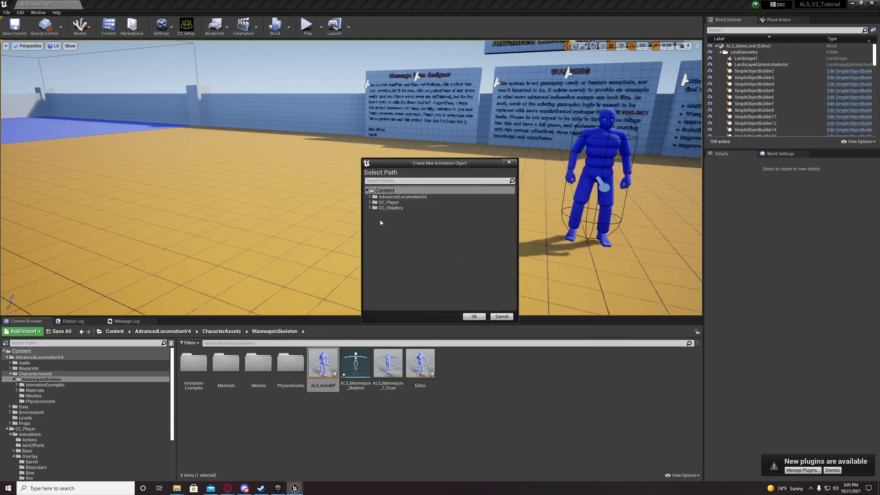
{"action": "left_click", "coordinate": [371, 203]}
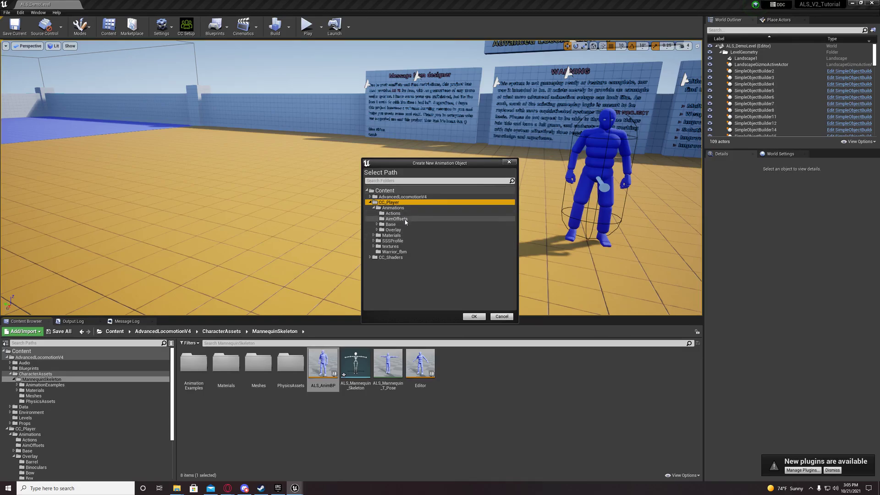
{"action": "left_click", "coordinate": [393, 208]}
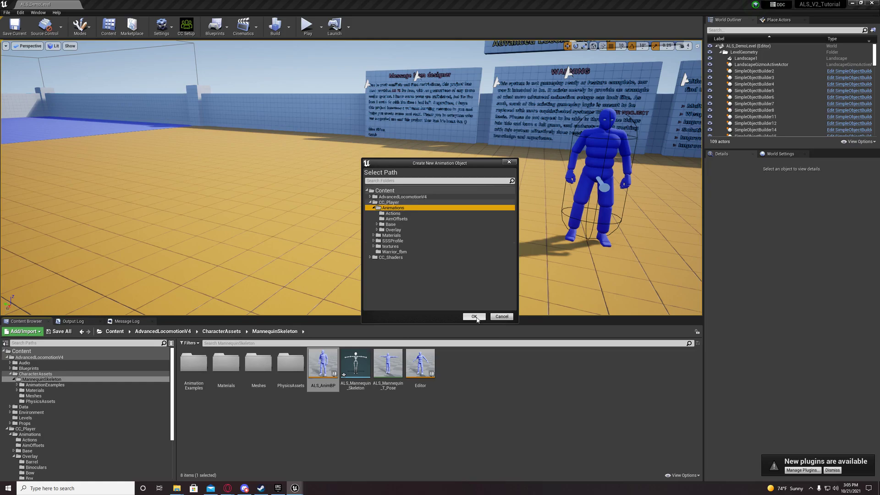
{"action": "left_click", "coordinate": [474, 316]}
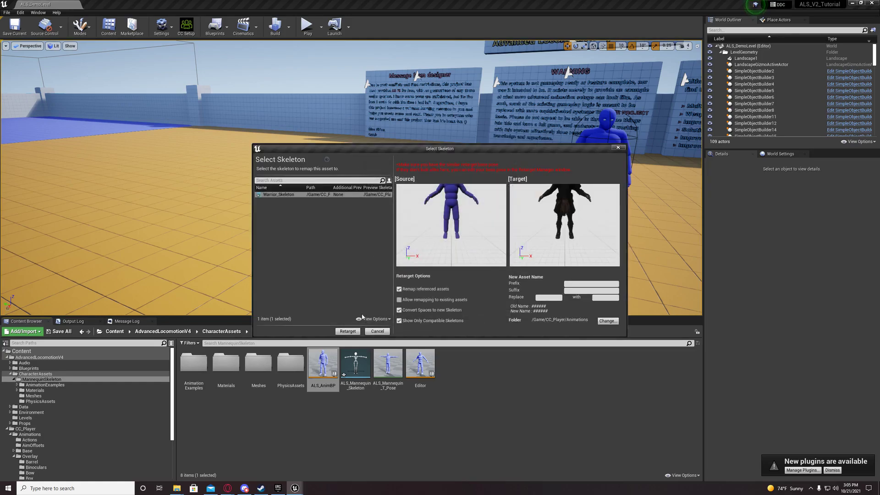
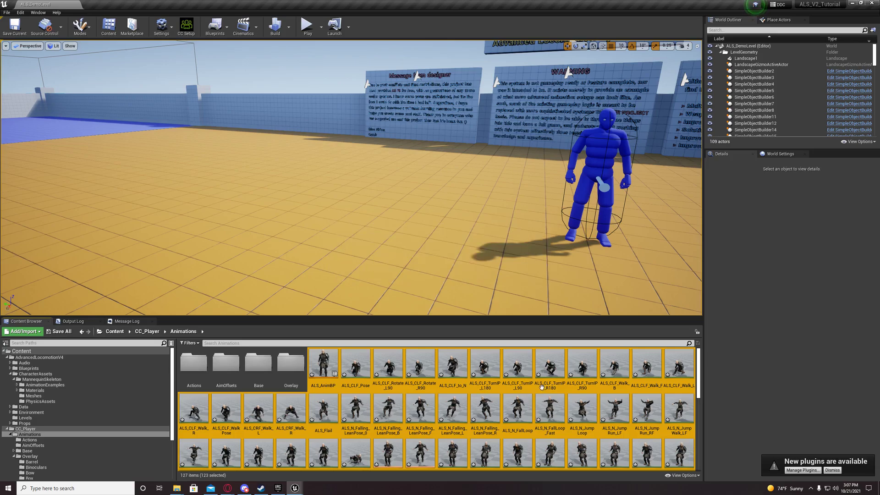
- Move ALS_AnimBP from the Animations folder into the CC_Player folder
{"action": "scroll", "coordinate": [550, 426], "scroll_direction": "down", "scroll_amount": 5}
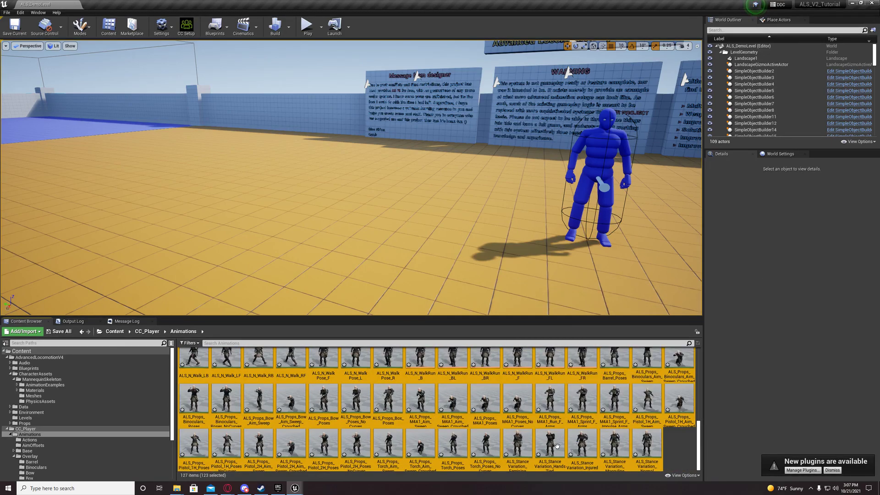
{"action": "scroll", "coordinate": [615, 462], "scroll_direction": "up", "scroll_amount": 5}
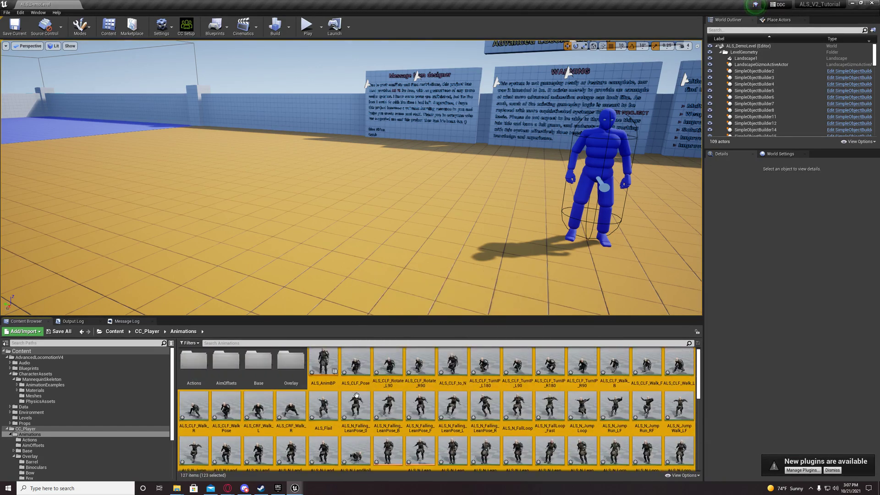
{"action": "left_click", "coordinate": [322, 364]}
{"action": "left_click_drag", "start_coordinate": [322, 365], "coordinate": [31, 433]}
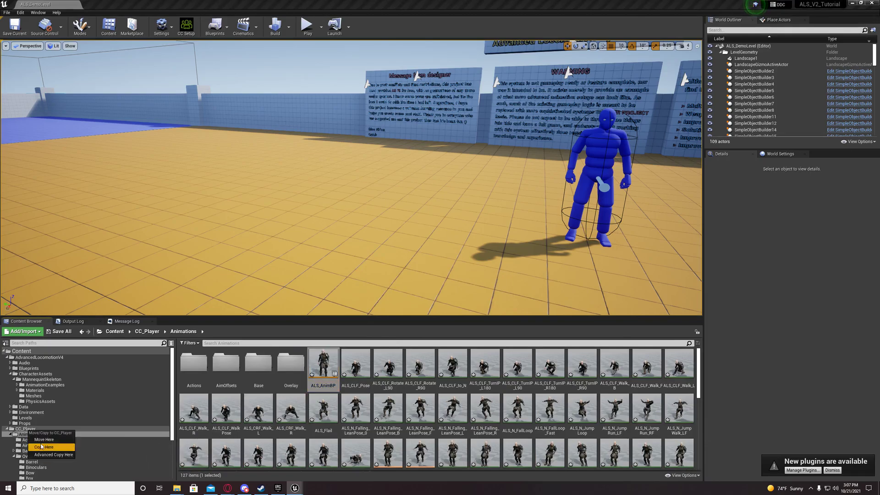
{"action": "left_click", "coordinate": [44, 440]}
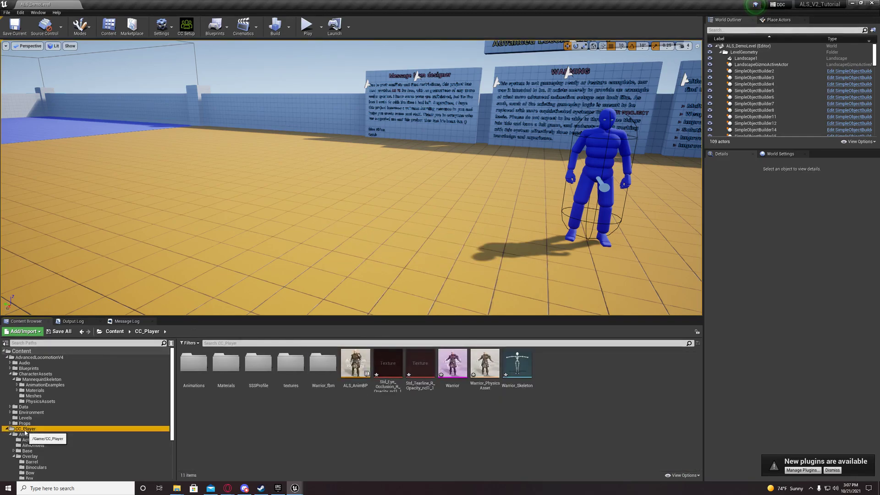
- Open ALS_AnimBP from CC_Player in the Animation Blueprint editor
{"action": "left_click", "coordinate": [23, 429]}
{"action": "left_click", "coordinate": [350, 371]}
{"action": "double_click", "coordinate": [351, 370]}
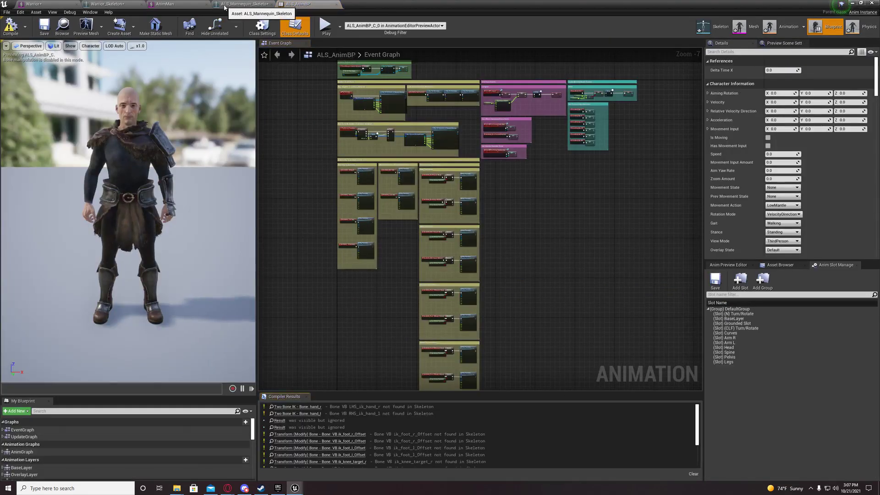
- Compare the AnimMan and Warrior skeleton editors, reorder Warrior after AnimMan, then minimize the editor
{"action": "left_click", "coordinate": [225, 4]}
{"action": "left_click", "coordinate": [163, 4]}
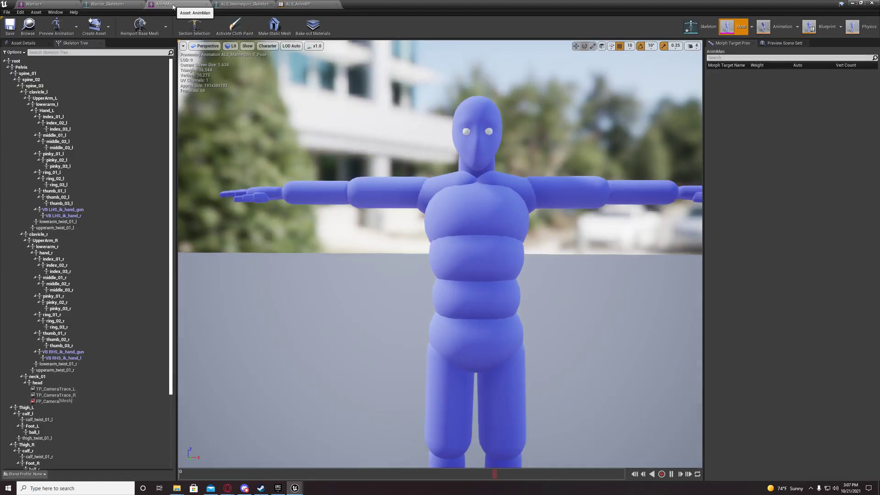
{"action": "left_click", "coordinate": [62, 4]}
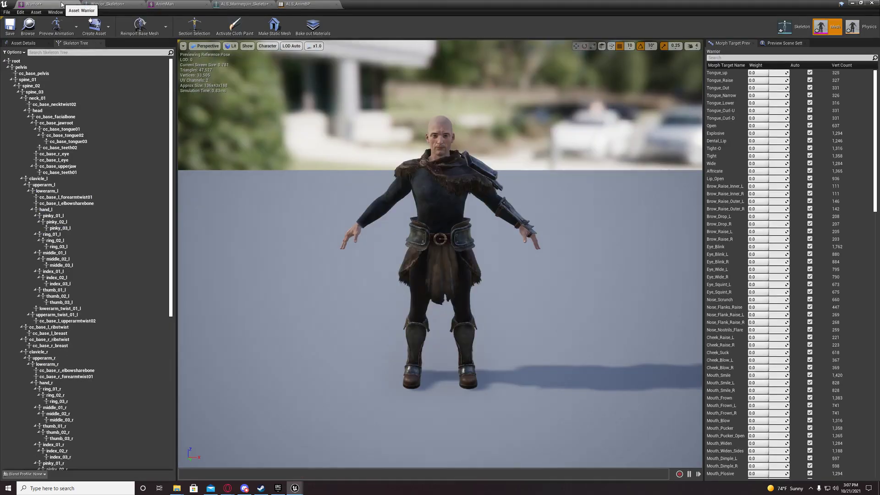
{"action": "left_click_drag", "start_coordinate": [62, 4], "coordinate": [158, 5]}
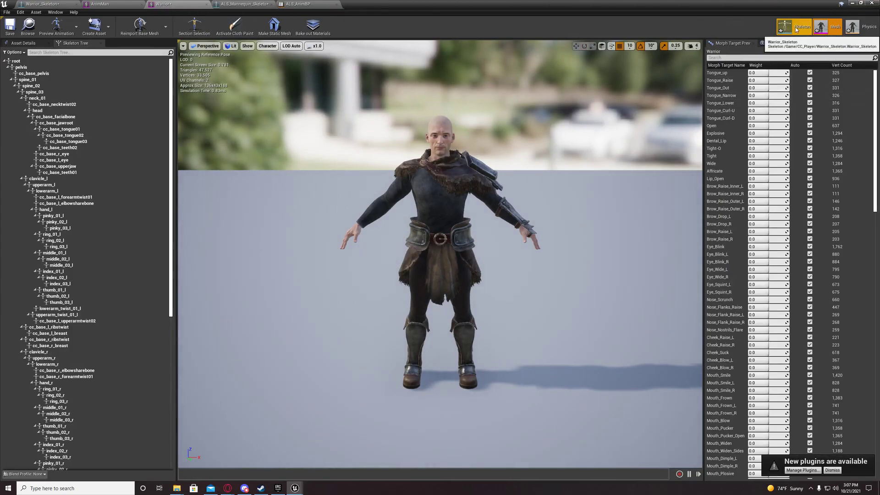
{"action": "left_click", "coordinate": [117, 4]}
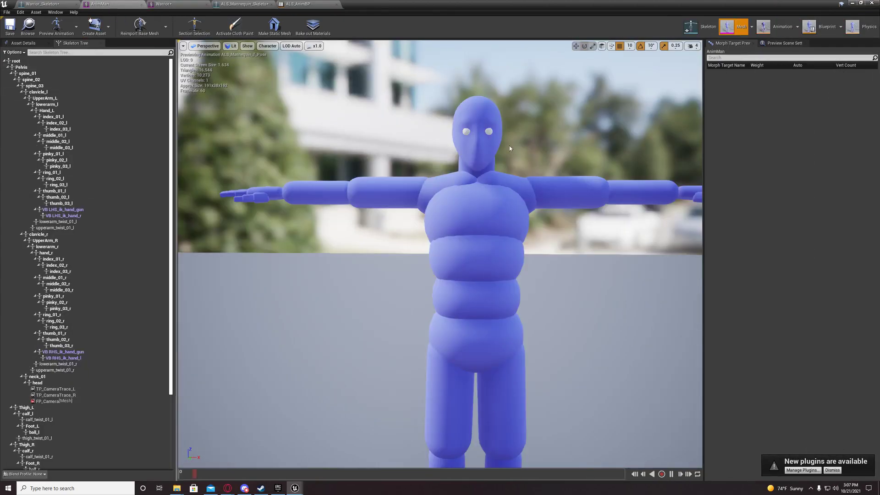
{"action": "left_click", "coordinate": [856, 3]}
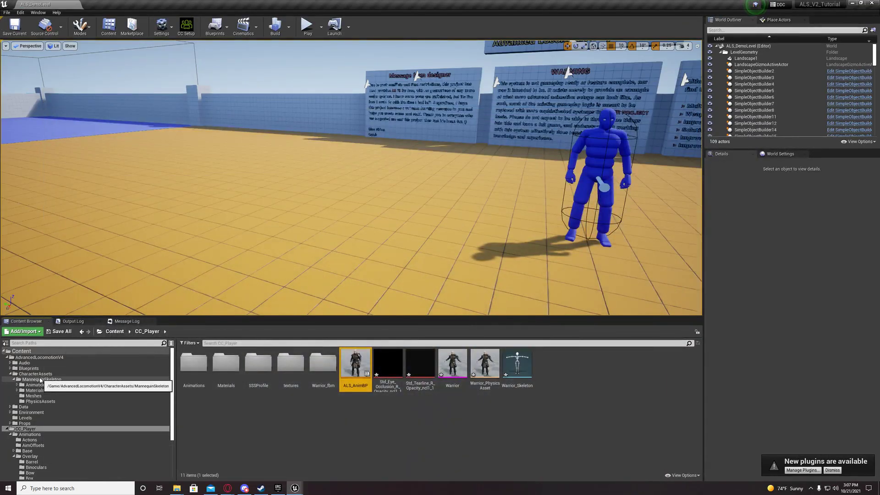
- Browse to AdvancedLocomotionV4 CharacterAssets > MannequinSkeleton > Meshes in the Content Browser
{"action": "left_click", "coordinate": [31, 374]}
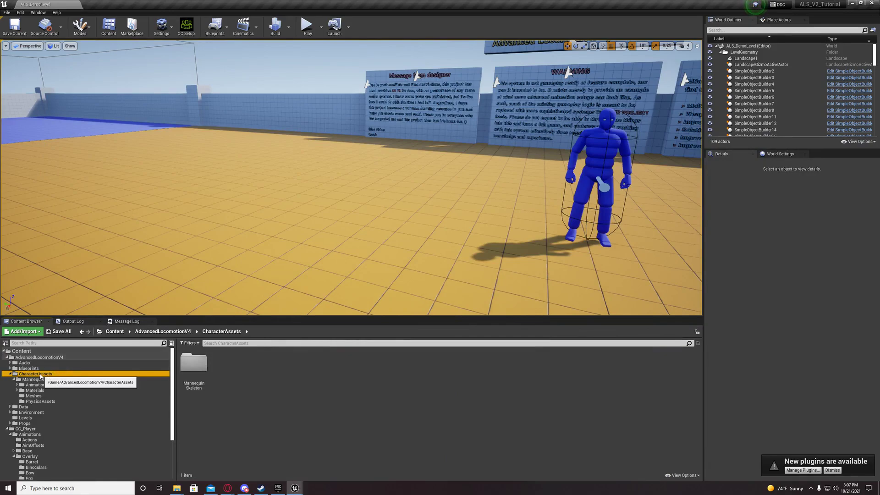
{"action": "double_click", "coordinate": [193, 364]}
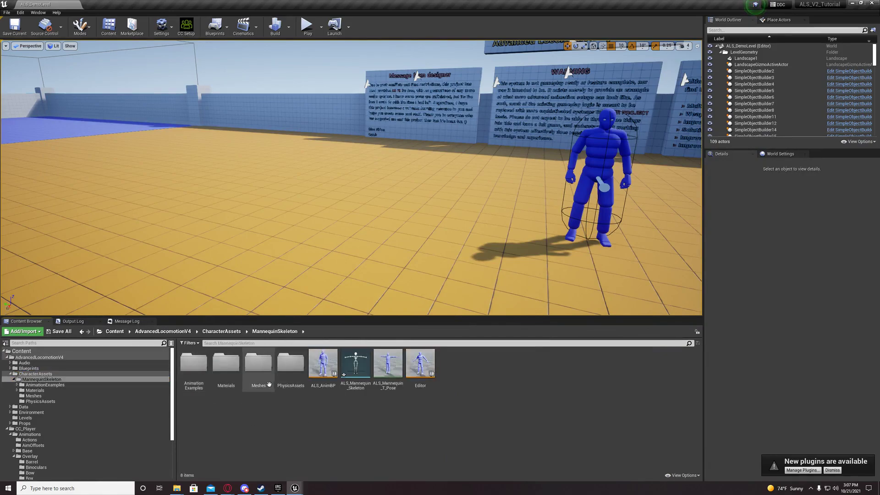
{"action": "double_click", "coordinate": [258, 364]}
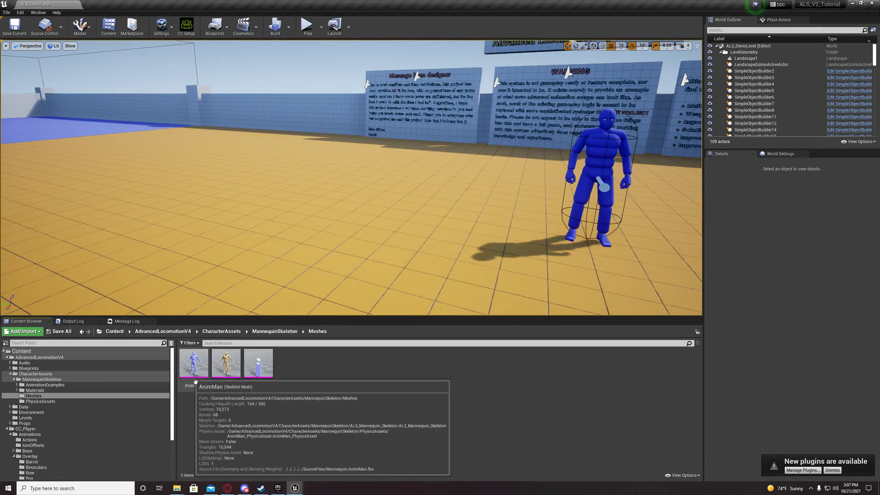
- Inspect AnimMan's VB LHS_ik_hand_gun virtual bone, then minimize the mesh editor
{"action": "mouse_move", "coordinate": [295, 488]}
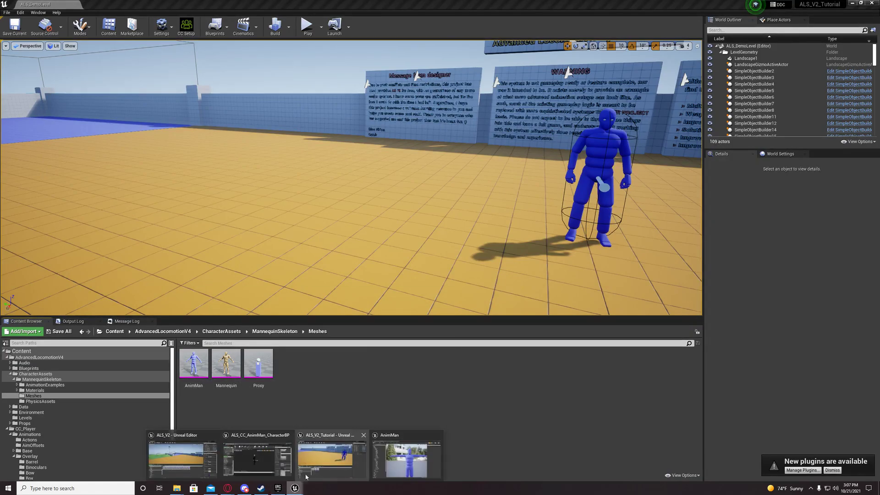
{"action": "left_click", "coordinate": [411, 465]}
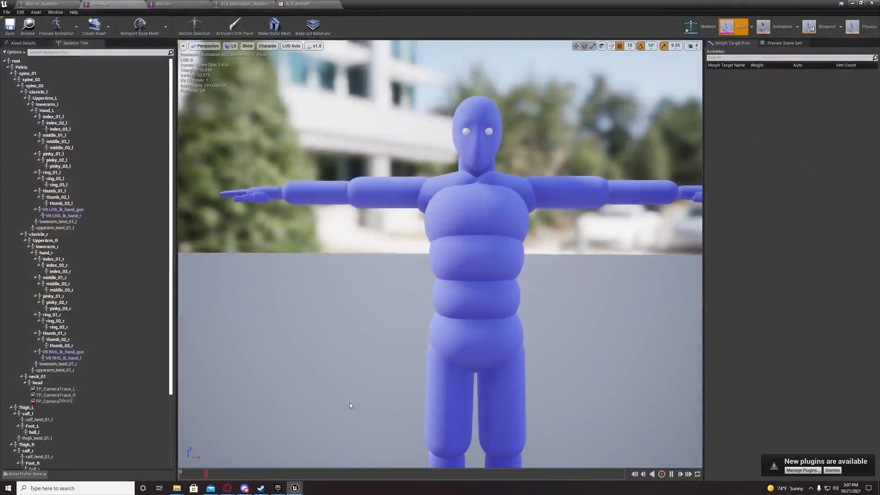
{"action": "left_click", "coordinate": [58, 212]}
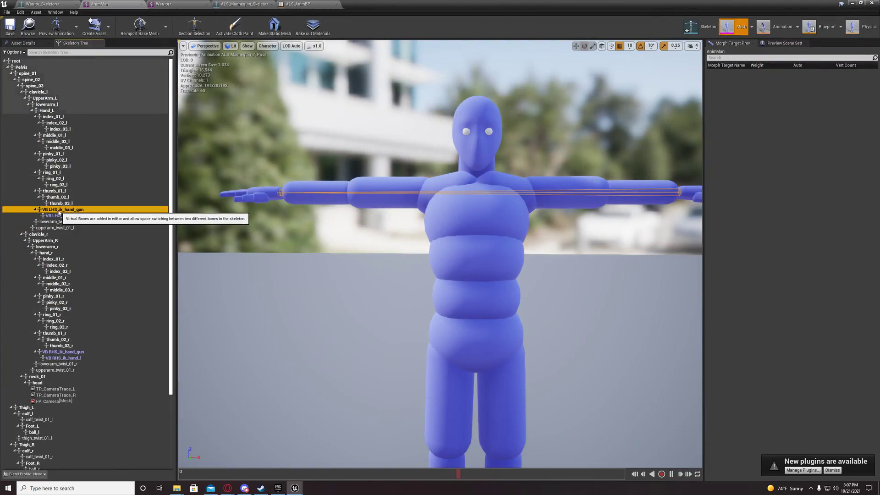
{"action": "scroll", "coordinate": [266, 248], "scroll_direction": "down", "scroll_amount": 5}
{"action": "scroll", "coordinate": [282, 249], "scroll_direction": "up", "scroll_amount": 4}
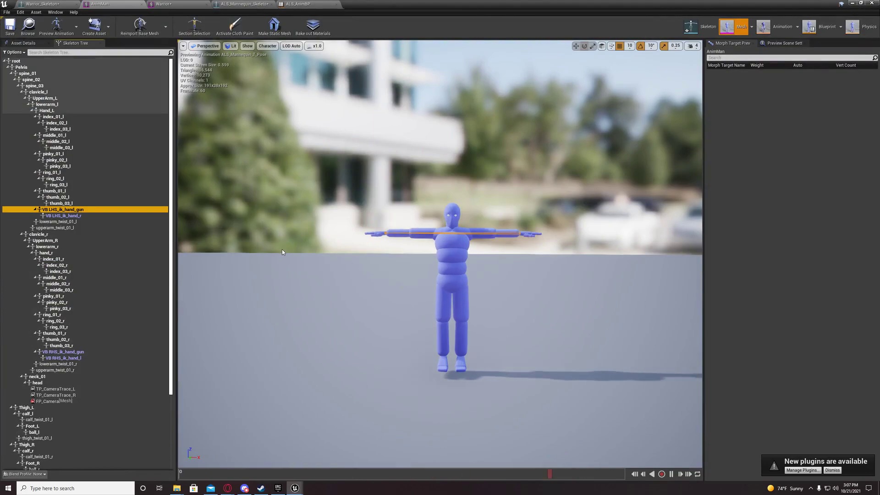
{"action": "scroll", "coordinate": [282, 250], "scroll_direction": "down", "scroll_amount": 1}
{"action": "scroll", "coordinate": [408, 279], "scroll_direction": "up", "scroll_amount": 2}
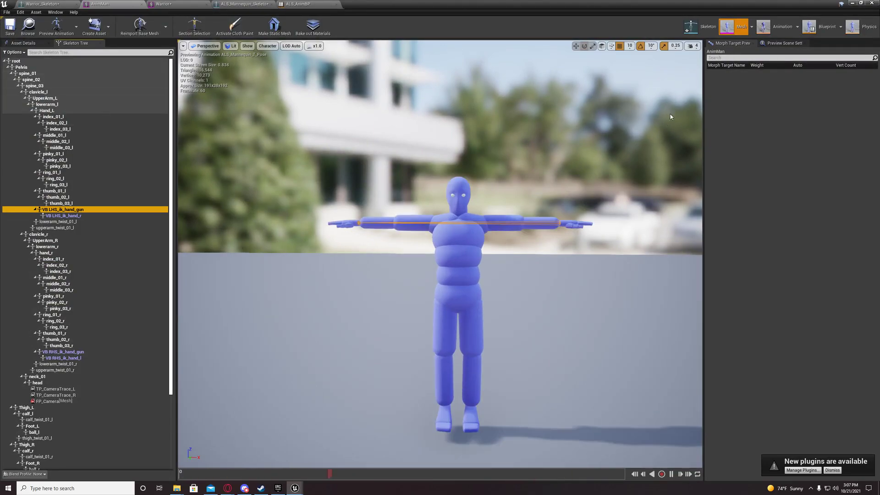
{"action": "left_click", "coordinate": [854, 4]}
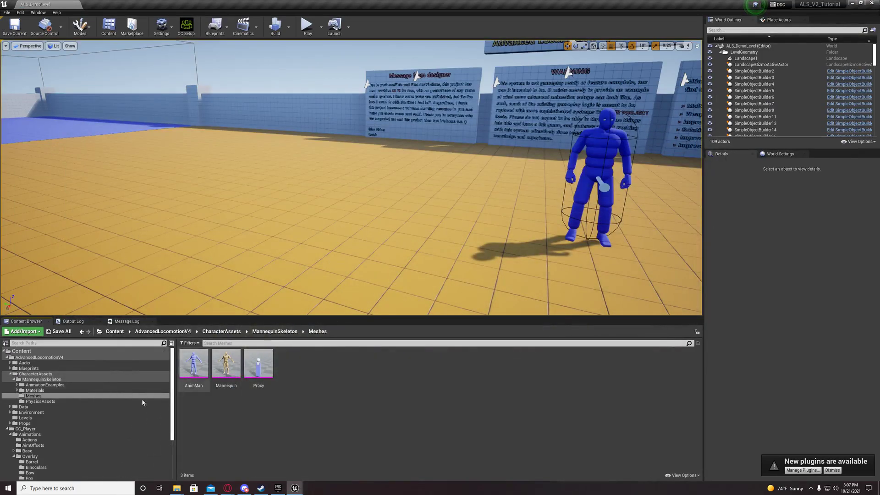
- Browse the CC_Player Actions and Animations folders, then bring the AnimMan skeleton editor forward
{"action": "left_click", "coordinate": [30, 440]}
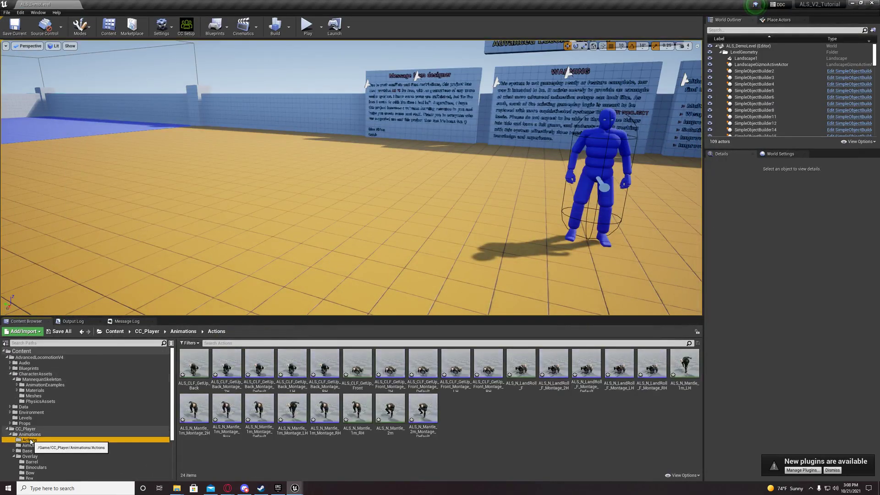
{"action": "left_click", "coordinate": [31, 434]}
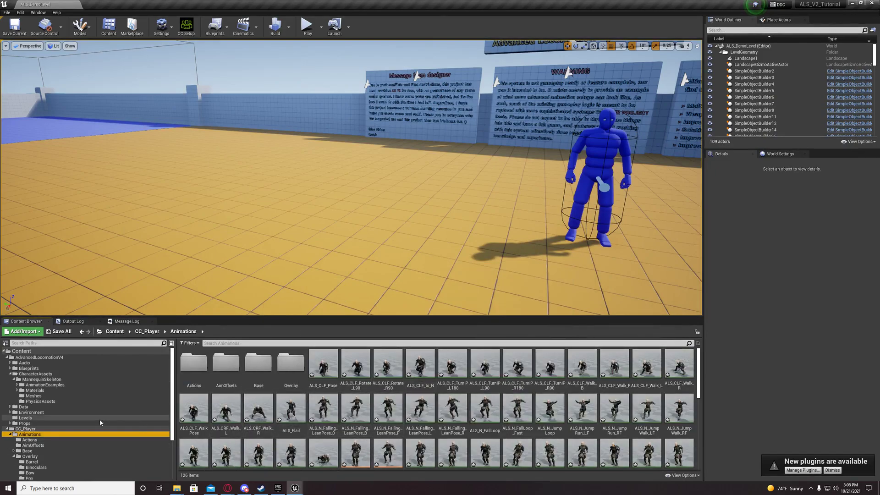
{"action": "mouse_move", "coordinate": [295, 488]}
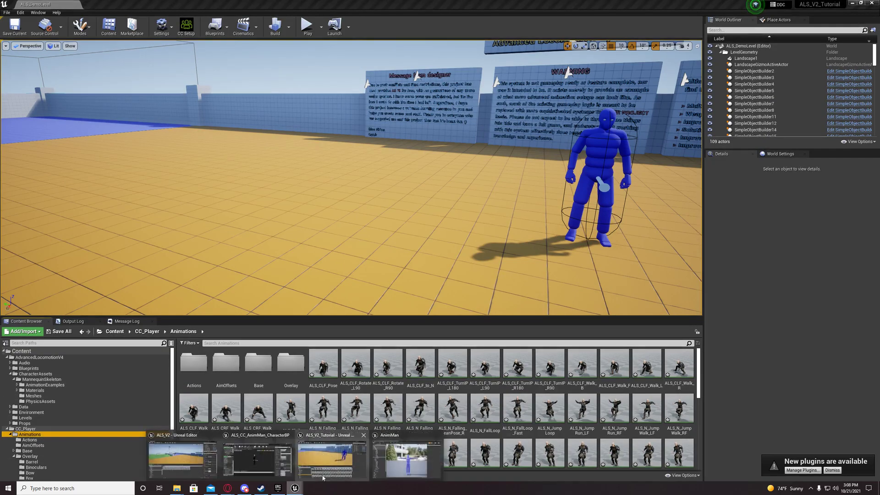
{"action": "left_click", "coordinate": [390, 456]}
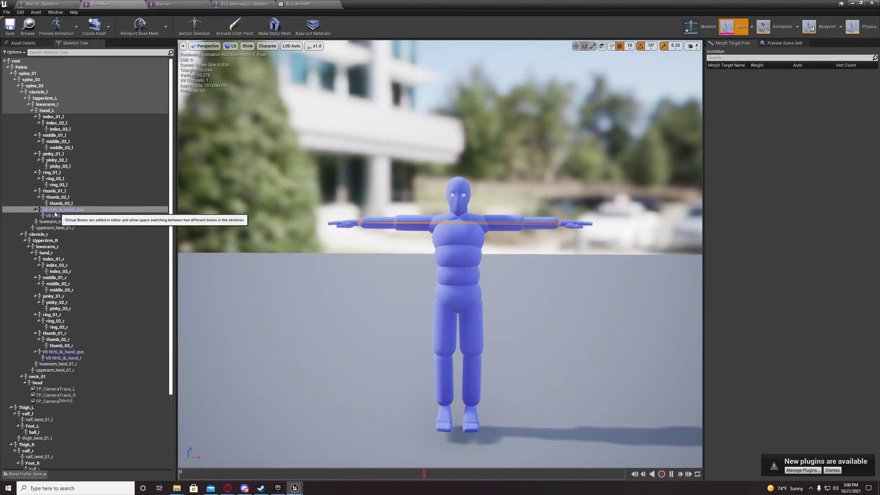
- Collapse the index, middle, pinky, ring and thumb branches under AnimMan's Hand_L
{"action": "left_click", "coordinate": [33, 110]}
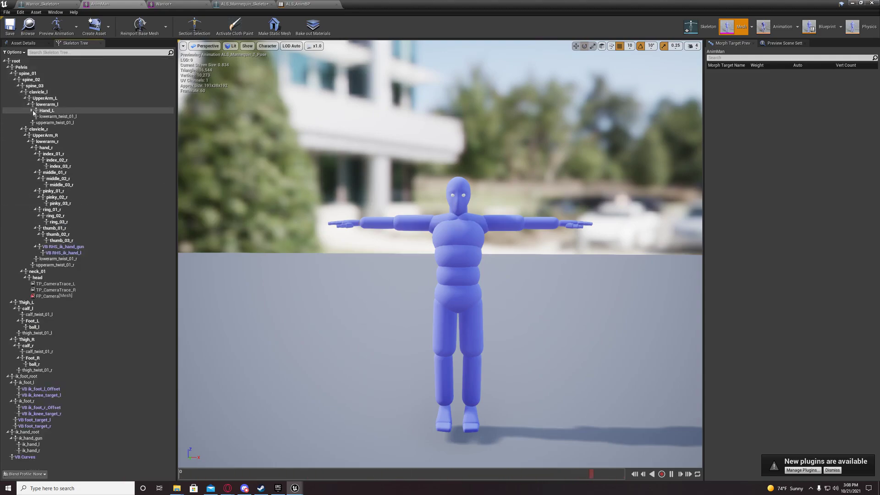
{"action": "left_click", "coordinate": [33, 111]}
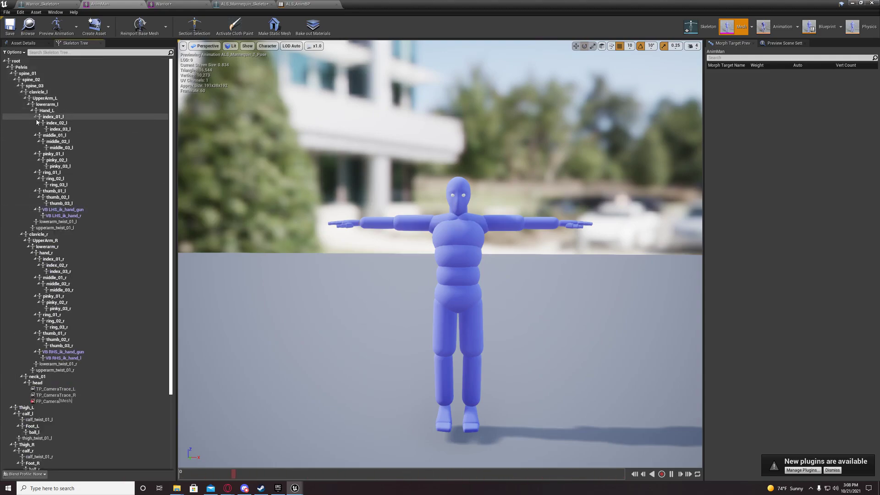
{"action": "left_click", "coordinate": [36, 117]}
{"action": "left_click", "coordinate": [36, 117]}
{"action": "left_click", "coordinate": [35, 118]}
{"action": "left_click", "coordinate": [35, 123]}
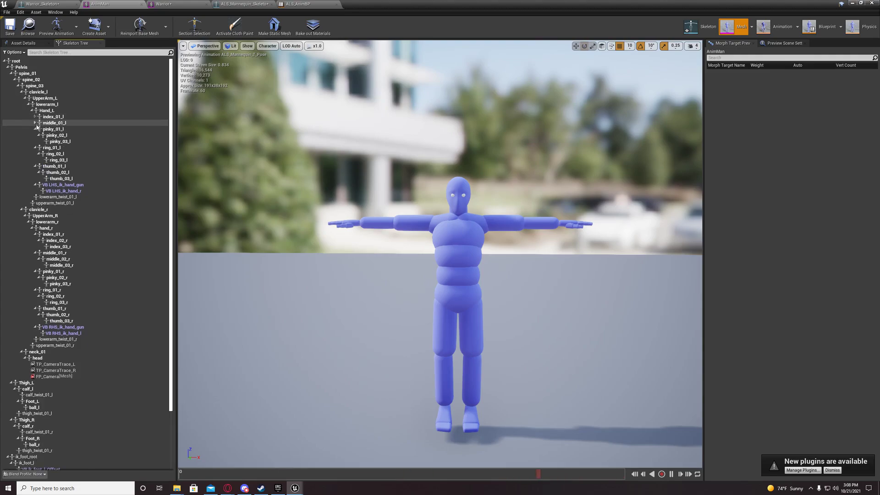
{"action": "left_click", "coordinate": [35, 123]}
{"action": "left_click", "coordinate": [36, 123]}
{"action": "left_click", "coordinate": [36, 129]}
{"action": "left_click", "coordinate": [35, 135]}
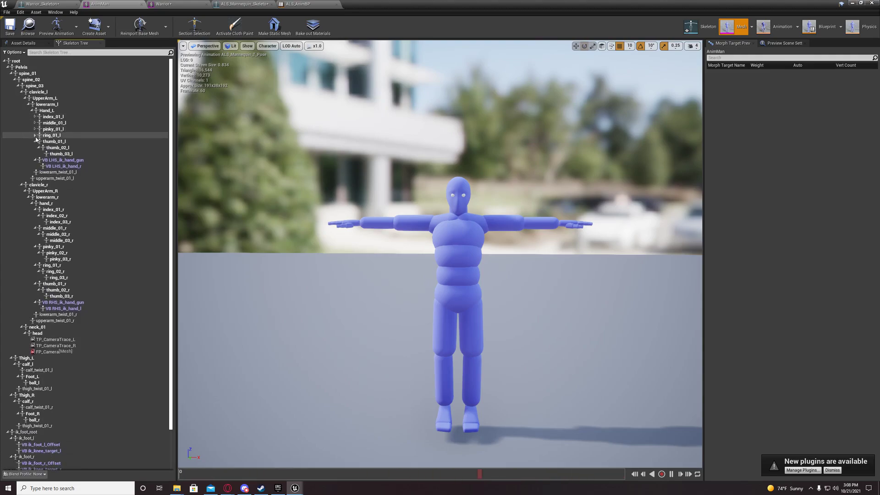
{"action": "left_click", "coordinate": [36, 142]}
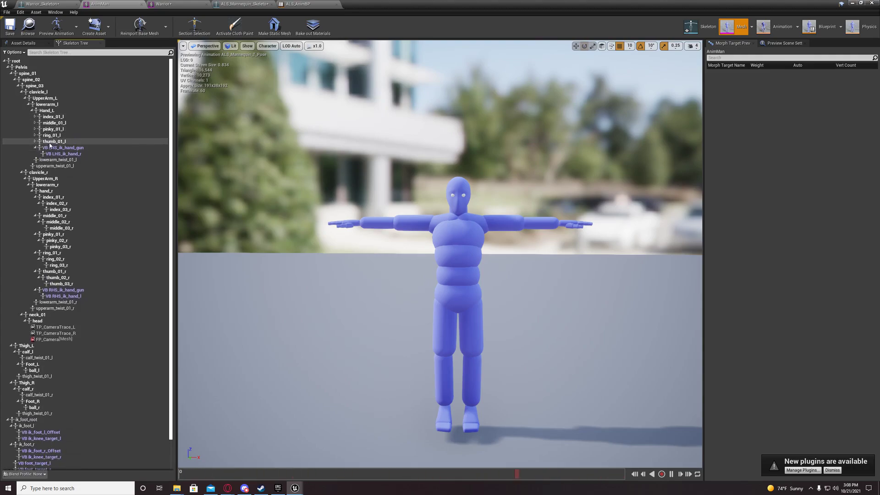
- Inspect Hand_L and its VB LHS_ik_hand_gun virtual bone, then switch to the Warrior skeleton
{"action": "left_click", "coordinate": [45, 111]}
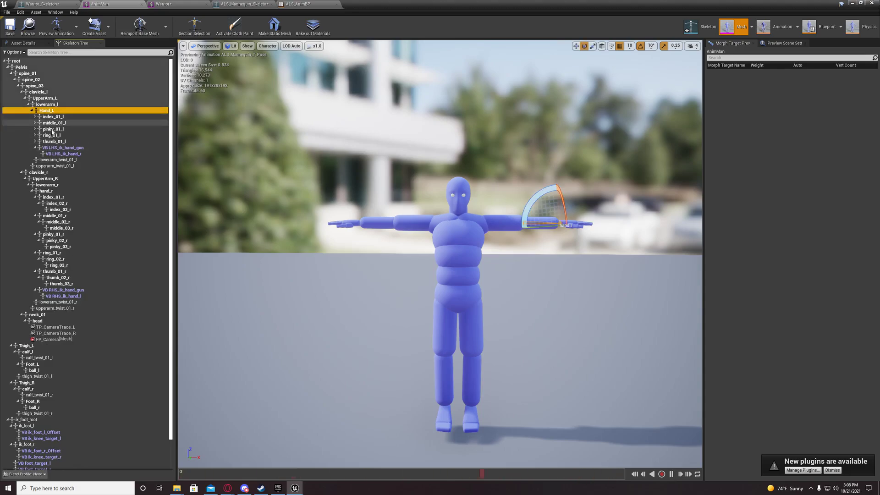
{"action": "left_click", "coordinate": [57, 148]}
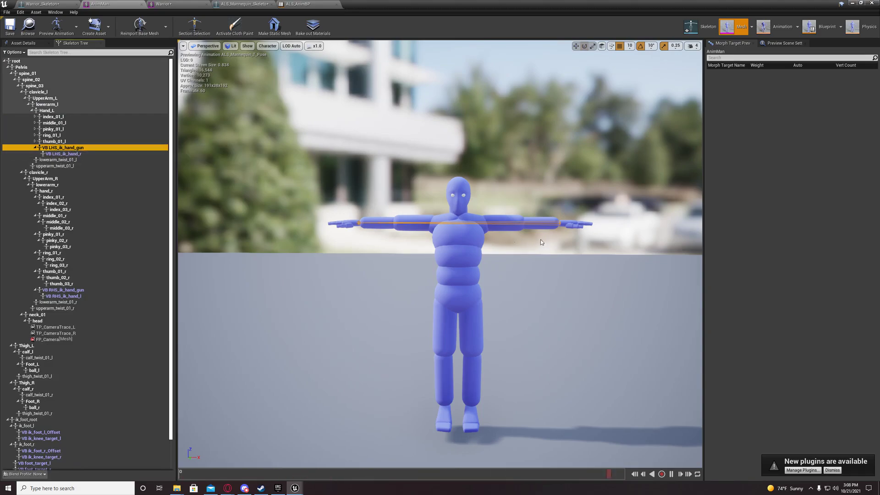
{"action": "left_click", "coordinate": [164, 4]}
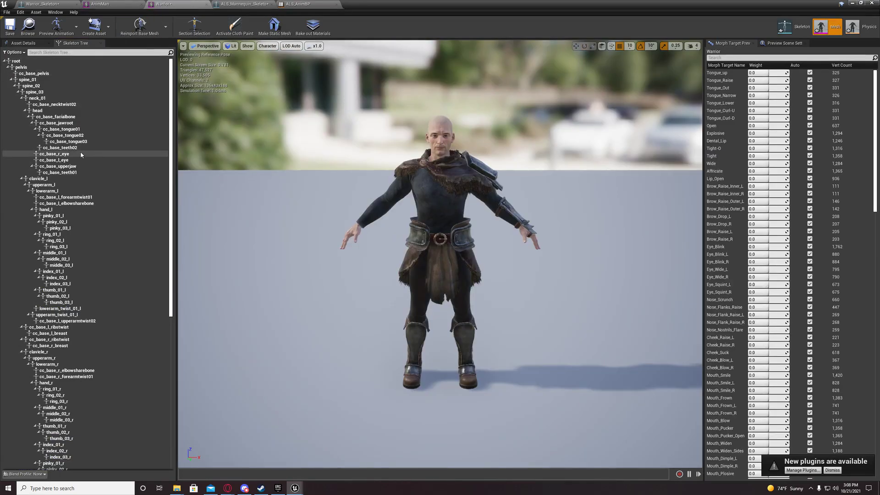
- Collapse Warrior's hand_l finger bones and add a hand_l-to-ik_hand_gun virtual bone
{"action": "left_click", "coordinate": [35, 215]}
{"action": "left_click", "coordinate": [34, 222]}
{"action": "left_click", "coordinate": [35, 228]}
{"action": "left_click", "coordinate": [36, 234]}
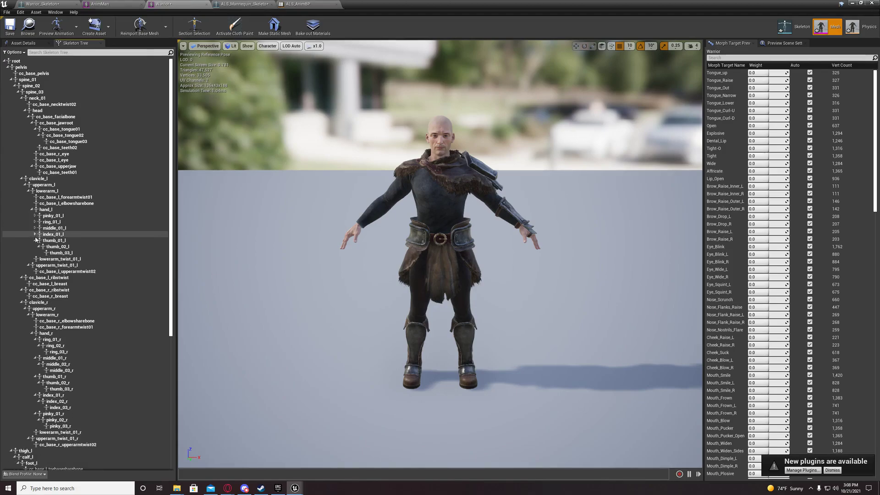
{"action": "left_click", "coordinate": [35, 240]}
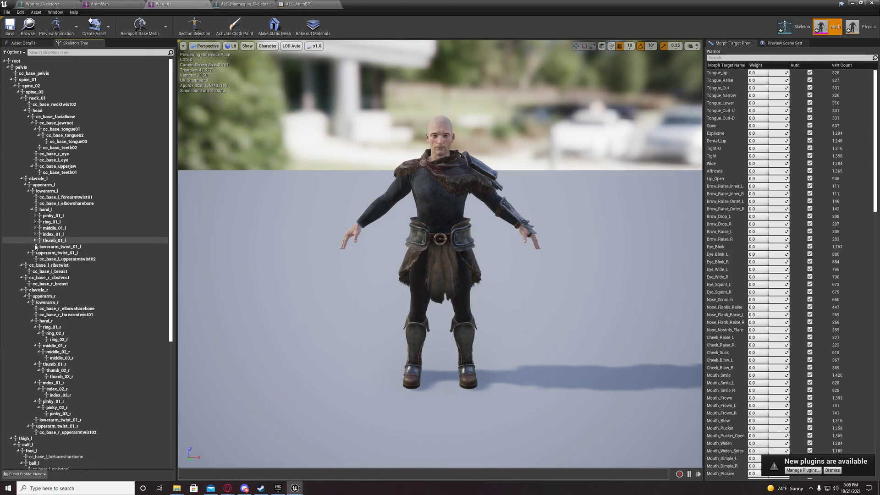
{"action": "left_click", "coordinate": [50, 210]}
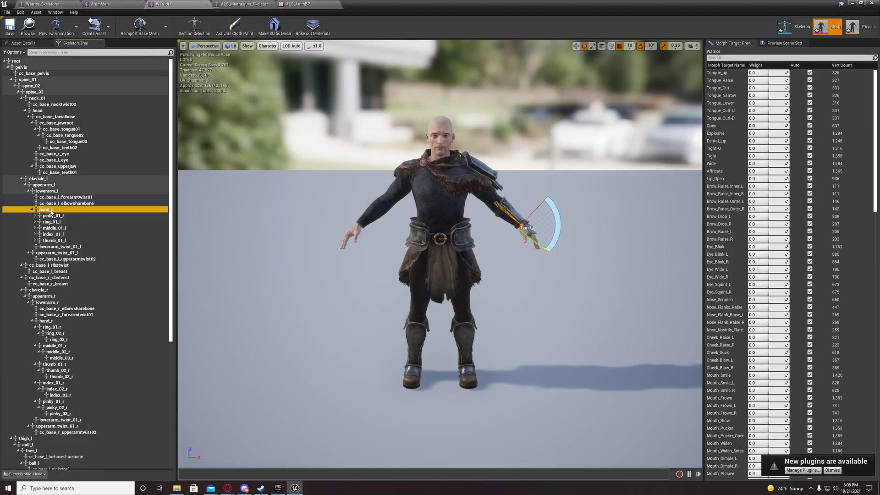
{"action": "right_click", "coordinate": [46, 210]}
{"action": "mouse_move", "coordinate": [127, 261]}
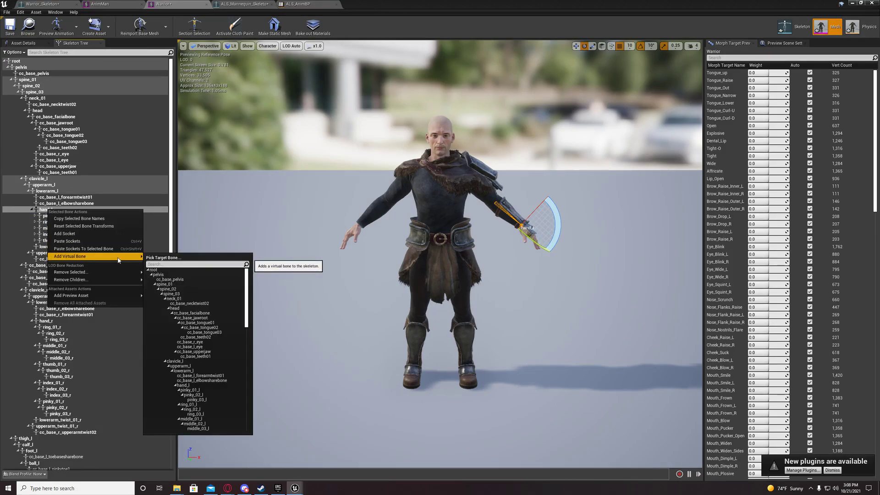
{"action": "type", "text": "ik"}
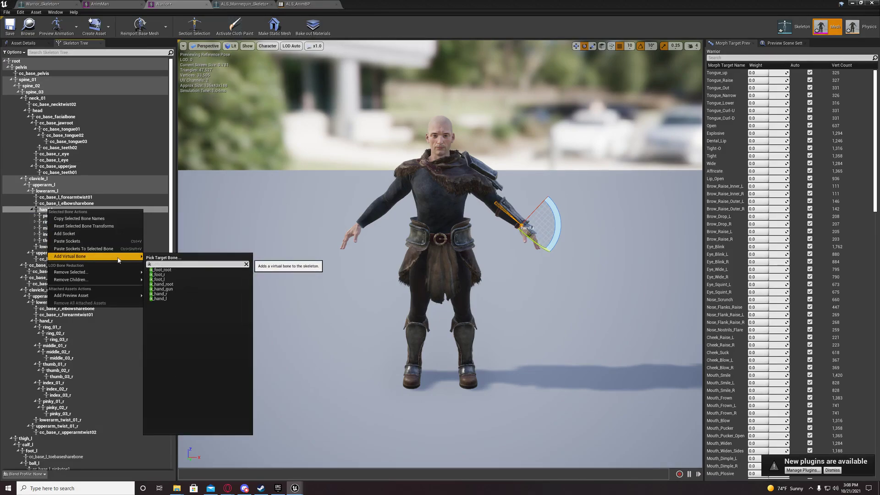
{"action": "left_click", "coordinate": [162, 289]}
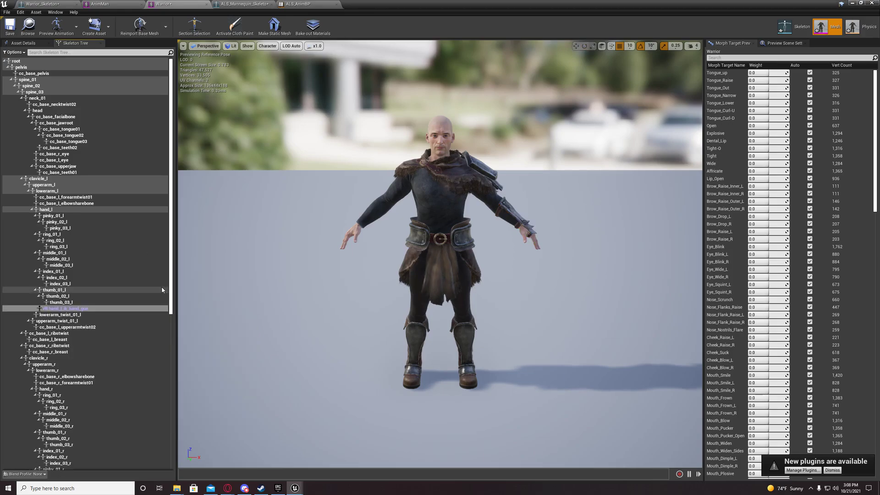
- Copy the mannequin's bone name and rename the new virtual bone LHS_ik_hand_gun
{"action": "left_click", "coordinate": [111, 4]}
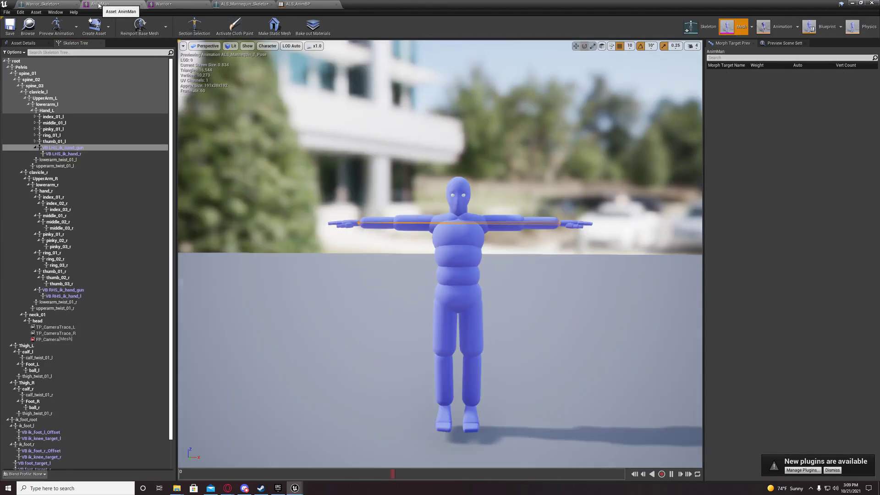
{"action": "double_click", "coordinate": [53, 148]}
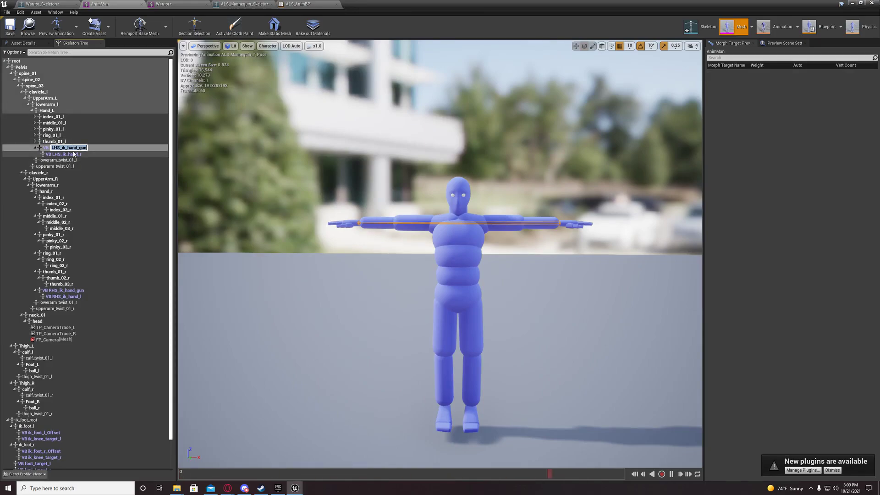
{"action": "left_click", "coordinate": [163, 4]}
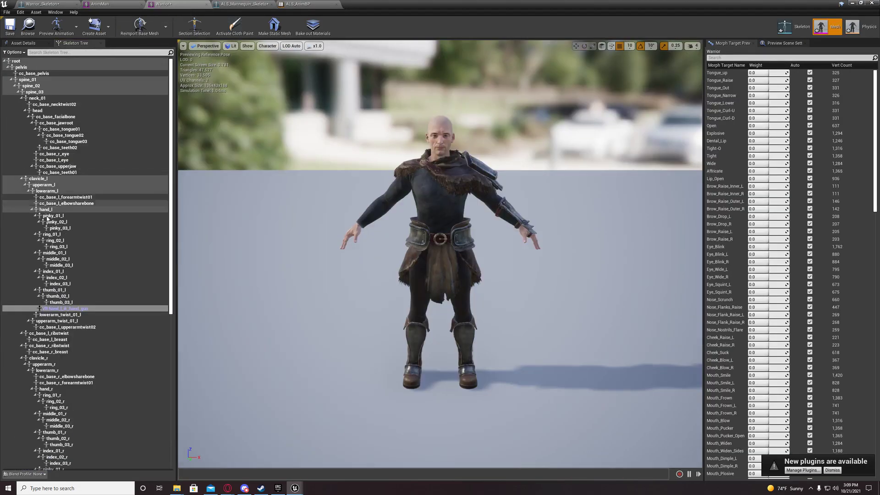
{"action": "double_click", "coordinate": [62, 308]}
{"action": "key", "text": "Return"}
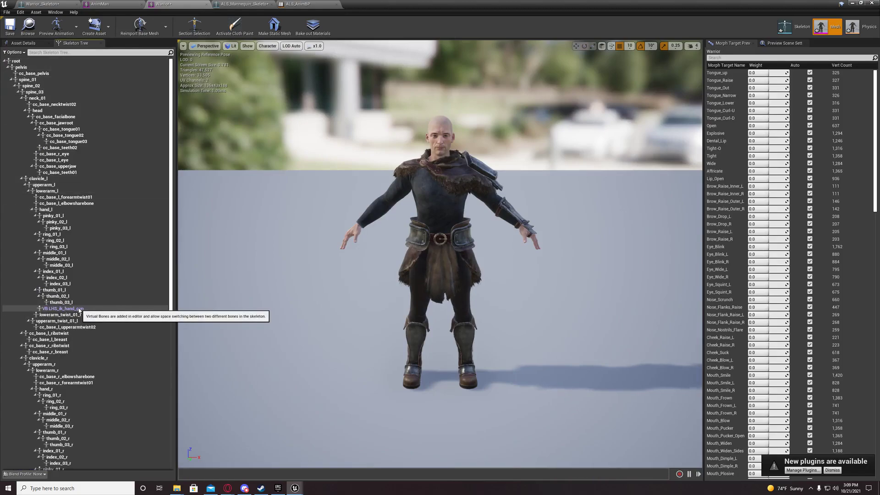
{"action": "right_click", "coordinate": [79, 310]}
{"action": "left_click", "coordinate": [57, 309]}
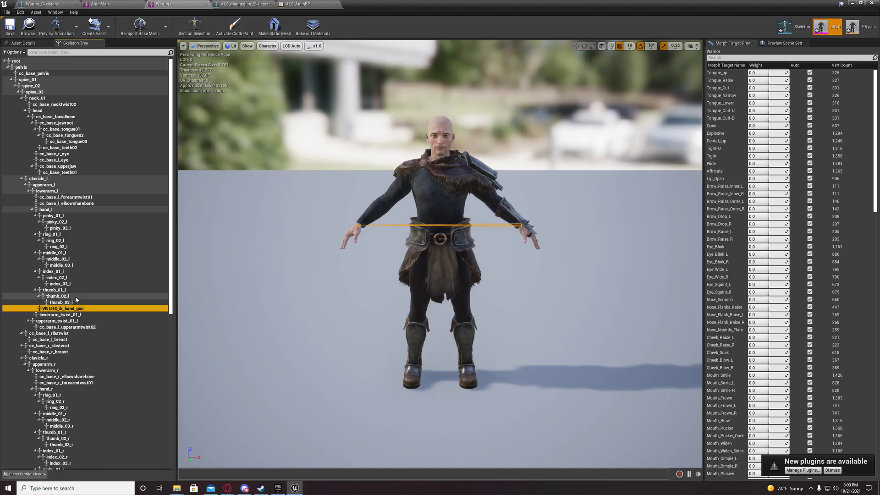
- Select the mannequin's VB LHS_ik_hand_r virtual bone and orbit the viewport under its arm
{"action": "left_click", "coordinate": [101, 4]}
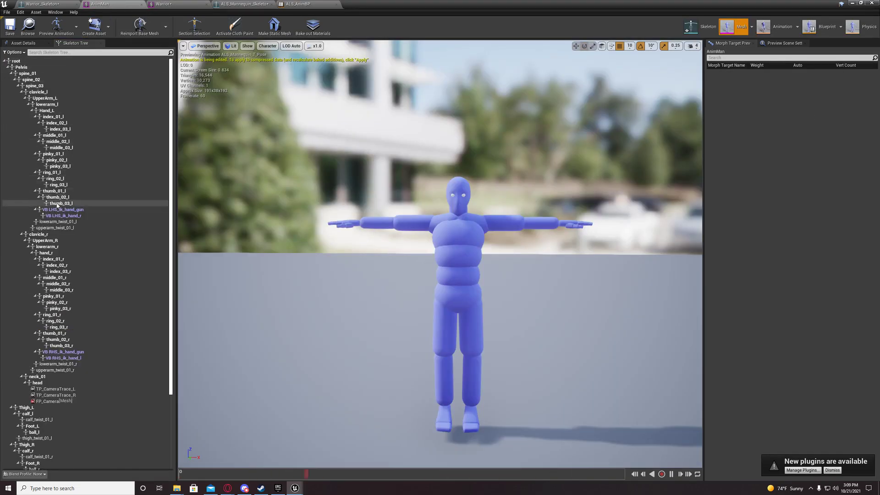
{"action": "left_click", "coordinate": [63, 217]}
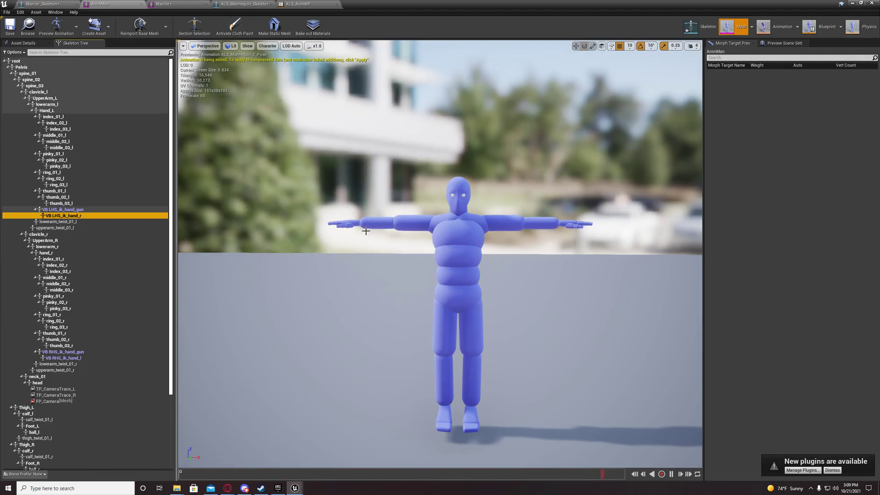
{"action": "scroll", "coordinate": [366, 231], "scroll_direction": "up", "scroll_amount": 6}
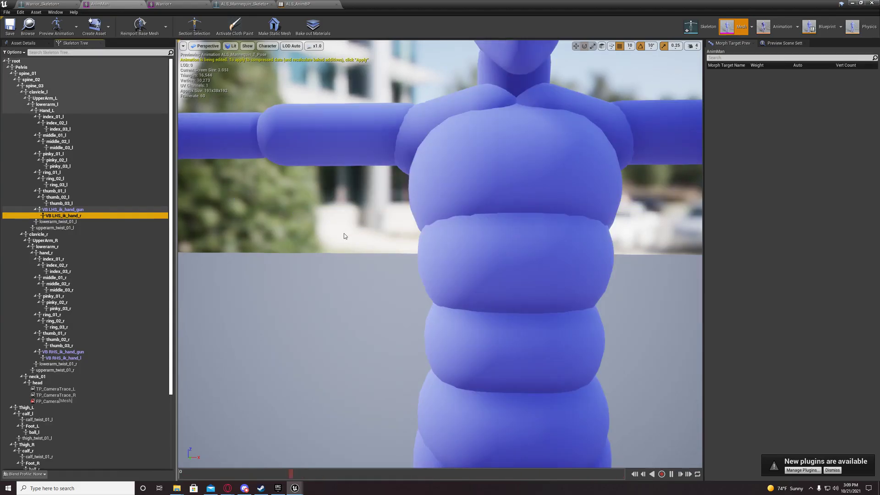
{"action": "scroll", "coordinate": [343, 233], "scroll_direction": "down", "scroll_amount": 6}
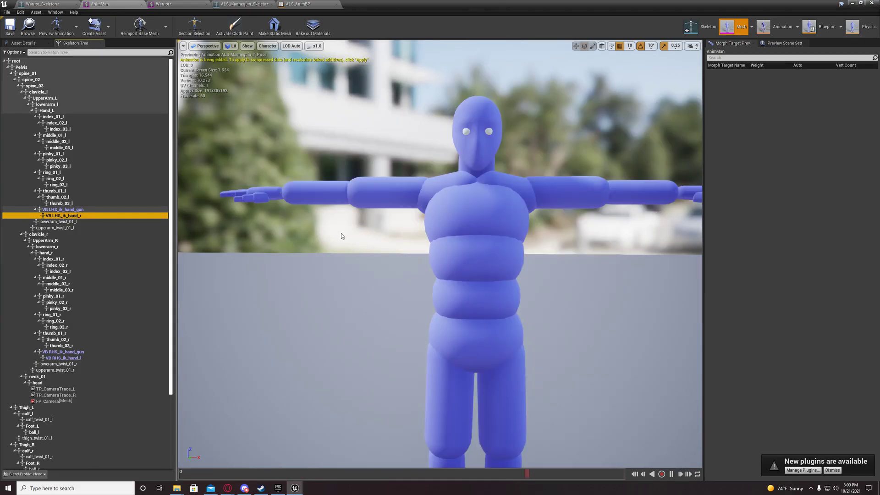
{"action": "left_click_drag", "start_coordinate": [342, 232], "coordinate": [310, 225]}
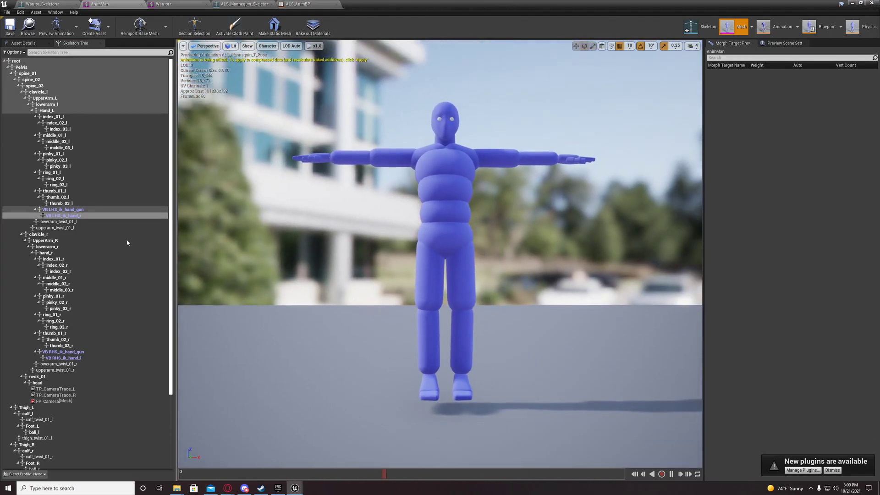
{"action": "left_click", "coordinate": [75, 217]}
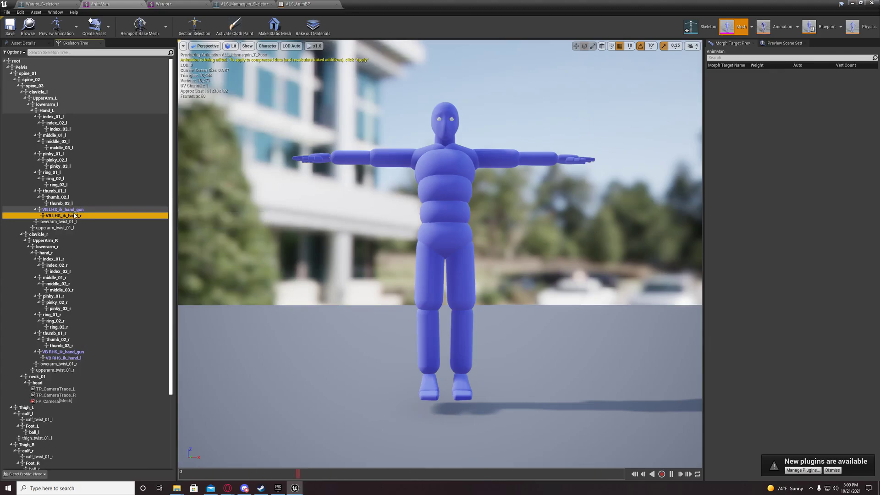
- On the Warrior skeleton, add a virtual bone from VB LHS_ik_hand_gun to ik_hand_r
{"action": "left_click", "coordinate": [186, 7]}
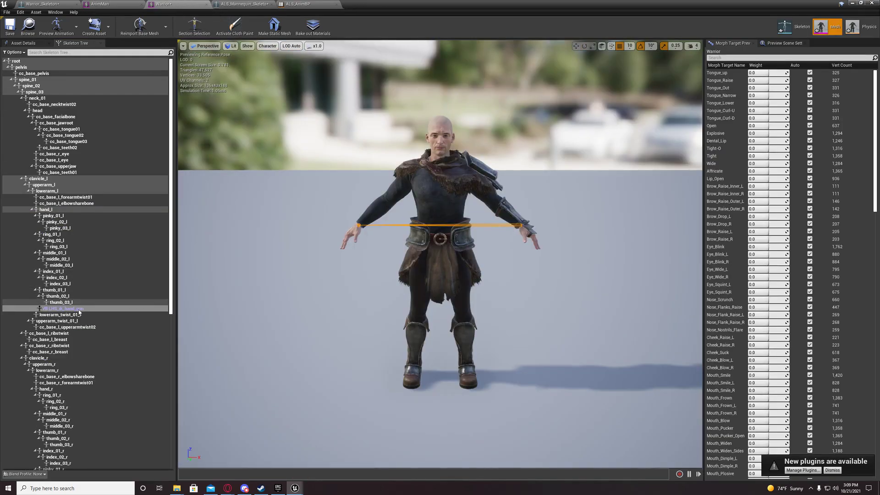
{"action": "right_click", "coordinate": [62, 309]}
{"action": "mouse_move", "coordinate": [87, 339]}
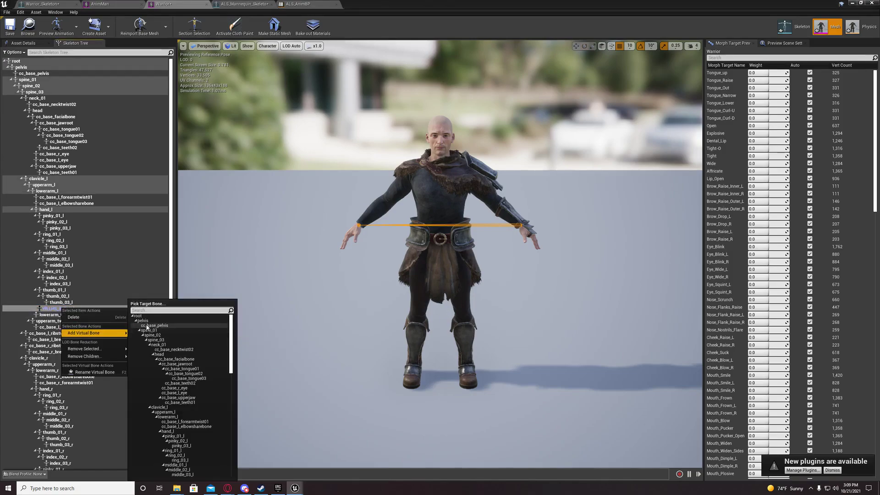
{"action": "type", "text": "ik"}
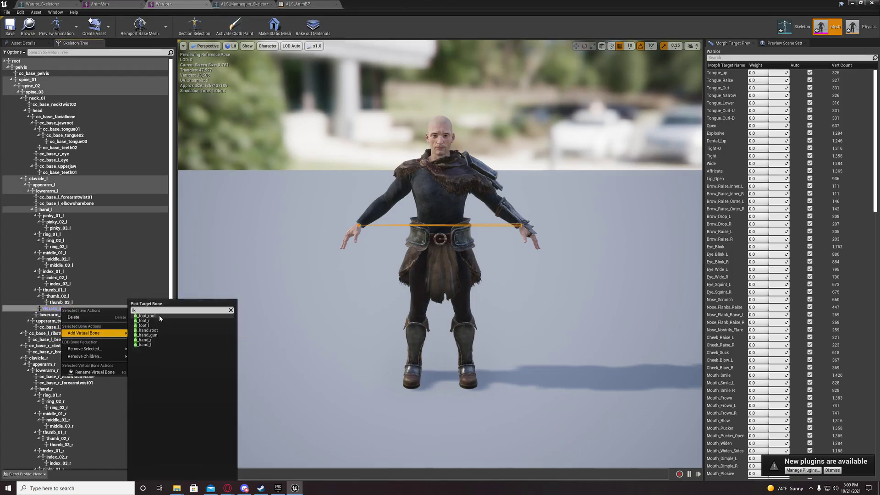
{"action": "left_click", "coordinate": [144, 340]}
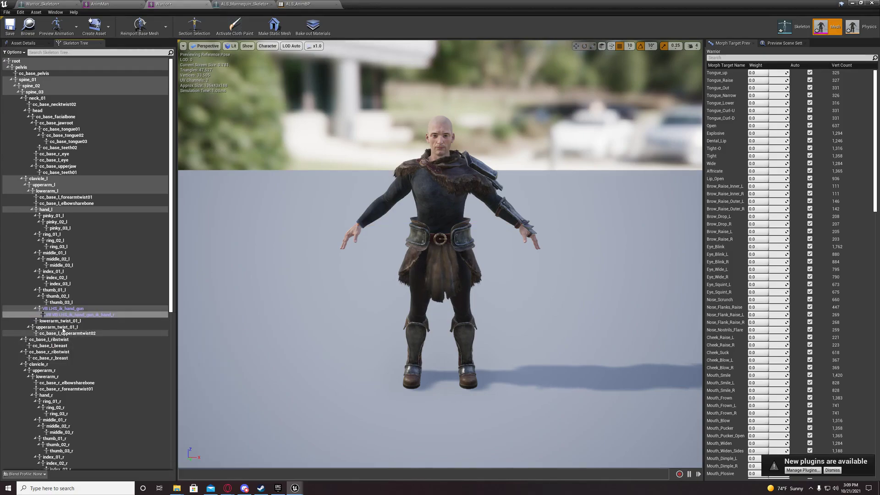
- Rename the chained virtual bone LHS_ik_hand_r, check both LHS bones, and collapse upperarm_l
{"action": "left_click", "coordinate": [108, 5]}
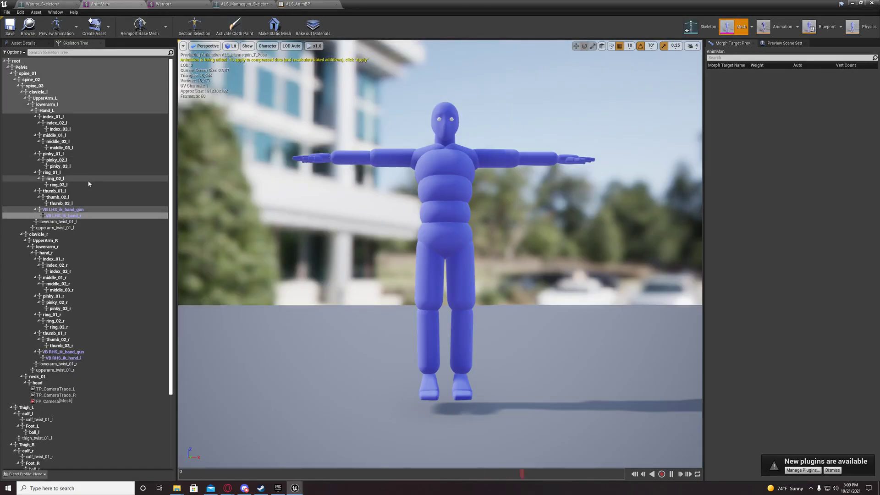
{"action": "left_click", "coordinate": [74, 216]}
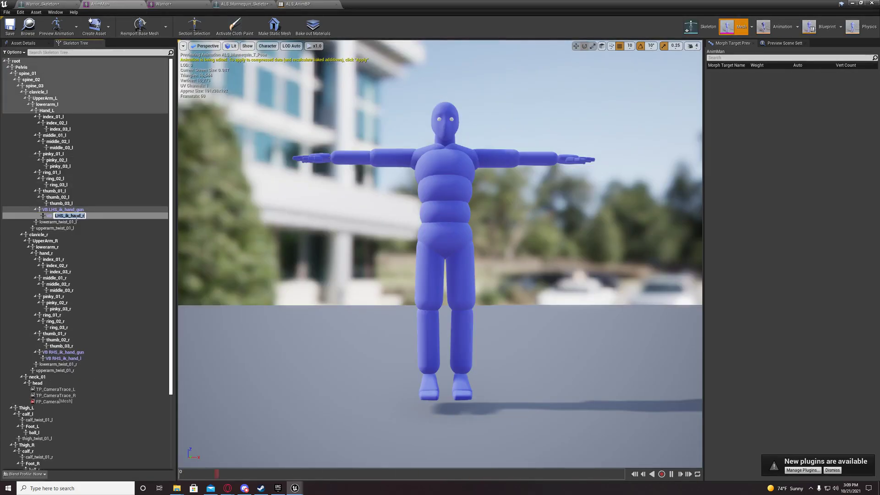
{"action": "left_click", "coordinate": [163, 4]}
{"action": "left_click", "coordinate": [72, 314]}
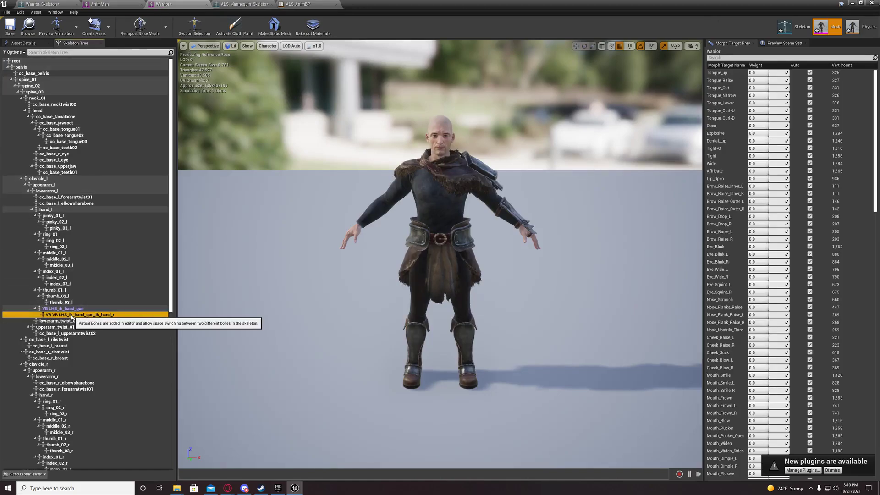
{"action": "left_click", "coordinate": [90, 309]}
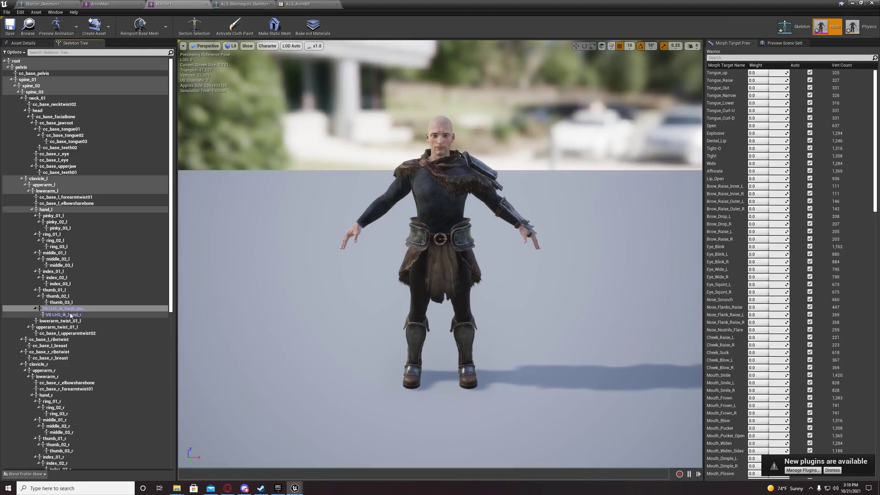
{"action": "left_click", "coordinate": [71, 315]}
{"action": "left_click", "coordinate": [77, 309]}
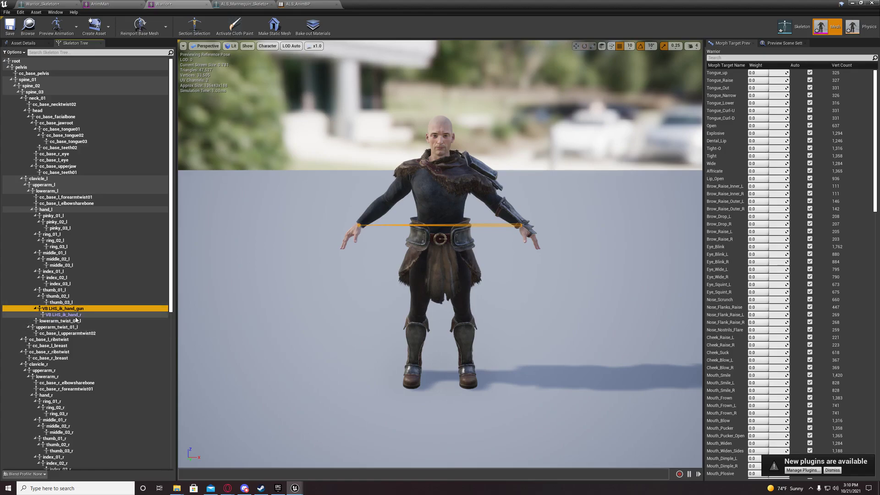
{"action": "left_click", "coordinate": [44, 315]}
{"action": "scroll", "coordinate": [440, 254], "scroll_direction": "up", "scroll_amount": 10}
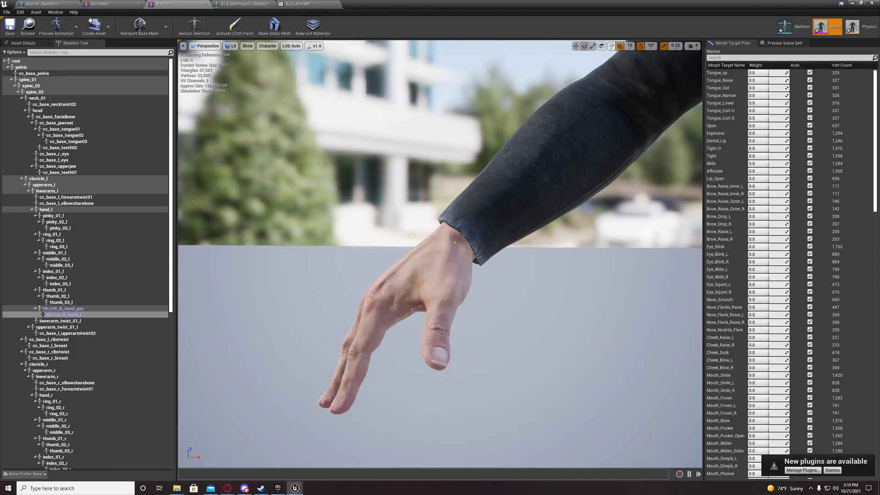
{"action": "scroll", "coordinate": [440, 254], "scroll_direction": "down", "scroll_amount": 10}
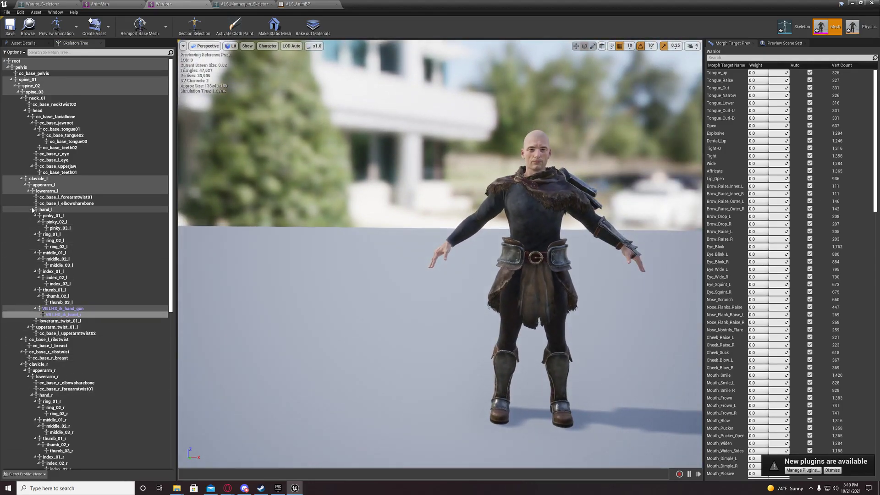
{"action": "left_click", "coordinate": [27, 184]}
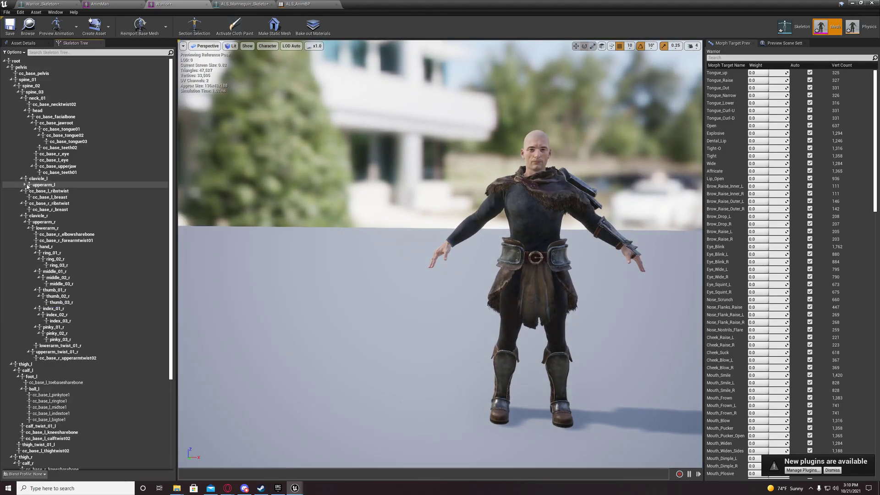
- Collapse Warrior's right finger bones and frame the mannequin's VB RHS_ik_hand_gun for reference
{"action": "left_click", "coordinate": [35, 252]}
{"action": "left_click", "coordinate": [36, 259]}
{"action": "left_click", "coordinate": [36, 265]}
{"action": "left_click", "coordinate": [36, 272]}
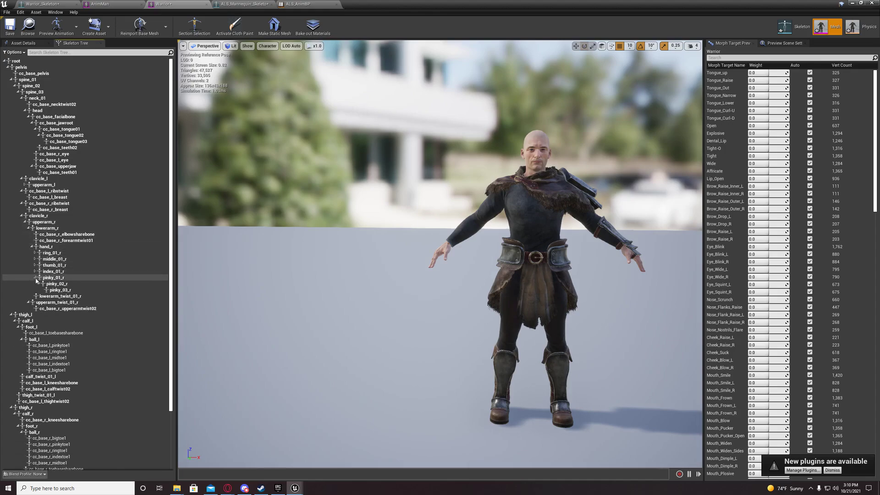
{"action": "left_click", "coordinate": [35, 278]}
{"action": "left_click", "coordinate": [46, 246]}
{"action": "right_click", "coordinate": [47, 248]}
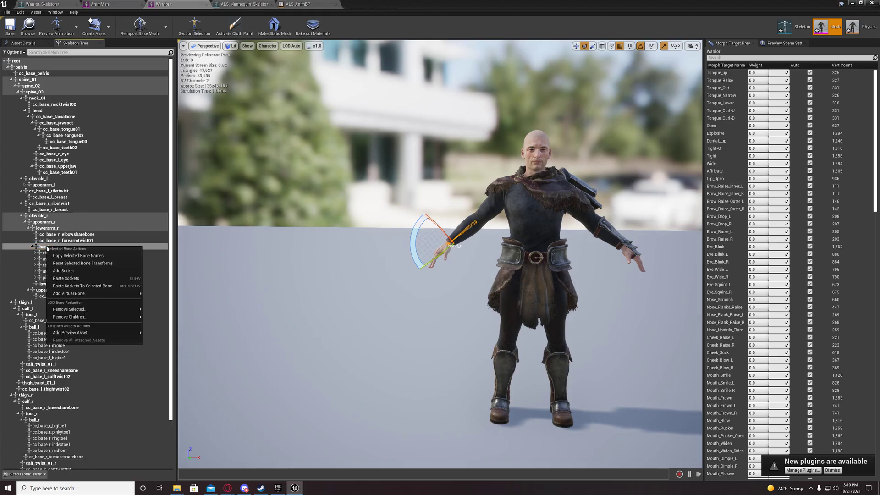
{"action": "left_click", "coordinate": [40, 243]}
{"action": "left_click", "coordinate": [105, 4]}
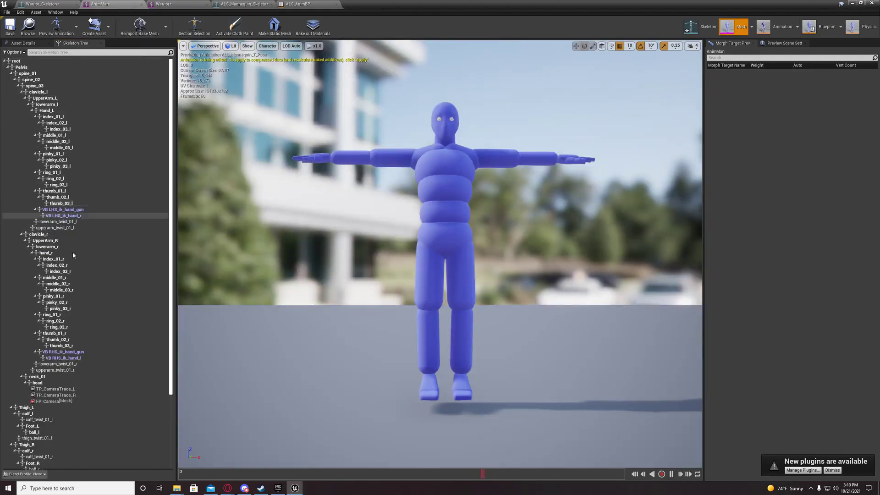
{"action": "left_click", "coordinate": [44, 352]}
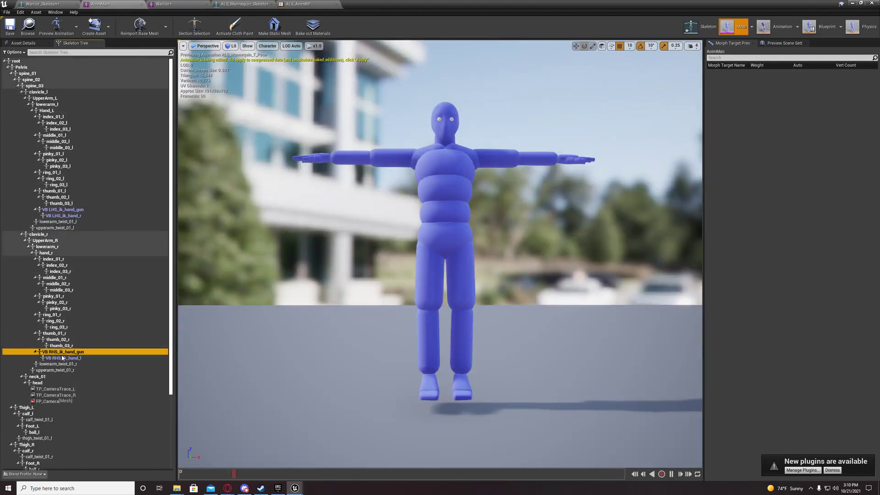
{"action": "mouse_move", "coordinate": [261, 255]}
{"action": "left_mouse_down"}
{"action": "mouse_move", "coordinate": [257, 229]}
{"action": "mouse_move", "coordinate": [269, 261]}
{"action": "left_mouse_up"}
{"action": "key", "text": "f"}
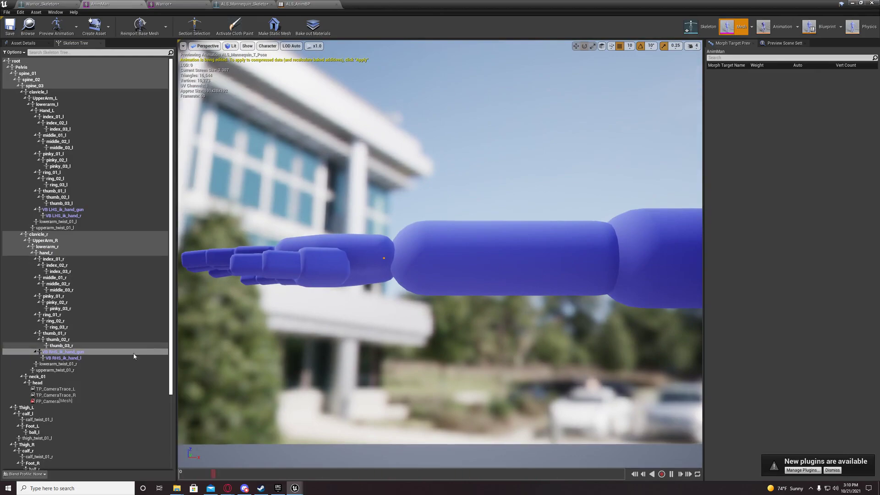
{"action": "left_click", "coordinate": [159, 5]}
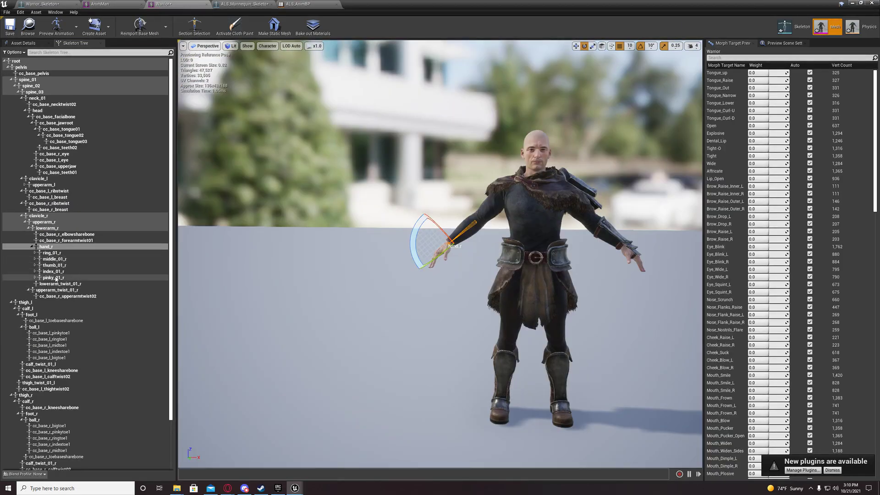
- Add a virtual bone from Warrior's hand_r to ik_hand_gun
{"action": "right_click", "coordinate": [49, 247]}
{"action": "mouse_move", "coordinate": [101, 301]}
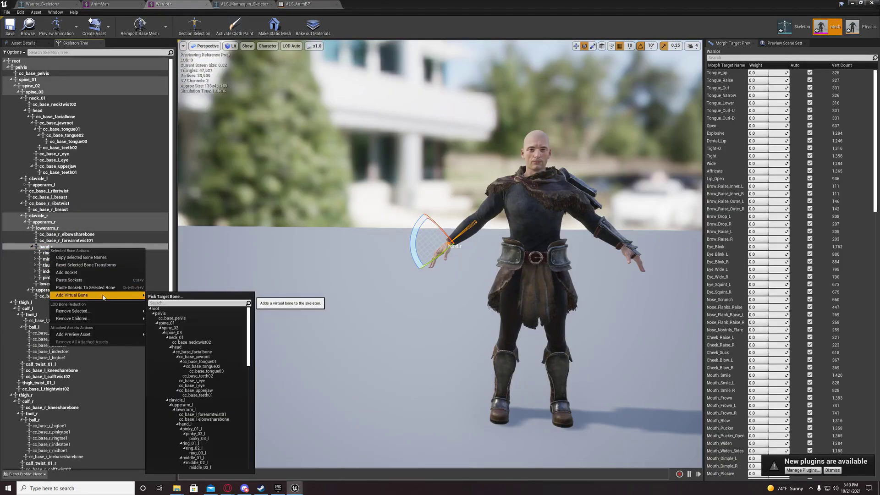
{"action": "type", "text": "ik"}
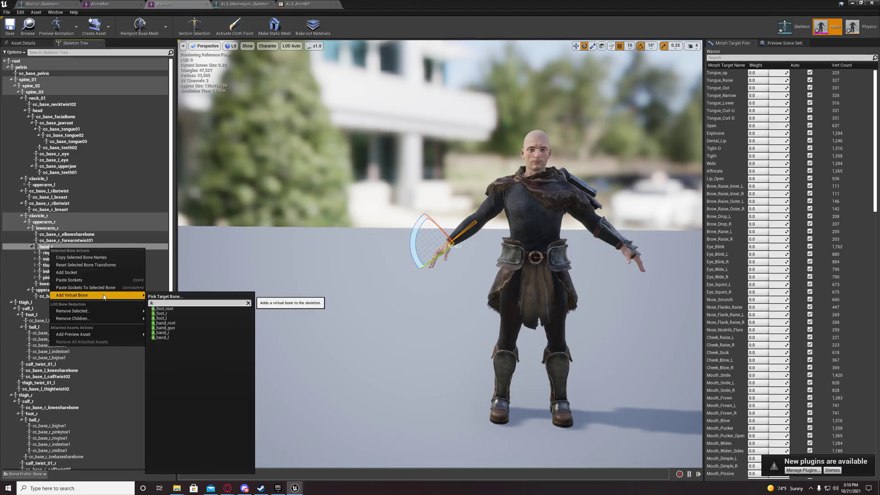
{"action": "left_click", "coordinate": [167, 328]}
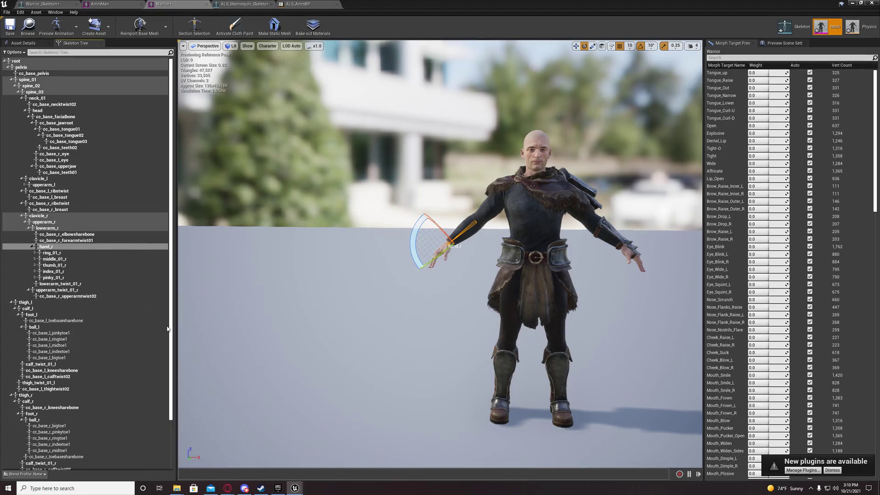
- Rename the new virtual bone RHS_ik_hand_gun, copying the mannequin's name, and compare views
{"action": "left_click", "coordinate": [106, 5]}
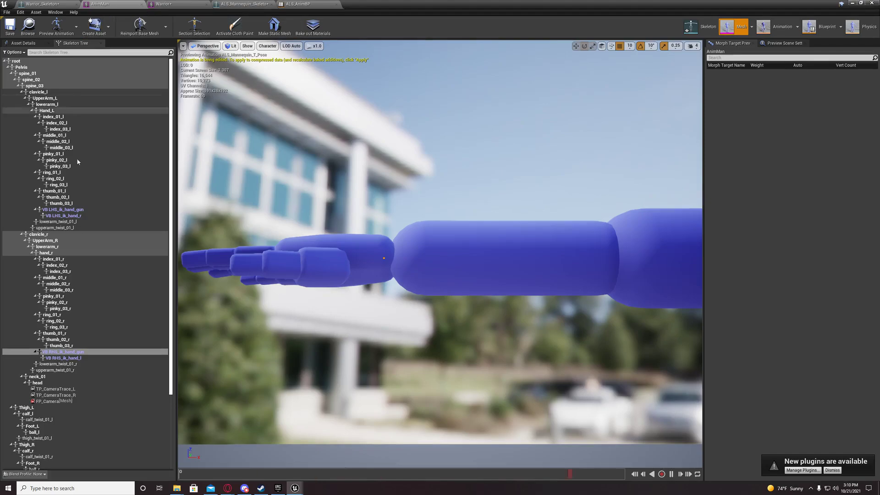
{"action": "double_click", "coordinate": [69, 352]}
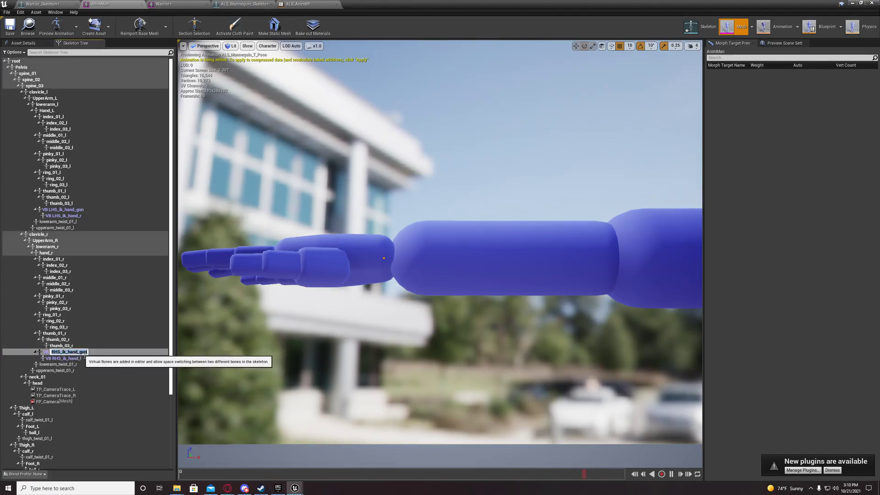
{"action": "left_click", "coordinate": [163, 5]}
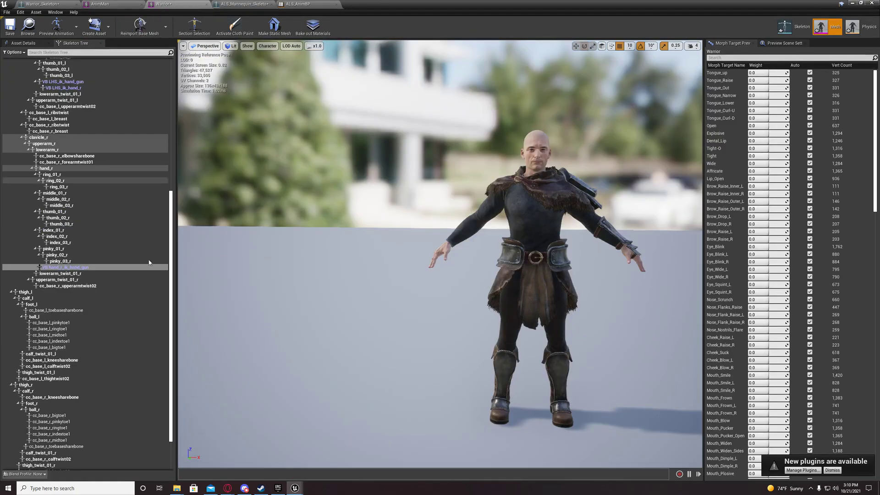
{"action": "double_click", "coordinate": [73, 267]}
{"action": "key", "text": "Return"}
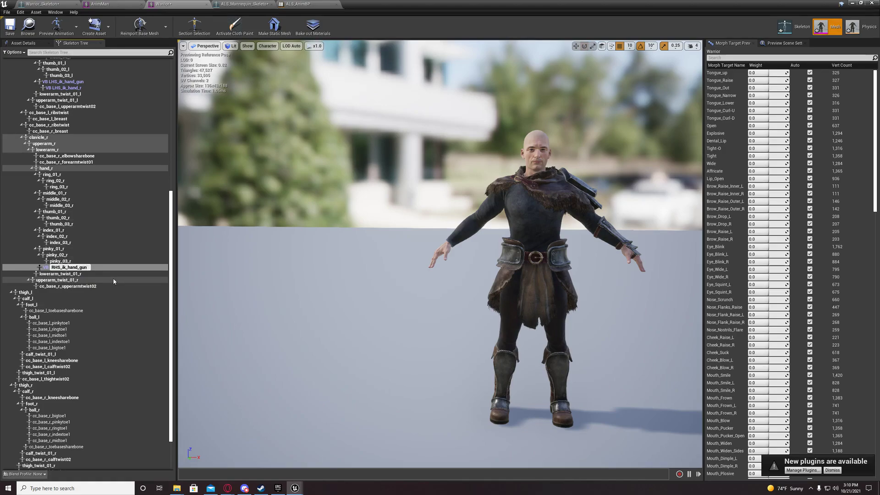
{"action": "key", "text": "Return"}
{"action": "scroll", "coordinate": [84, 342], "scroll_direction": "up", "scroll_amount": 3}
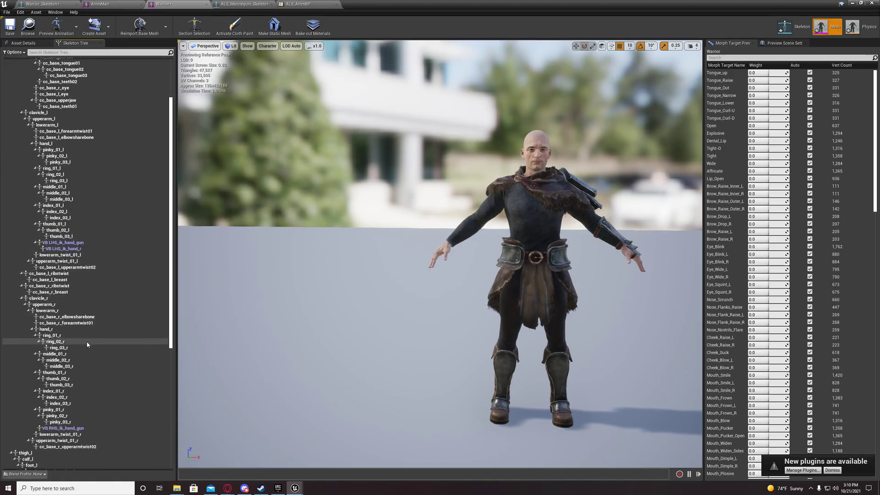
{"action": "left_click", "coordinate": [69, 329]}
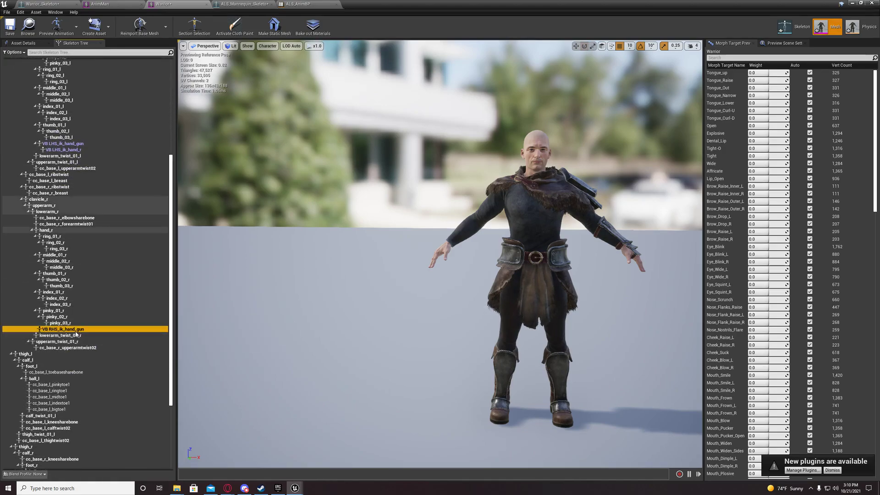
{"action": "left_click", "coordinate": [105, 4]}
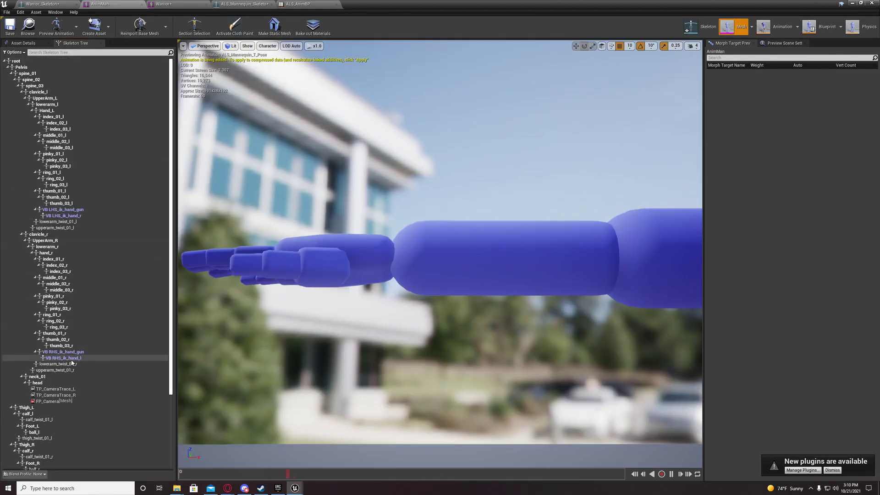
{"action": "right_click_drag", "start_coordinate": [275, 349], "coordinate": [339, 321]}
- Add a virtual bone from Warrior's VB RHS_ik_hand_gun to ik_hand_l
{"action": "left_click", "coordinate": [170, 4]}
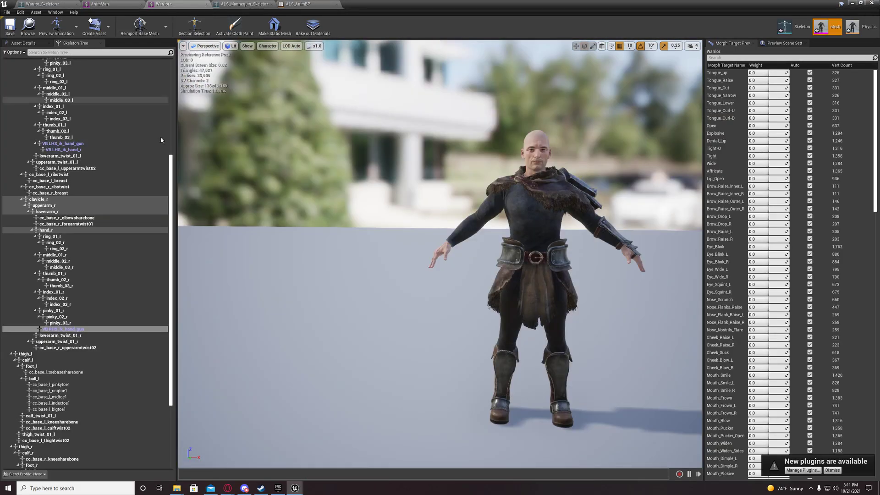
{"action": "left_click", "coordinate": [59, 329]}
{"action": "right_click", "coordinate": [58, 328]}
{"action": "mouse_move", "coordinate": [102, 355]}
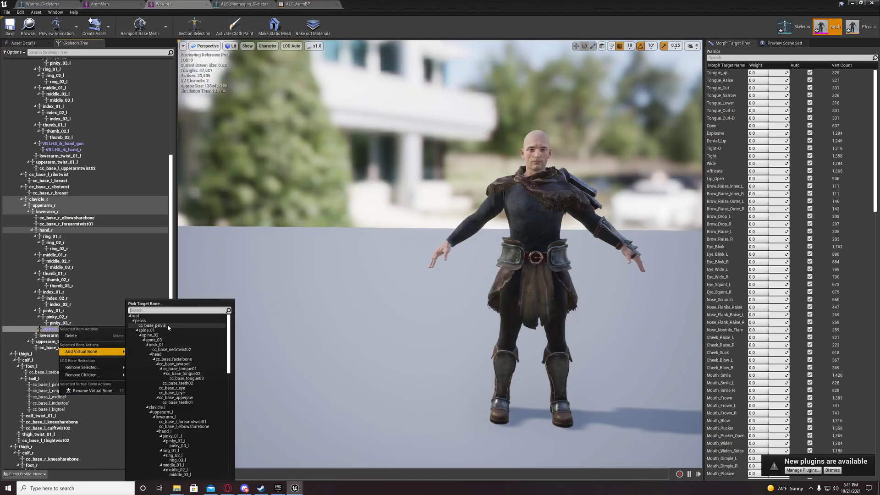
{"action": "type", "text": "ik"}
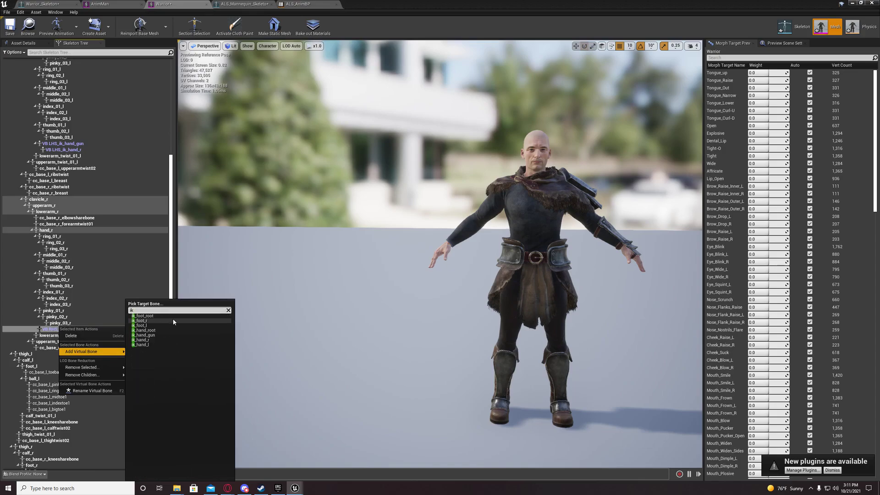
{"action": "left_click", "coordinate": [146, 345]}
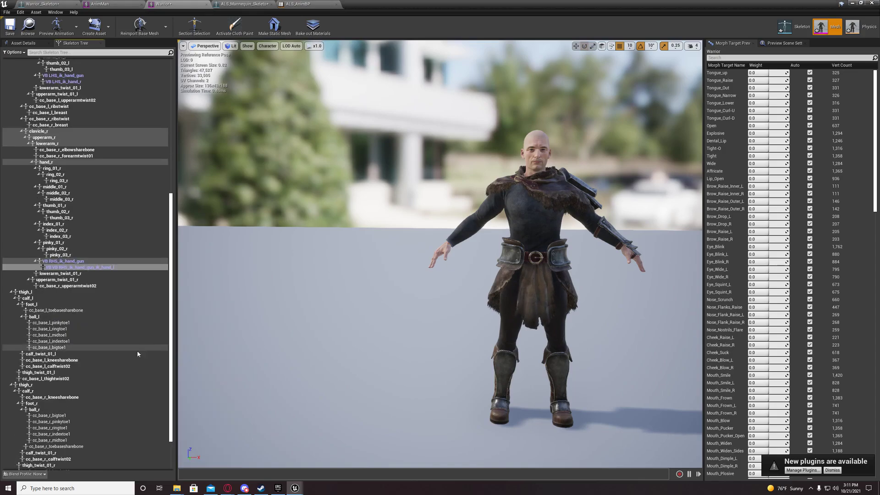
- Rename the chained virtual bone RHS_ik_hand_l using the mannequin's bone name
{"action": "left_click", "coordinate": [100, 4]}
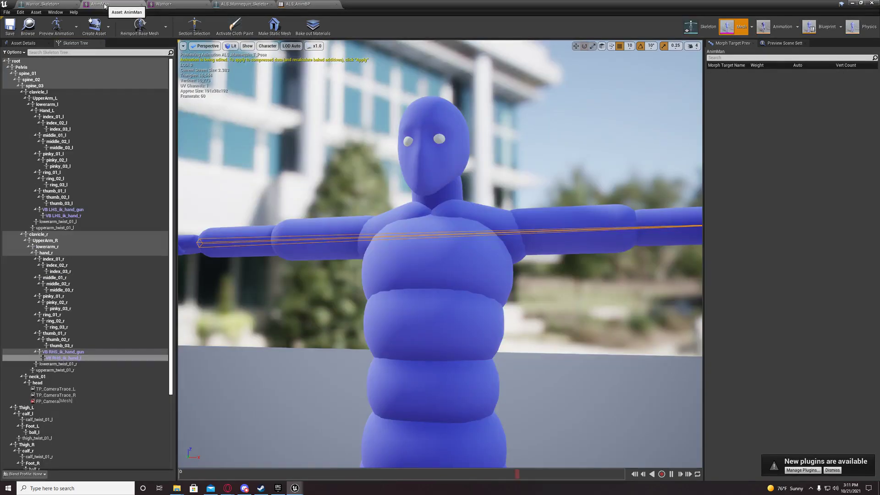
{"action": "double_click", "coordinate": [69, 358]}
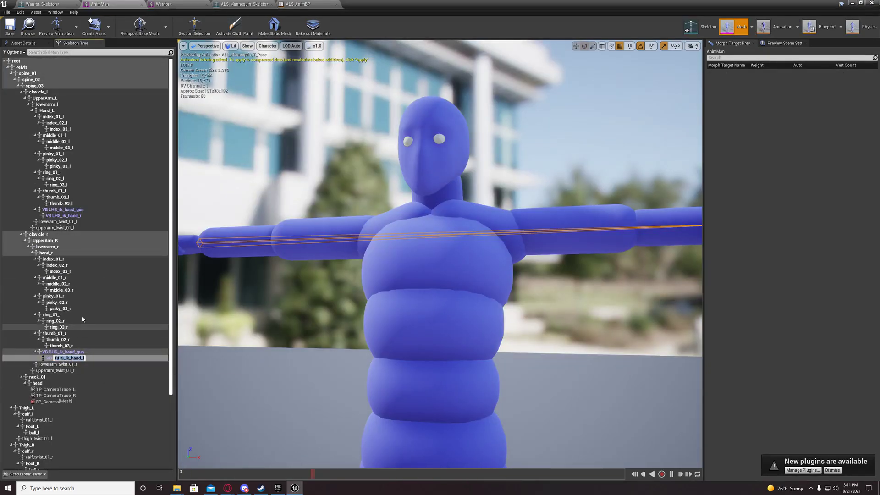
{"action": "left_click", "coordinate": [163, 4]}
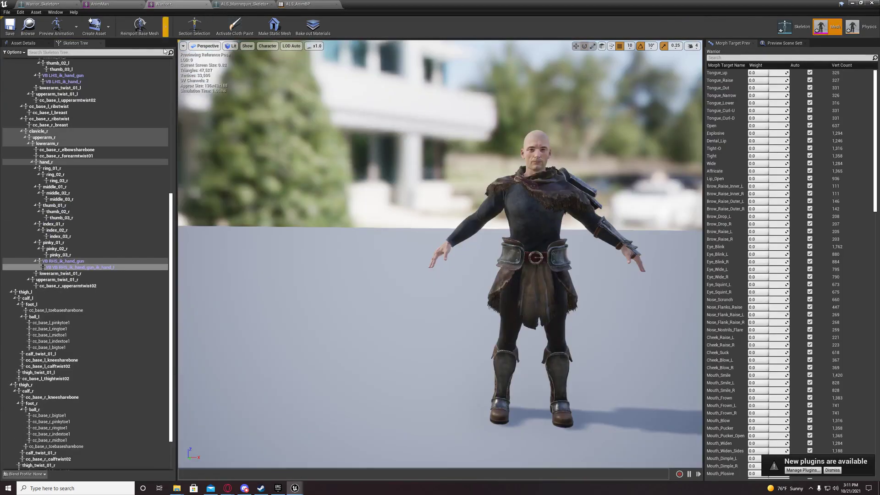
{"action": "left_click", "coordinate": [73, 268]}
{"action": "double_click", "coordinate": [73, 269]}
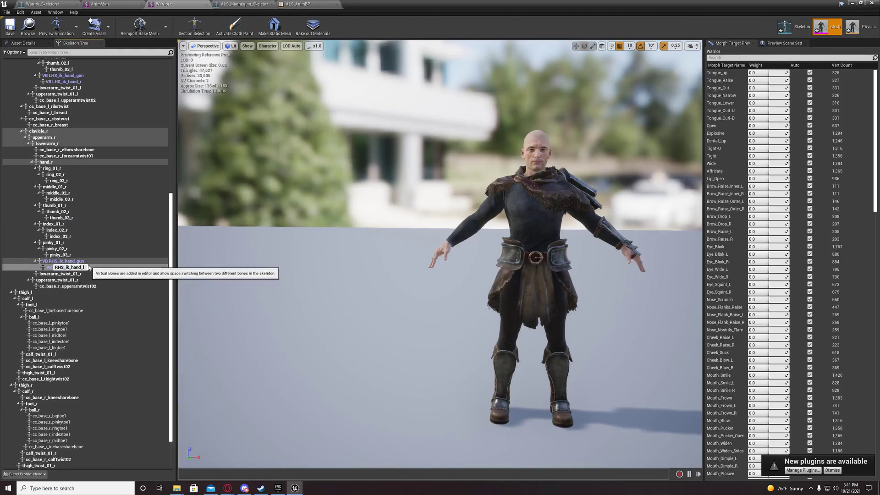
{"action": "left_click", "coordinate": [89, 260]}
- Frame and check VB RHS_ik_hand_gun and VB RHS_ik_hand_l, then switch to AnimMan
{"action": "scroll", "coordinate": [85, 389], "scroll_direction": "down", "scroll_amount": 5}
{"action": "scroll", "coordinate": [84, 378], "scroll_direction": "down", "scroll_amount": 4}
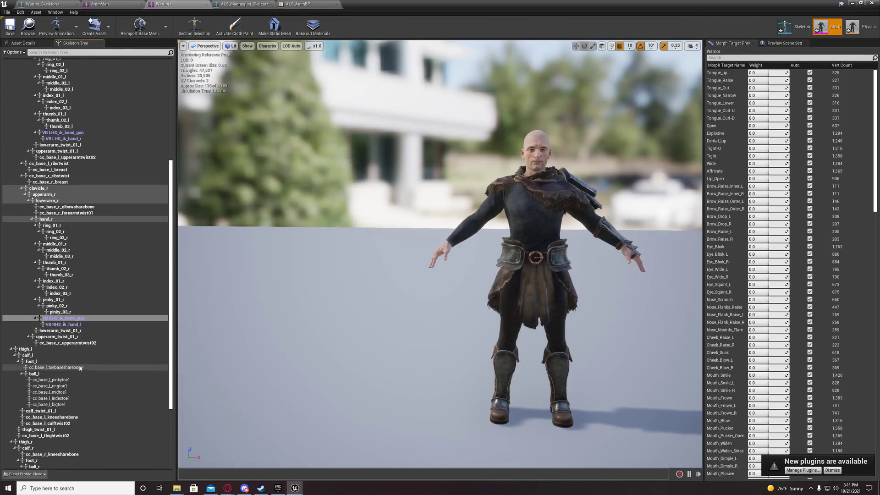
{"action": "left_click", "coordinate": [77, 325]}
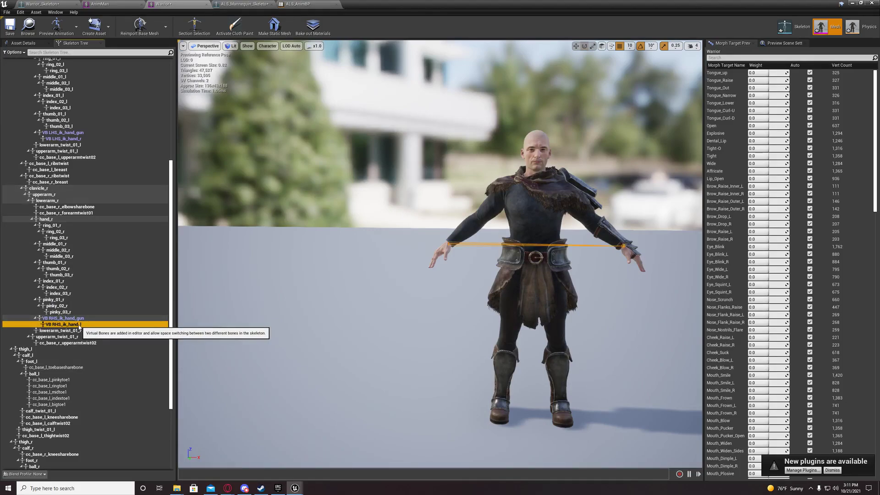
{"action": "left_click", "coordinate": [83, 319]}
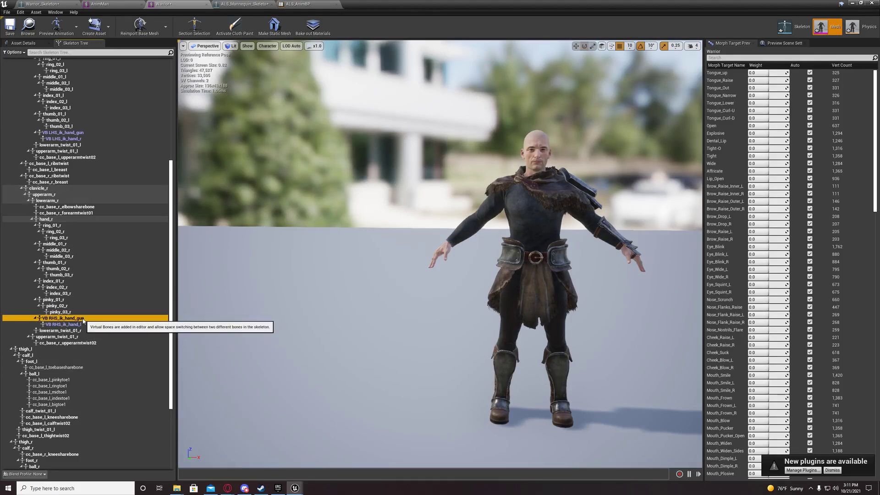
{"action": "key", "text": "f"}
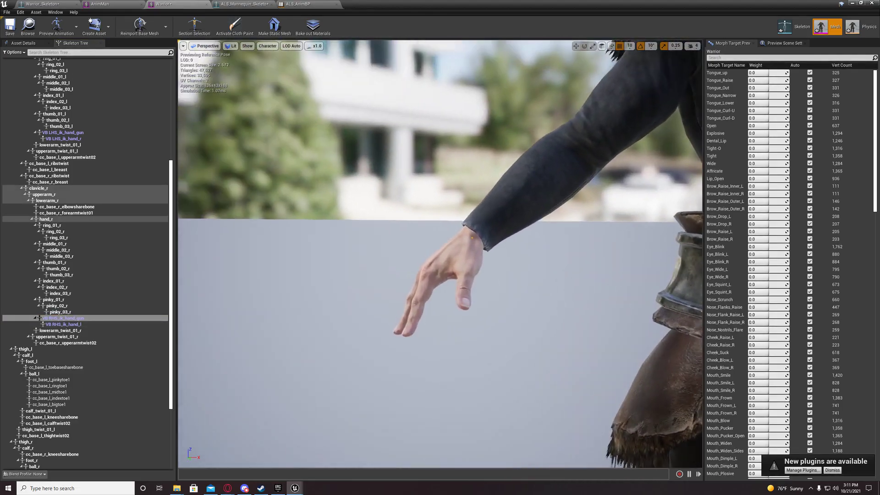
{"action": "scroll", "coordinate": [440, 255], "scroll_direction": "down", "scroll_amount": 3}
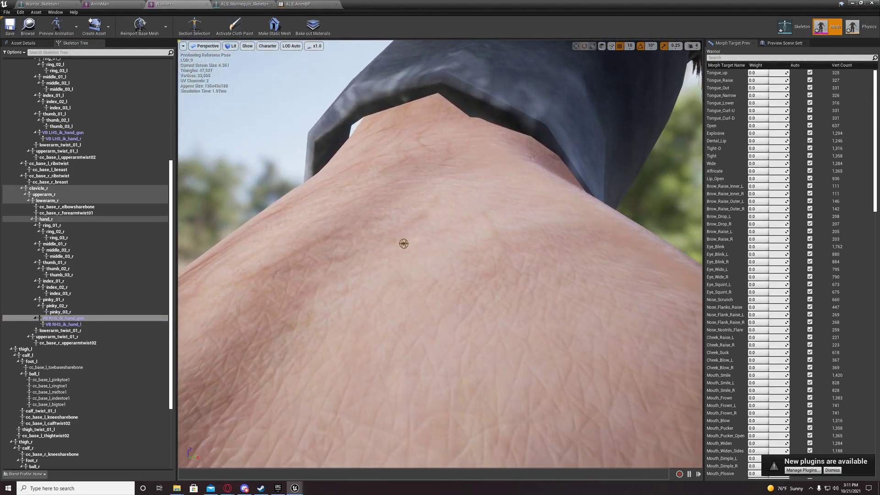
{"action": "scroll", "coordinate": [440, 255], "scroll_direction": "up", "scroll_amount": 5}
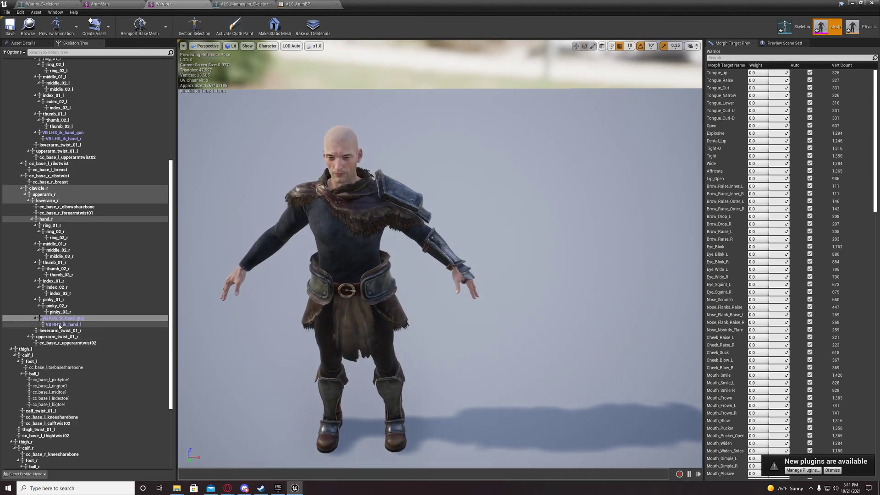
{"action": "left_click", "coordinate": [62, 324]}
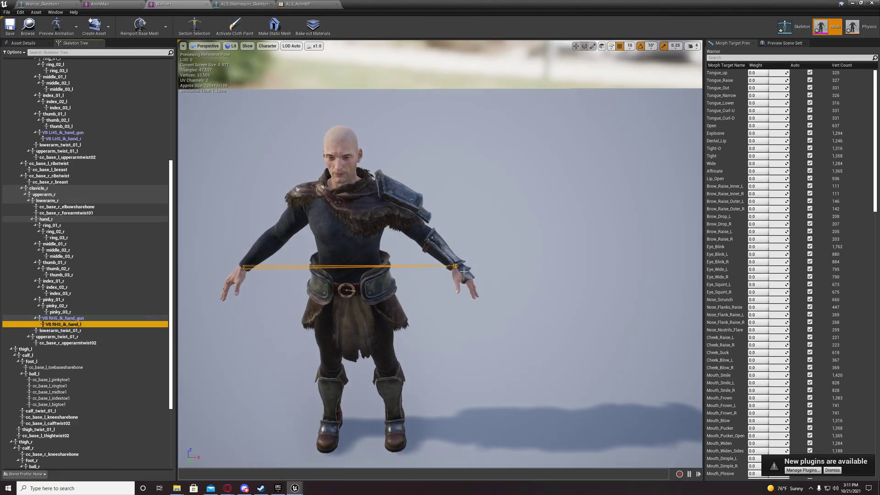
{"action": "scroll", "coordinate": [56, 343], "scroll_direction": "down", "scroll_amount": 4}
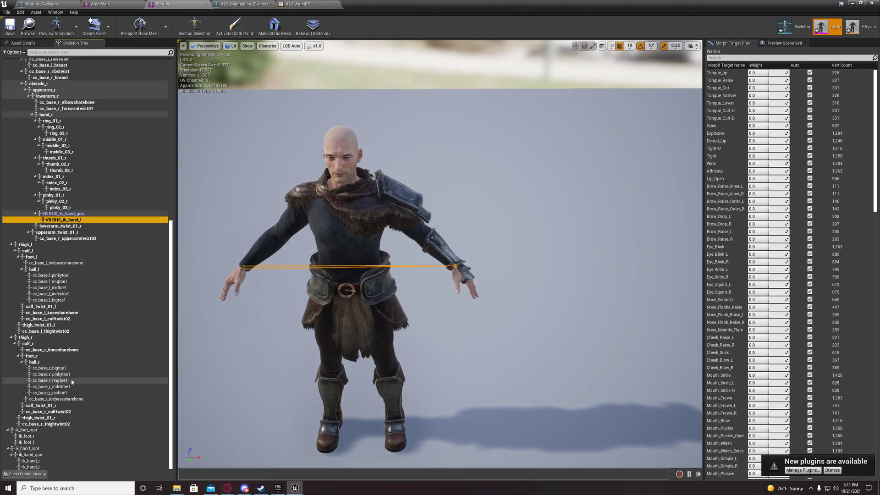
{"action": "left_click", "coordinate": [97, 4]}
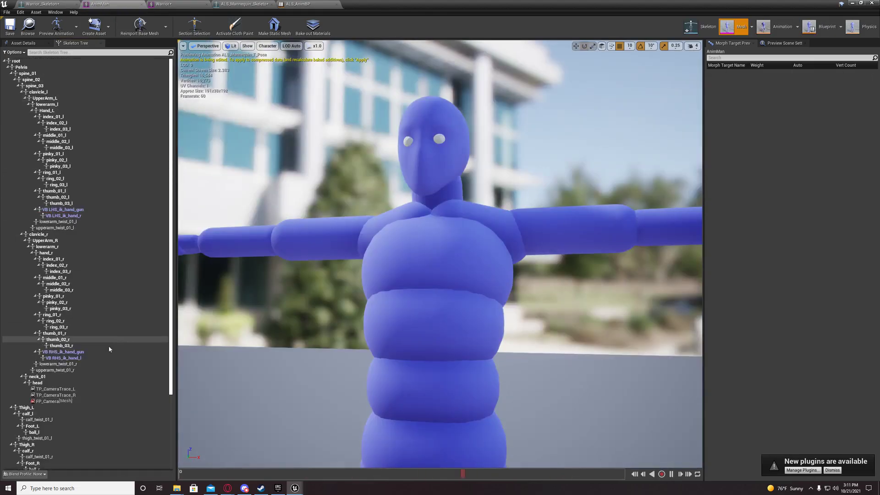
- Inspect the AnimMan VB ik_foot_l_Offset and VB ik_knee_target_l virtual bones, framing the foot
{"action": "scroll", "coordinate": [108, 350], "scroll_direction": "down", "scroll_amount": 3}
{"action": "left_click", "coordinate": [42, 399]}
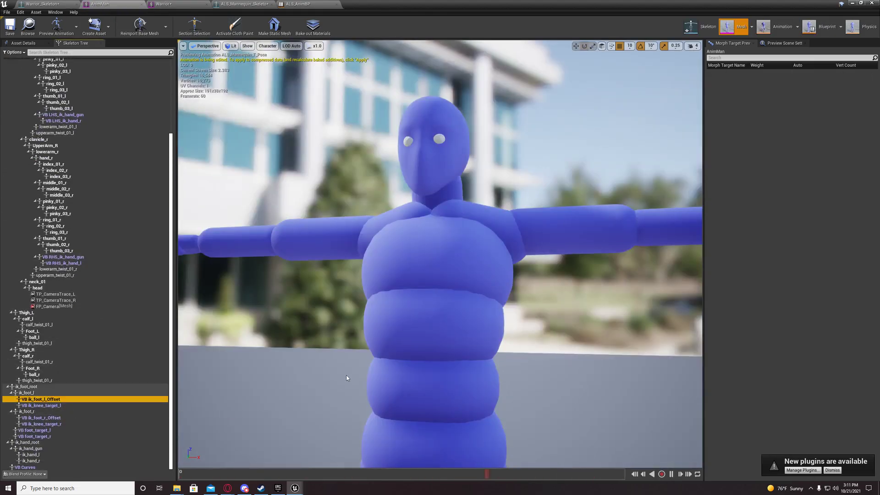
{"action": "key", "text": "f"}
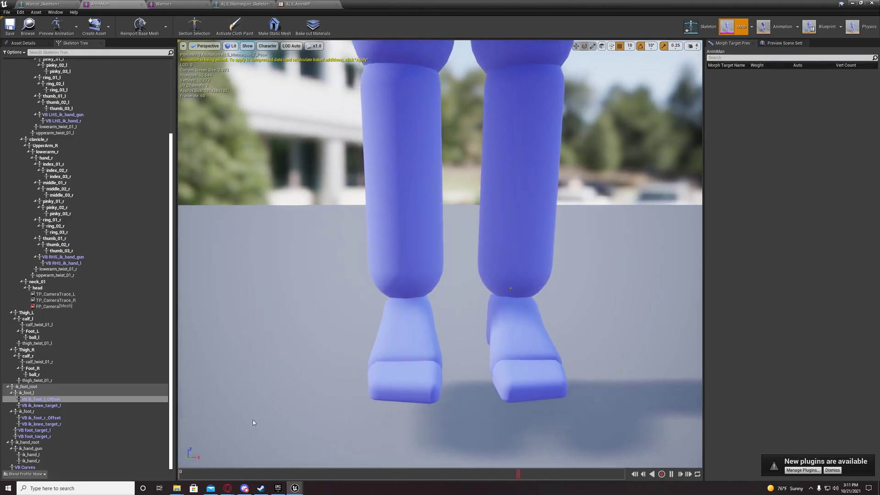
{"action": "left_click", "coordinate": [67, 406]}
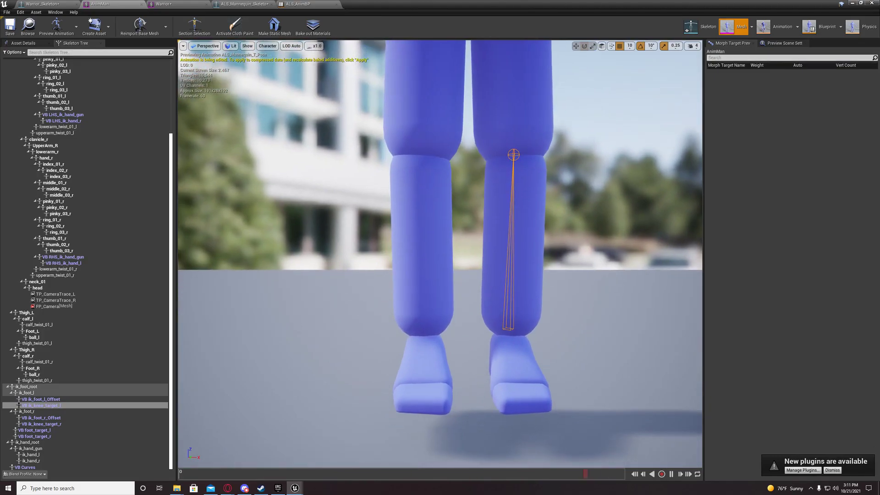
{"action": "left_click", "coordinate": [63, 399]}
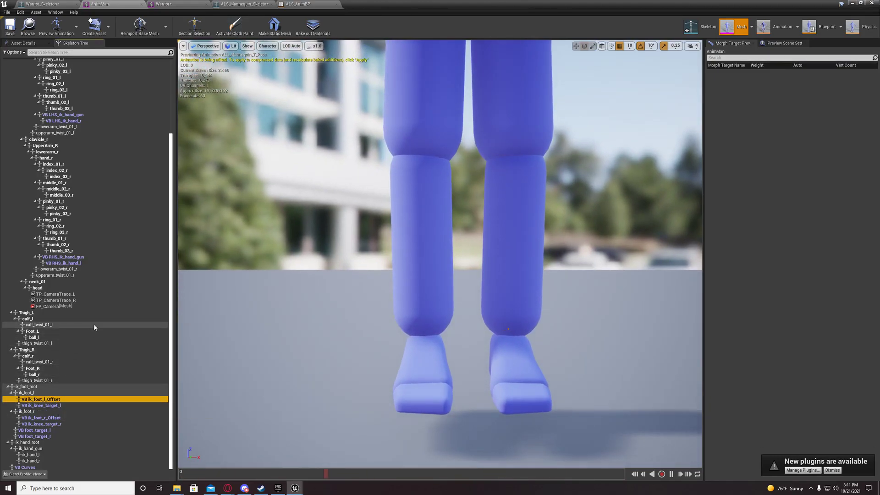
- Inspect the mannequin's right leg bones: ball_r, calf_r, calf_twist_01_r, Foot_R and thigh_twist_01_r
{"action": "scroll", "coordinate": [129, 320], "scroll_direction": "up", "scroll_amount": 3}
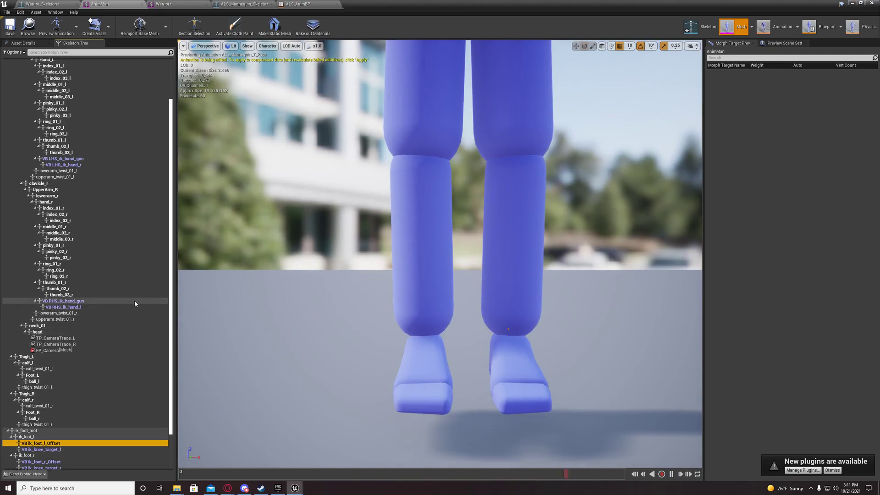
{"action": "scroll", "coordinate": [135, 303], "scroll_direction": "up", "scroll_amount": 3}
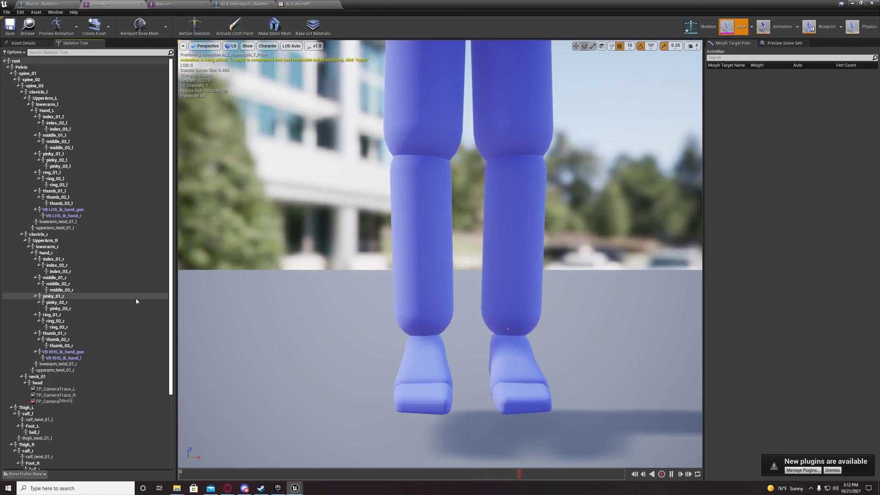
{"action": "scroll", "coordinate": [137, 298], "scroll_direction": "down", "scroll_amount": 6}
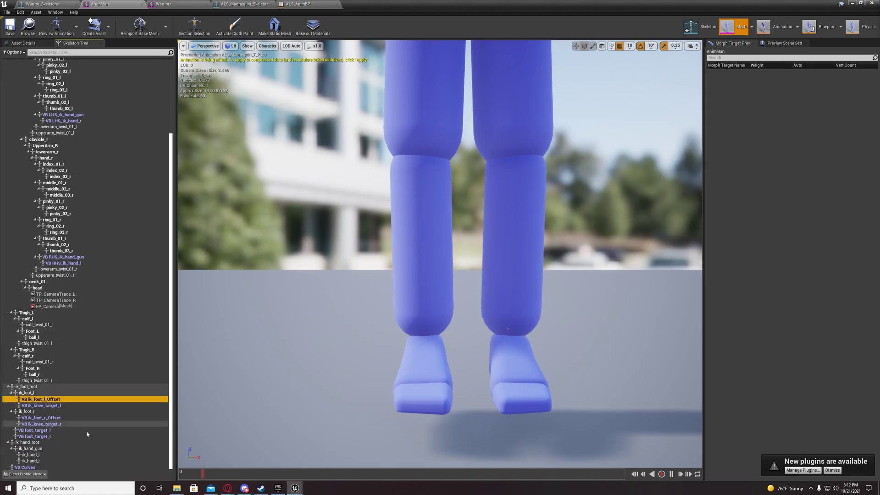
{"action": "left_click", "coordinate": [35, 375]}
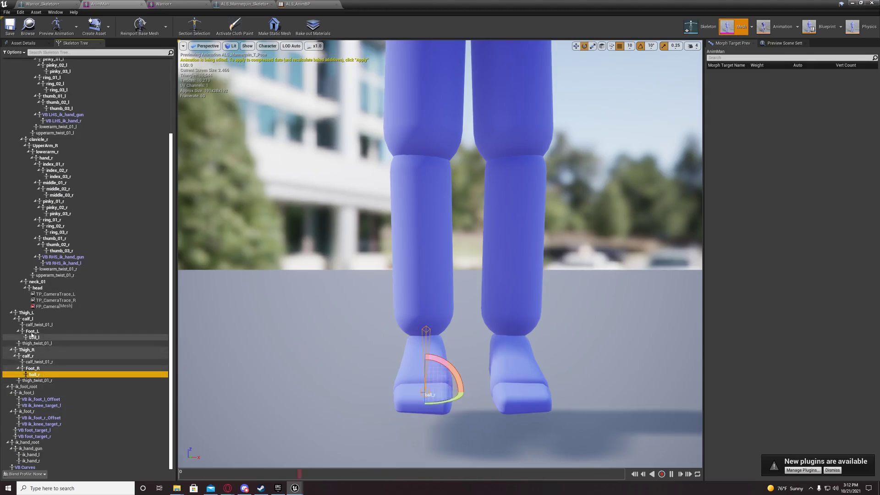
{"action": "left_click", "coordinate": [28, 356]}
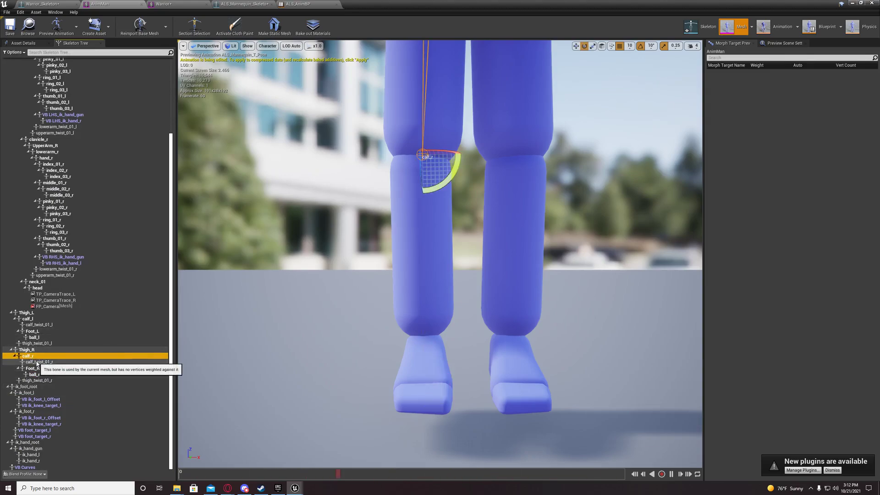
{"action": "left_click", "coordinate": [41, 362]}
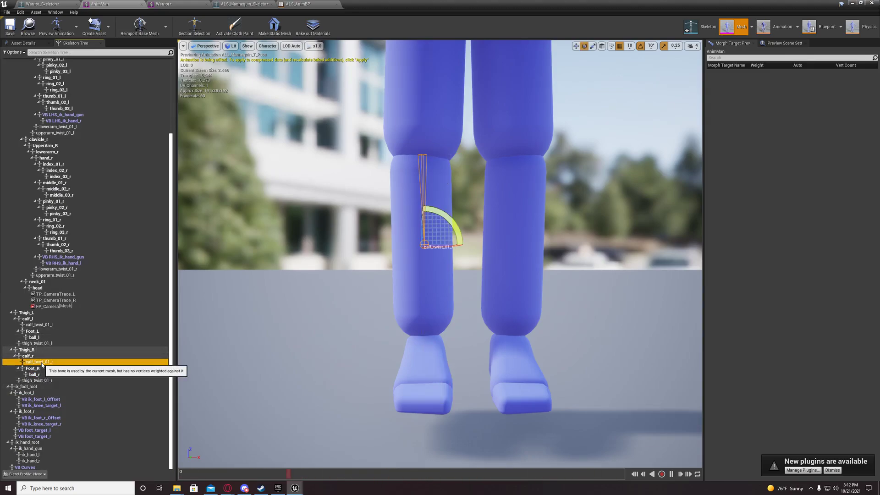
{"action": "left_click", "coordinate": [38, 356]}
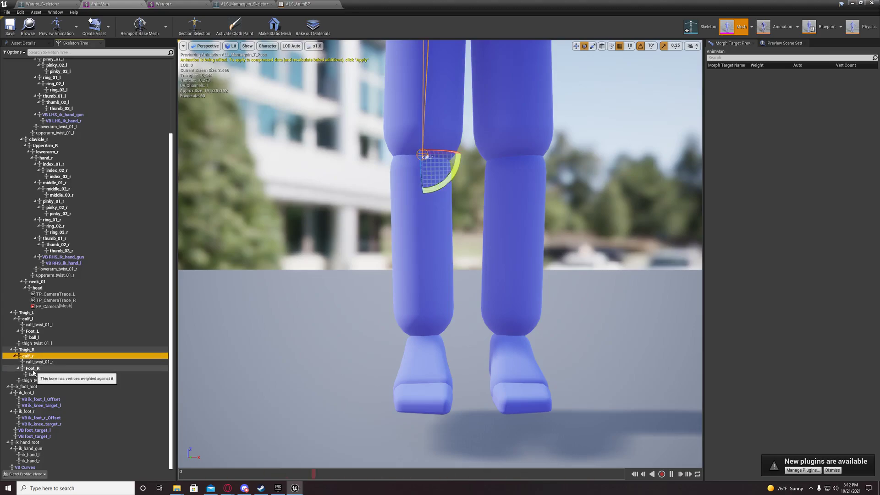
{"action": "left_click", "coordinate": [33, 369]}
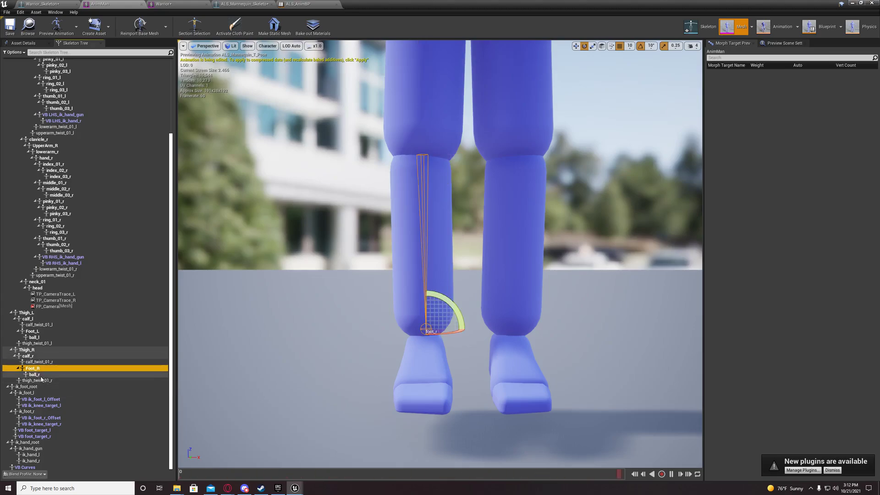
{"action": "left_click", "coordinate": [42, 381]}
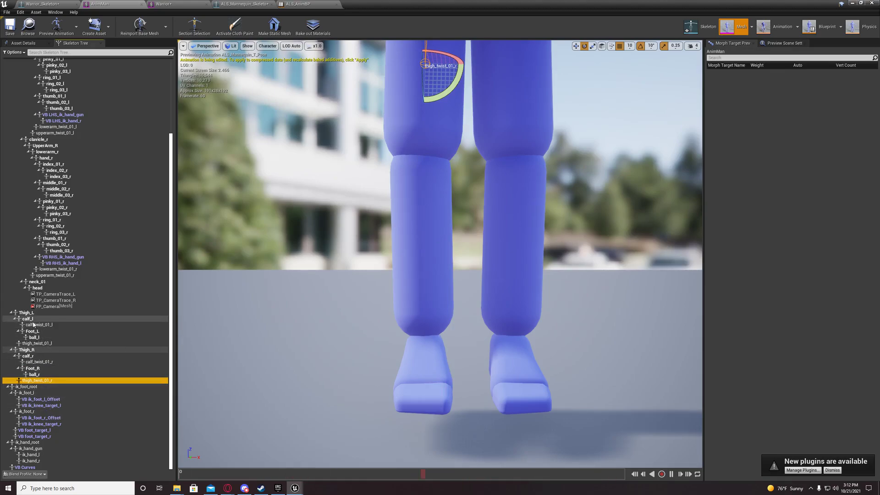
- Recheck VB ik_knee_target_l and VB ik_foot_l_Offset, then return to the Warrior skeleton
{"action": "left_click", "coordinate": [50, 405]}
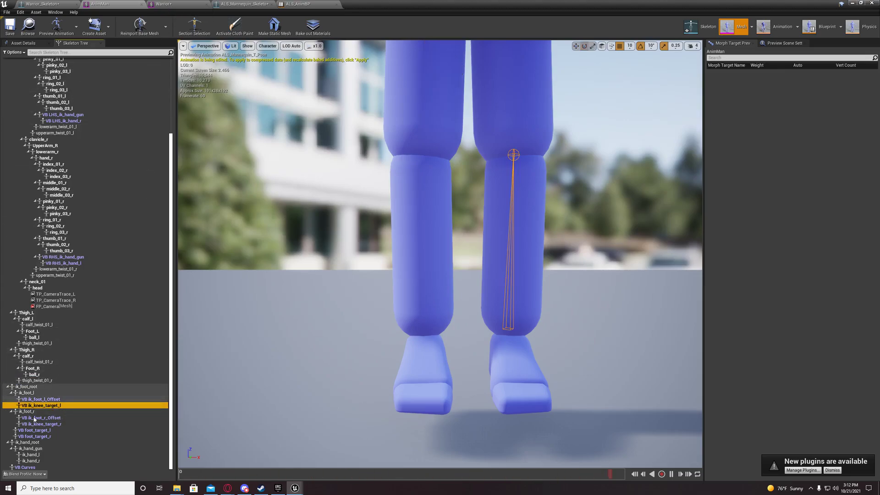
{"action": "left_click", "coordinate": [45, 400]}
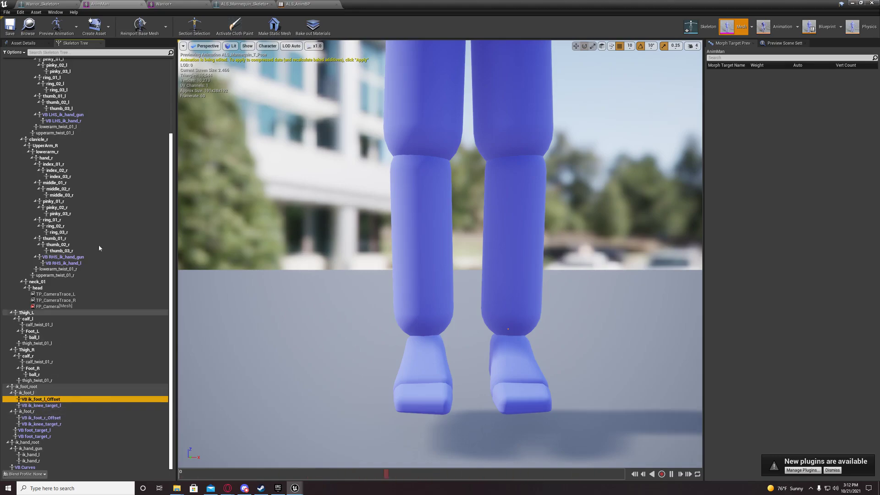
{"action": "left_click", "coordinate": [168, 6]}
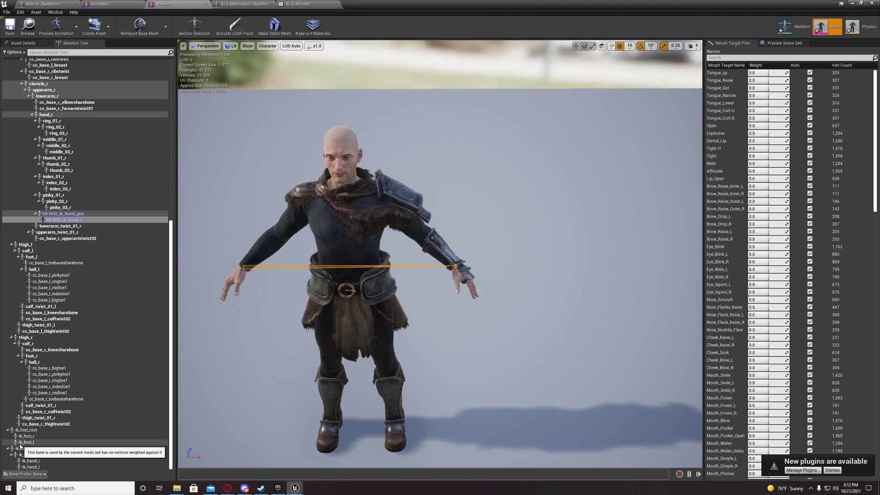
{"action": "left_click", "coordinate": [126, 6]}
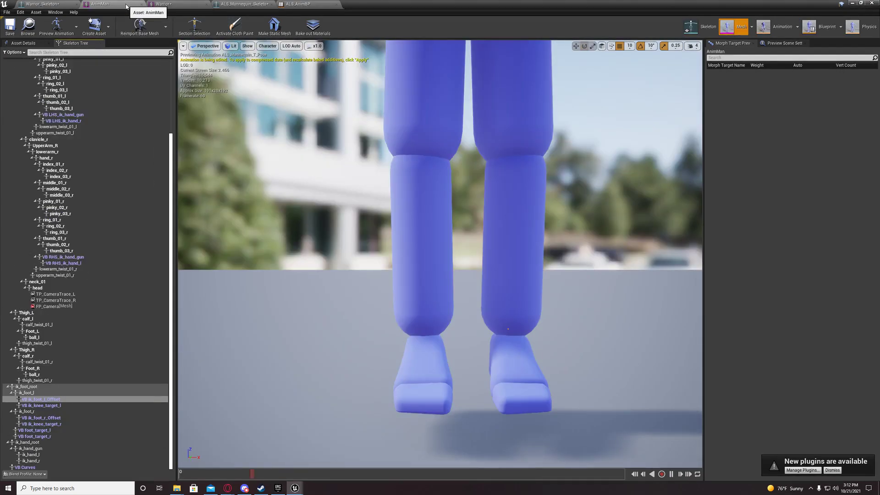
{"action": "left_click", "coordinate": [46, 400]}
{"action": "left_click", "coordinate": [46, 399]}
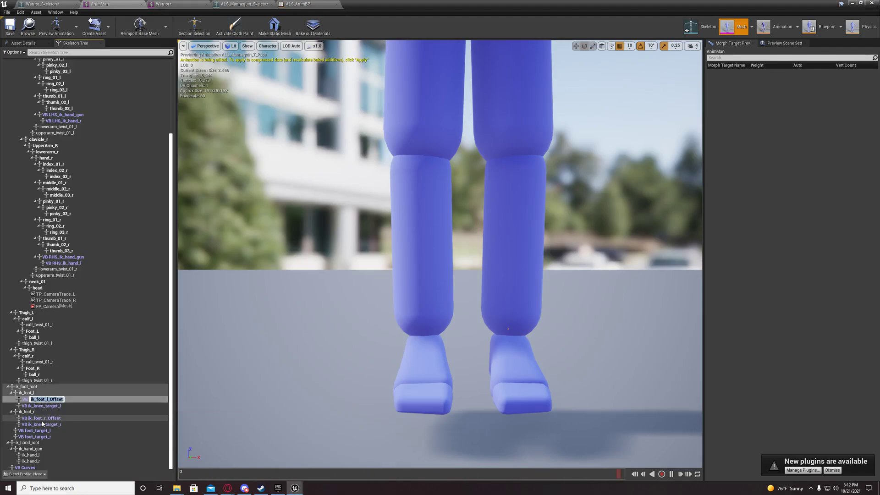
{"action": "left_click", "coordinate": [44, 418]}
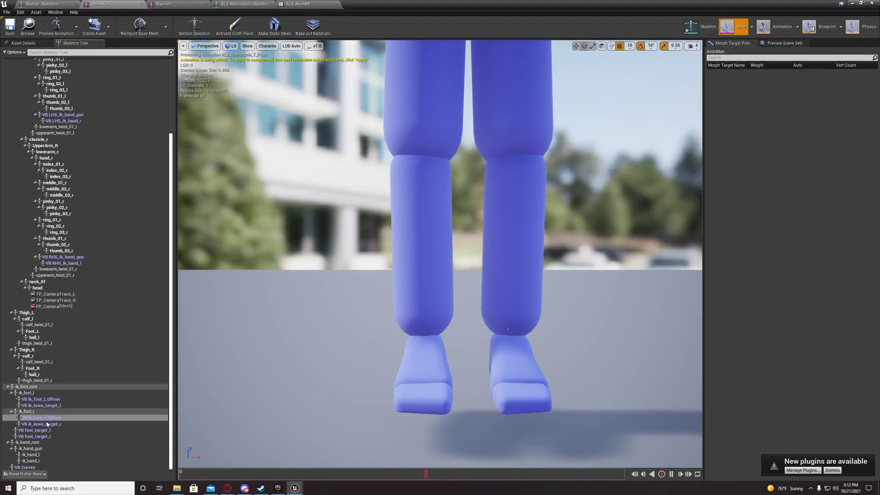
{"action": "left_click", "coordinate": [46, 417]}
{"action": "key", "text": "ctrl+c"}
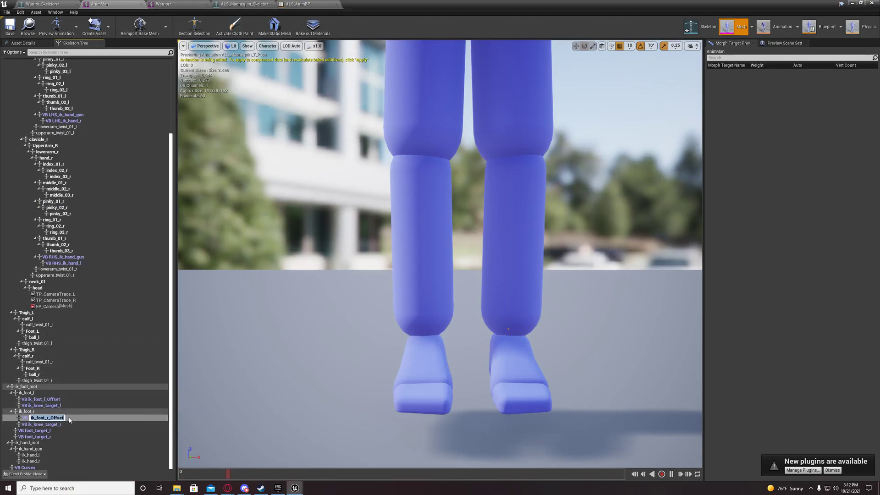
{"action": "key", "text": "Return"}
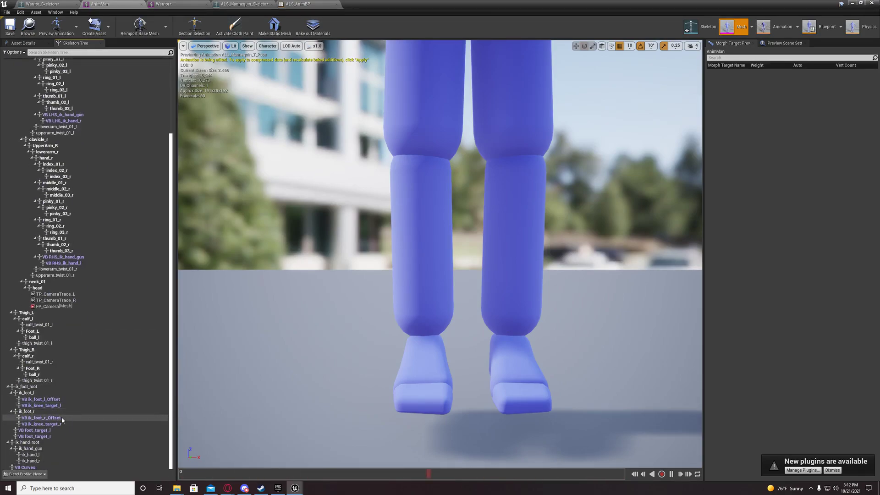
{"action": "left_click", "coordinate": [170, 4]}
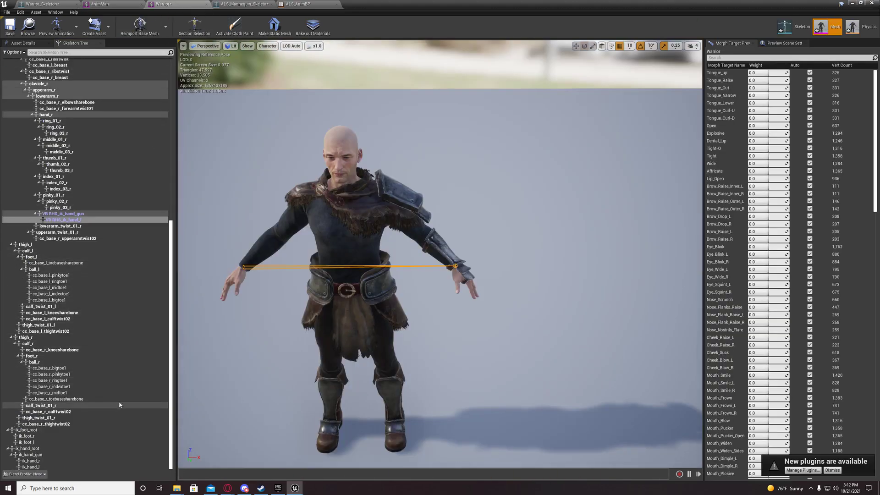
{"action": "mouse_move", "coordinate": [284, 419]}
{"action": "right_mouse_down"}
{"action": "mouse_move", "coordinate": [257, 419]}
{"action": "mouse_move", "coordinate": [293, 412]}
{"action": "mouse_move", "coordinate": [293, 403]}
{"action": "mouse_move", "coordinate": [294, 417]}
{"action": "mouse_move", "coordinate": [294, 405]}
{"action": "right_mouse_up"}
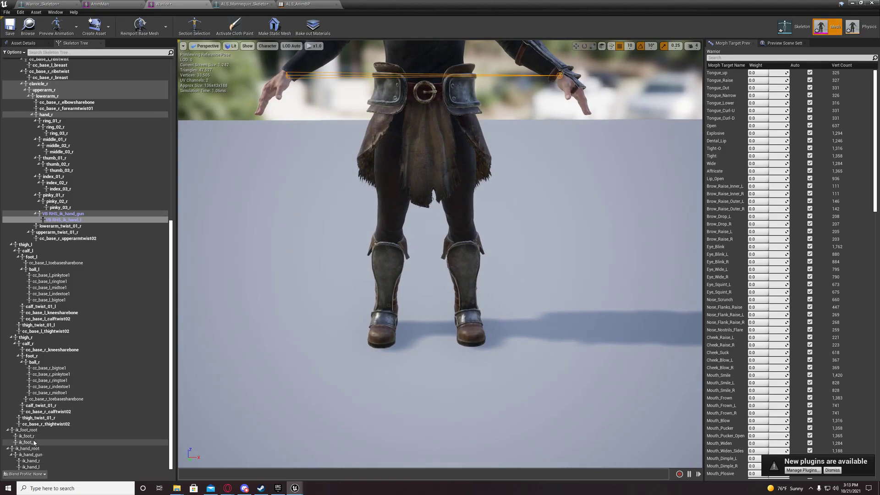
- Start a virtual bone on ik_foot_r, comparing the Warrior and AnimMan skeletons first
{"action": "right_click", "coordinate": [32, 436]}
{"action": "mouse_move", "coordinate": [119, 383]}
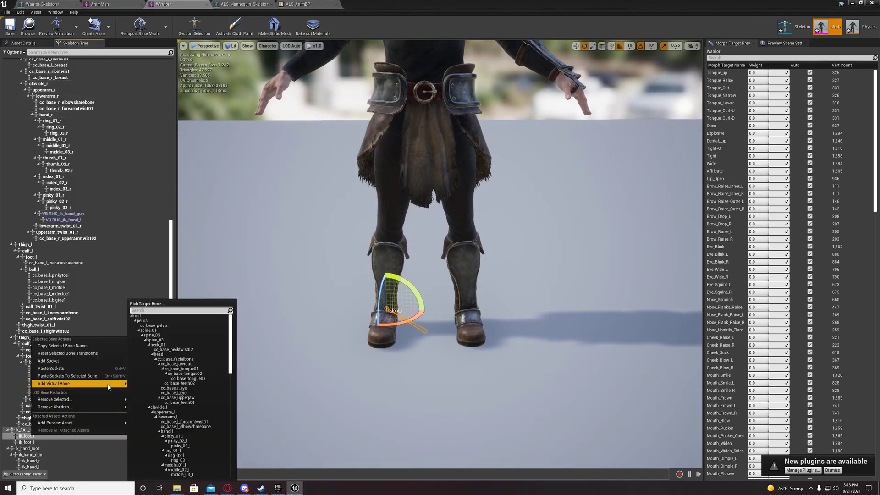
{"action": "type", "text": "foo"}
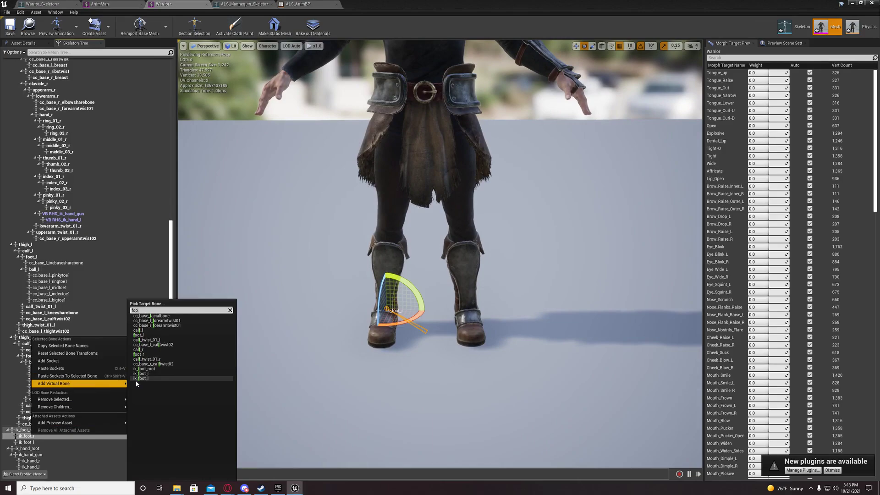
{"action": "type", "text": "t"}
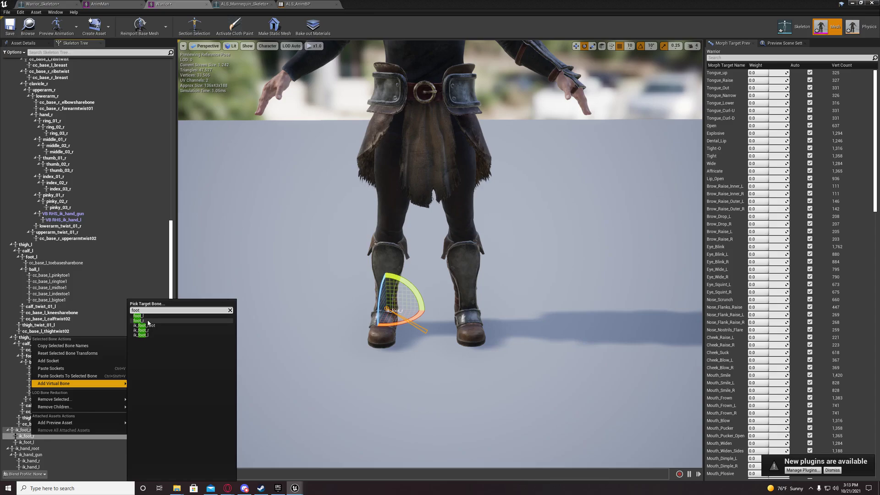
{"action": "left_click", "coordinate": [105, 4]}
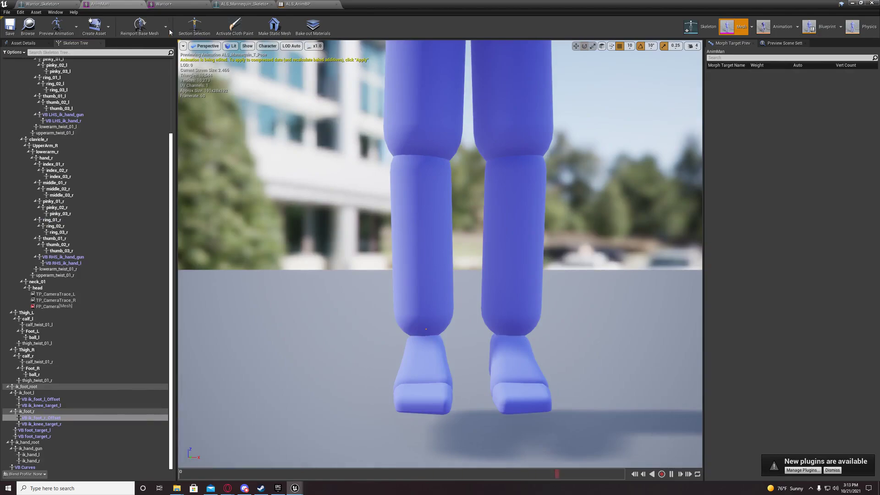
{"action": "left_click", "coordinate": [173, 4]}
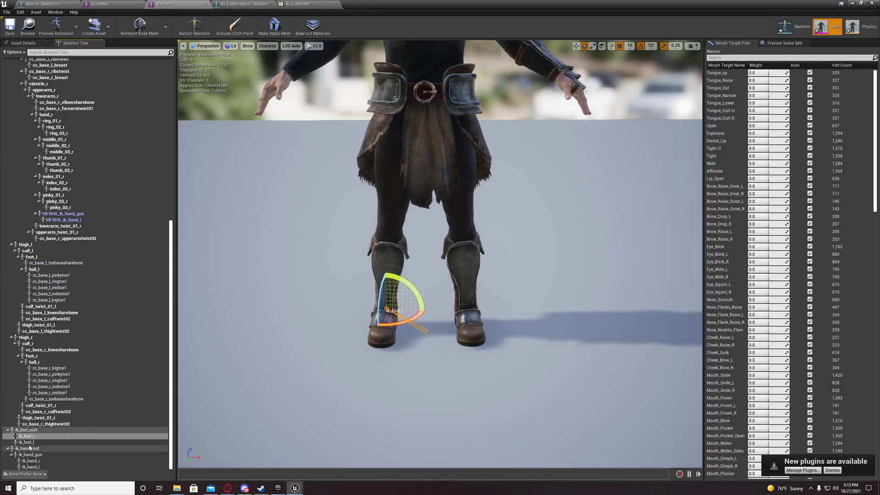
{"action": "left_click", "coordinate": [123, 4]}
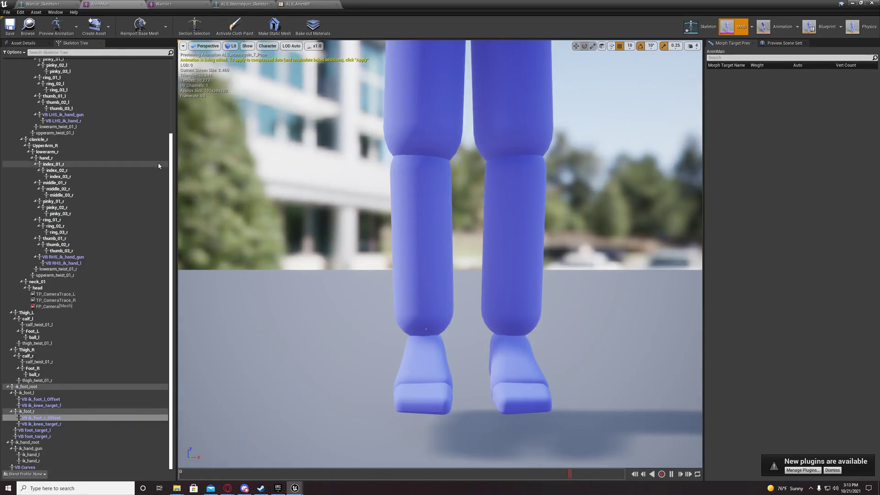
{"action": "left_click", "coordinate": [171, 6]}
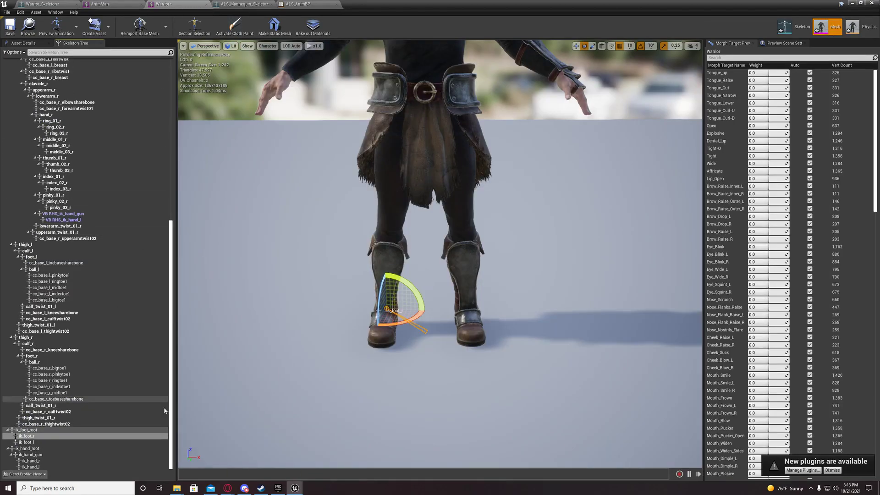
- Add a virtual bone from ik_foot_r to itself, named ik_foot_r_Offset
{"action": "right_click", "coordinate": [33, 439]}
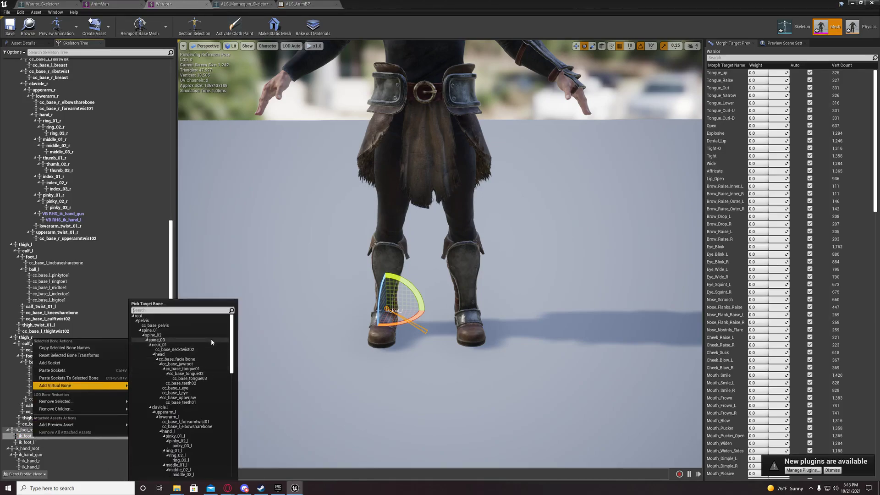
{"action": "type", "text": "ik"}
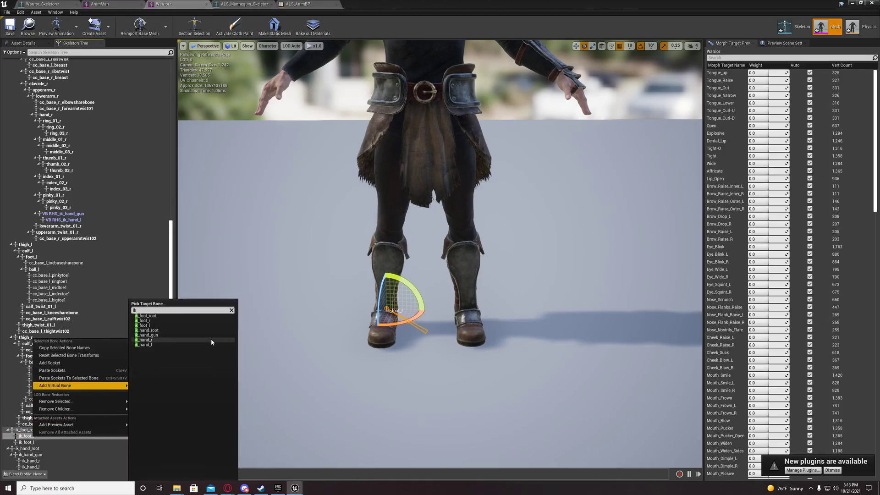
{"action": "left_click", "coordinate": [148, 322]}
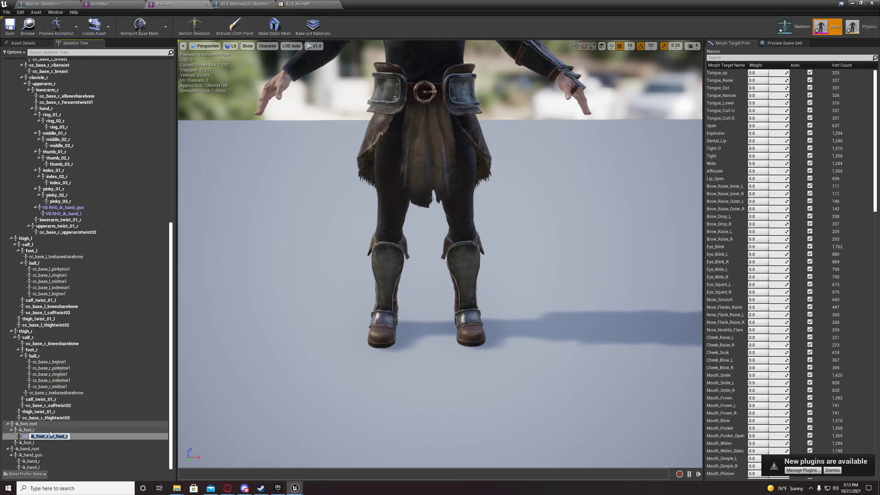
{"action": "key", "text": "Return"}
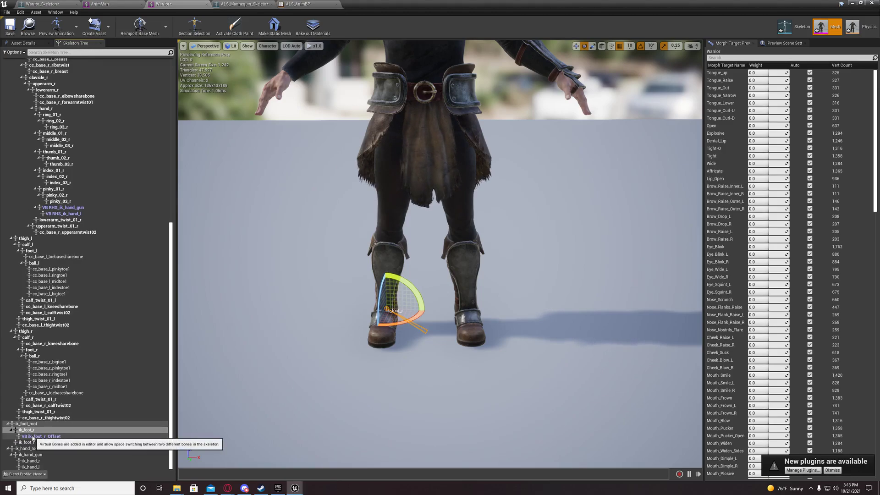
- Add a virtual bone from ik_foot_l to itself and rename it ik_foot_l_Offset
{"action": "left_click", "coordinate": [28, 443]}
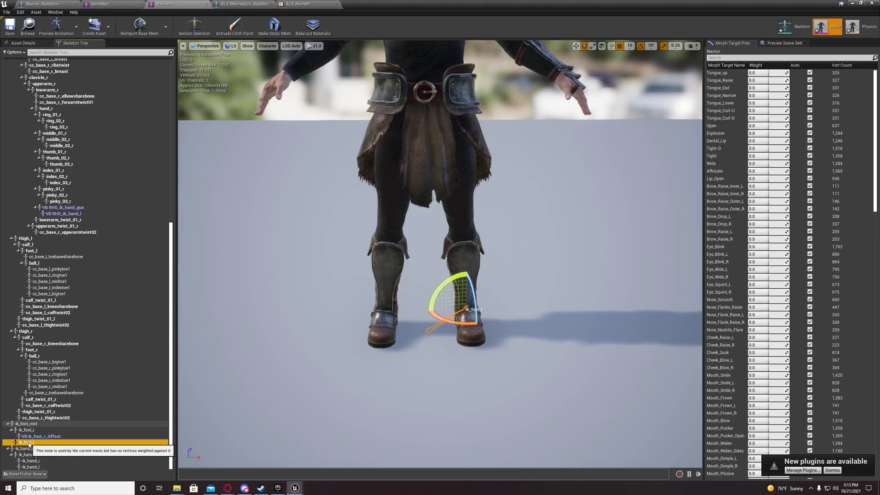
{"action": "right_click", "coordinate": [30, 443]}
{"action": "mouse_move", "coordinate": [90, 394]}
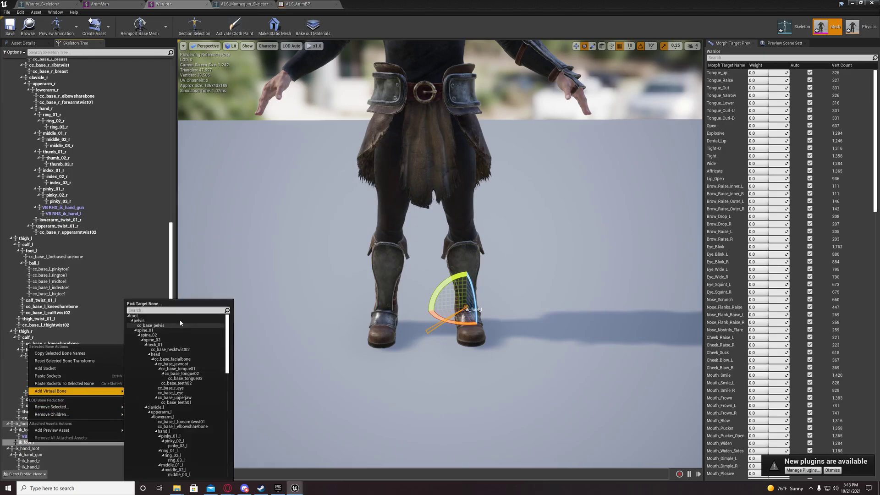
{"action": "type", "text": "ik"}
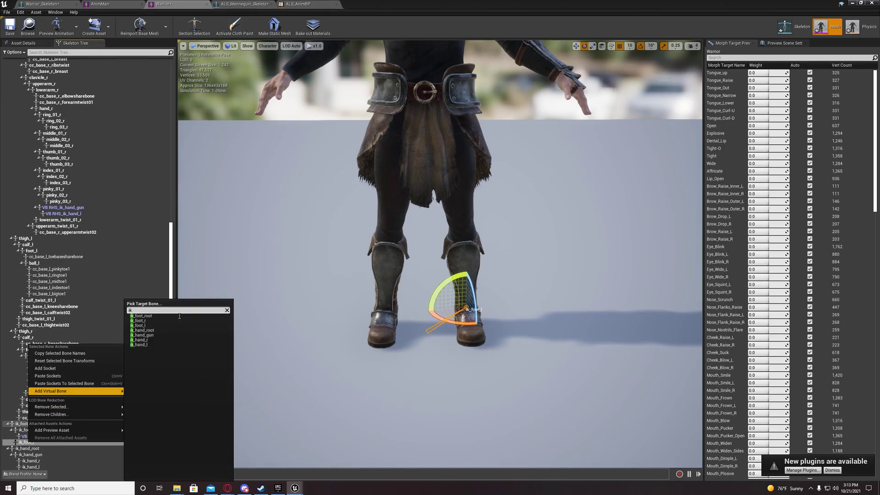
{"action": "left_click", "coordinate": [149, 325]}
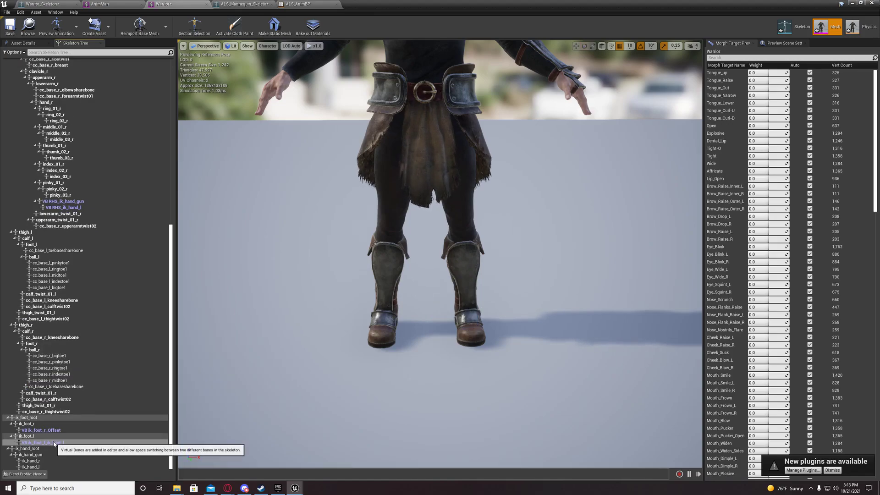
{"action": "double_click", "coordinate": [59, 442]}
{"action": "key", "text": "ctrl+v"}
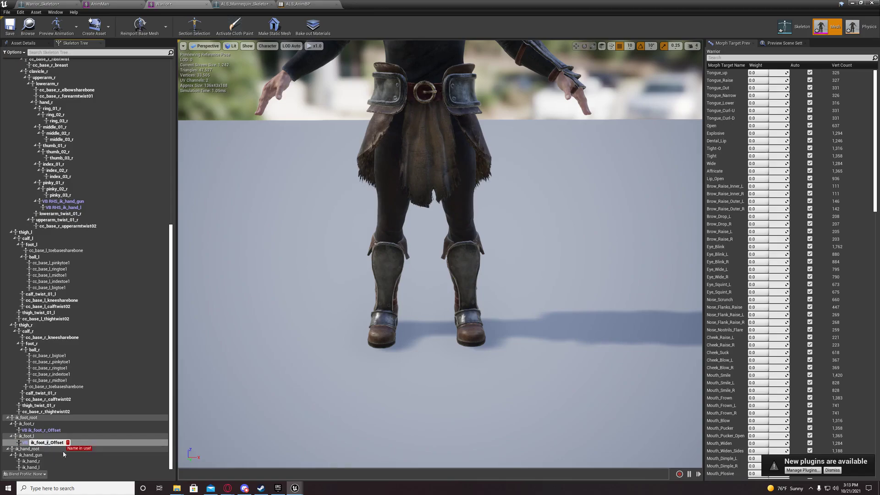
{"action": "key", "text": "Return"}
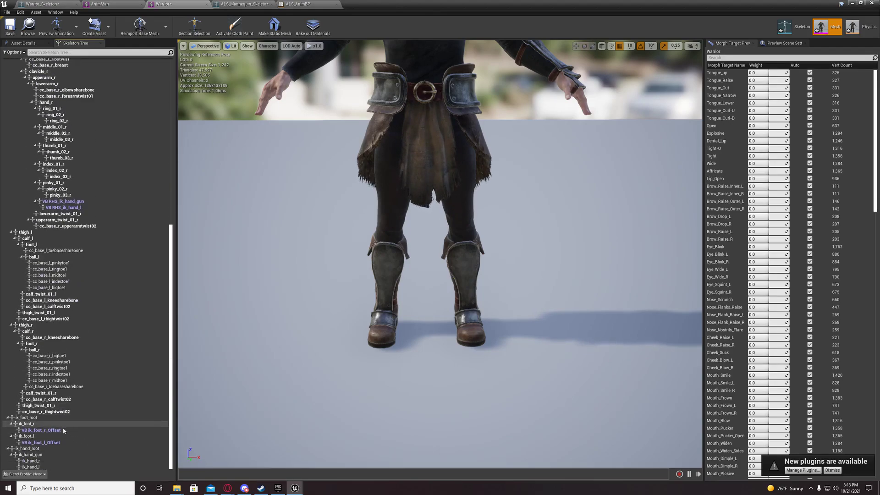
- Compare VB ik_foot_r_Offset with the AnimMan's ik_knee_target_r virtual bone
{"action": "left_click", "coordinate": [91, 430]}
{"action": "left_click", "coordinate": [100, 3]}
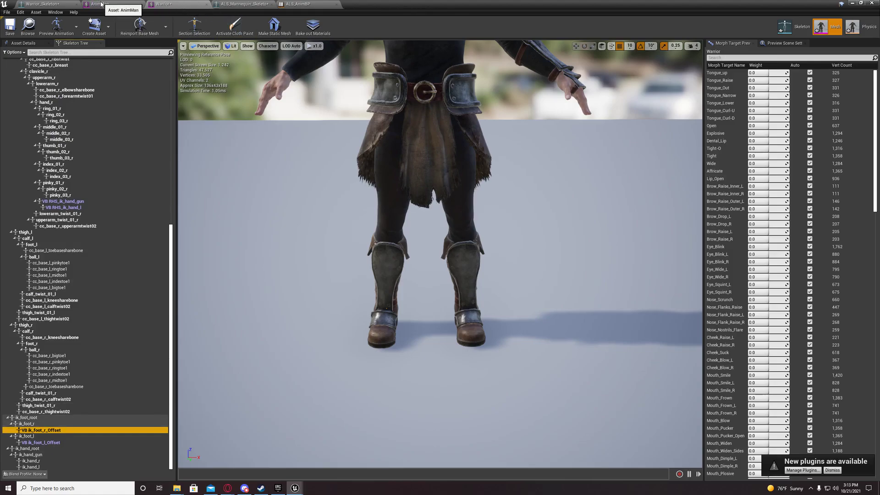
{"action": "left_click", "coordinate": [47, 424]}
{"action": "left_click", "coordinate": [47, 424]}
{"action": "key", "text": "ctrl+c"}
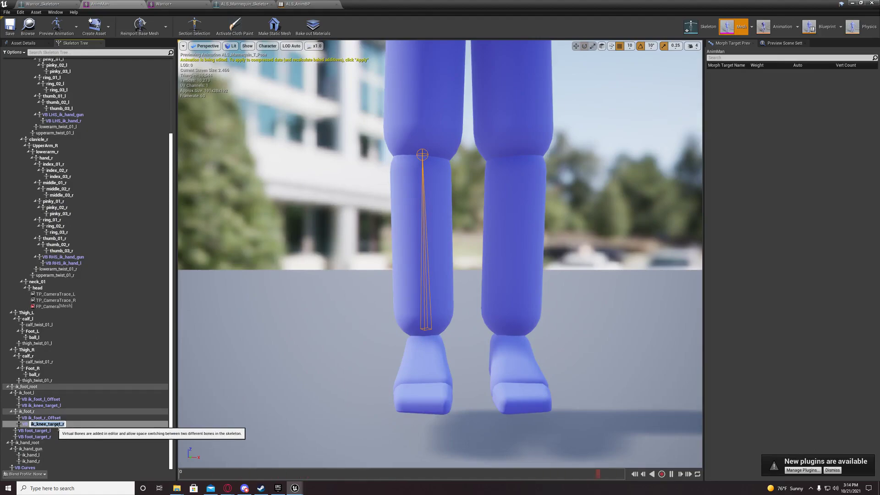
{"action": "key", "text": "Return"}
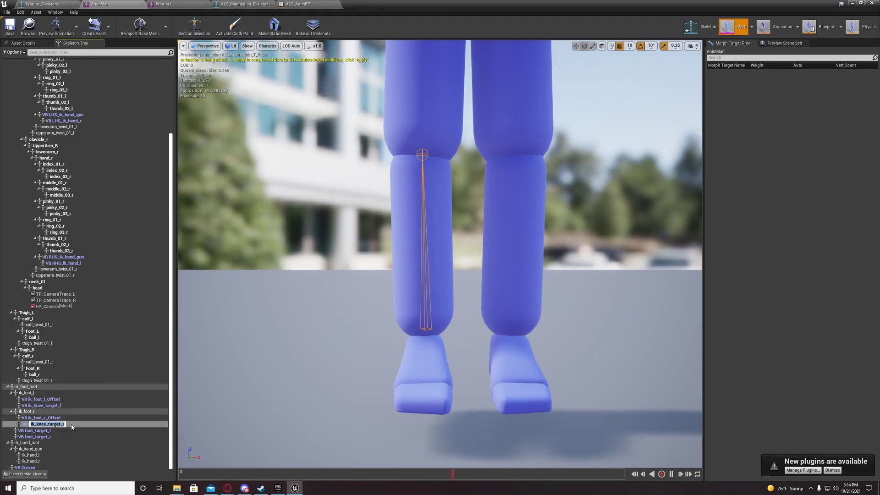
{"action": "left_click", "coordinate": [165, 4]}
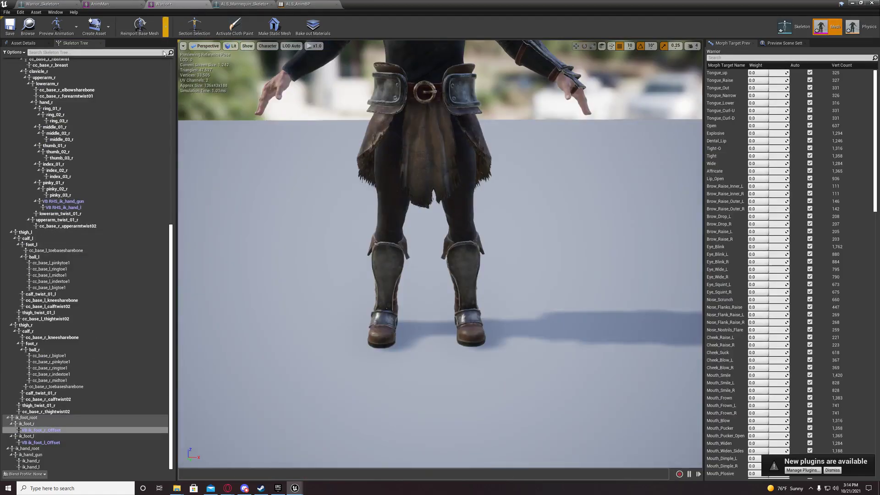
{"action": "right_click", "coordinate": [29, 424]}
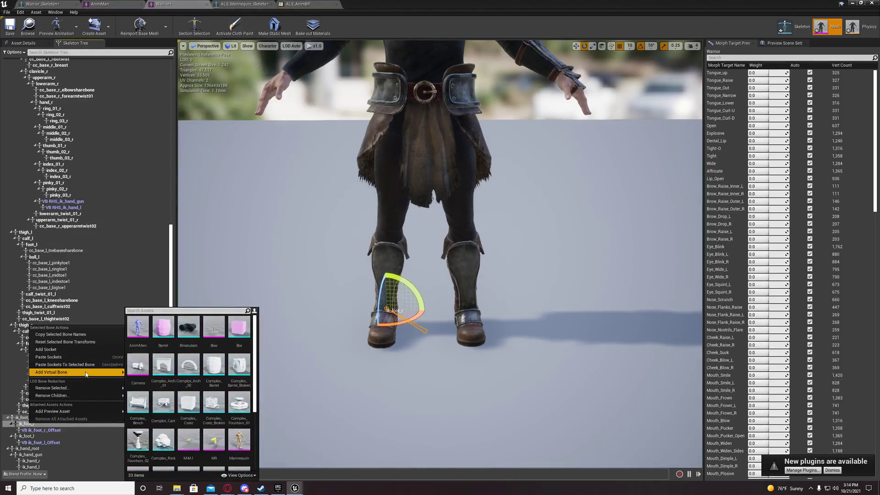
{"action": "mouse_move", "coordinate": [92, 372]}
{"action": "type", "text": "knee"}
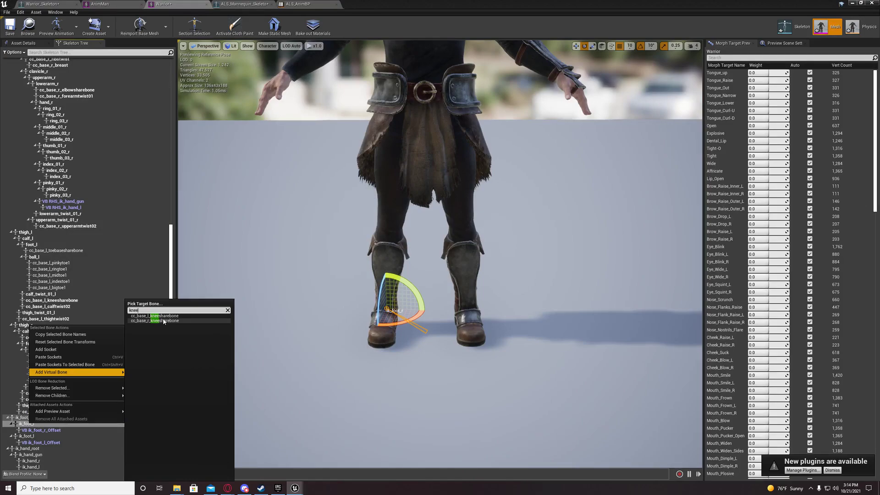
{"action": "left_click", "coordinate": [163, 320]}
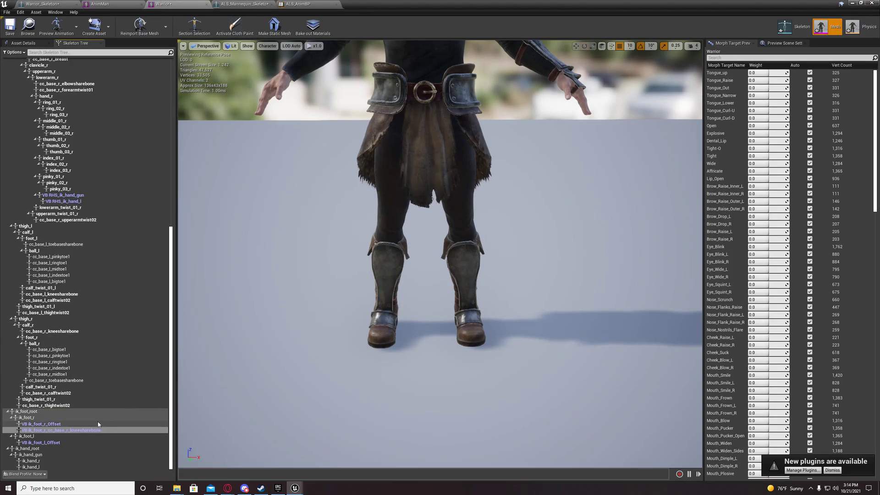
{"action": "double_click", "coordinate": [65, 429]}
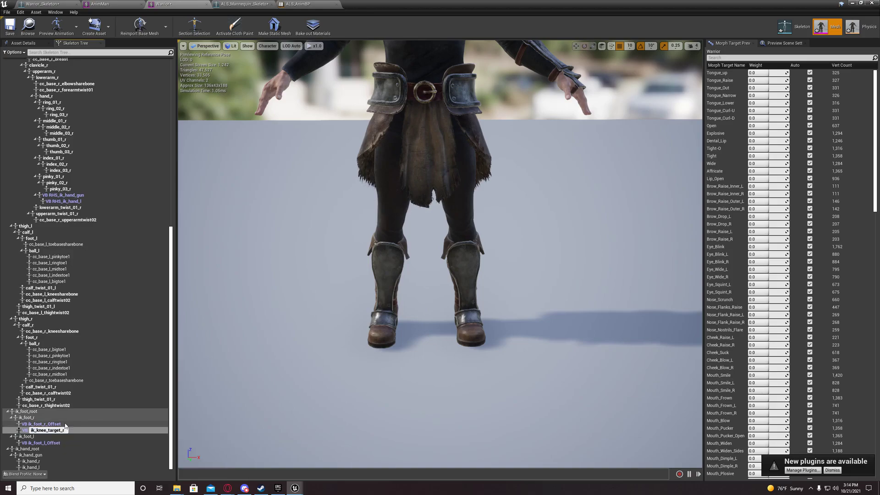
{"action": "key", "text": "Return"}
{"action": "scroll", "coordinate": [64, 429], "scroll_direction": "up", "scroll_amount": 5}
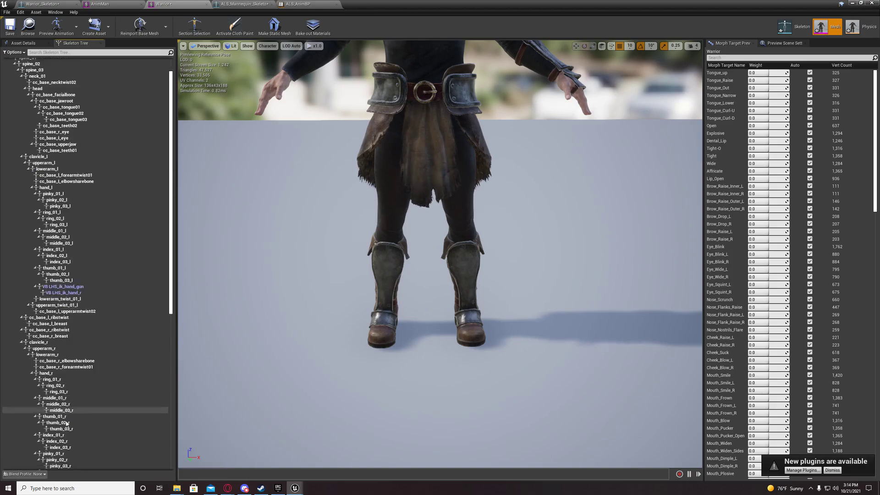
{"action": "scroll", "coordinate": [69, 432], "scroll_direction": "down", "scroll_amount": 5}
{"action": "left_click", "coordinate": [61, 430]}
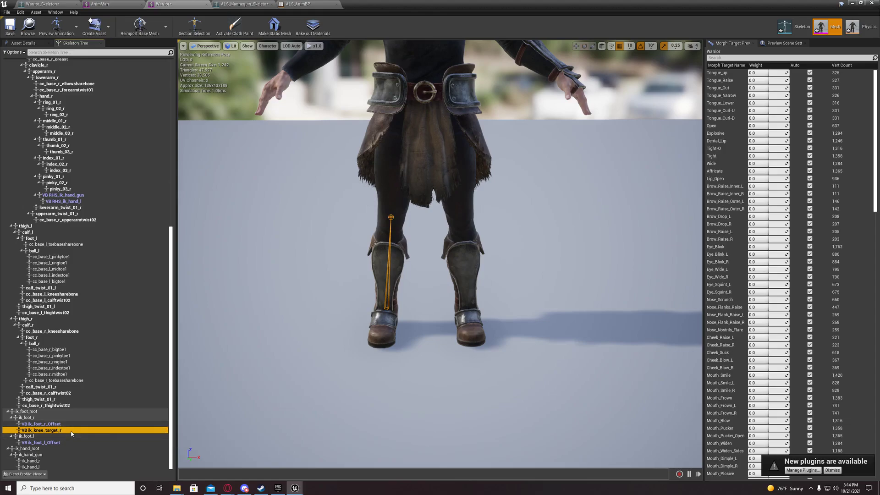
{"action": "key", "text": "Delete"}
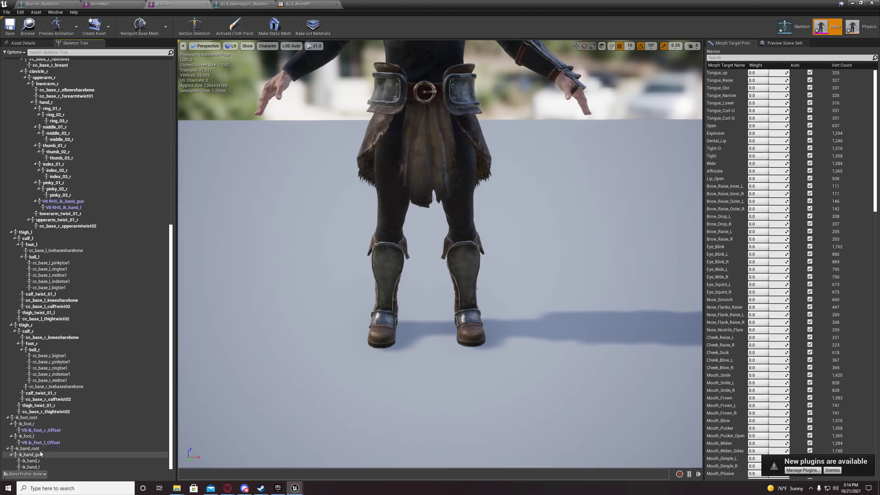
- Add an ik_foot_r-to-calf_r virtual bone and rename it from ik_foot_r_calf_r to ik_knee_target_r
{"action": "right_click", "coordinate": [28, 424]}
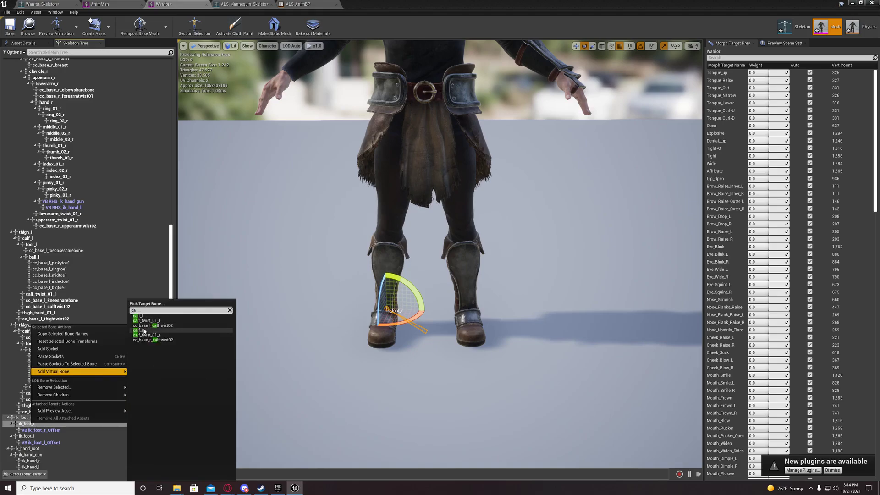
{"action": "left_click", "coordinate": [143, 330]}
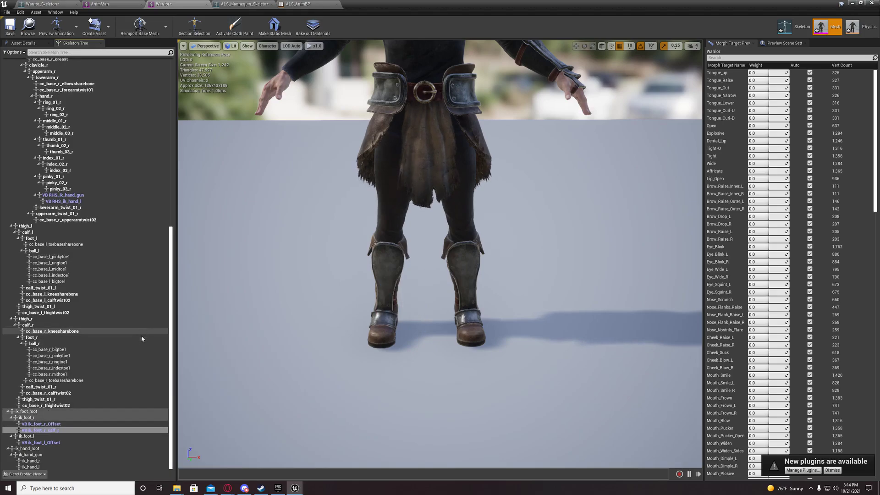
{"action": "left_click", "coordinate": [61, 430]}
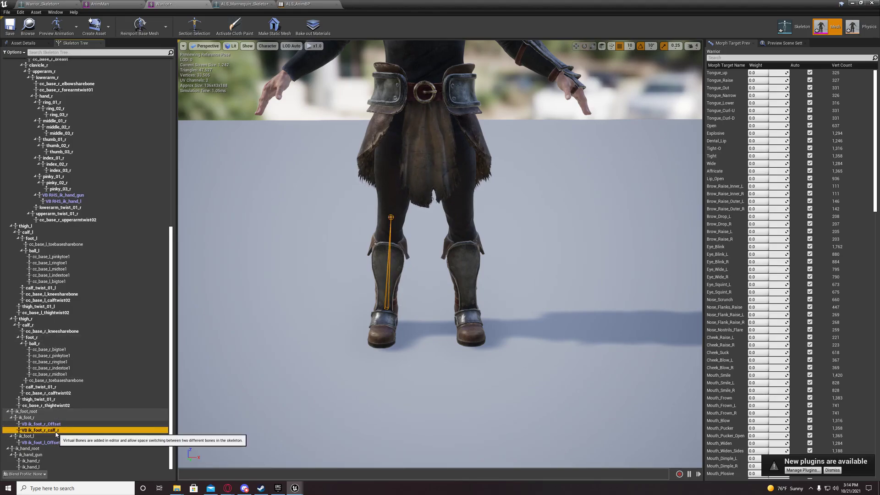
{"action": "left_click_drag", "start_coordinate": [412, 230], "coordinate": [229, 442]}
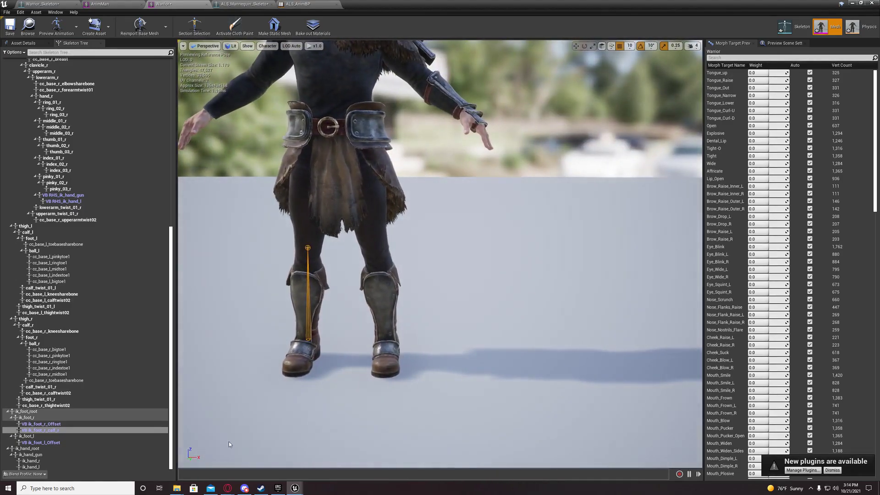
{"action": "double_click", "coordinate": [52, 431]}
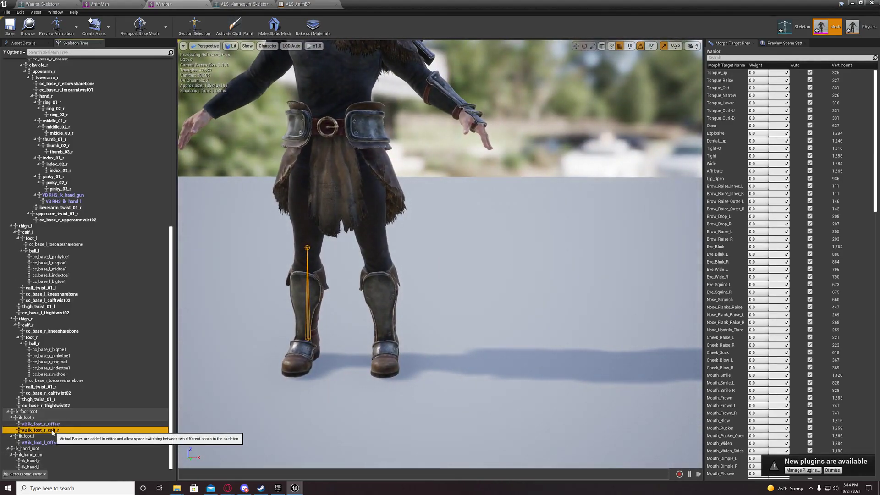
{"action": "key", "text": "ctrl+v"}
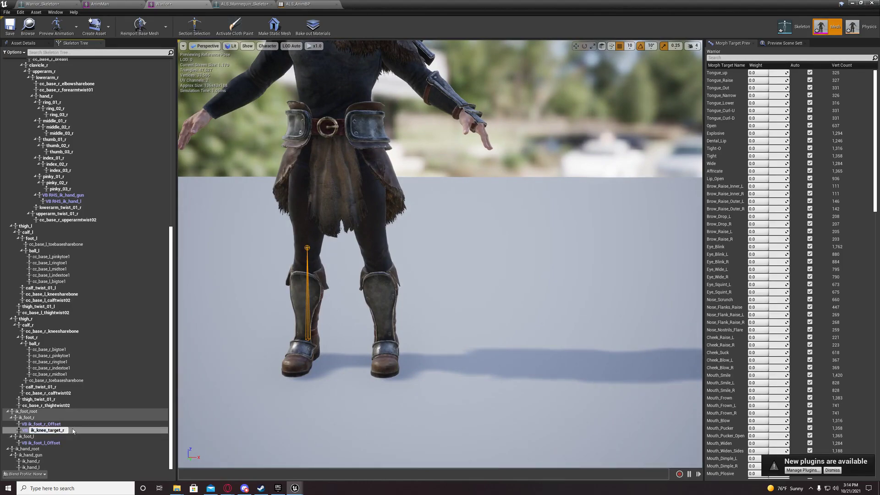
{"action": "key", "text": "Return"}
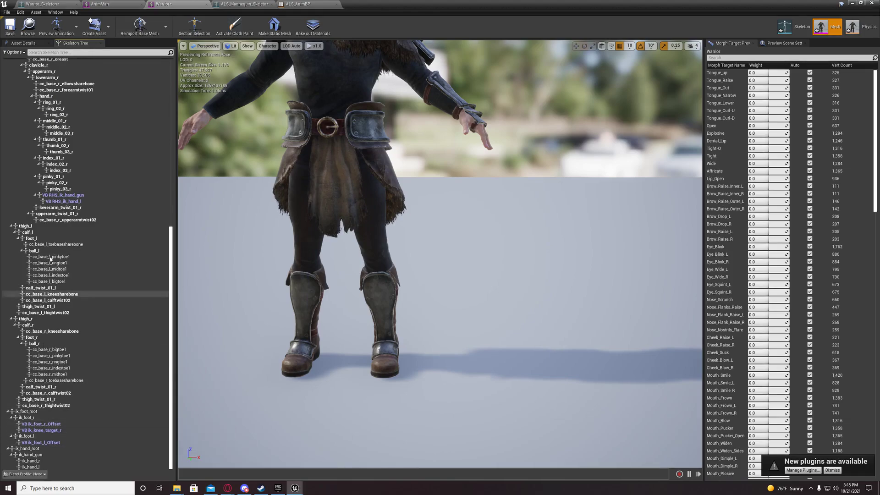
{"action": "left_click", "coordinate": [102, 3]}
{"action": "scroll", "coordinate": [70, 372], "scroll_direction": "down", "scroll_amount": 5}
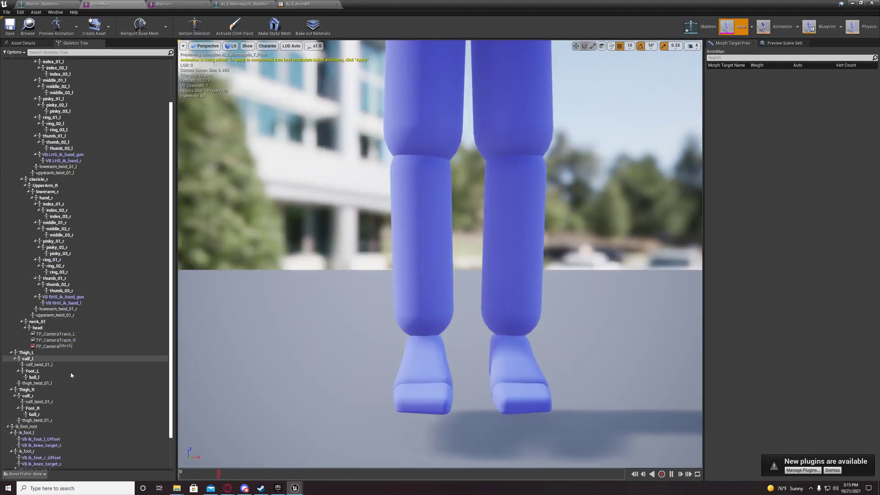
{"action": "left_click", "coordinate": [41, 423]}
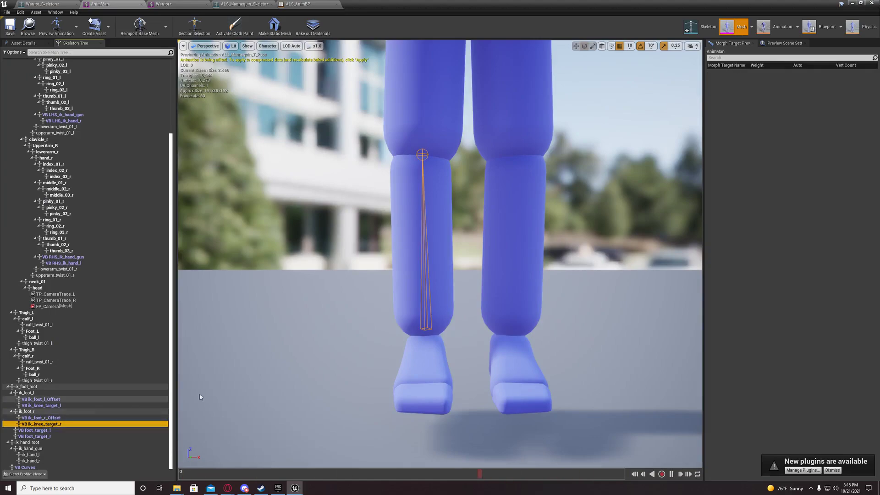
{"action": "scroll", "coordinate": [199, 394], "scroll_direction": "up", "scroll_amount": 3}
{"action": "mouse_move", "coordinate": [440, 252]}
{"action": "right_mouse_down"}
{"action": "mouse_move", "coordinate": [446, 229]}
{"action": "mouse_move", "coordinate": [454, 257]}
{"action": "right_mouse_up"}
{"action": "mouse_move", "coordinate": [212, 387]}
{"action": "right_mouse_down"}
{"action": "mouse_move", "coordinate": [216, 367]}
{"action": "mouse_move", "coordinate": [212, 387]}
{"action": "right_mouse_up"}
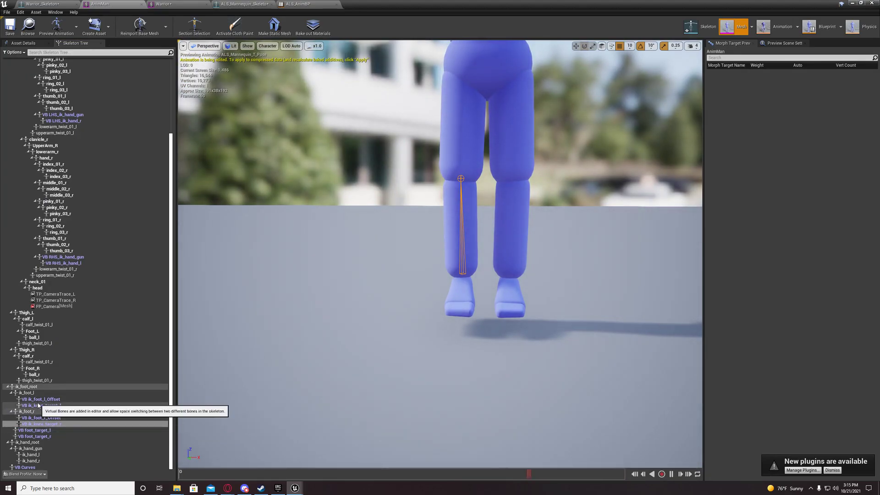
{"action": "left_click", "coordinate": [154, 3]}
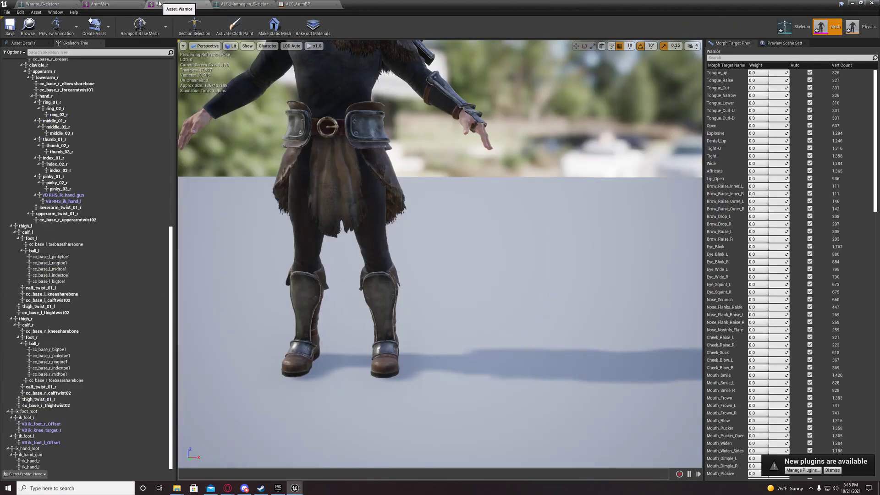
- Add an ik_foot_l-to-calf_l virtual bone named ik_knee_target_l, then collapse the ik_foot_l branch
{"action": "right_click", "coordinate": [24, 435]}
{"action": "mouse_move", "coordinate": [92, 384]}
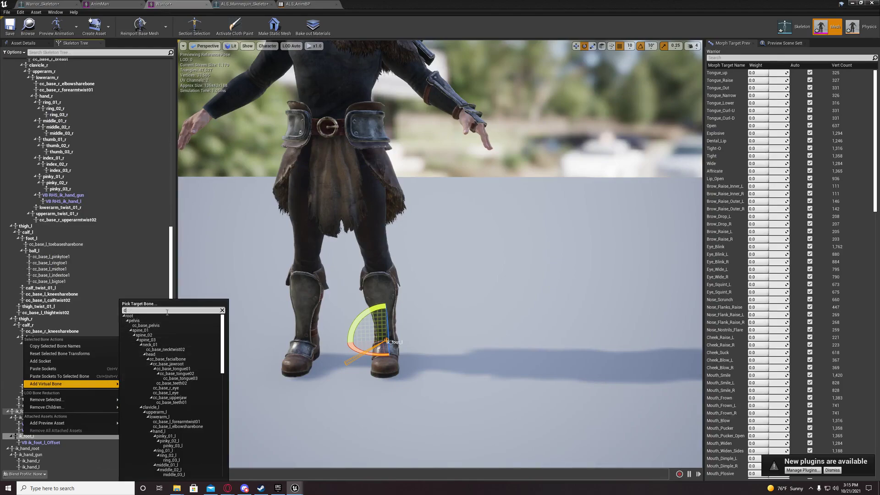
{"action": "type", "text": "calf"}
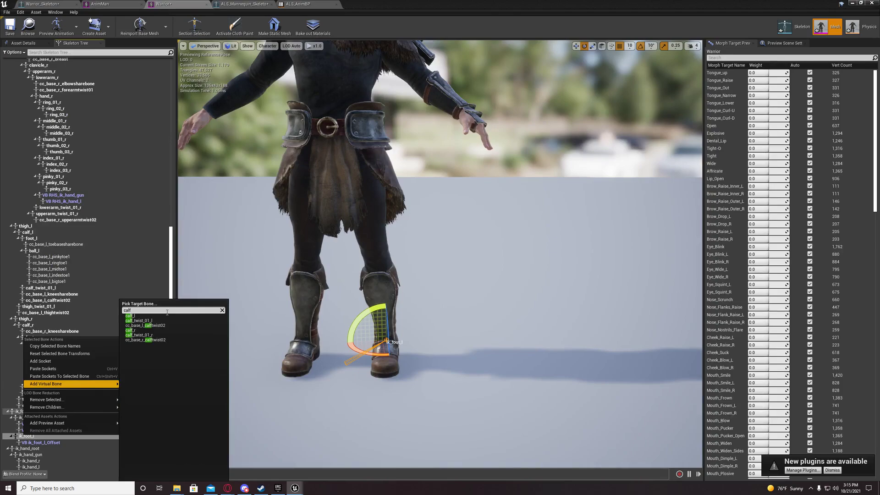
{"action": "left_click", "coordinate": [141, 317]}
{"action": "double_click", "coordinate": [60, 443]}
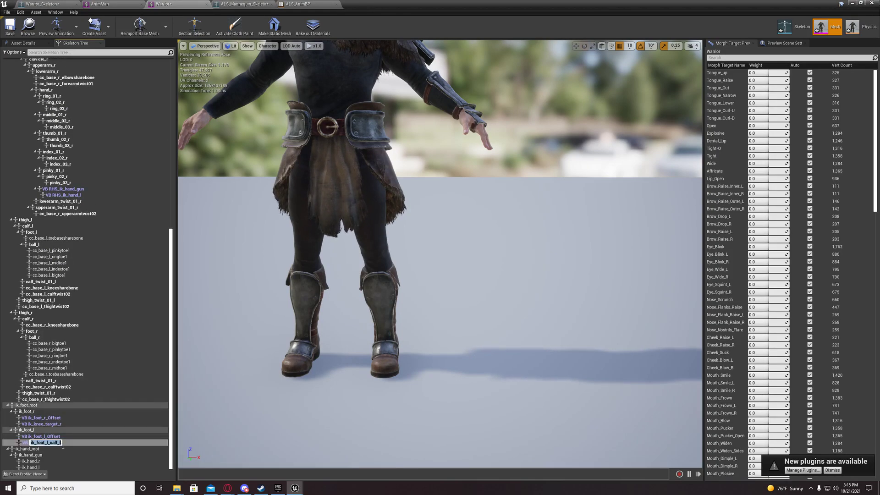
{"action": "type", "text": "ik_knee_target_l"}
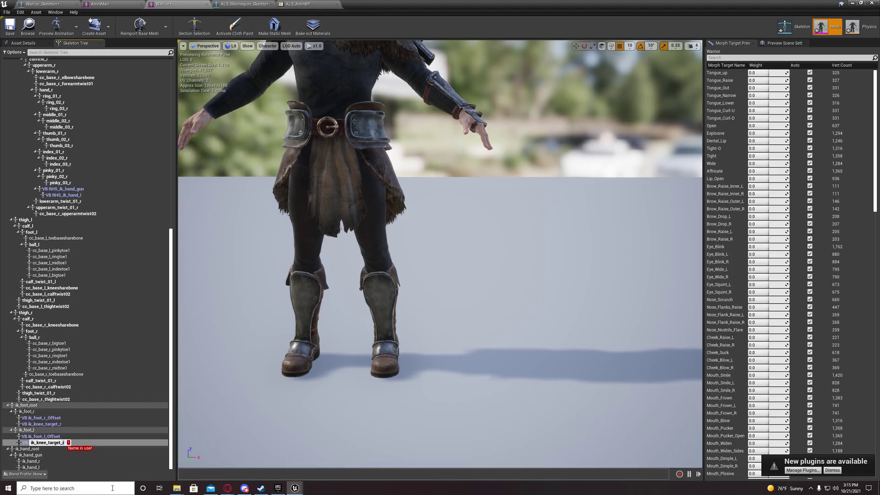
{"action": "left_click", "coordinate": [75, 437]}
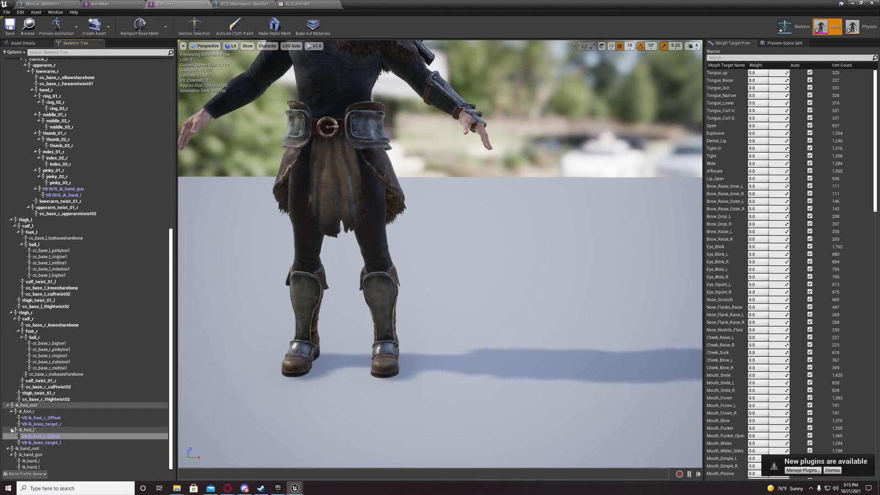
{"action": "left_click", "coordinate": [12, 431]}
{"action": "left_click", "coordinate": [11, 424]}
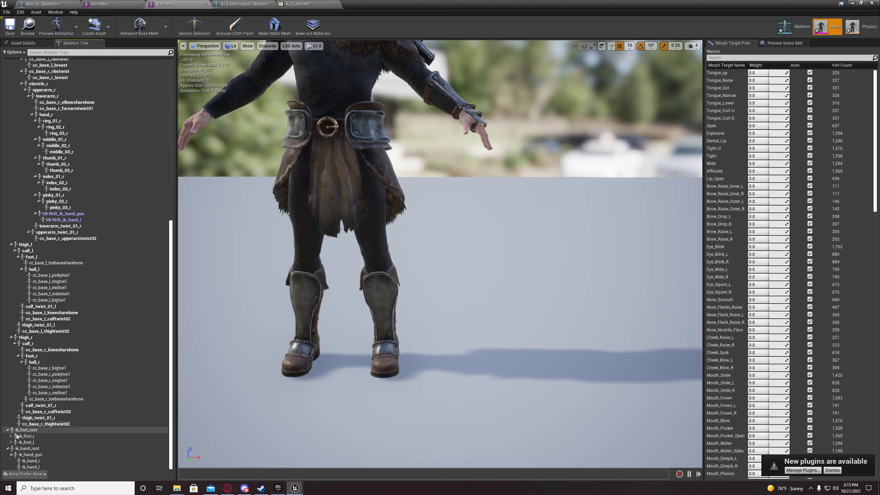
{"action": "left_click", "coordinate": [26, 430]}
{"action": "left_click", "coordinate": [106, 5]}
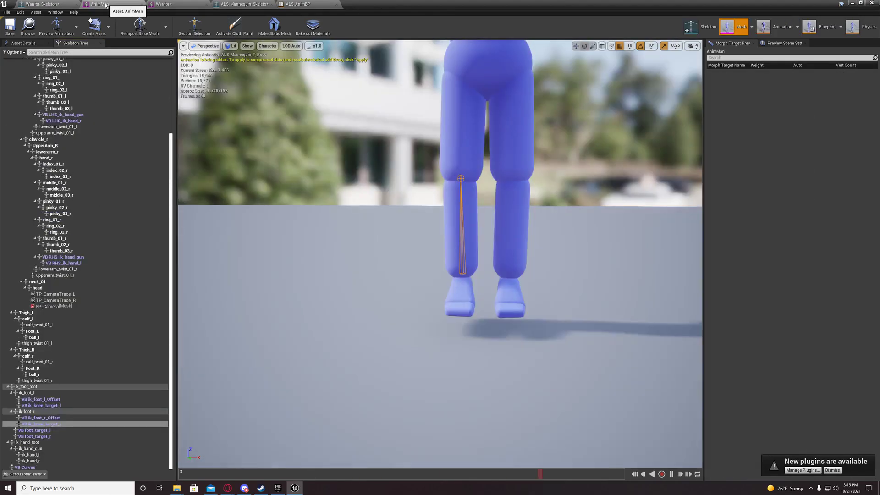
{"action": "left_click", "coordinate": [41, 431]}
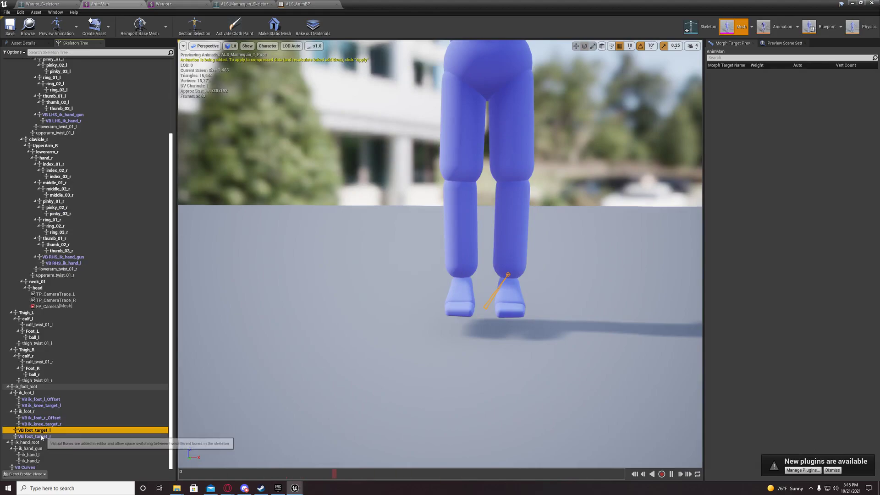
{"action": "left_click", "coordinate": [42, 431]}
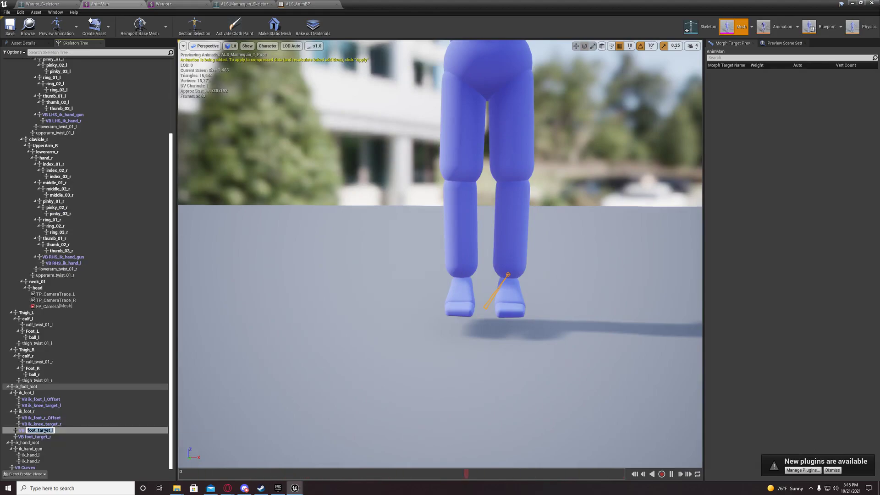
{"action": "left_click", "coordinate": [160, 4]}
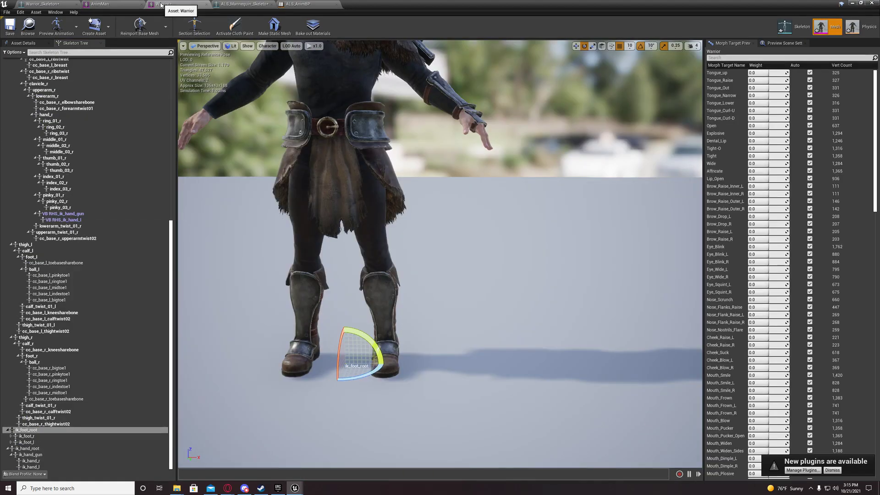
- Add two virtual bones from ik_foot_root, one to ik_foot_r and one to ik_foot_l
{"action": "right_click", "coordinate": [25, 432]}
{"action": "mouse_move", "coordinate": [65, 381]}
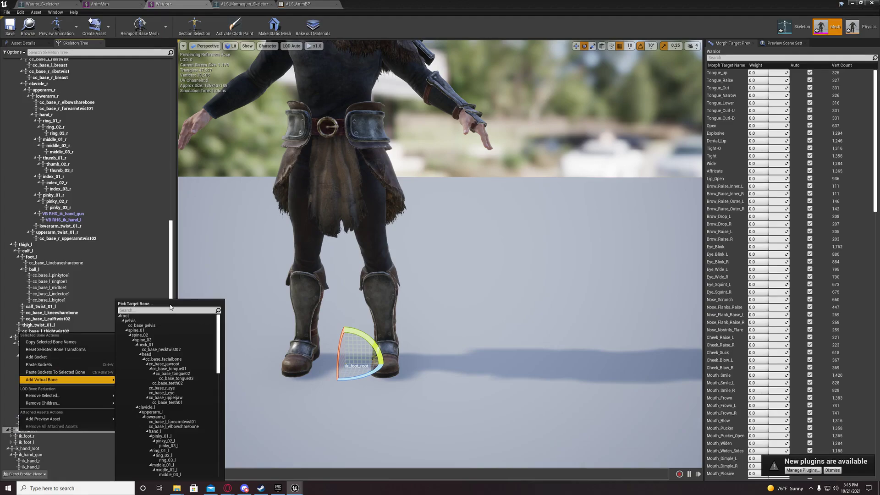
{"action": "type", "text": "ik"}
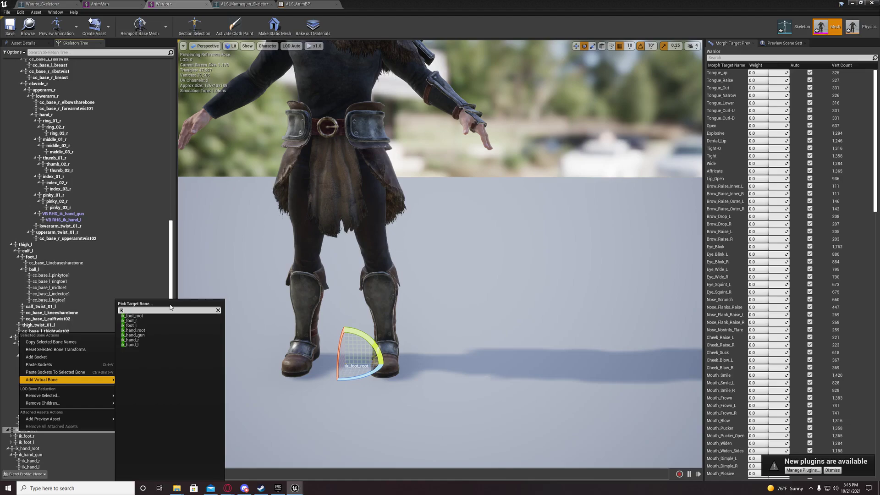
{"action": "left_click", "coordinate": [130, 320]}
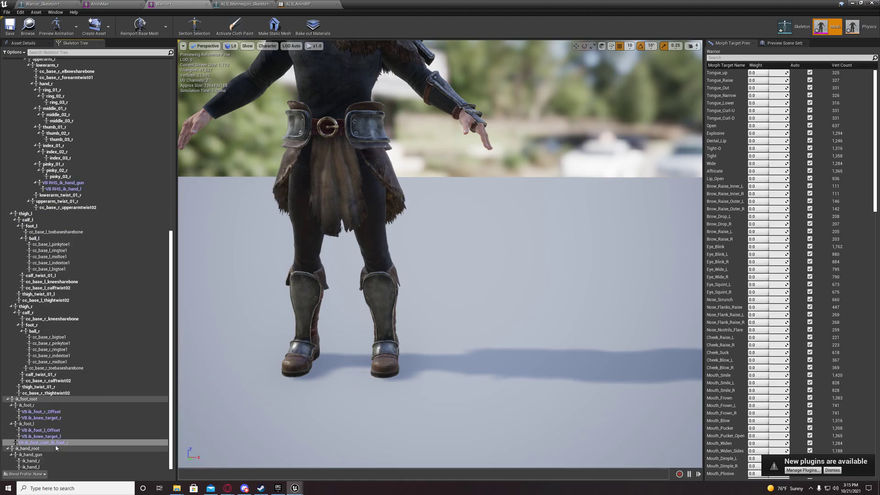
{"action": "right_click", "coordinate": [24, 399]}
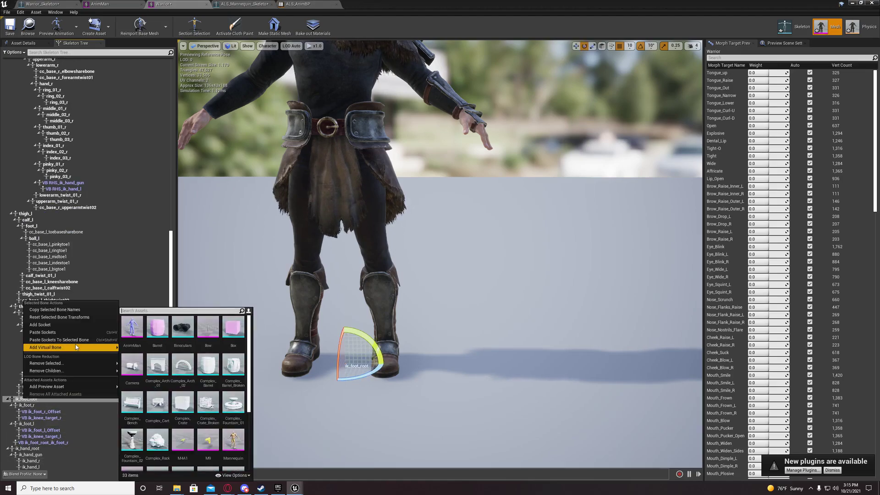
{"action": "mouse_move", "coordinate": [104, 349]}
{"action": "type", "text": "ik"}
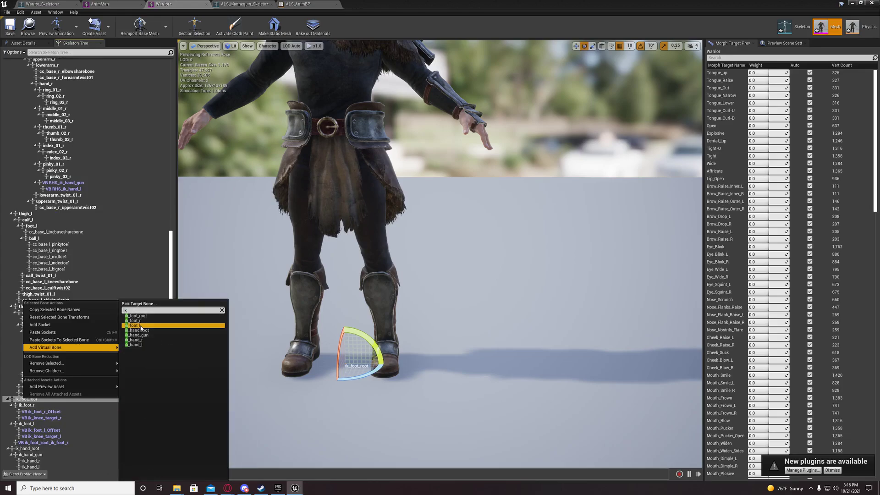
{"action": "left_click", "coordinate": [135, 325]}
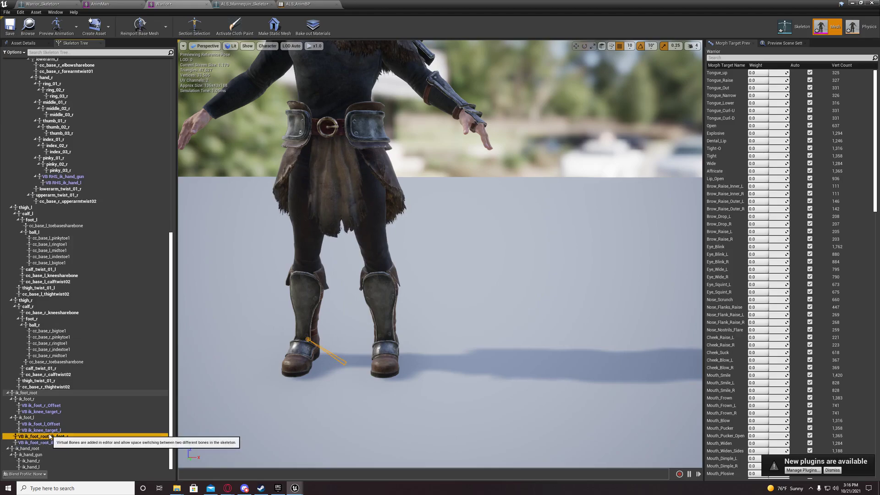
- Look up the mannequin's foot_target_l virtual bone name for reference
{"action": "double_click", "coordinate": [69, 437]}
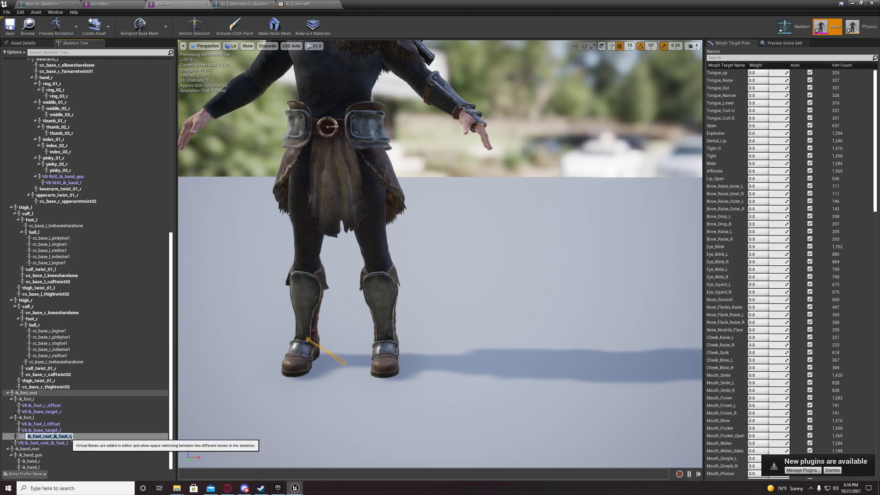
{"action": "left_click", "coordinate": [100, 4]}
{"action": "scroll", "coordinate": [68, 399], "scroll_direction": "down", "scroll_amount": 5}
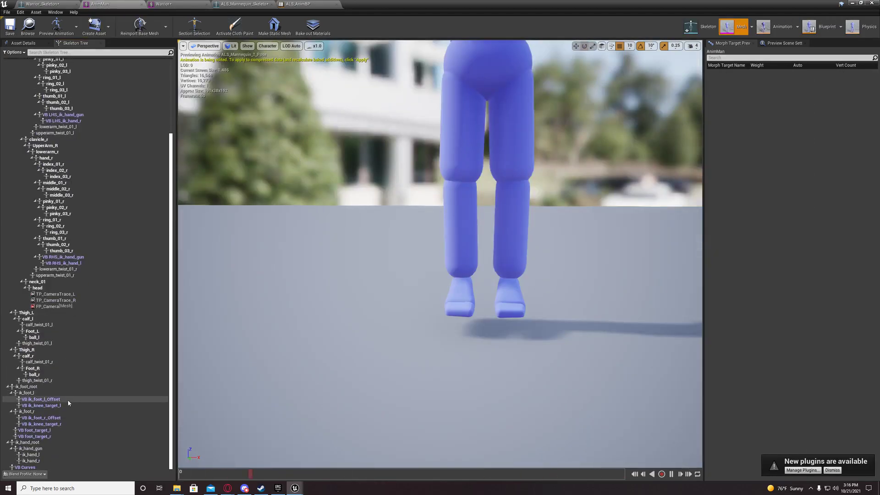
{"action": "left_click", "coordinate": [45, 431]}
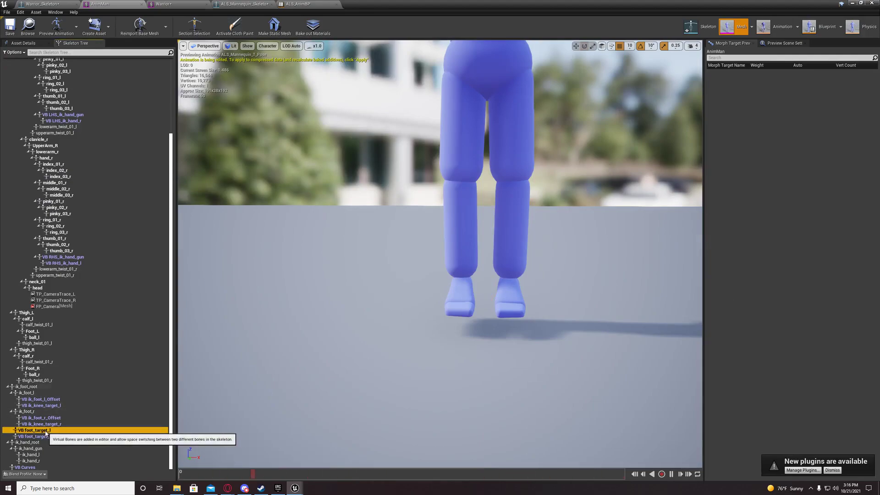
{"action": "left_click", "coordinate": [181, 4]}
{"action": "scroll", "coordinate": [87, 427], "scroll_direction": "down", "scroll_amount": 10}
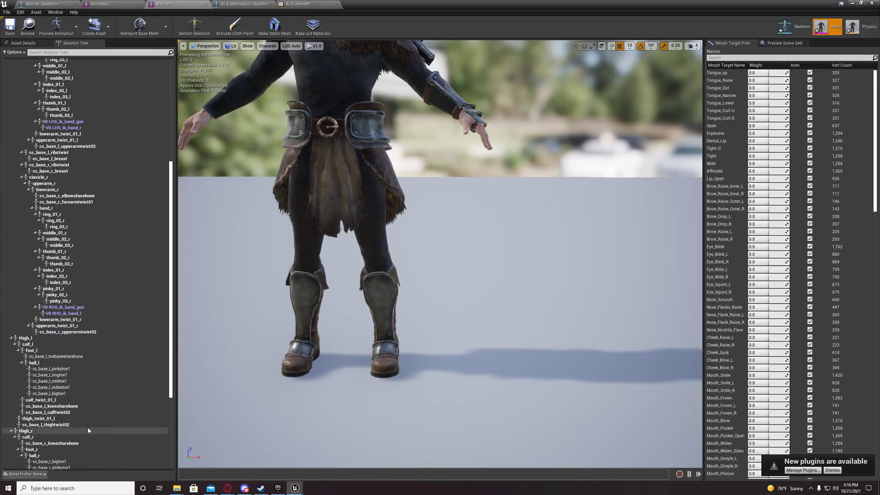
- Rename the ik_foot_root_ik_foot_r virtual bone to foot_target_r
{"action": "left_click", "coordinate": [55, 443]}
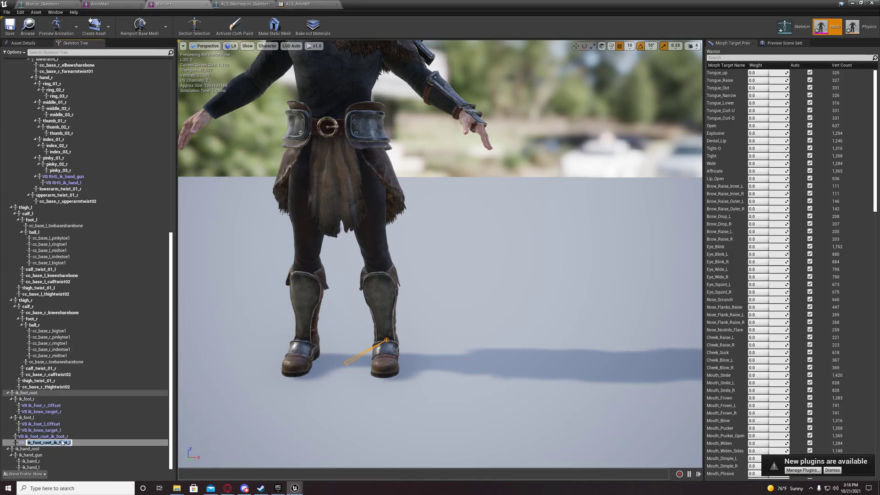
{"action": "scroll", "coordinate": [81, 437], "scroll_direction": "up", "scroll_amount": 10}
{"action": "scroll", "coordinate": [81, 437], "scroll_direction": "down", "scroll_amount": 10}
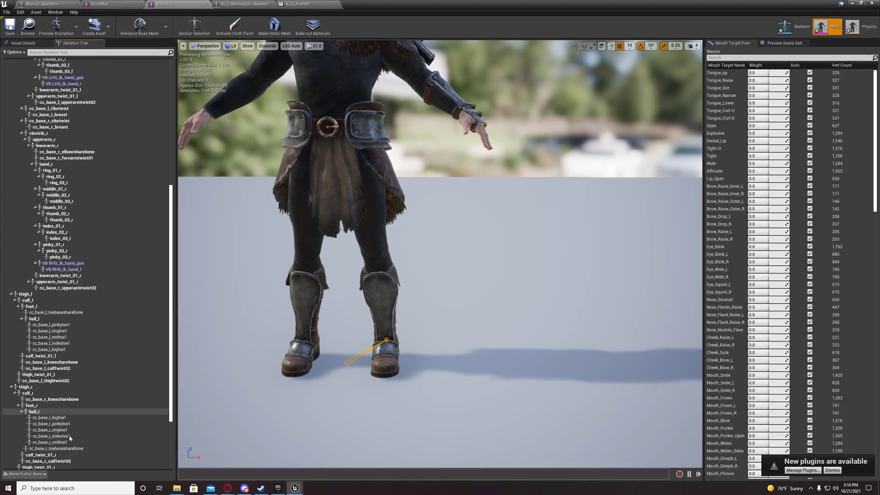
{"action": "key", "text": "F2"}
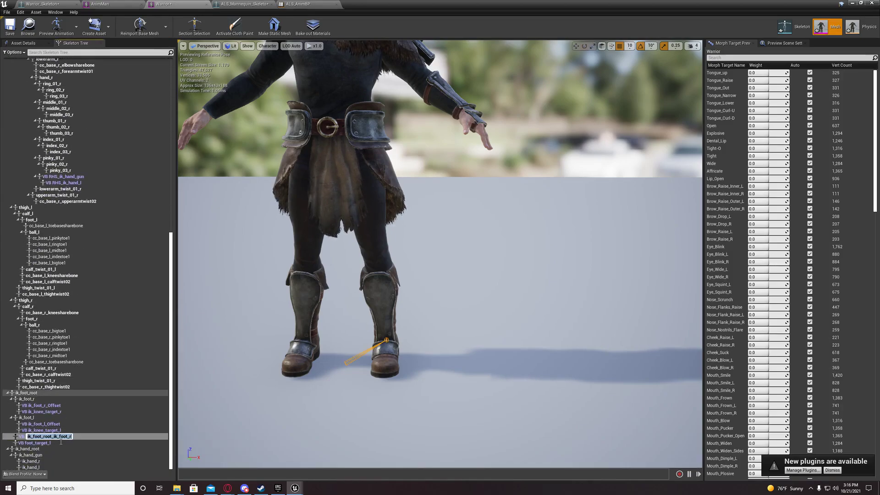
{"action": "type", "text": "foot_target_l"}
{"action": "key", "text": "BackSpace"}
{"action": "type", "text": "r"}
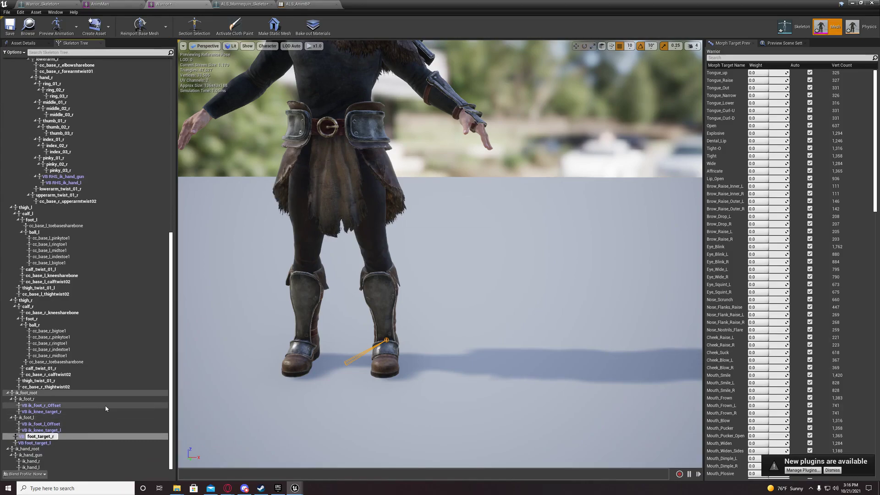
- Commit the foot_target_r name and select the foot_target_r and ik_foot_l_Offset virtual bones
{"action": "left_click", "coordinate": [58, 444]}
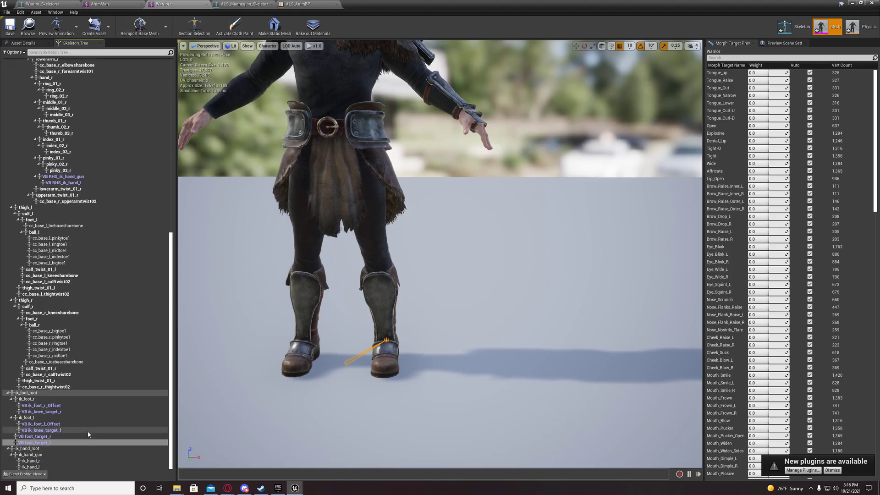
{"action": "left_click", "coordinate": [35, 437]}
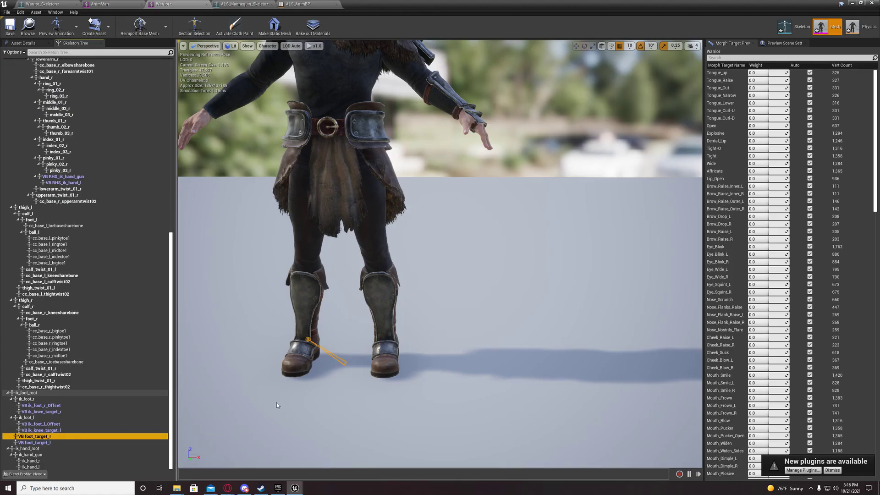
{"action": "left_click", "coordinate": [54, 425]}
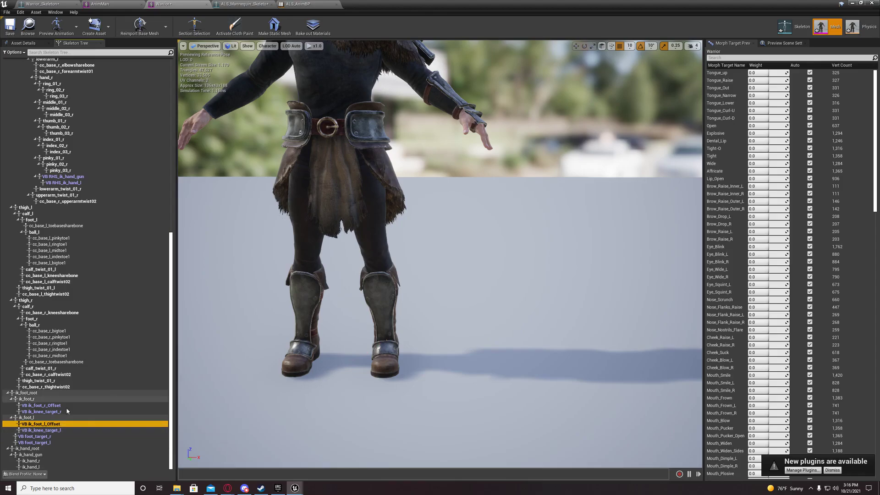
- Examine the Warrior's boot and legs up close, then check the AnimMan's Curves virtual bone name
{"action": "left_click_drag", "start_coordinate": [309, 385], "coordinate": [310, 291]}
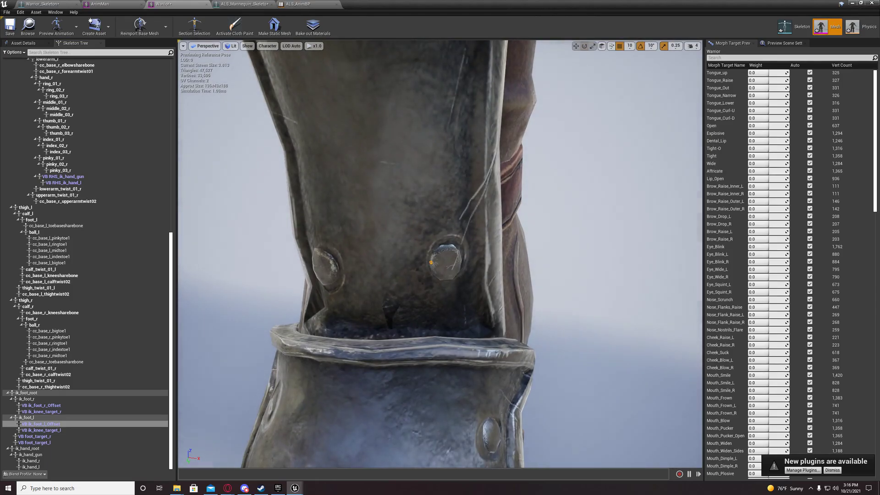
{"action": "mouse_move", "coordinate": [469, 277]}
{"action": "right_mouse_down"}
{"action": "mouse_move", "coordinate": [469, 213]}
{"action": "mouse_move", "coordinate": [469, 277]}
{"action": "right_mouse_up"}
{"action": "mouse_move", "coordinate": [379, 331]}
{"action": "left_mouse_down"}
{"action": "mouse_move", "coordinate": [379, 268]}
{"action": "mouse_move", "coordinate": [379, 332]}
{"action": "left_mouse_up"}
{"action": "mouse_move", "coordinate": [187, 406]}
{"action": "left_mouse_down"}
{"action": "mouse_move", "coordinate": [187, 366]}
{"action": "mouse_move", "coordinate": [187, 406]}
{"action": "left_mouse_up"}
{"action": "left_click", "coordinate": [104, 4]}
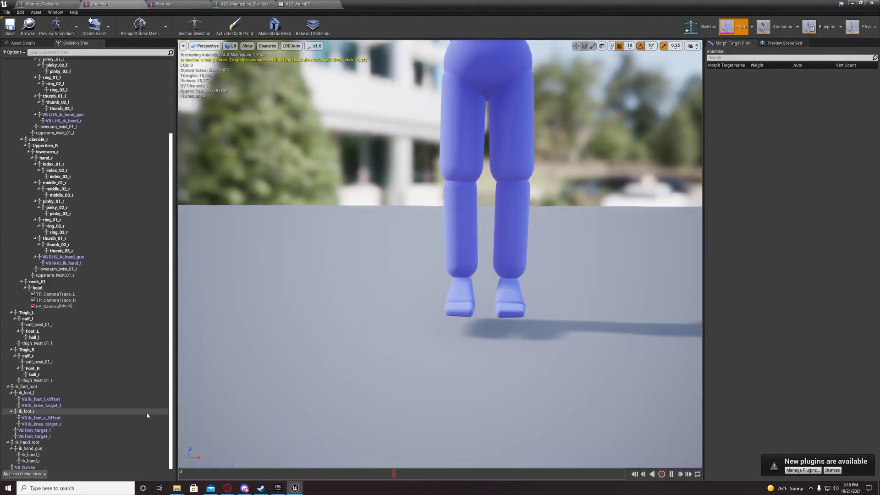
{"action": "double_click", "coordinate": [28, 467]}
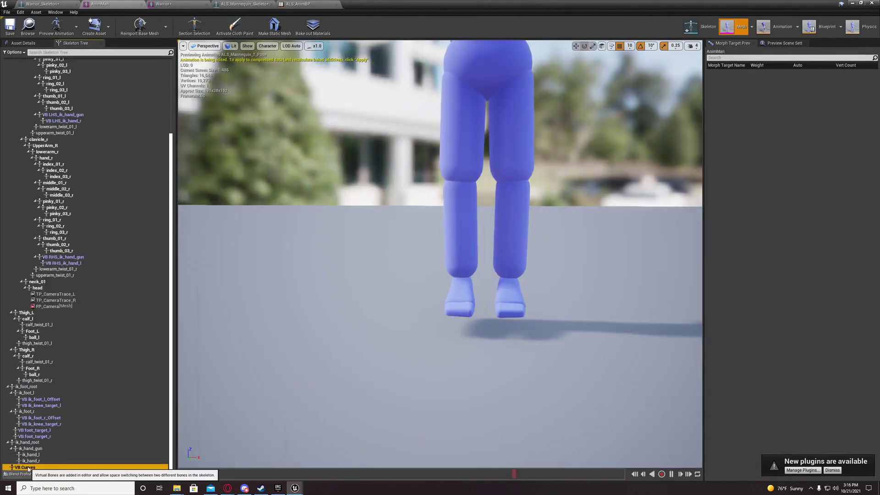
- Add a root-to-root virtual bone named Curves to the Warrior skeleton
{"action": "left_click", "coordinate": [163, 4]}
{"action": "scroll", "coordinate": [68, 155], "scroll_direction": "up", "scroll_amount": 15}
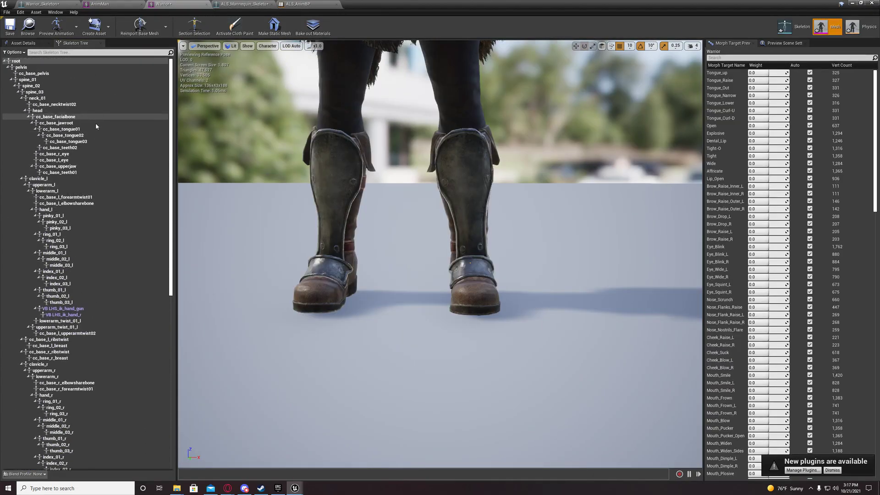
{"action": "right_click", "coordinate": [15, 61]}
{"action": "mouse_move", "coordinate": [59, 106]}
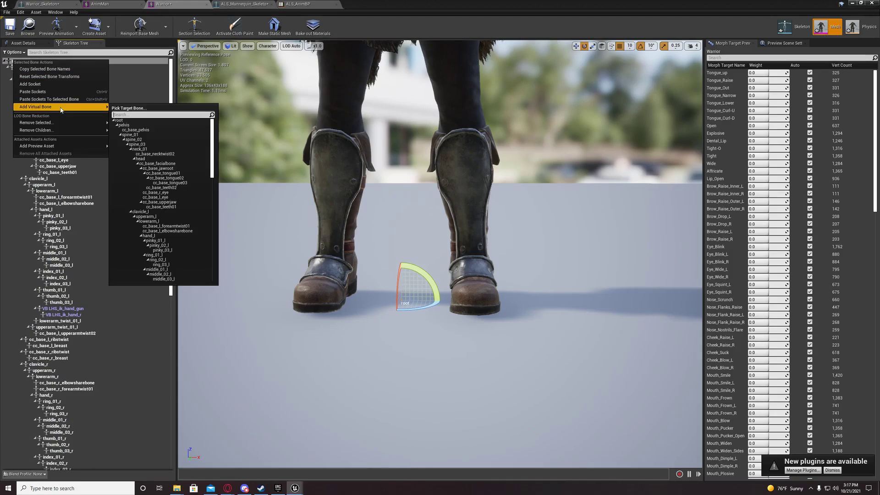
{"action": "left_click", "coordinate": [119, 120]}
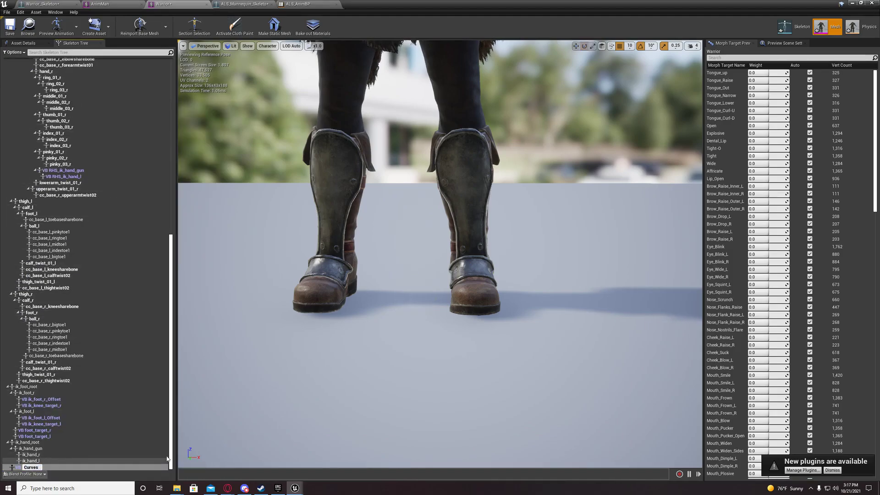
{"action": "scroll", "coordinate": [96, 351], "scroll_direction": "up", "scroll_amount": 15}
{"action": "scroll", "coordinate": [97, 352], "scroll_direction": "down", "scroll_amount": 15}
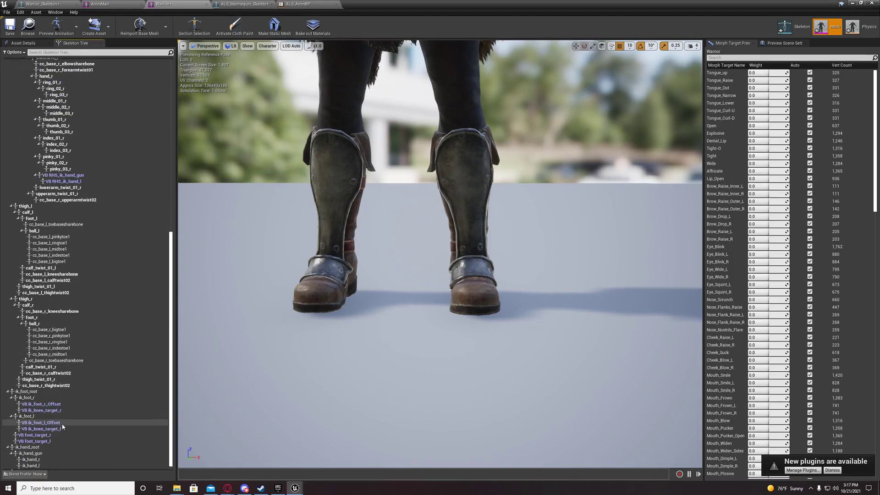
{"action": "left_click", "coordinate": [27, 467]}
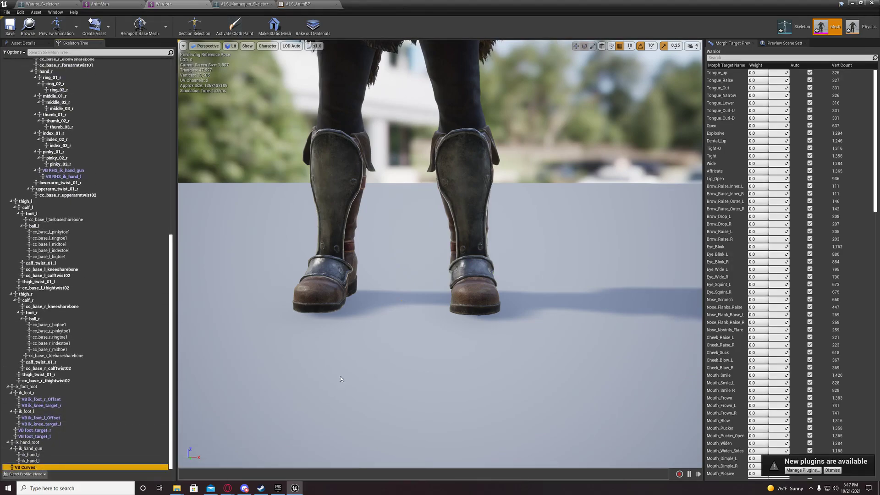
- Save the Warrior skeleton and bring up ALS_Mannequin_Skeleton
{"action": "scroll", "coordinate": [340, 376], "scroll_direction": "up", "scroll_amount": 3}
{"action": "scroll", "coordinate": [440, 252], "scroll_direction": "up", "scroll_amount": 10}
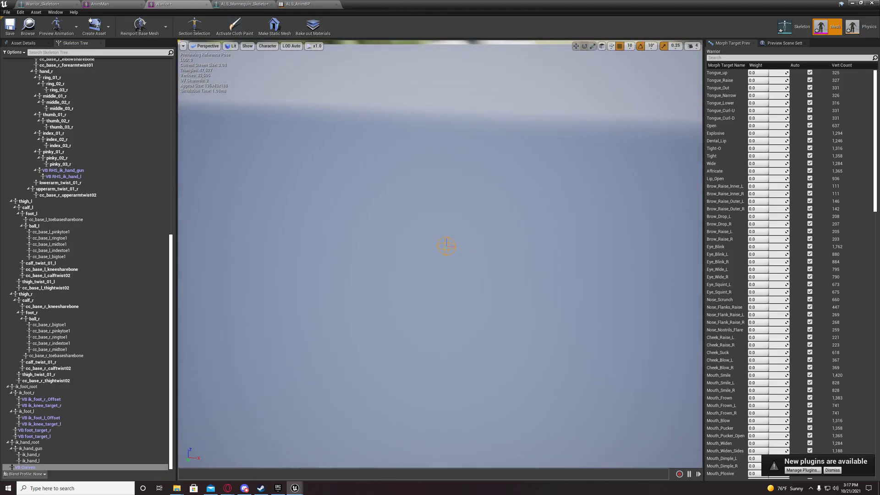
{"action": "scroll", "coordinate": [440, 252], "scroll_direction": "down", "scroll_amount": 12}
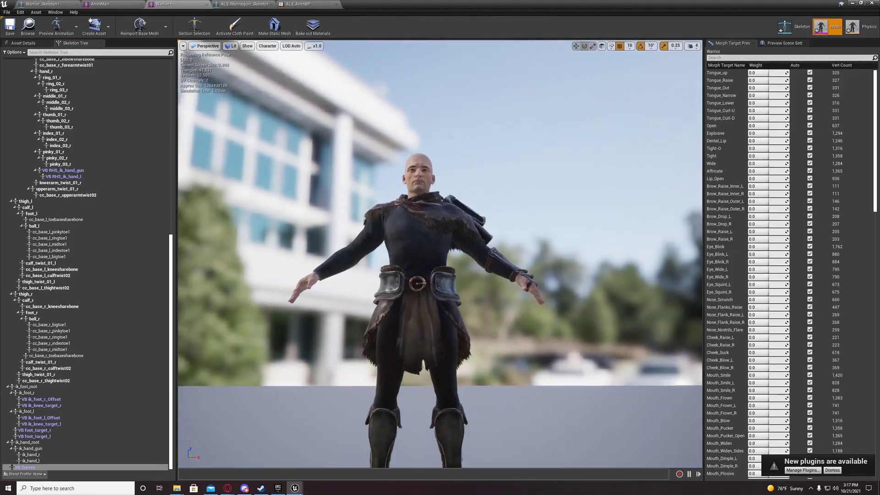
{"action": "scroll", "coordinate": [440, 252], "scroll_direction": "up", "scroll_amount": 5}
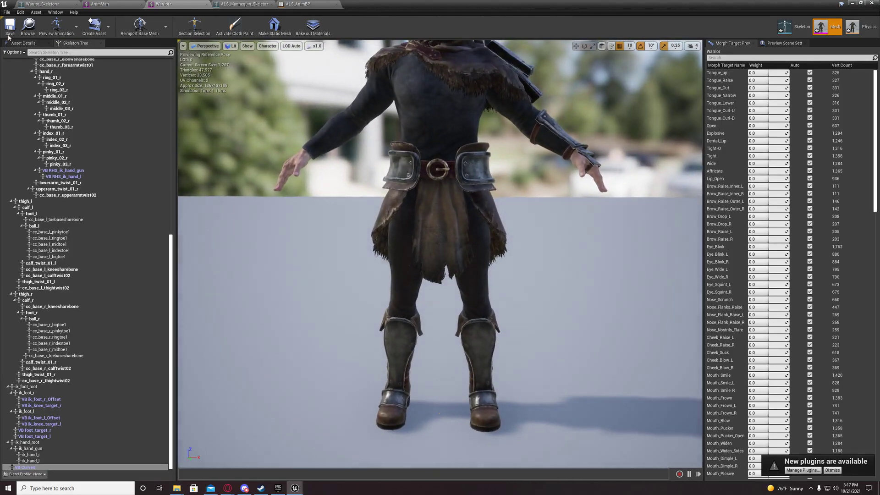
{"action": "left_click", "coordinate": [9, 36]}
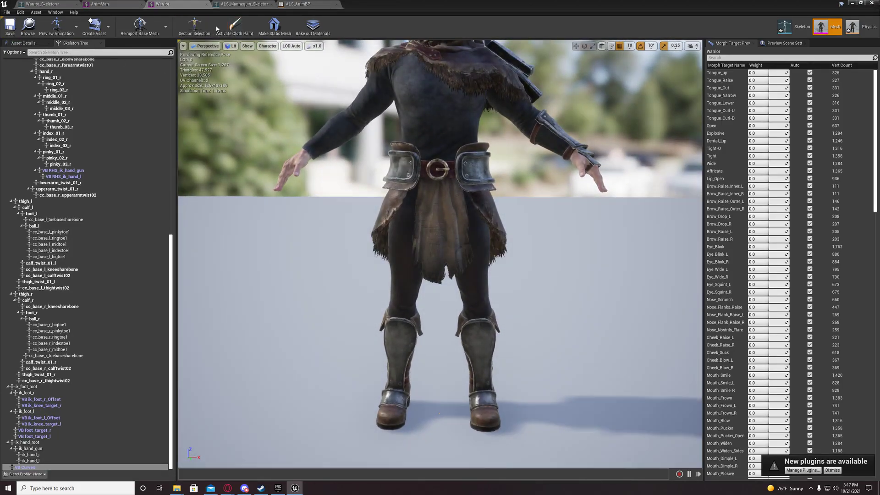
{"action": "left_click", "coordinate": [238, 5]}
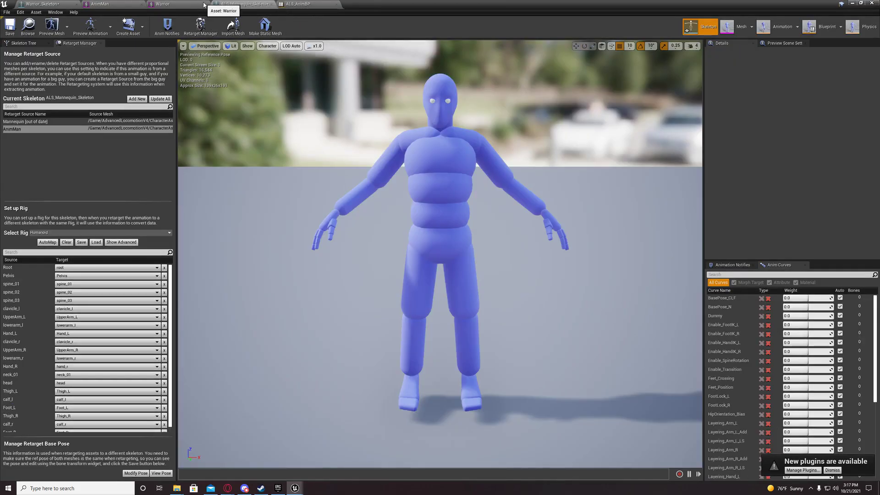
- Close ALS_Mannequin_Skeleton, compile and save ALS_AnimBP, and return to the level editor
{"action": "left_click", "coordinate": [271, 4]}
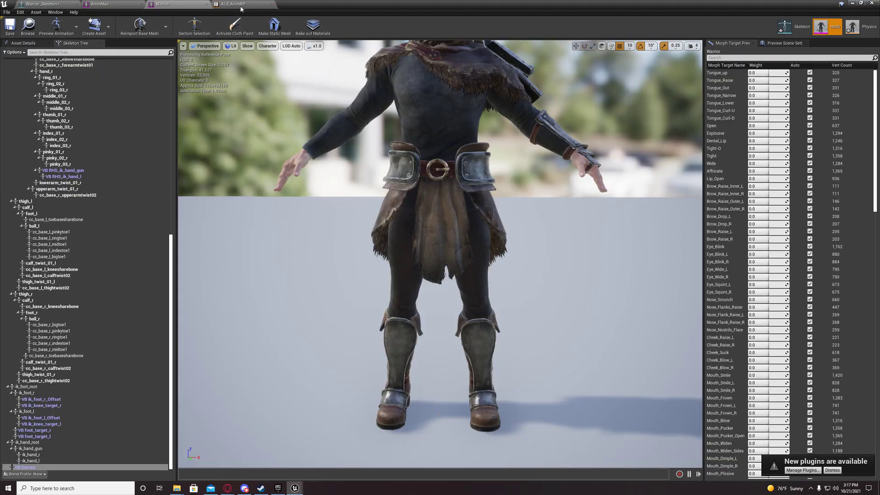
{"action": "left_click", "coordinate": [239, 5]}
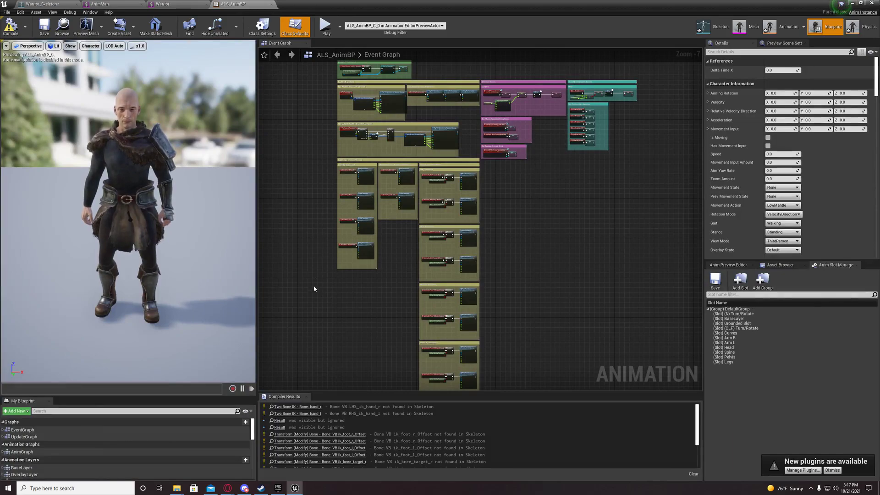
{"action": "right_click_drag", "start_coordinate": [315, 313], "coordinate": [305, 279]}
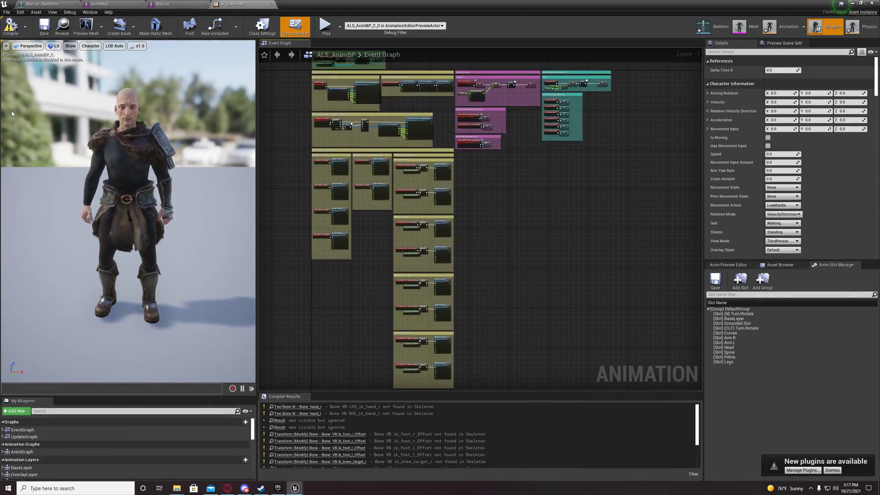
{"action": "left_click", "coordinate": [10, 27]}
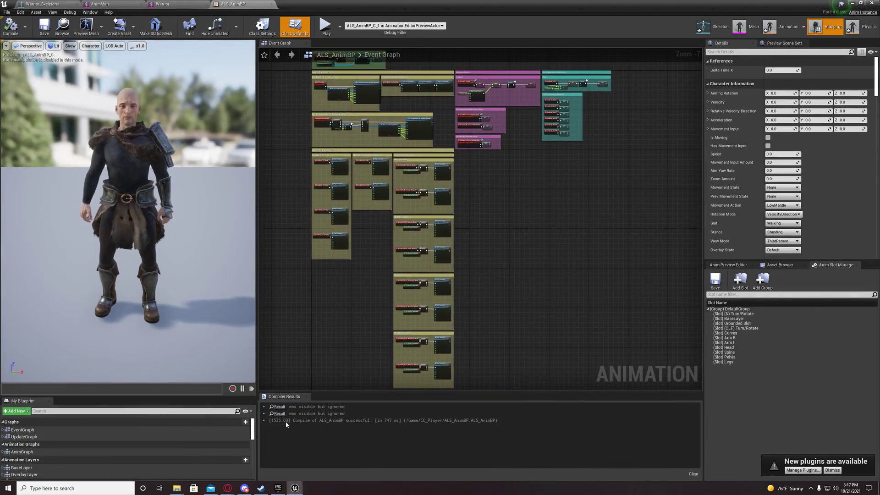
{"action": "left_click", "coordinate": [44, 29]}
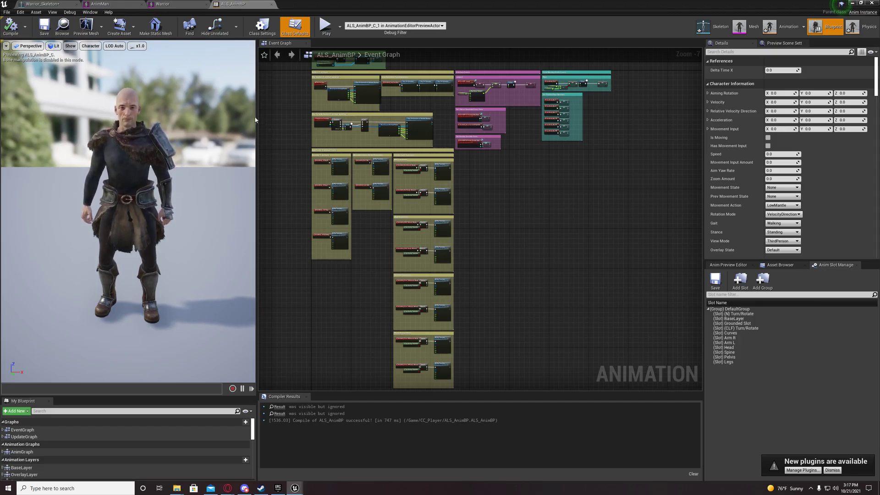
{"action": "left_click", "coordinate": [853, 3]}
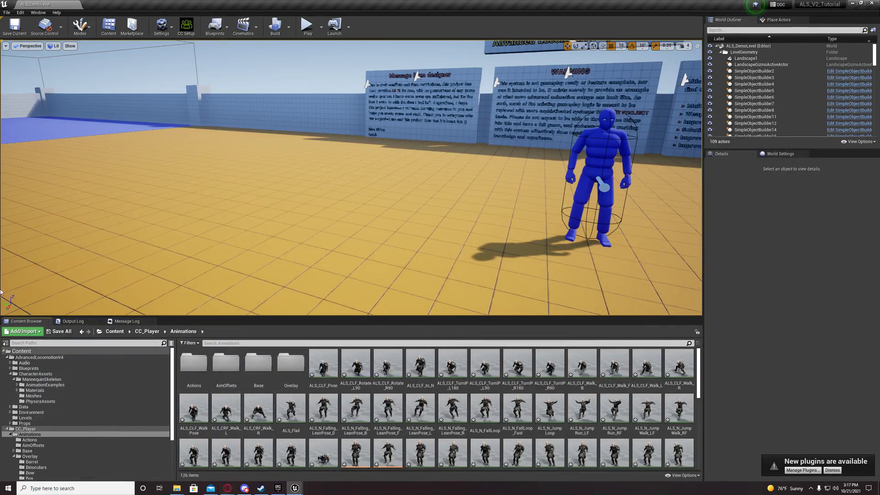
- Use File > Save All to save the 126 animation assets and the level
{"action": "left_click", "coordinate": [6, 12]}
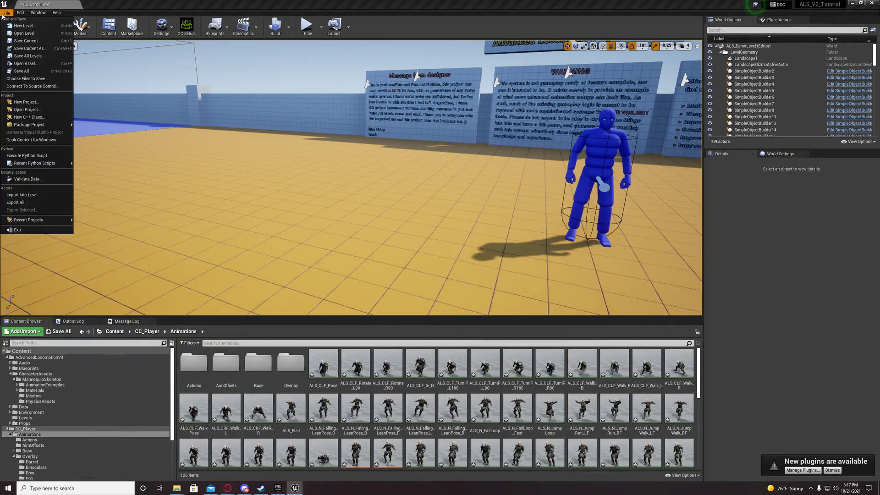
{"action": "left_click", "coordinate": [18, 71]}
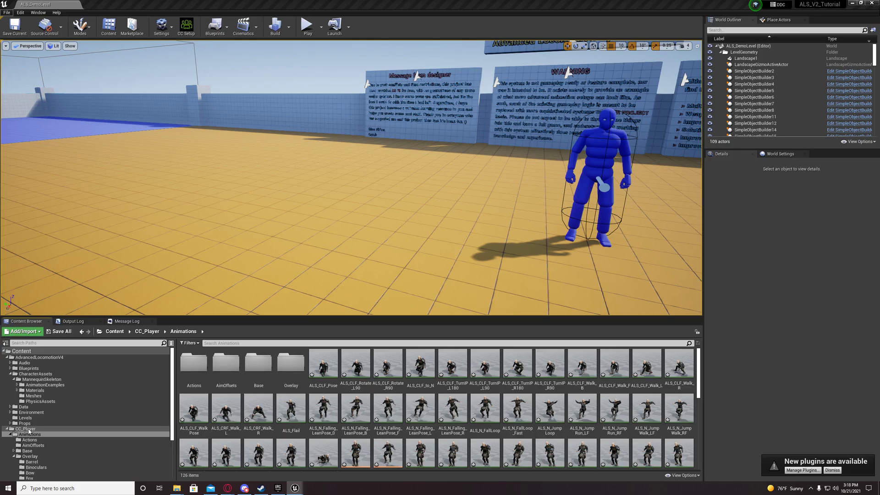
- Browse the CC_Player, CharacterAssets, Data, Environment and mannequin Meshes folders
{"action": "left_click", "coordinate": [29, 429]}
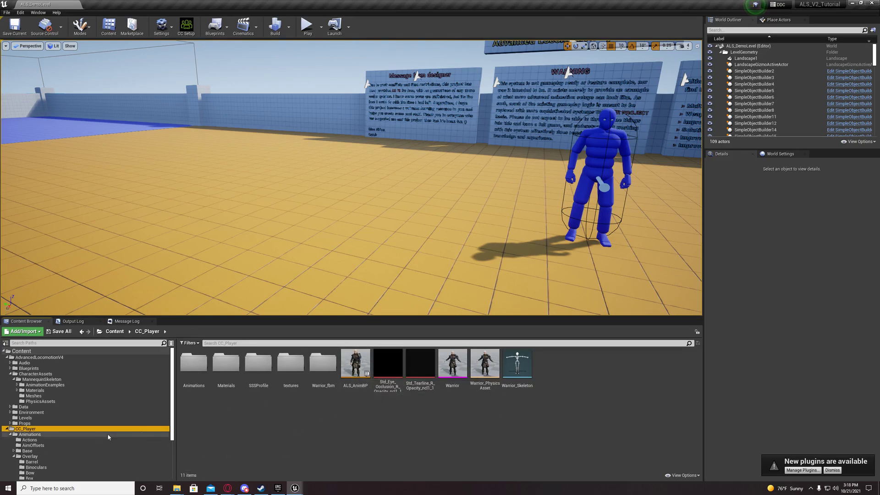
{"action": "left_click", "coordinate": [42, 375]}
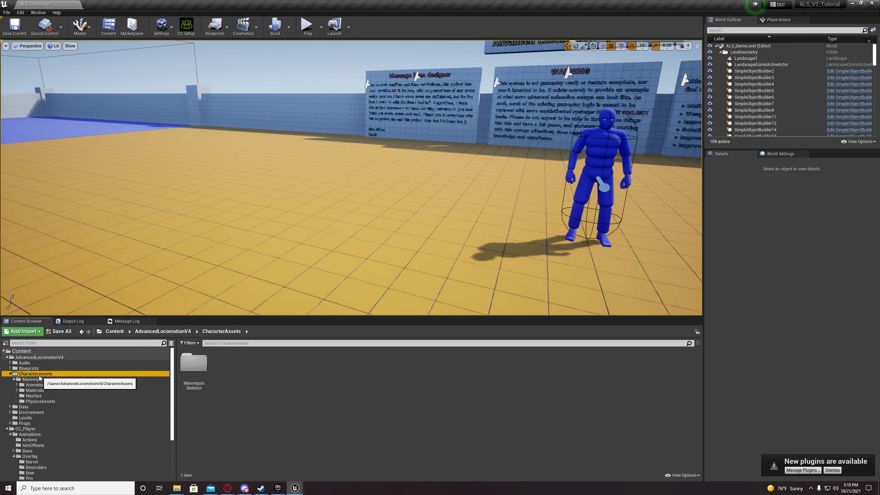
{"action": "left_click", "coordinate": [29, 401]}
{"action": "left_click", "coordinate": [26, 407]}
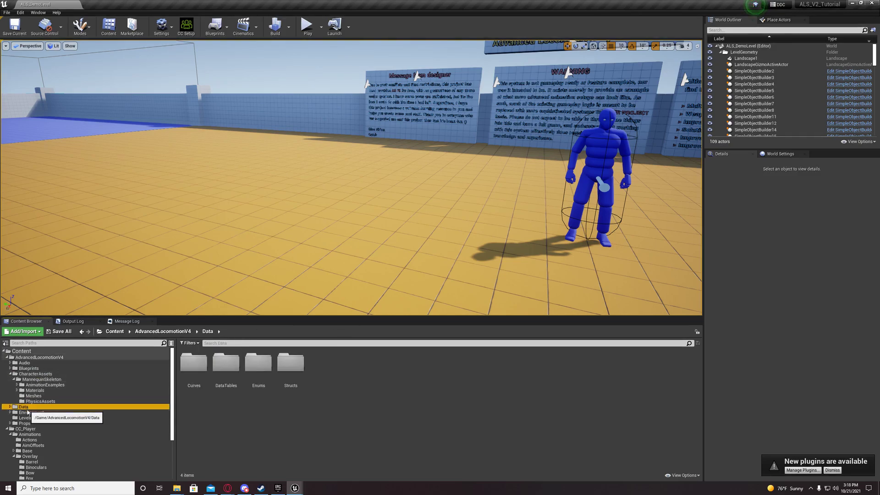
{"action": "left_click", "coordinate": [27, 413]}
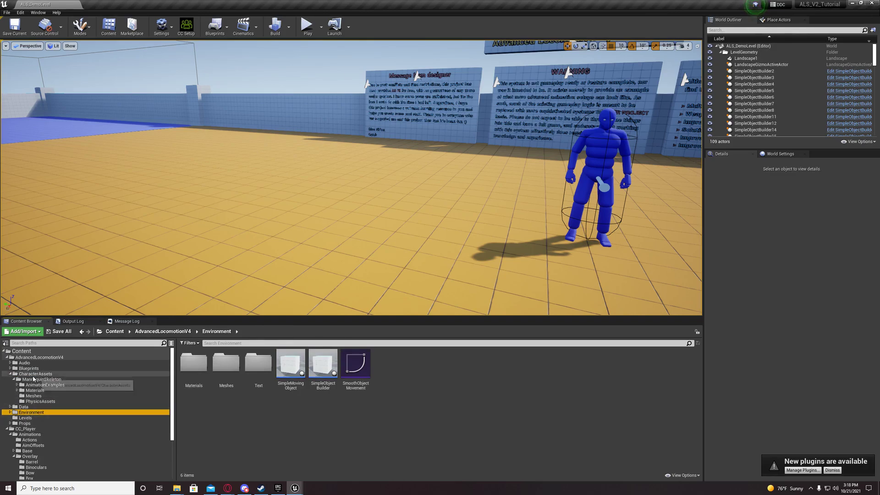
{"action": "left_click", "coordinate": [35, 374]}
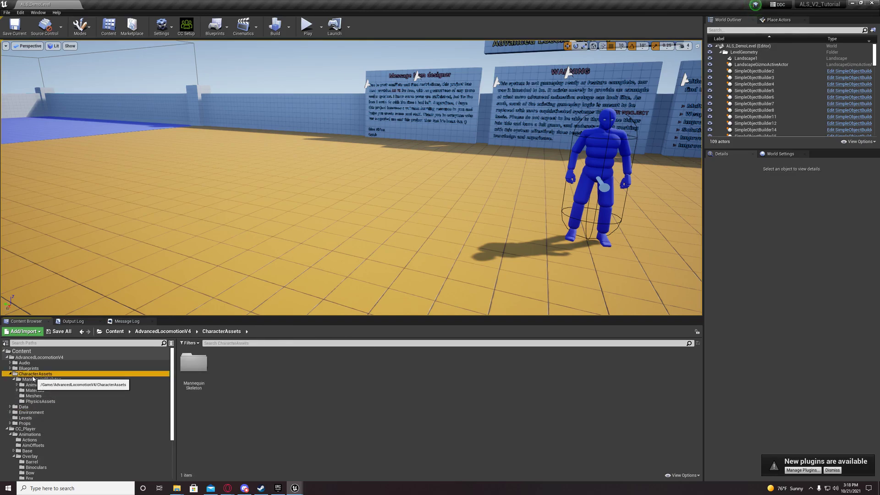
{"action": "double_click", "coordinate": [193, 364]}
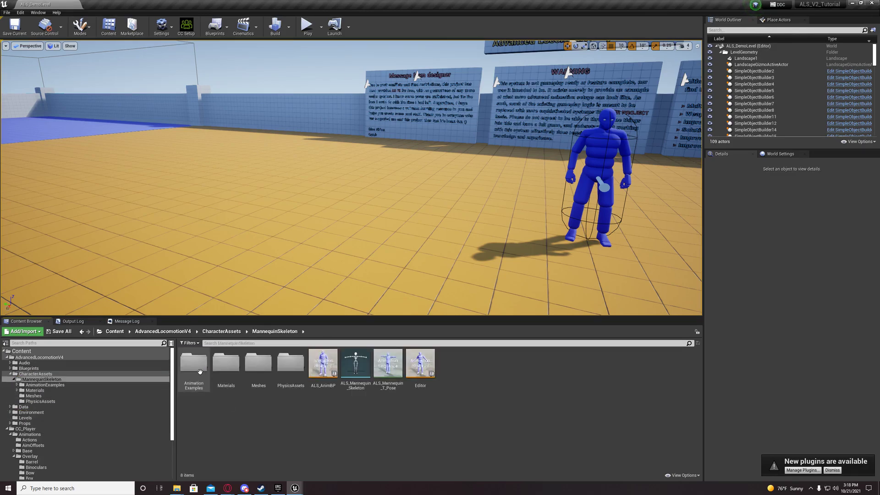
{"action": "double_click", "coordinate": [272, 372]}
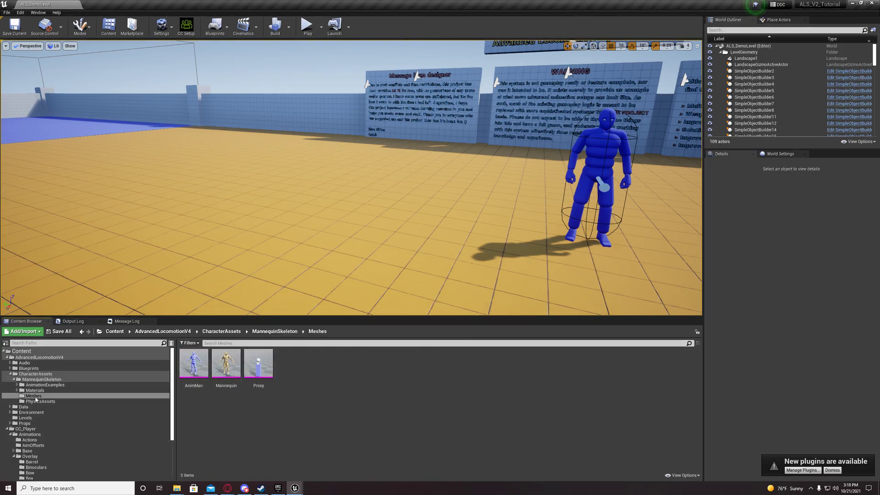
- Open ALS Blueprints > CharacterLogic to list its three character blueprints
{"action": "left_click", "coordinate": [27, 368]}
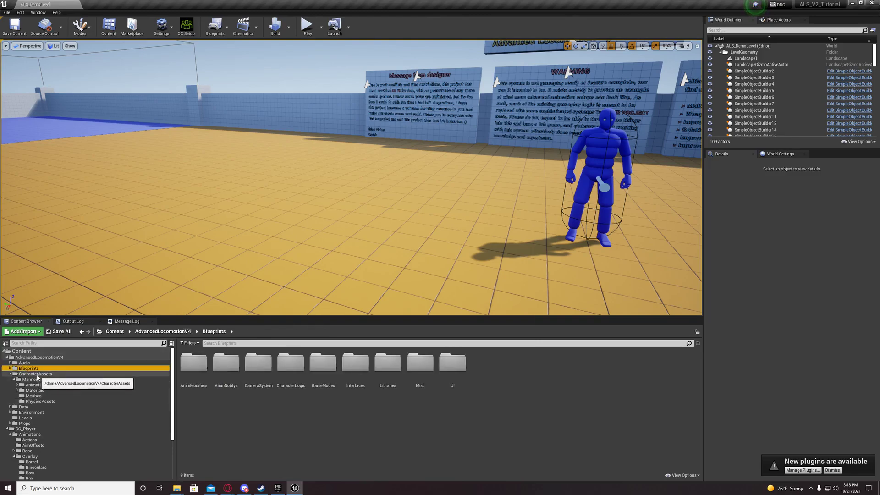
{"action": "double_click", "coordinate": [290, 362]}
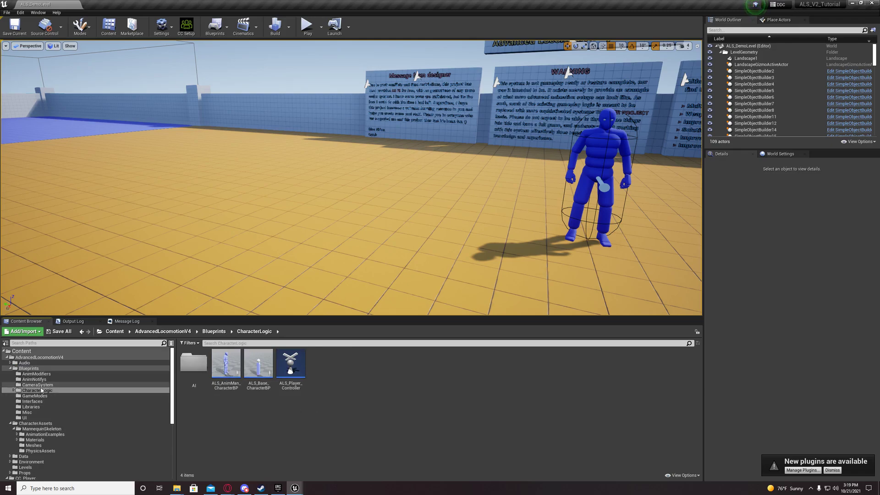
{"action": "scroll", "coordinate": [41, 388], "scroll_direction": "down", "scroll_amount": 3}
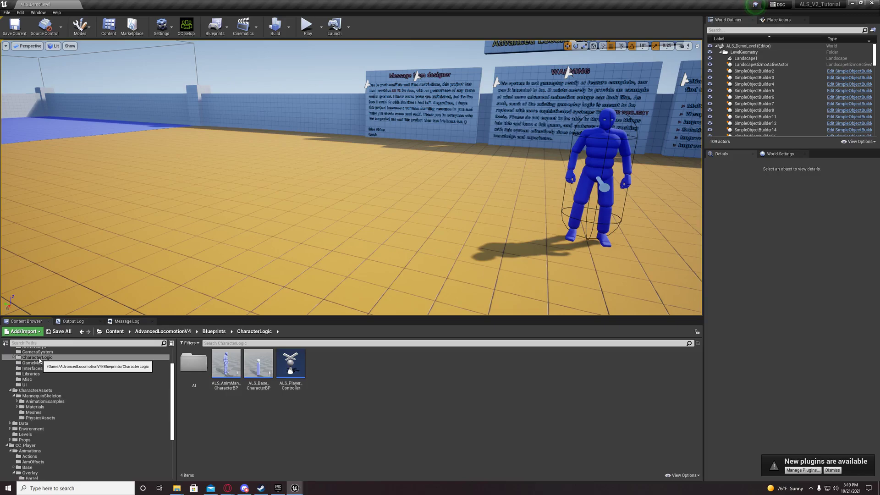
- Drag the CharacterLogic folder onto CC_Player and choose Copy Here
{"action": "left_click_drag", "start_coordinate": [40, 361], "coordinate": [28, 448]}
{"action": "left_click_drag", "start_coordinate": [27, 451], "coordinate": [26, 450]}
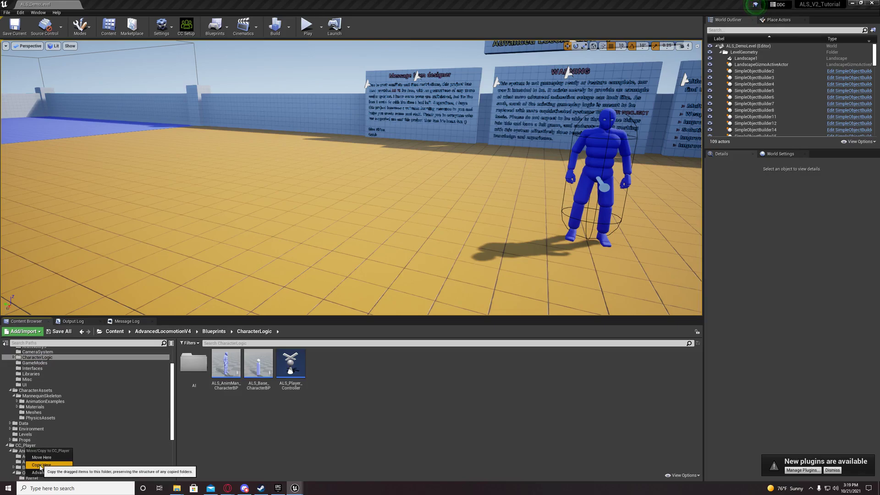
{"action": "left_click", "coordinate": [41, 465]}
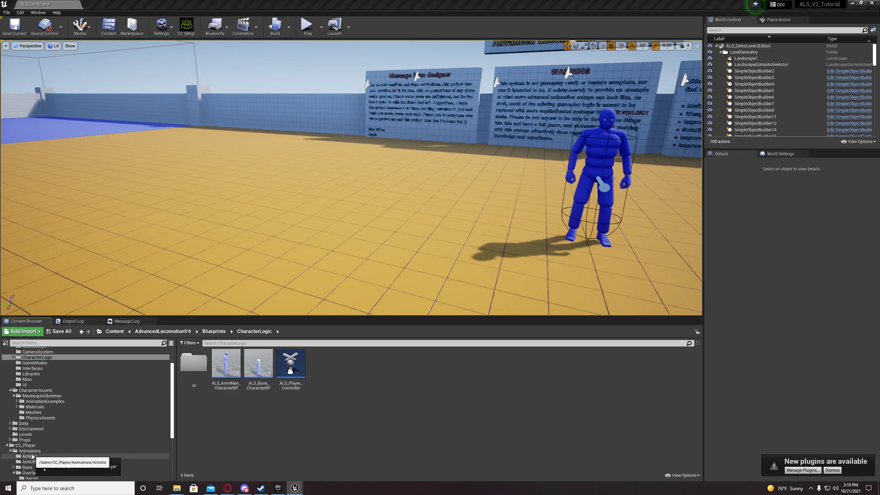
- Open the copied CC_Player/CharacterLogic folder and its ALS_AnimMan_CharacterBP blueprint
{"action": "scroll", "coordinate": [27, 448], "scroll_direction": "down", "scroll_amount": 3}
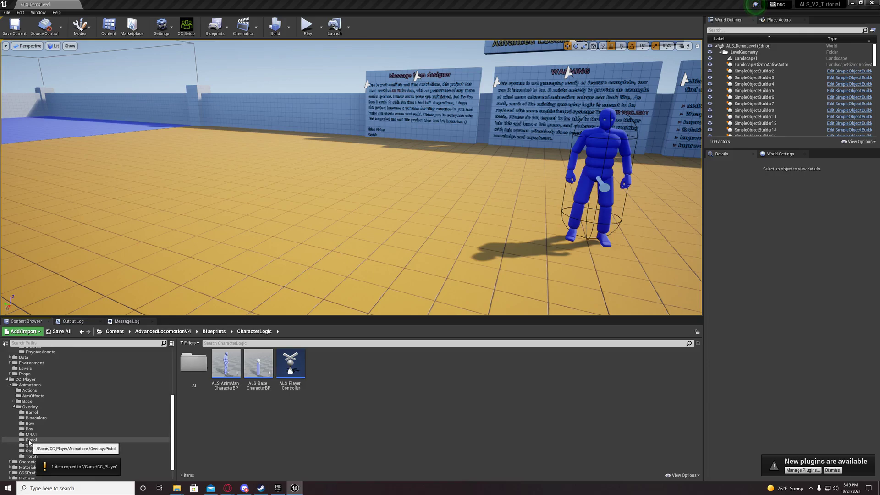
{"action": "scroll", "coordinate": [27, 447], "scroll_direction": "down", "scroll_amount": 2}
{"action": "left_click", "coordinate": [29, 442]}
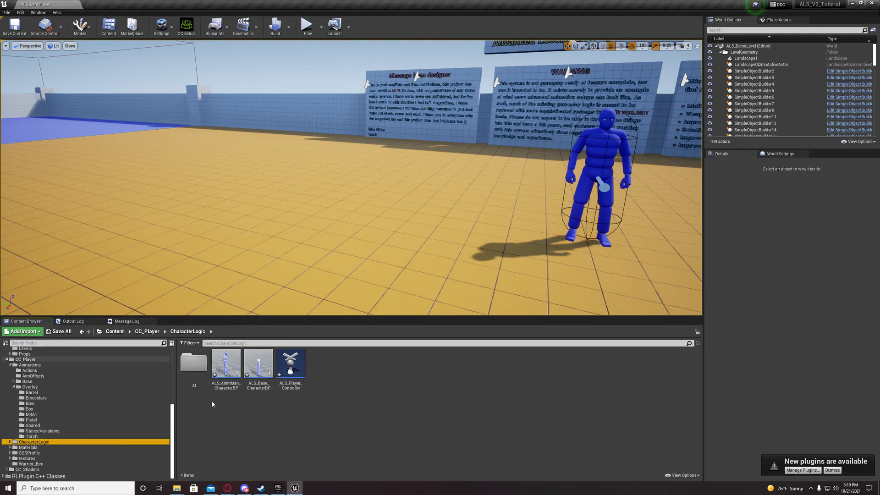
{"action": "left_click", "coordinate": [229, 418]}
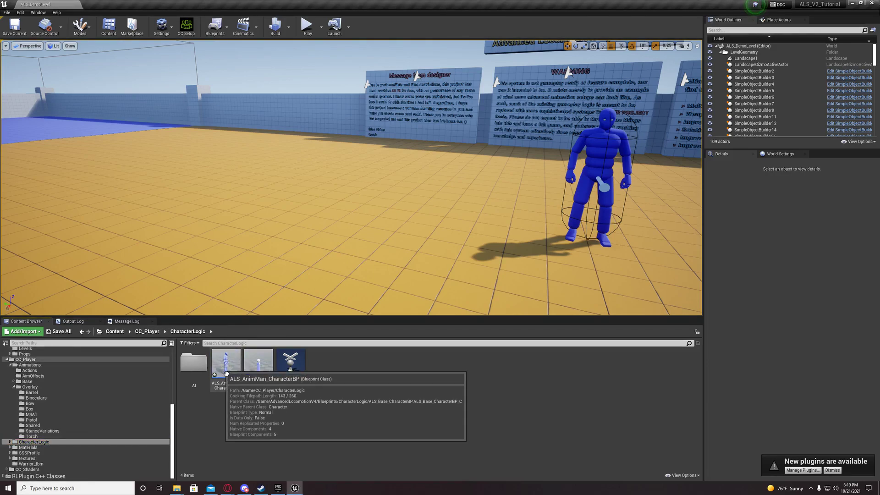
{"action": "double_click", "coordinate": [226, 373]}
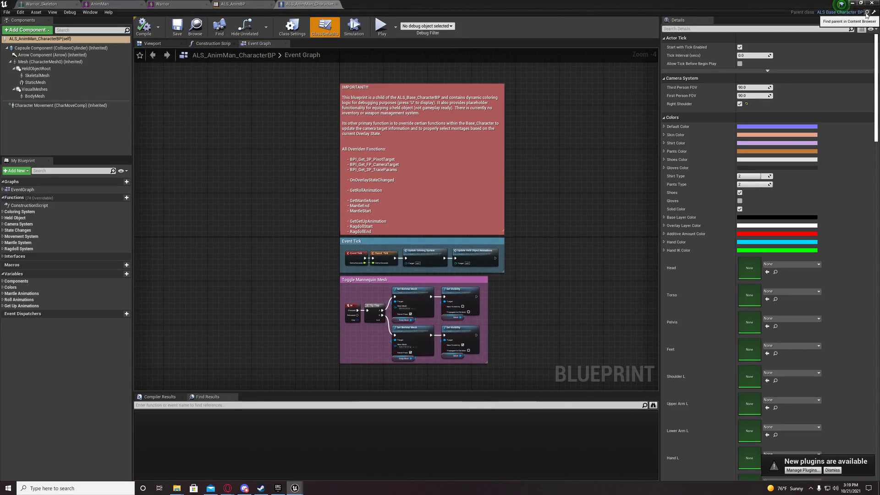
- Locate the copy's parent class, the original ALS_Base_CharacterBP, via Class Settings' Parent Class browse button
{"action": "left_click", "coordinate": [852, 4]}
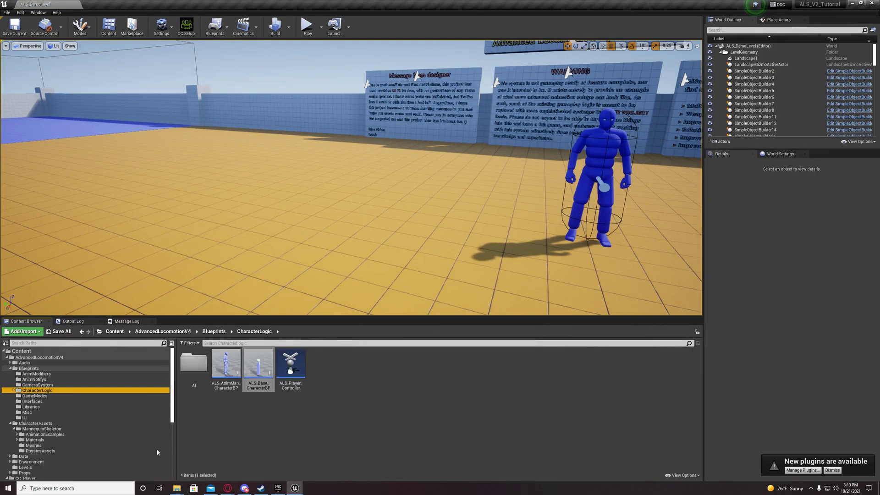
{"action": "scroll", "coordinate": [84, 414], "scroll_direction": "down", "scroll_amount": 6}
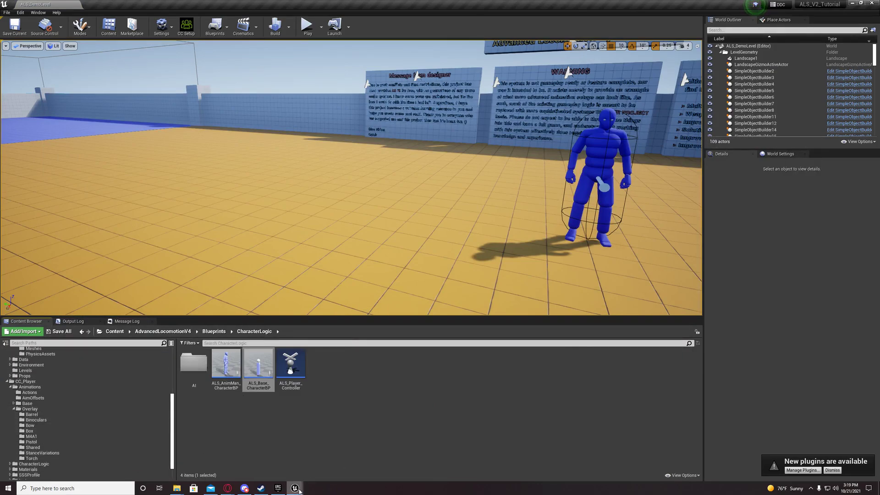
{"action": "mouse_move", "coordinate": [299, 491]}
{"action": "left_click", "coordinate": [407, 442]}
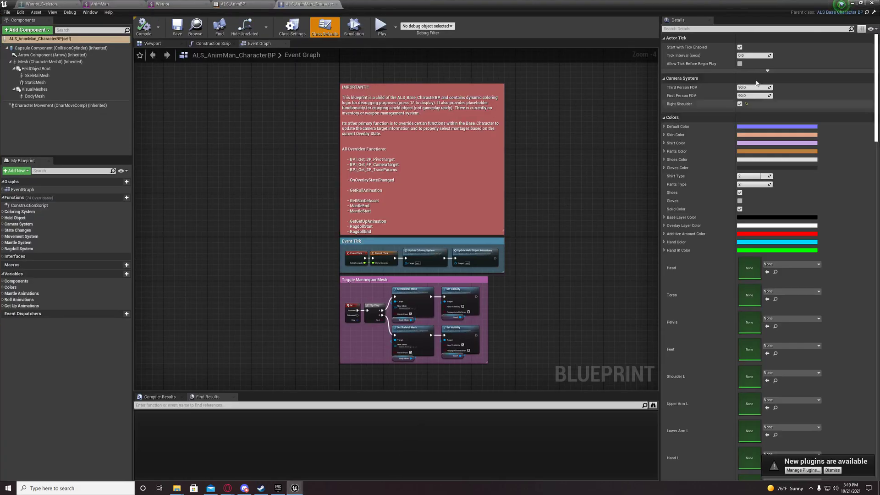
{"action": "left_click", "coordinate": [288, 29]}
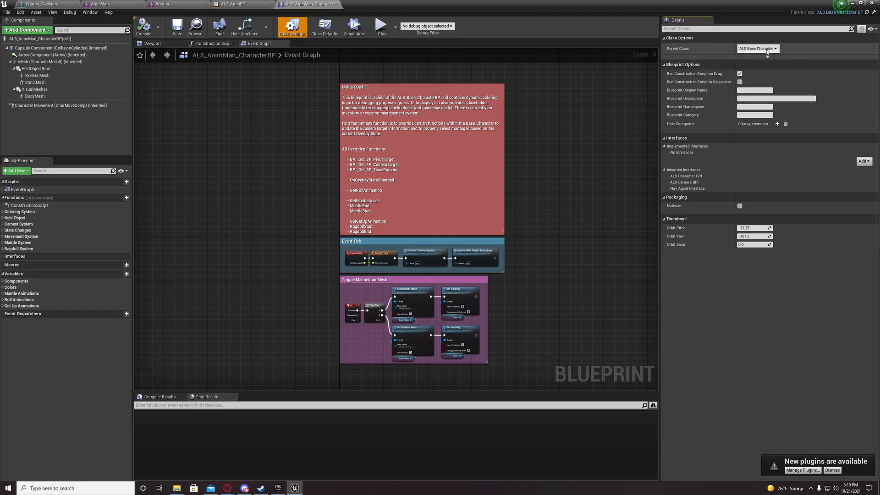
{"action": "left_click", "coordinate": [866, 12]}
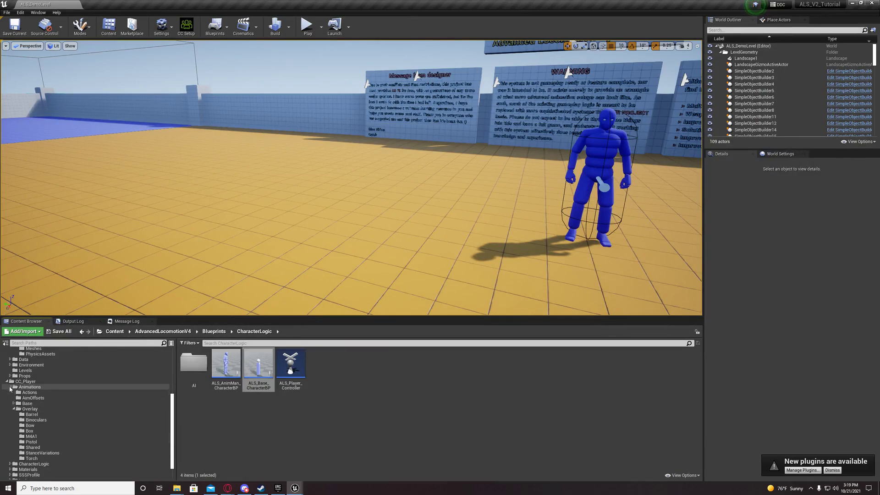
- Collapse Animations, go to CC_Player/CharacterLogic, and begin renaming the copied ALS_Base_CharacterBP
{"action": "left_click", "coordinate": [10, 388]}
{"action": "left_click", "coordinate": [33, 442]}
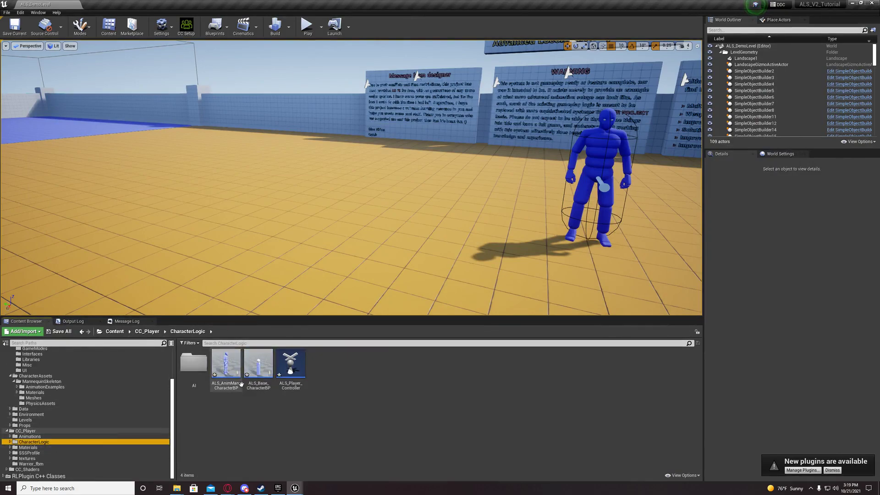
{"action": "left_click", "coordinate": [266, 388]}
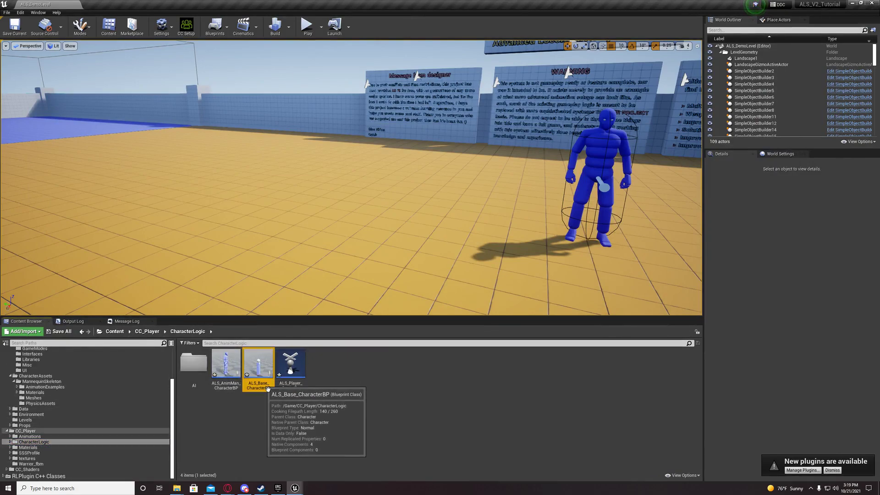
{"action": "left_click", "coordinate": [270, 388]}
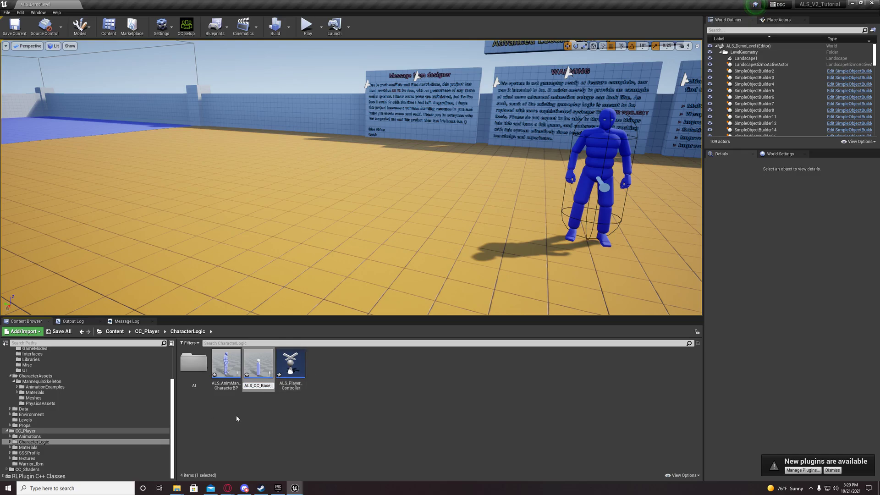
- Finish renaming the character blueprints to ALS_CC_Base_CharacterBP and ALS_CC_AnimMan_CharacterBP
{"action": "key", "text": "Return"}
{"action": "left_click", "coordinate": [226, 364]}
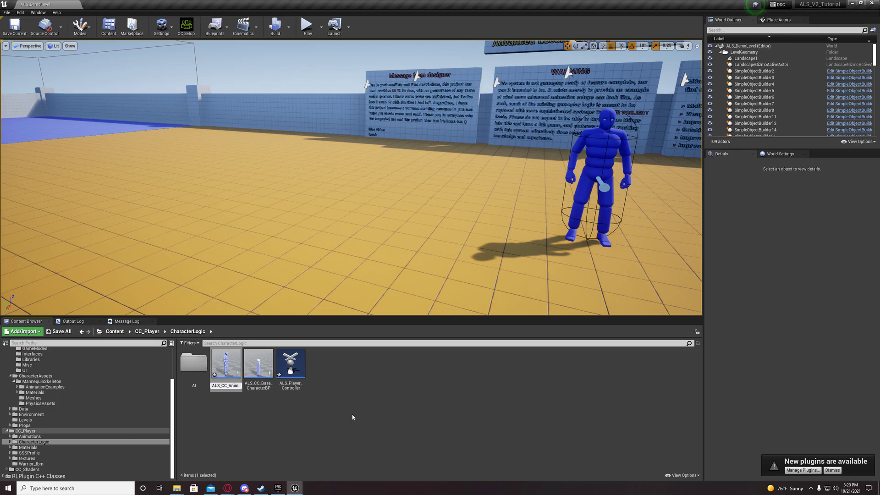
{"action": "key", "text": "Escape"}
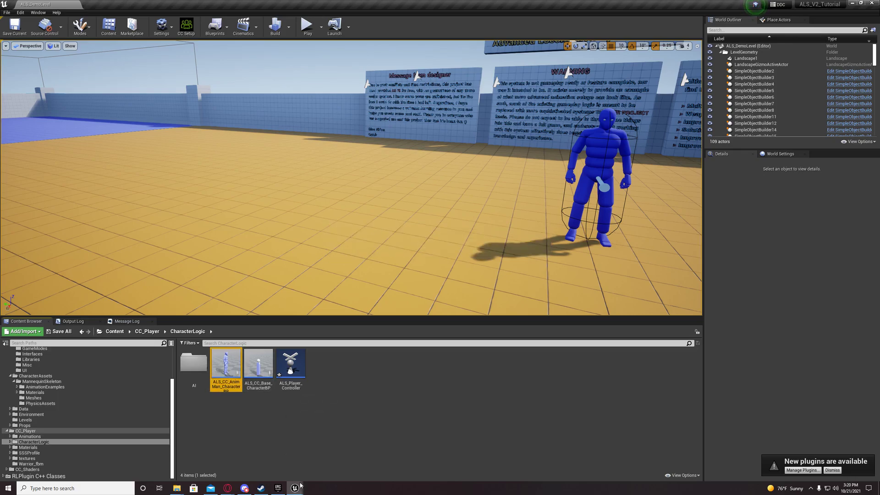
- Reparent the AnimMan blueprint to ALS_CC_Base_CharacterBP, accepting the data loss warning
{"action": "mouse_move", "coordinate": [298, 489]}
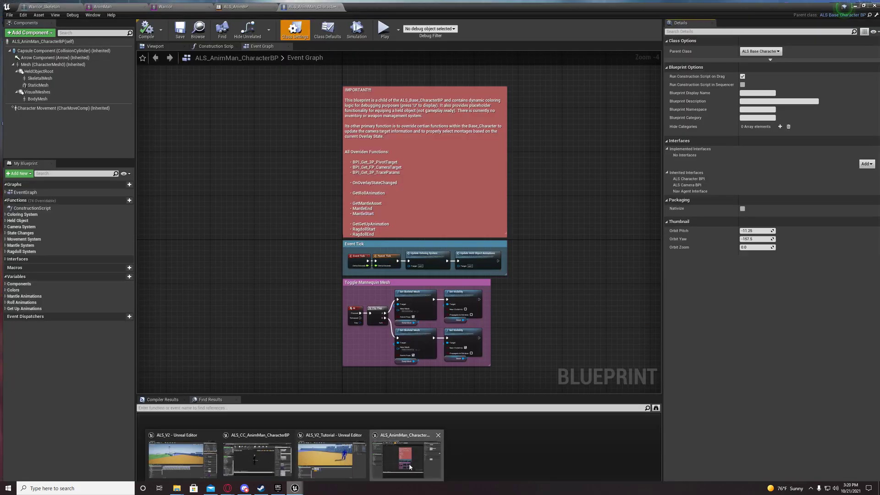
{"action": "left_click", "coordinate": [407, 456]}
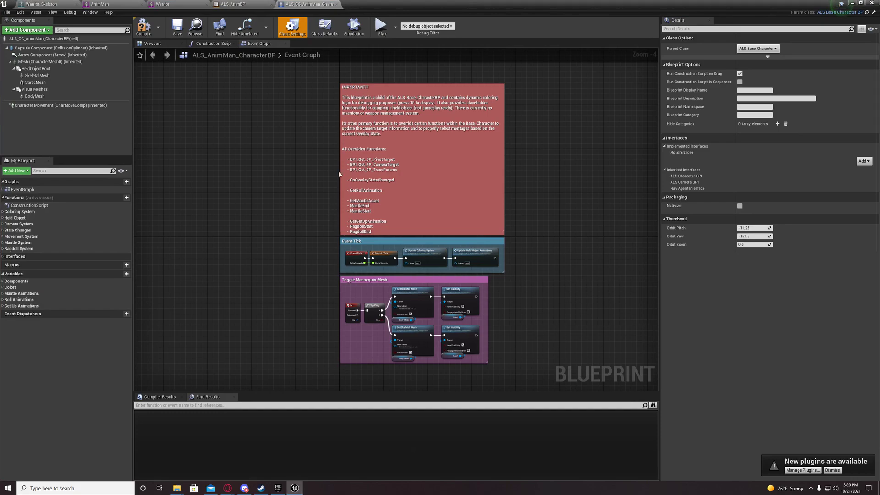
{"action": "left_click", "coordinate": [748, 49]}
{"action": "type", "text": "AL"}
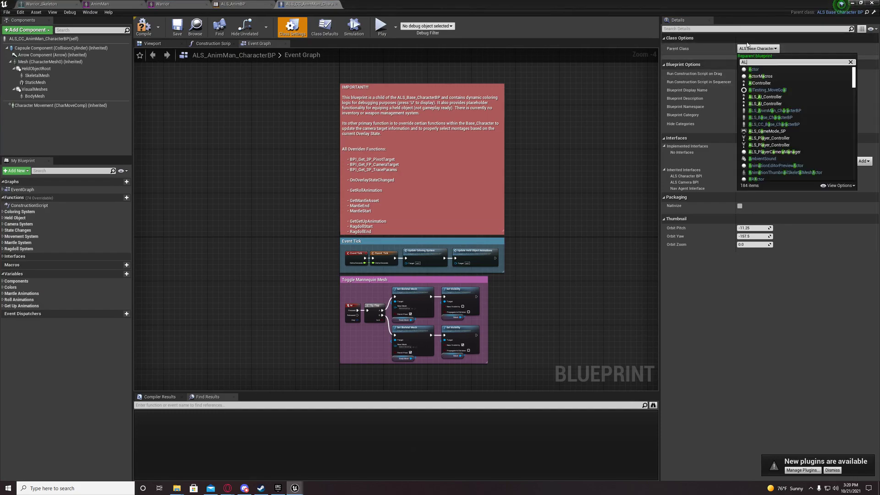
{"action": "type", "text": "S_CC"}
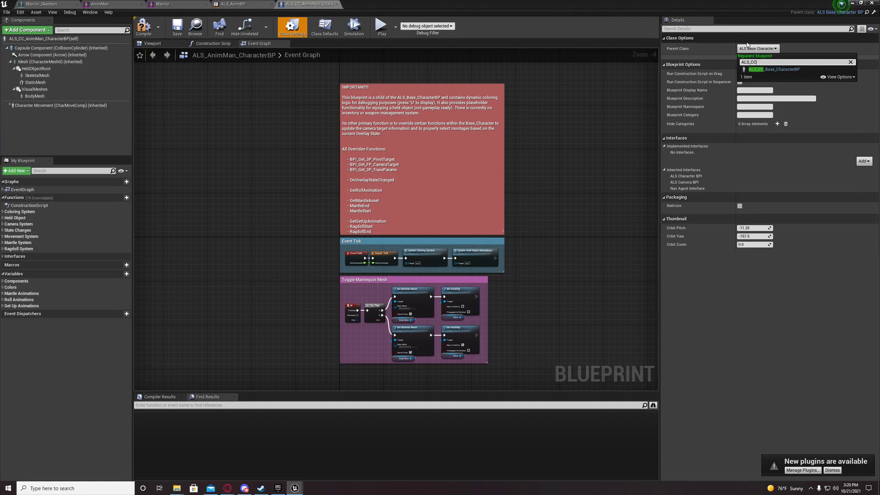
{"action": "left_click", "coordinate": [785, 70]}
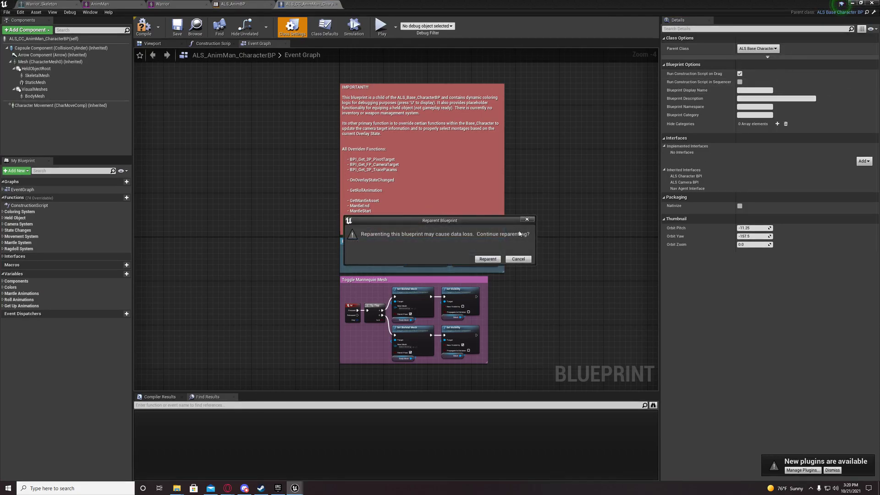
{"action": "left_click", "coordinate": [486, 260]}
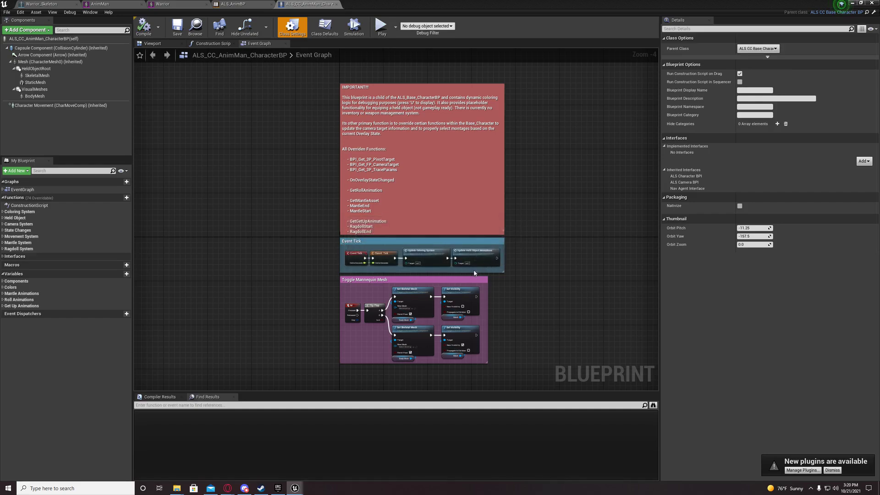
- Compile the AnimMan blueprint and view ALS_CC_Base_CharacterBP in its 3D viewport
{"action": "left_click", "coordinate": [141, 28]}
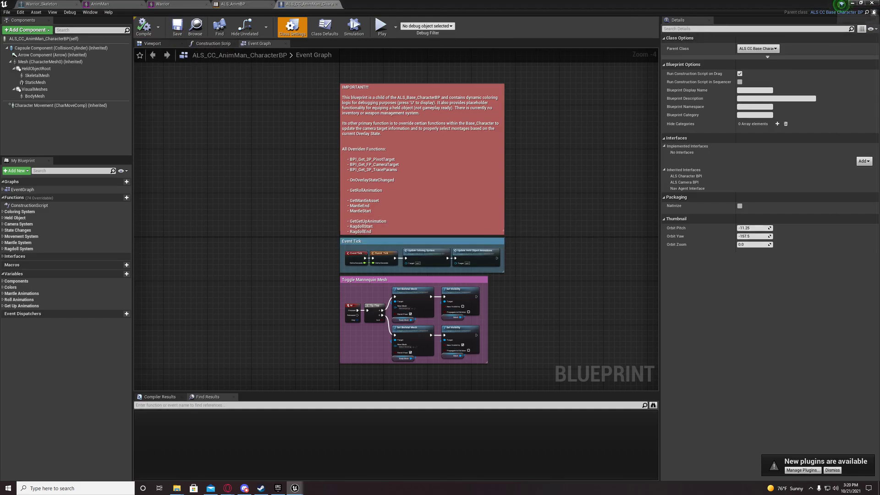
{"action": "left_click", "coordinate": [874, 12]}
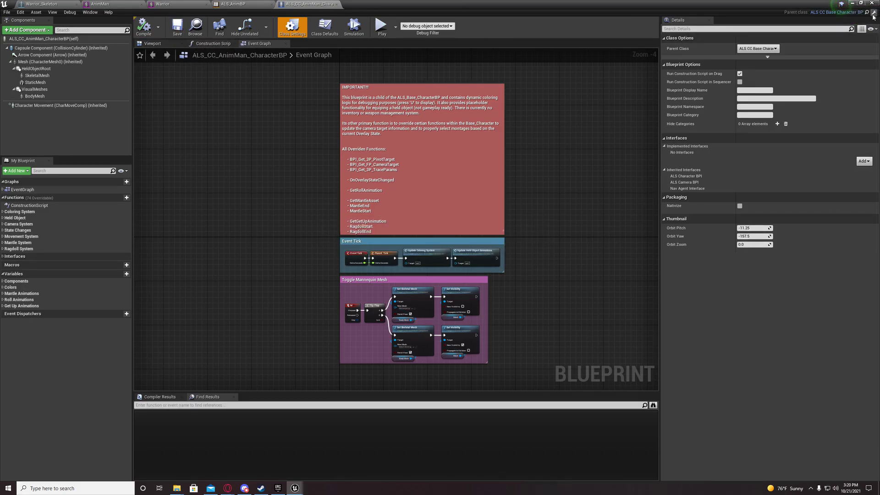
{"action": "left_click", "coordinate": [153, 43]}
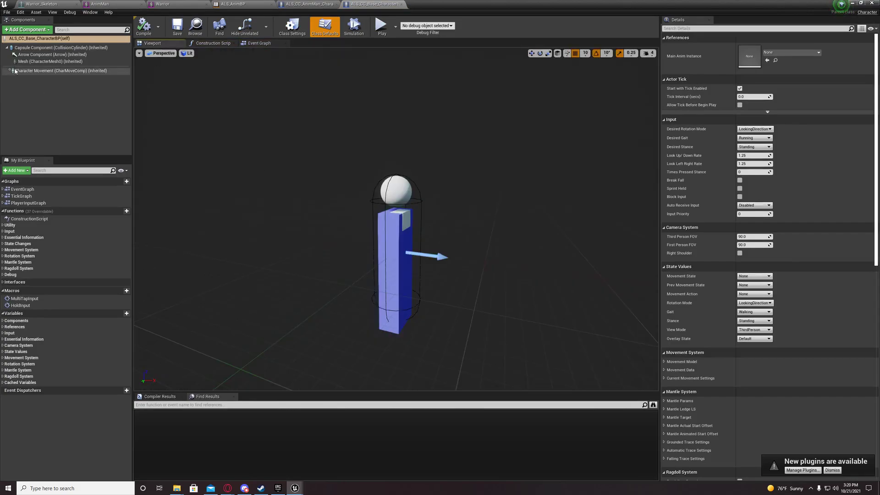
- Select the base blueprint's Mesh (CharacterMesh0) component and review its Details settings
{"action": "left_click", "coordinate": [64, 61]}
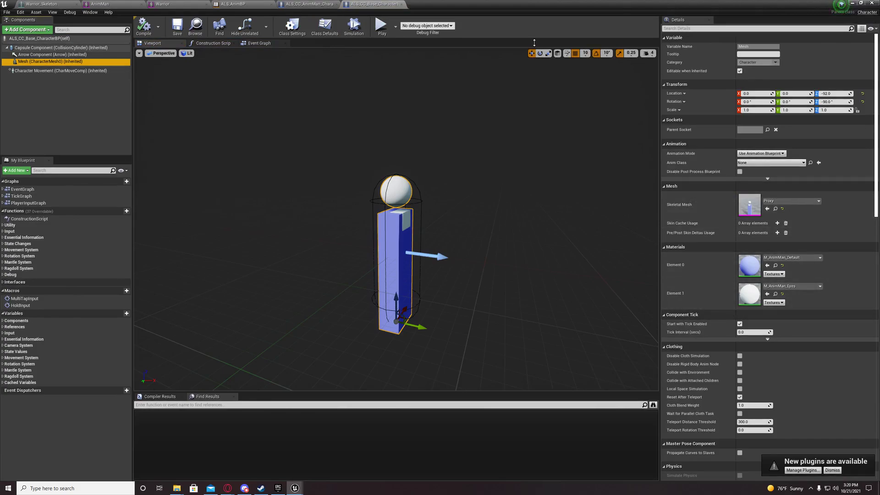
{"action": "left_click_drag", "start_coordinate": [468, 7], "coordinate": [437, 38]}
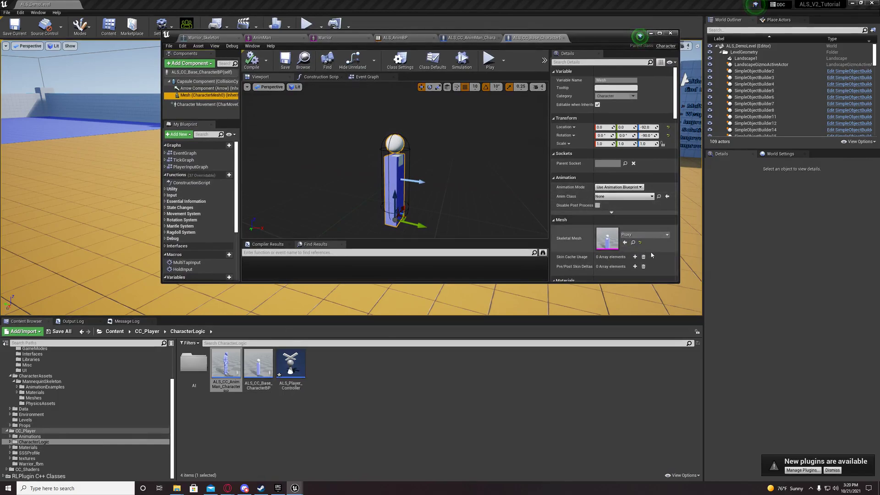
{"action": "scroll", "coordinate": [656, 252], "scroll_direction": "down", "scroll_amount": 3}
{"action": "scroll", "coordinate": [656, 253], "scroll_direction": "down", "scroll_amount": 5}
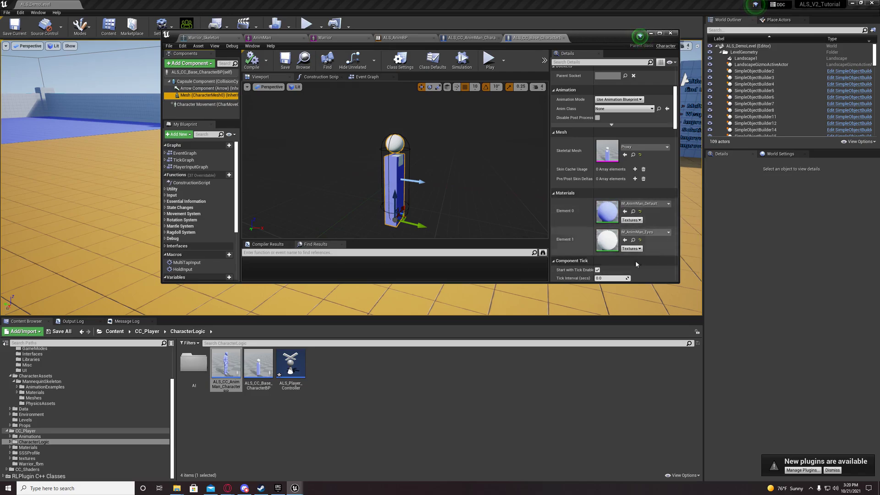
{"action": "scroll", "coordinate": [607, 238], "scroll_direction": "down", "scroll_amount": 5}
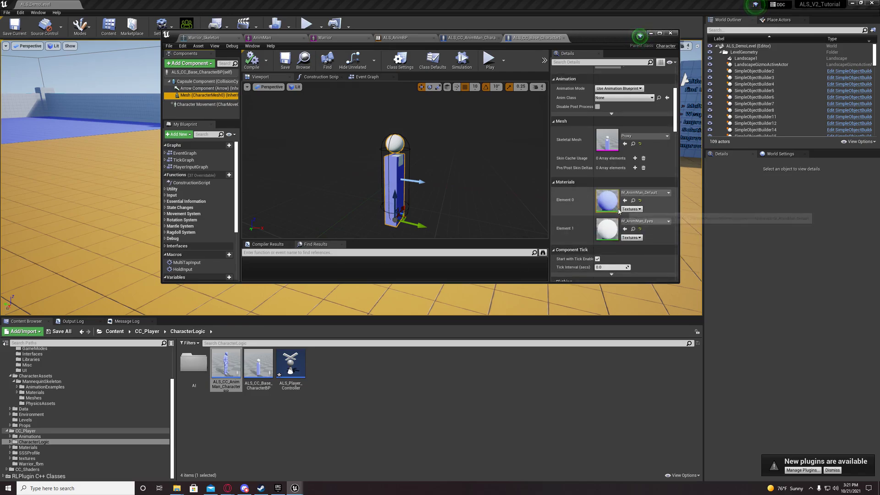
{"action": "scroll", "coordinate": [621, 183], "scroll_direction": "down", "scroll_amount": 8}
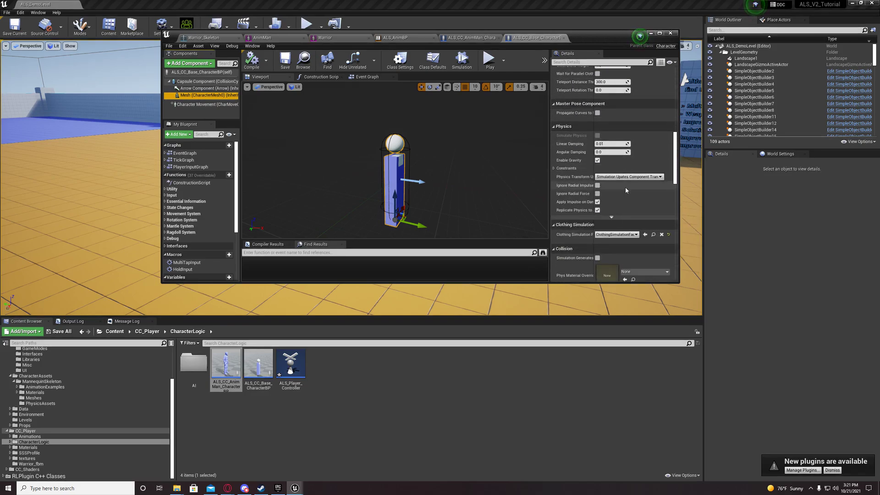
{"action": "scroll", "coordinate": [602, 161], "scroll_direction": "up", "scroll_amount": 4}
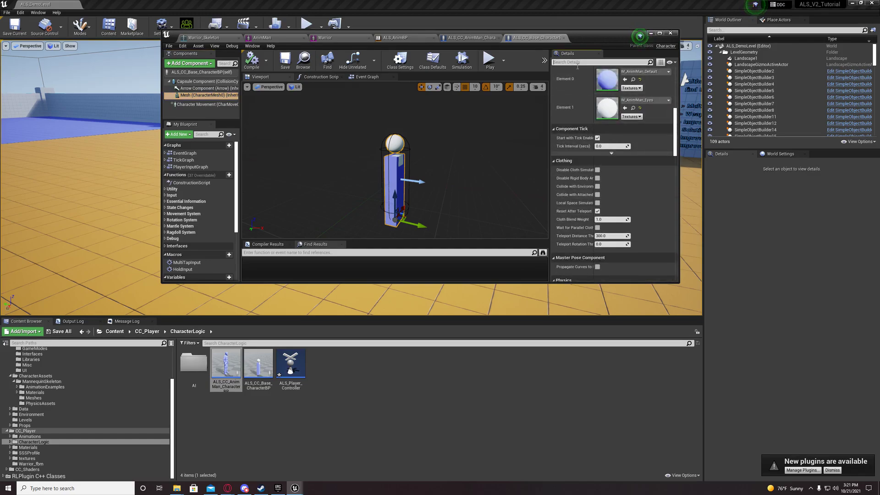
- Hide the base character's mesh, save, and compare the AnimMan child's preview
{"action": "type", "text": "isi"}
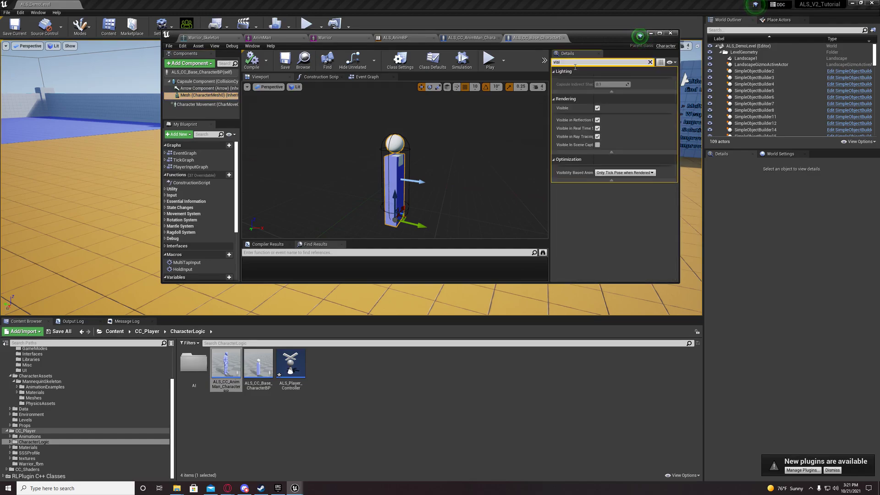
{"action": "left_click", "coordinate": [597, 108]}
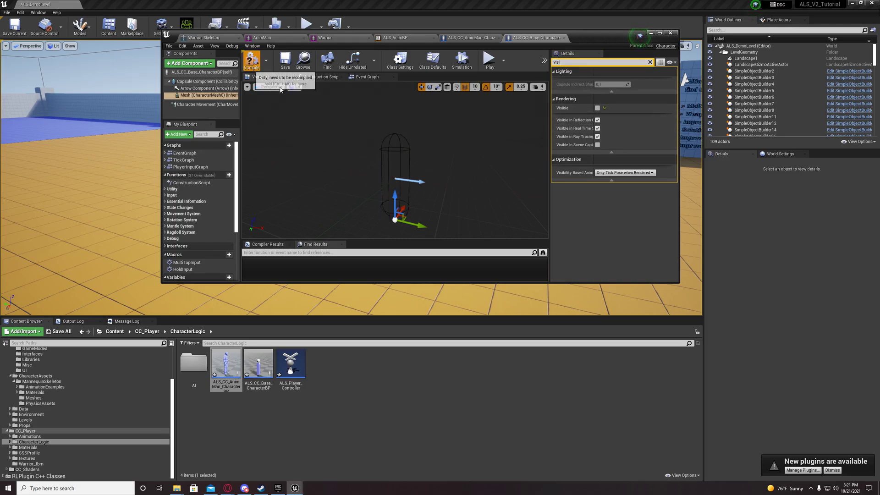
{"action": "left_click", "coordinate": [283, 64]}
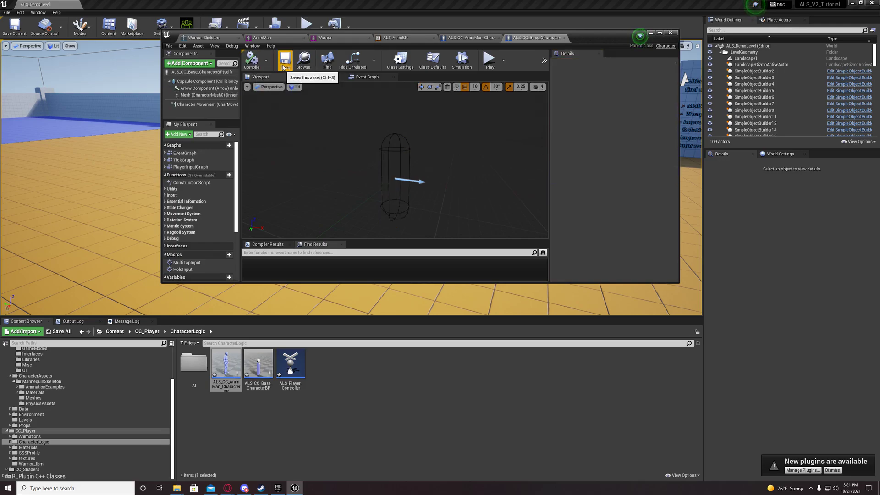
{"action": "left_click", "coordinate": [473, 39]}
{"action": "left_click", "coordinate": [258, 78]}
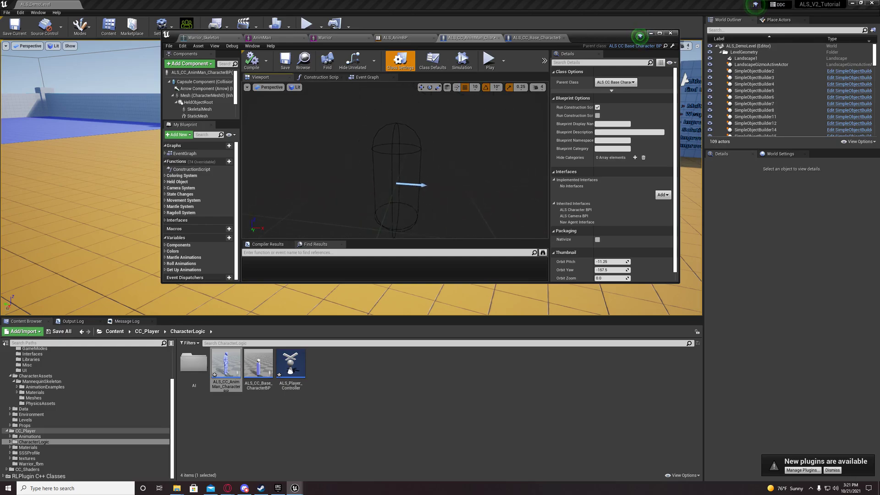
{"action": "left_click", "coordinate": [535, 38]}
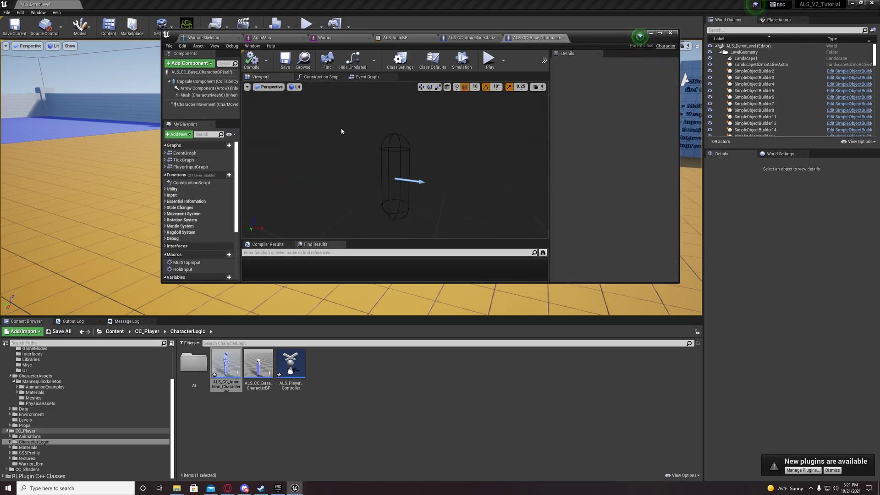
- Make the base Mesh visible again and clear the Details filter to review all settings
{"action": "left_click", "coordinate": [207, 95]}
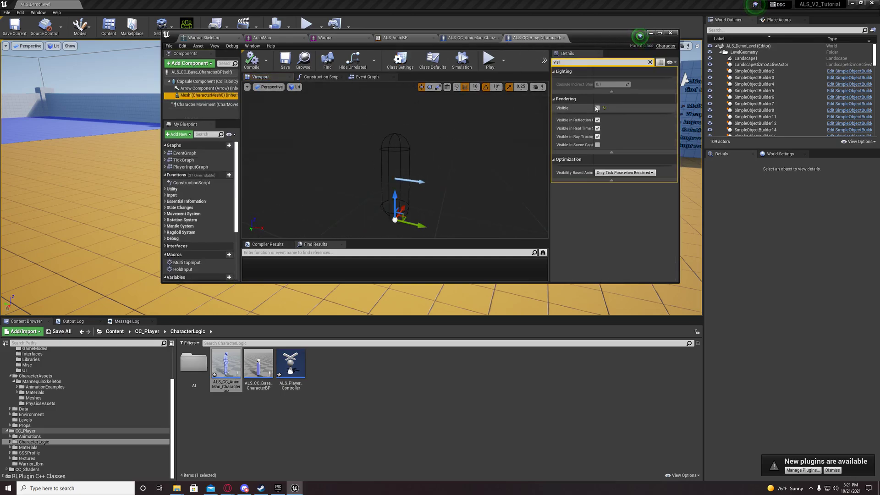
{"action": "left_click", "coordinate": [598, 108]}
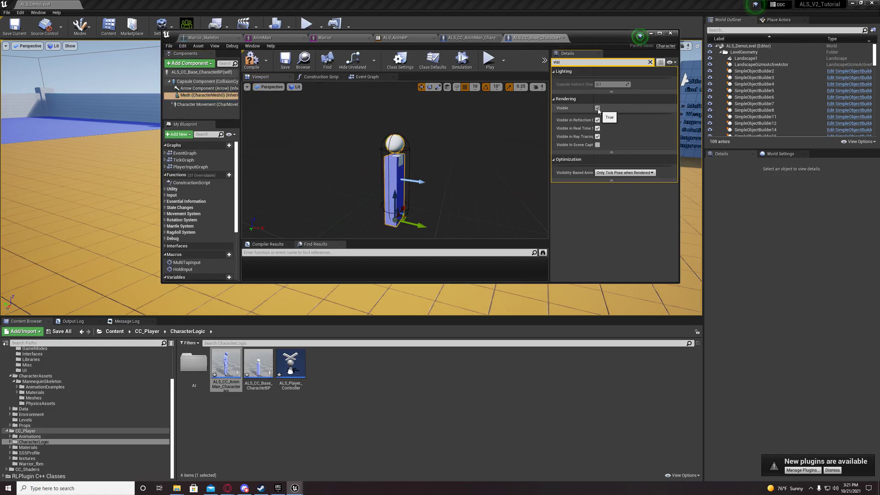
{"action": "left_click", "coordinate": [649, 63]}
{"action": "scroll", "coordinate": [627, 236], "scroll_direction": "down", "scroll_amount": 3}
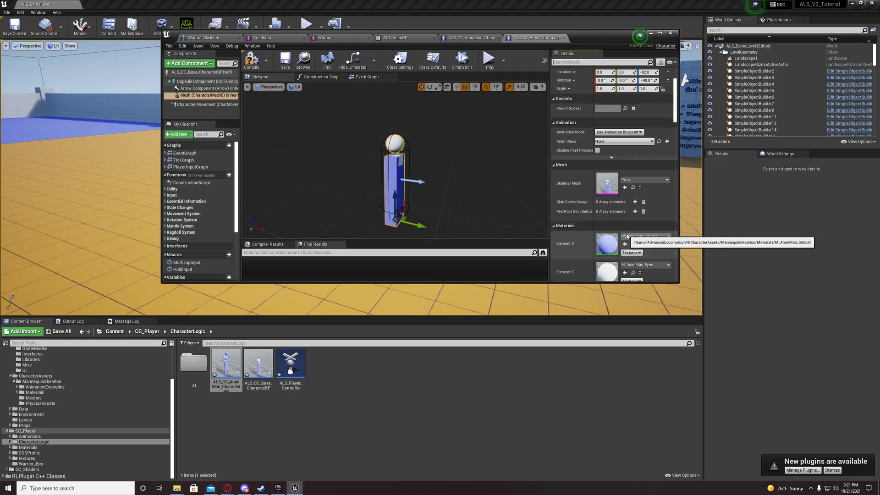
{"action": "scroll", "coordinate": [630, 220], "scroll_direction": "down", "scroll_amount": 3}
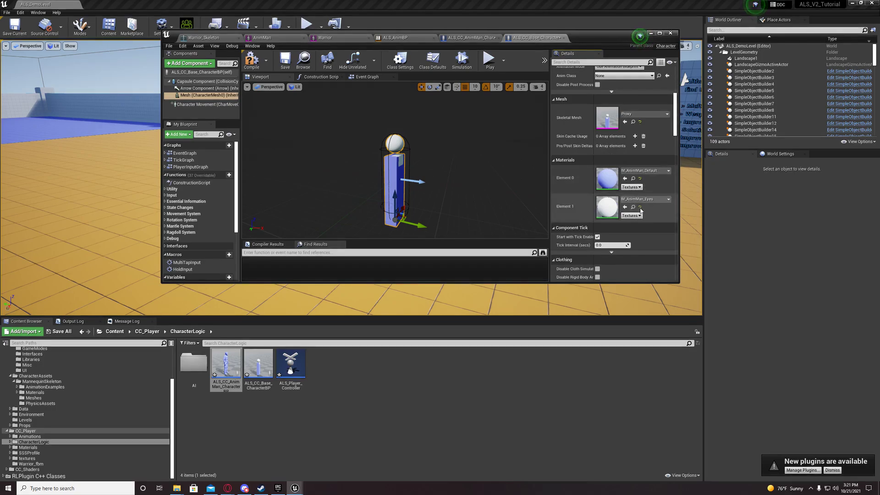
{"action": "scroll", "coordinate": [641, 225], "scroll_direction": "down", "scroll_amount": 7}
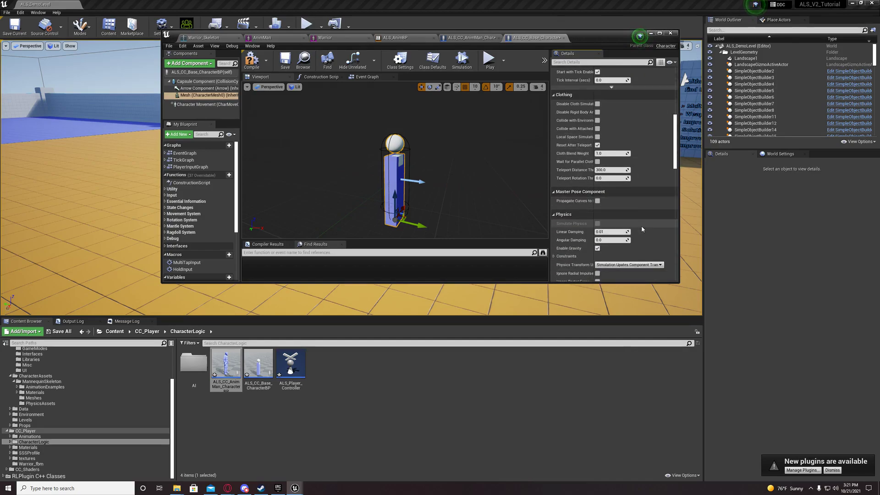
{"action": "scroll", "coordinate": [642, 226], "scroll_direction": "up", "scroll_amount": 4}
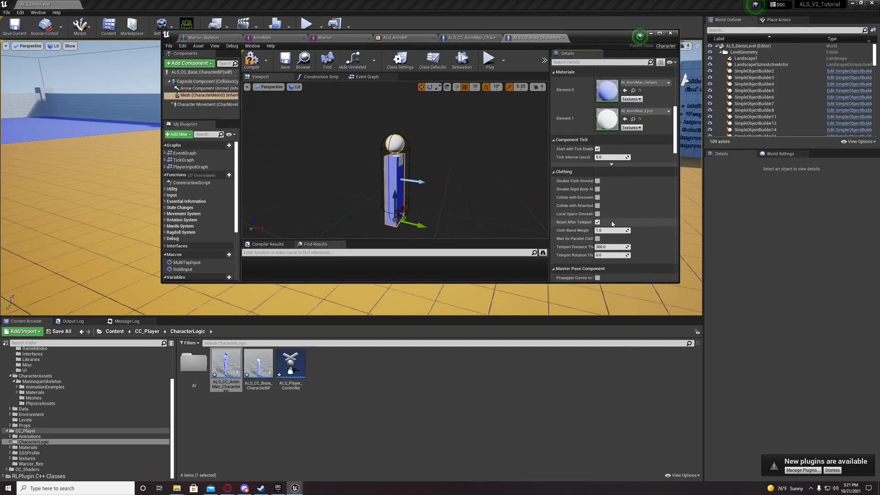
- Pan around the base blueprint's event graph, then list the CC_Player folder's assets
{"action": "left_click", "coordinate": [320, 76]}
{"action": "left_click", "coordinate": [365, 77]}
{"action": "right_click_drag", "start_coordinate": [457, 216], "coordinate": [410, 225]}
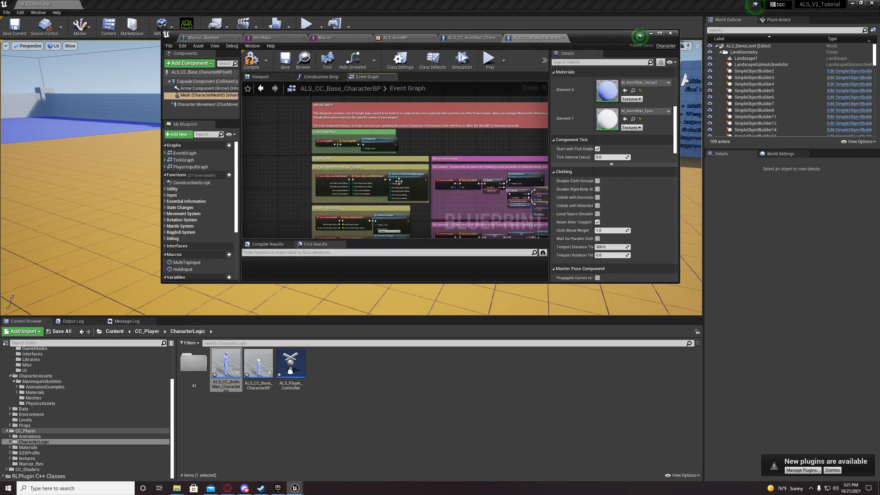
{"action": "right_click_drag", "start_coordinate": [407, 142], "coordinate": [434, 162]}
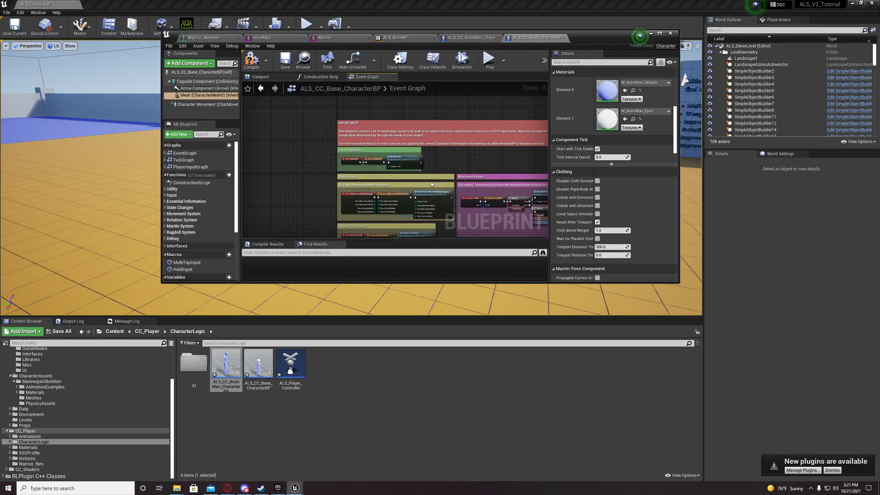
{"action": "scroll", "coordinate": [431, 184], "scroll_direction": "up", "scroll_amount": 4}
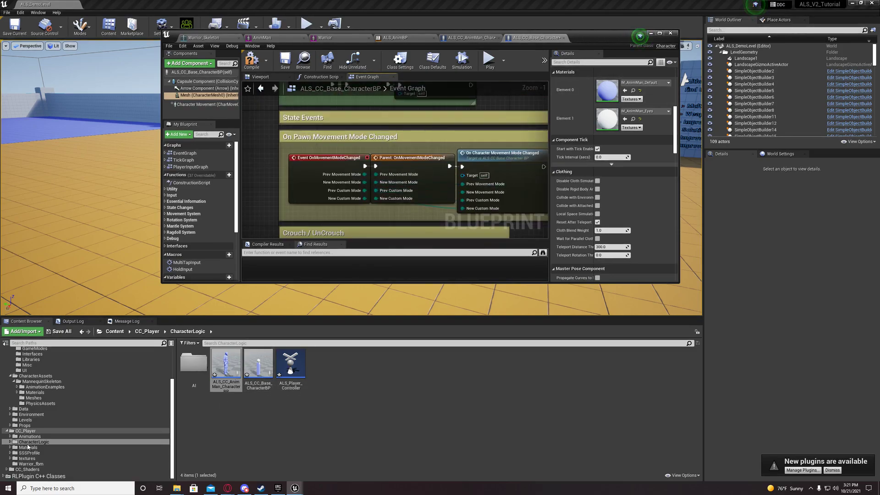
{"action": "left_click", "coordinate": [25, 431]}
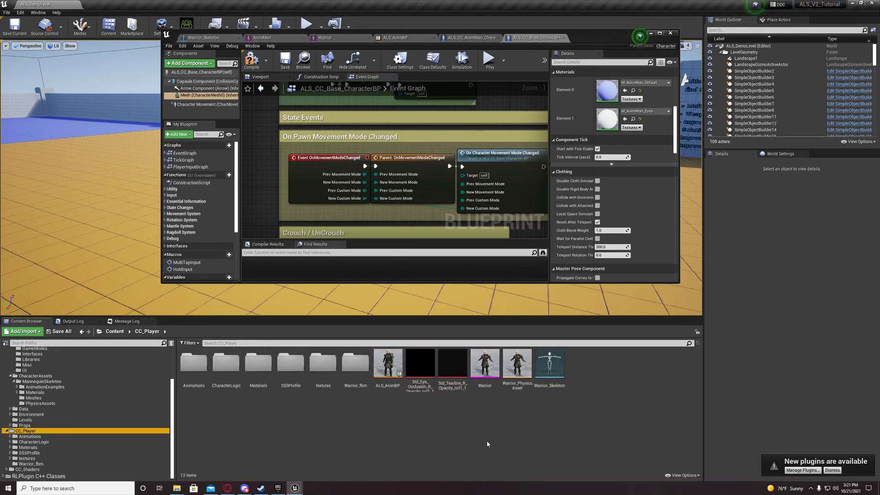
- Set Warrior as the base Mesh's skeletal mesh and compile ALS_CC_Base_CharacterBP
{"action": "left_click", "coordinate": [484, 364]}
{"action": "scroll", "coordinate": [601, 161], "scroll_direction": "up", "scroll_amount": 1}
{"action": "scroll", "coordinate": [609, 162], "scroll_direction": "up", "scroll_amount": 4}
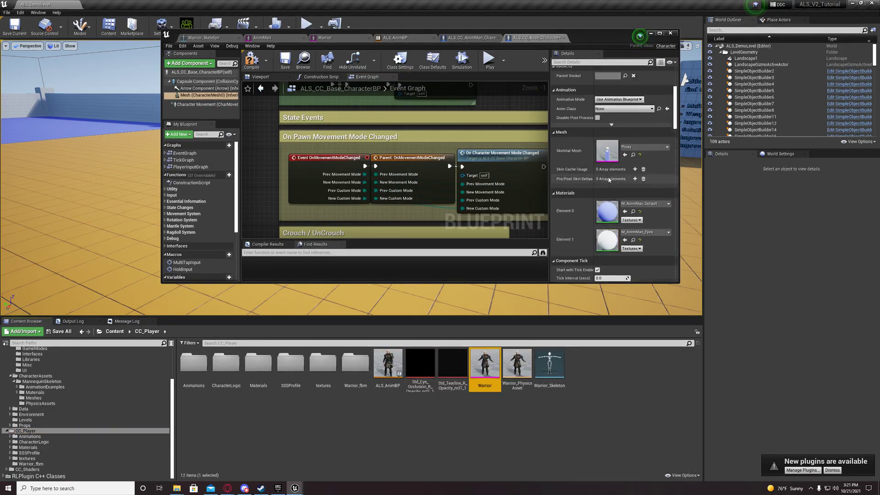
{"action": "left_click", "coordinate": [624, 166]}
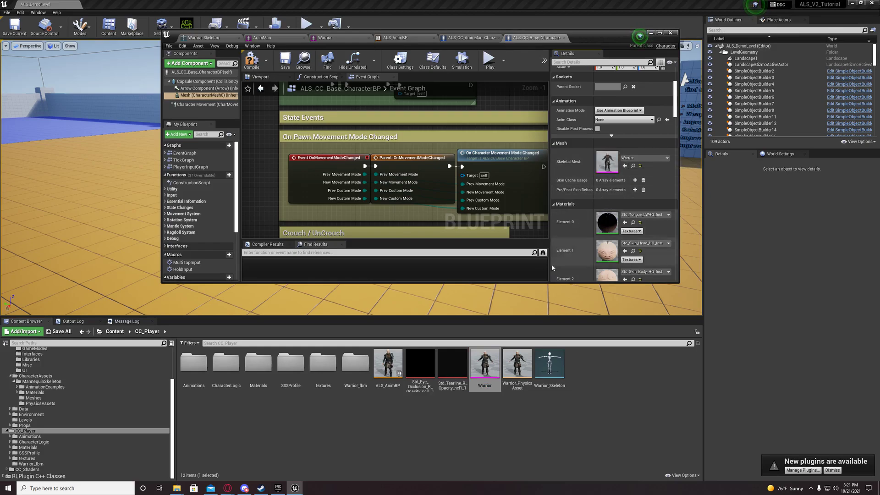
{"action": "scroll", "coordinate": [633, 197], "scroll_direction": "down", "scroll_amount": 1}
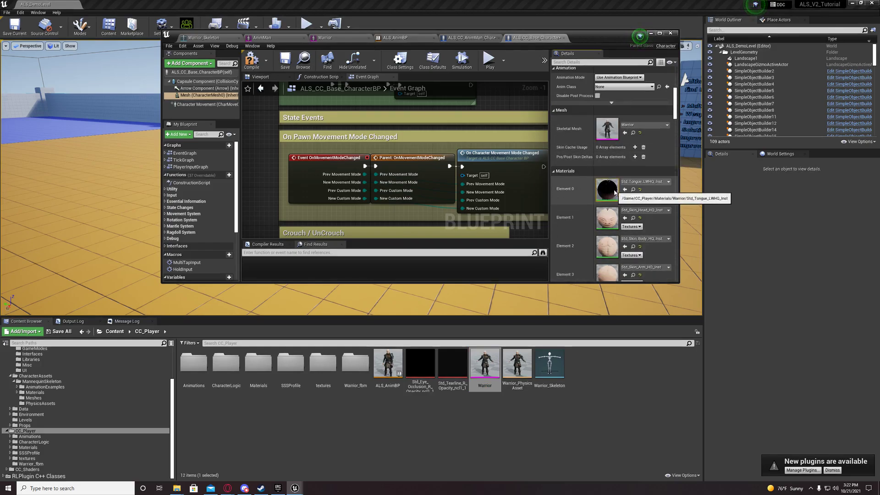
{"action": "scroll", "coordinate": [596, 147], "scroll_direction": "up", "scroll_amount": 1}
{"action": "scroll", "coordinate": [600, 156], "scroll_direction": "down", "scroll_amount": 2}
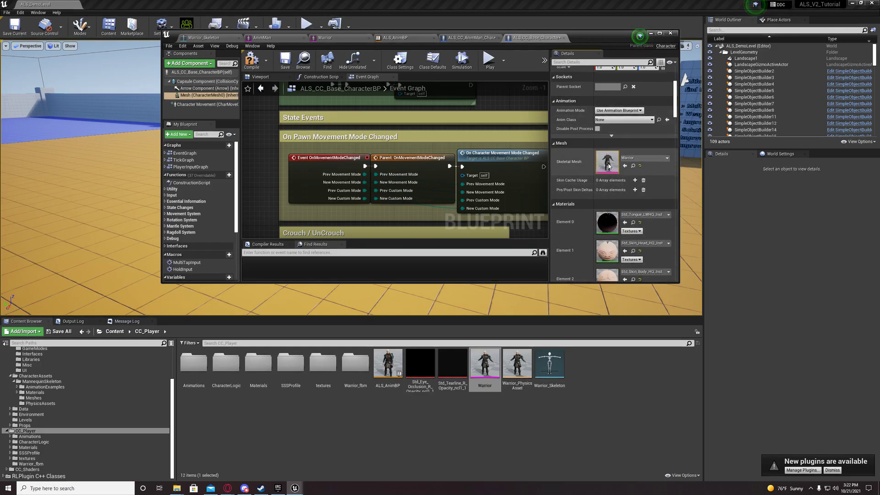
{"action": "scroll", "coordinate": [614, 195], "scroll_direction": "up", "scroll_amount": 2}
{"action": "scroll", "coordinate": [613, 193], "scroll_direction": "up", "scroll_amount": 2}
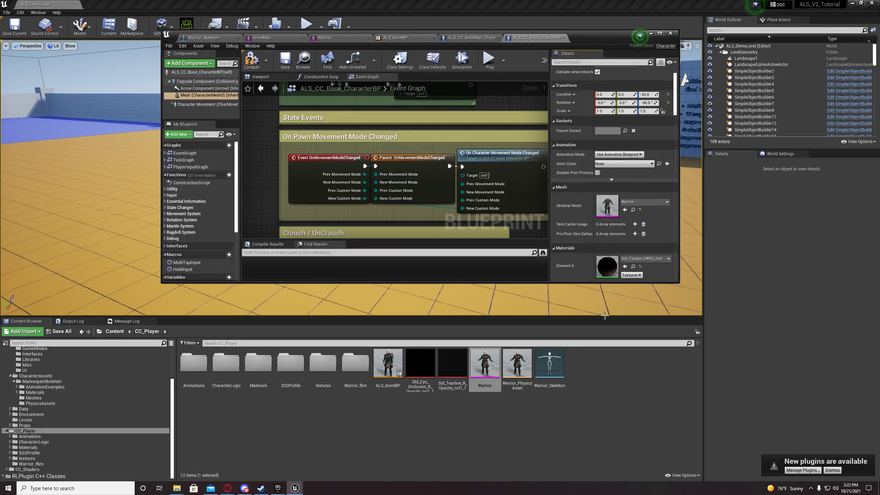
{"action": "left_click", "coordinate": [253, 61]}
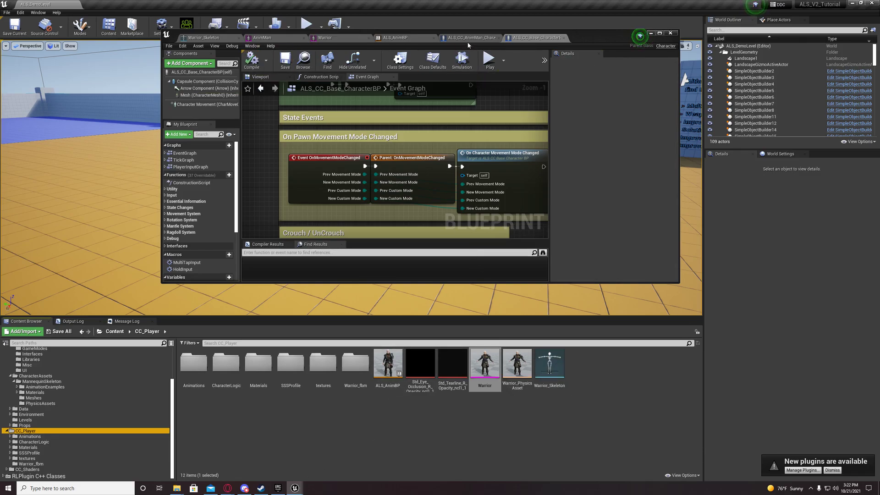
- Replace the AnimMan blueprint's Mesh skeletal mesh with Warrior
{"action": "left_click", "coordinate": [468, 37]}
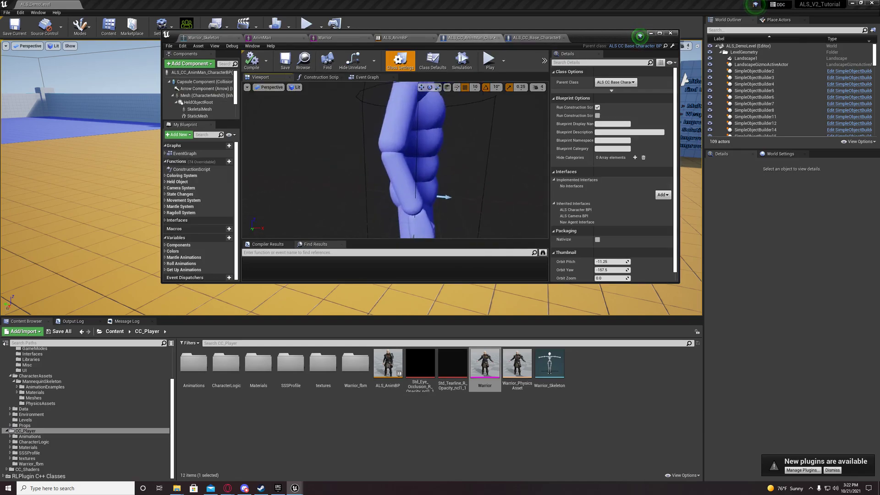
{"action": "left_click", "coordinate": [204, 95]}
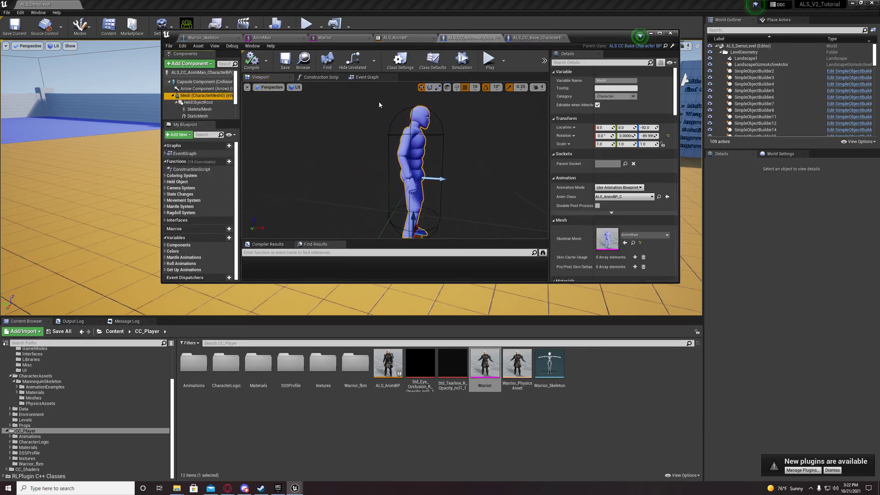
{"action": "left_click", "coordinate": [34, 442]}
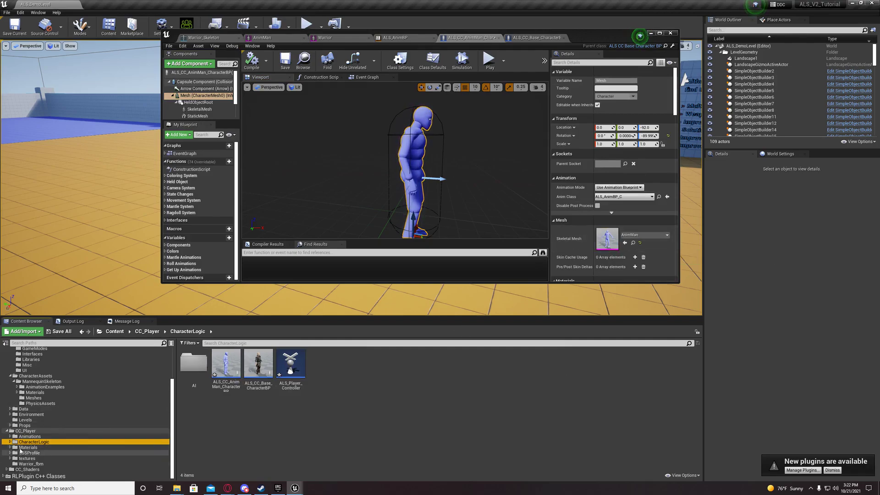
{"action": "left_click", "coordinate": [26, 431]}
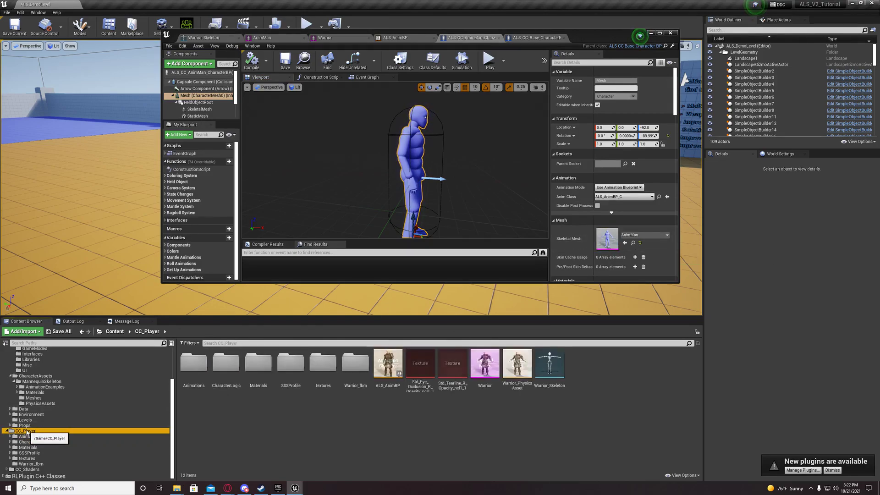
{"action": "left_click", "coordinate": [484, 364]}
{"action": "left_click", "coordinate": [625, 243]}
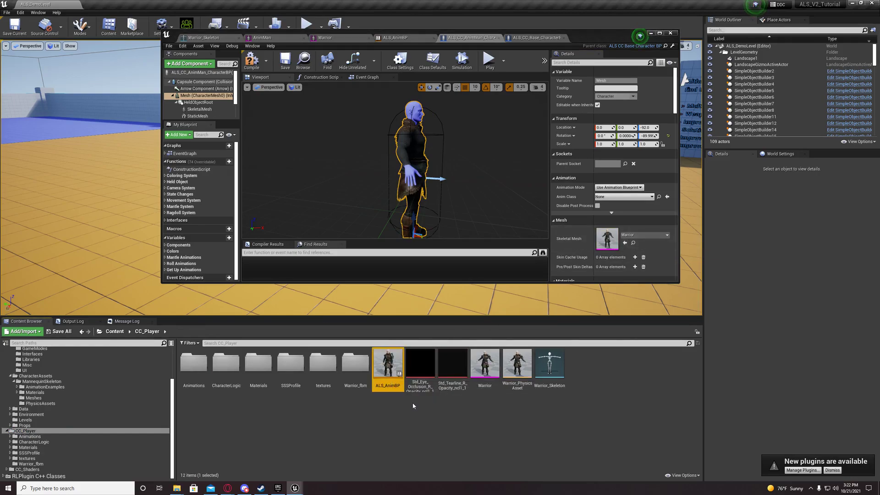
- Set the Mesh's Anim Class to ALS_AnimBP and view the event graph
{"action": "left_click", "coordinate": [666, 197]}
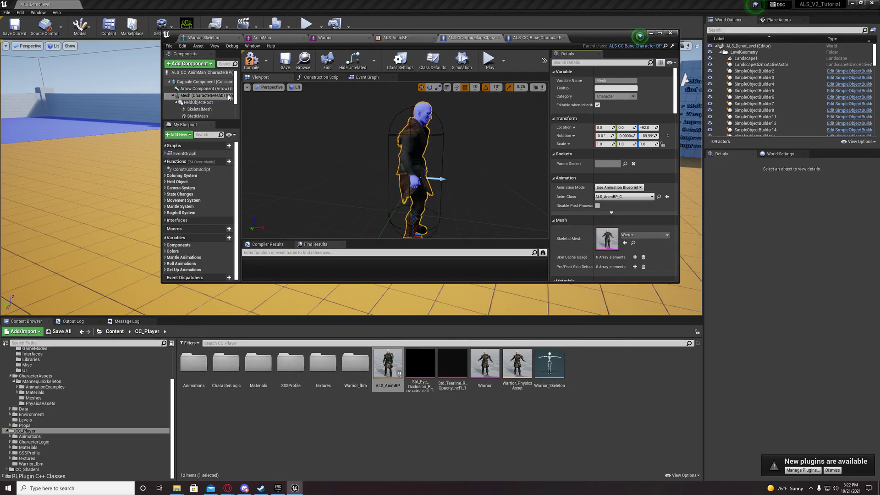
{"action": "left_click", "coordinate": [319, 77]}
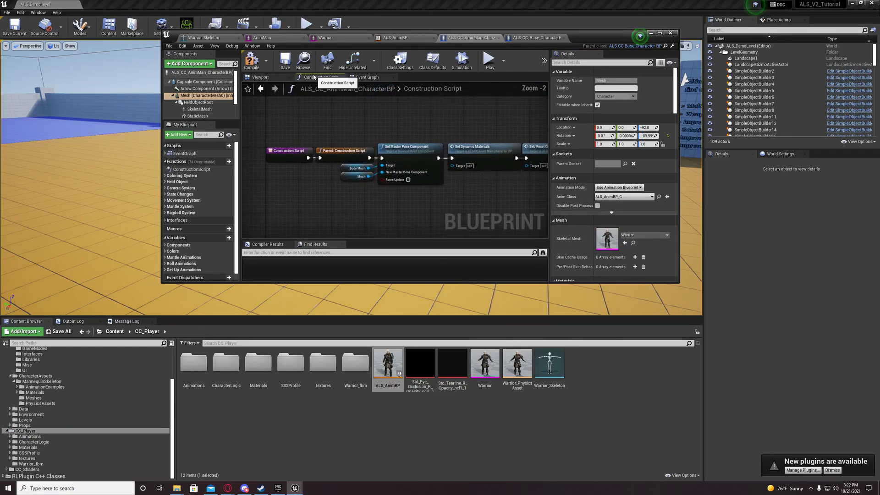
{"action": "left_click", "coordinate": [364, 77]}
{"action": "scroll", "coordinate": [380, 160], "scroll_direction": "down", "scroll_amount": 2}
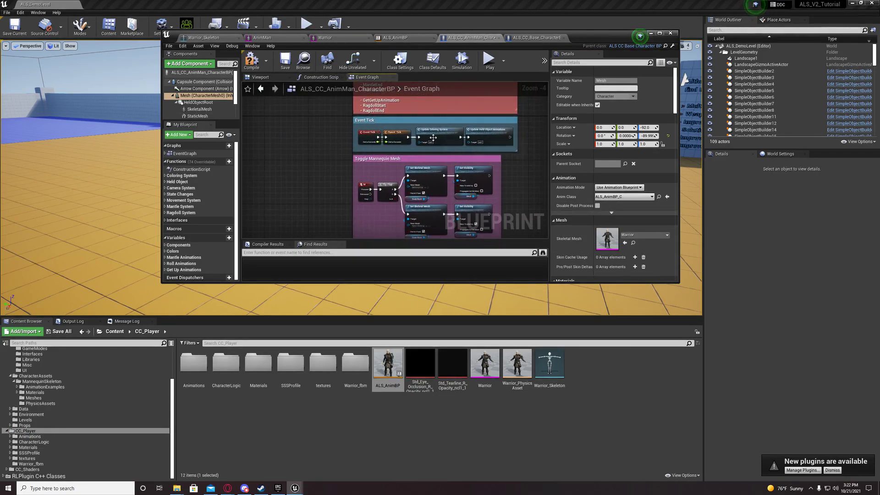
- Delete the Update Coloring System node from Event Tick and compile the AnimMan blueprint
{"action": "left_click_drag", "start_coordinate": [432, 137], "coordinate": [452, 135]}
{"action": "key", "text": "Delete"}
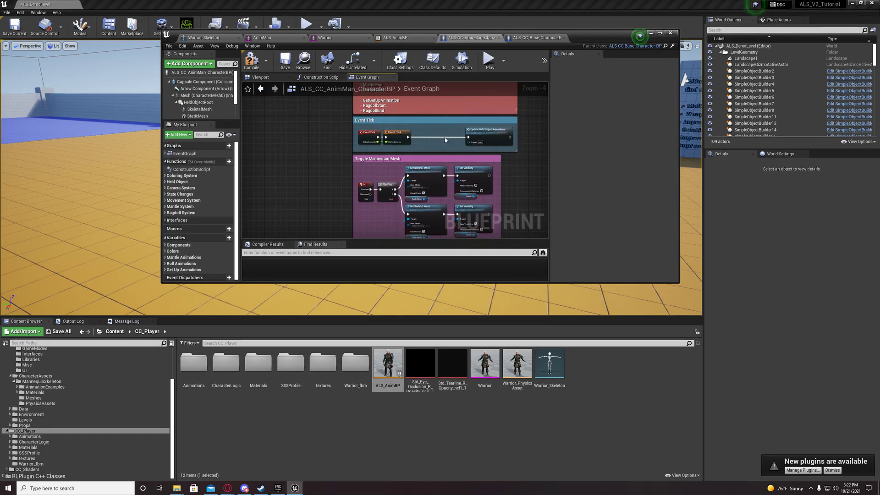
{"action": "left_click", "coordinate": [246, 64]}
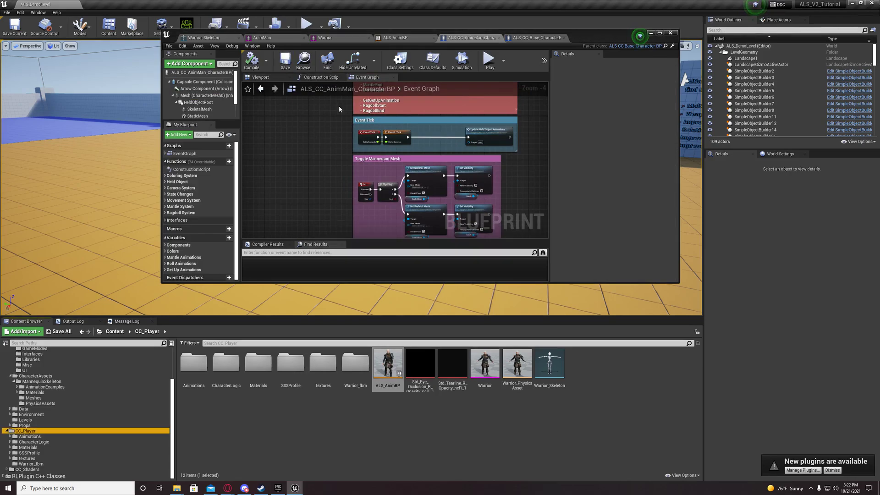
- Look through the Construction Script nodes, including Set Reset Colors and the entry node
{"action": "left_click", "coordinate": [321, 77]}
{"action": "right_click_drag", "start_coordinate": [393, 212], "coordinate": [256, 210]}
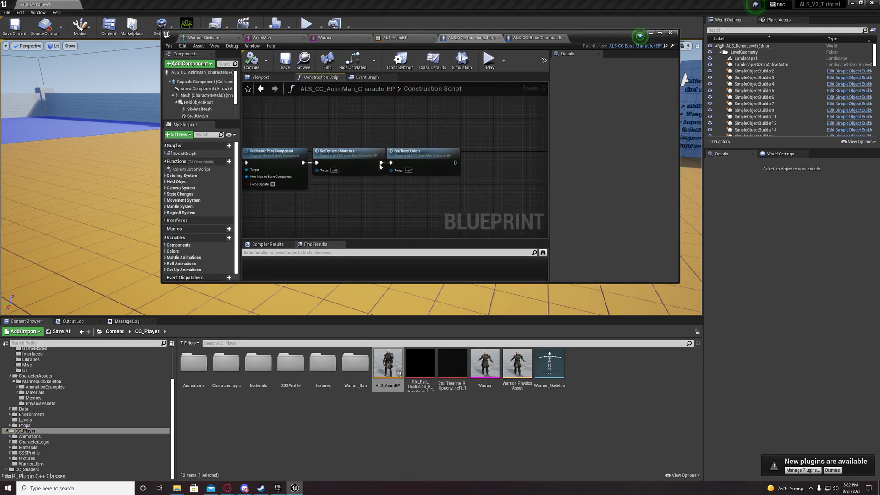
{"action": "left_click_drag", "start_coordinate": [399, 167], "coordinate": [419, 167]}
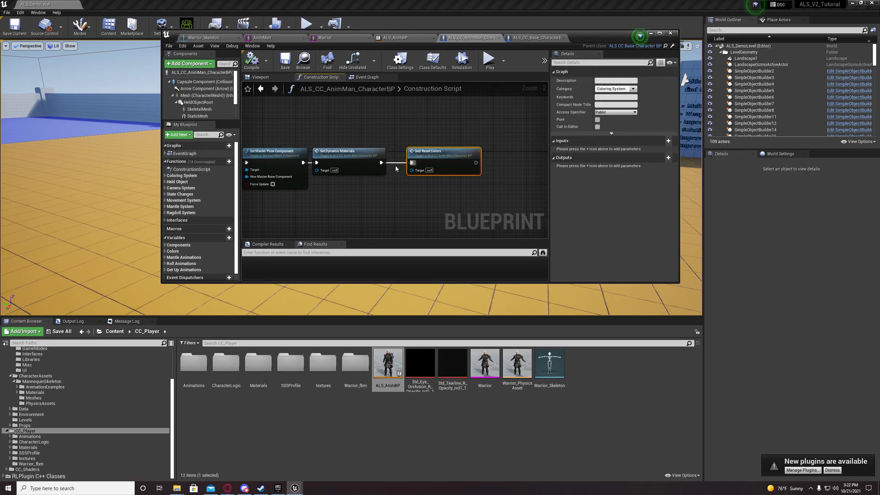
{"action": "right_click_drag", "start_coordinate": [396, 168], "coordinate": [421, 184]}
- Reset the base Mesh's skeletal mesh to default and compile ALS_CC_Base_CharacterBP
{"action": "left_click", "coordinate": [523, 38]}
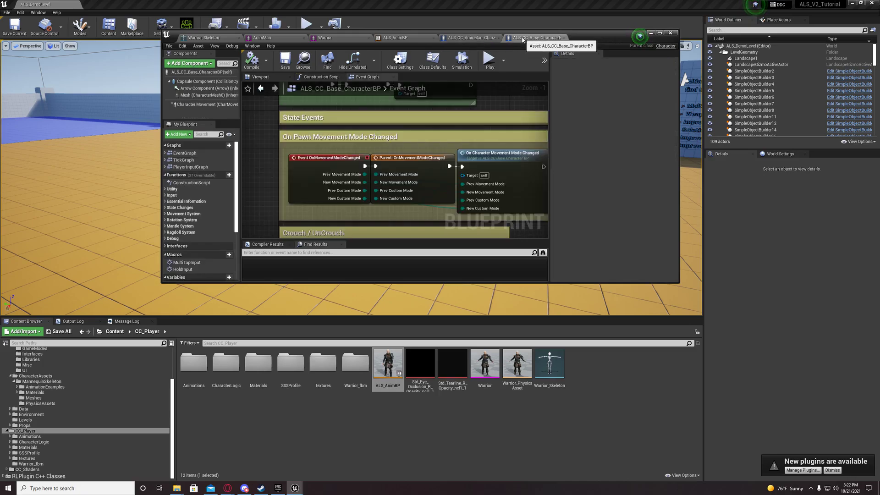
{"action": "left_click", "coordinate": [255, 78]}
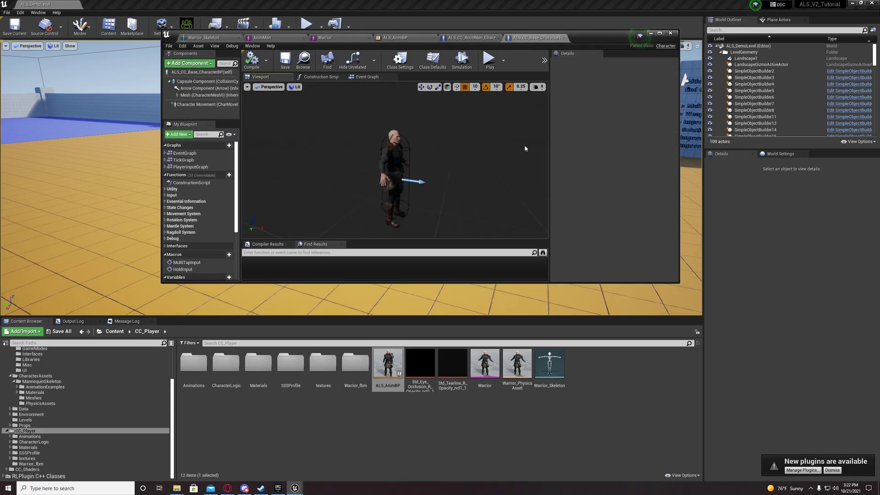
{"action": "left_click", "coordinate": [207, 95]}
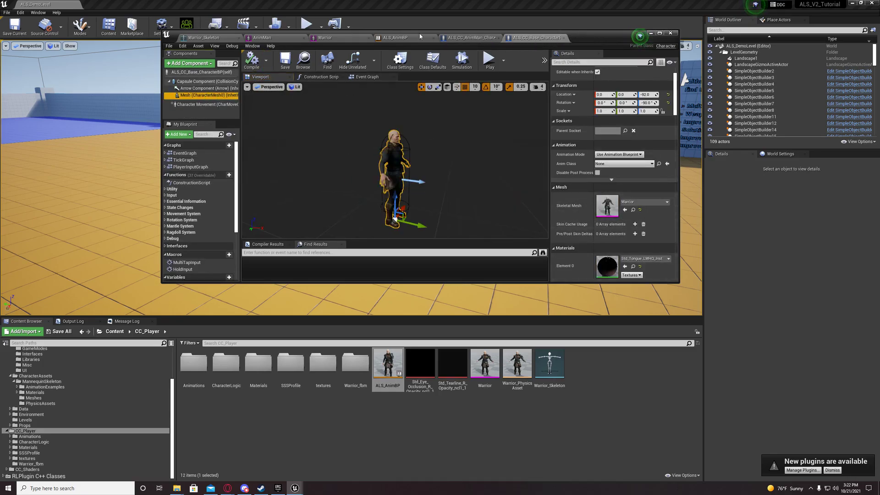
{"action": "left_click", "coordinate": [470, 38]}
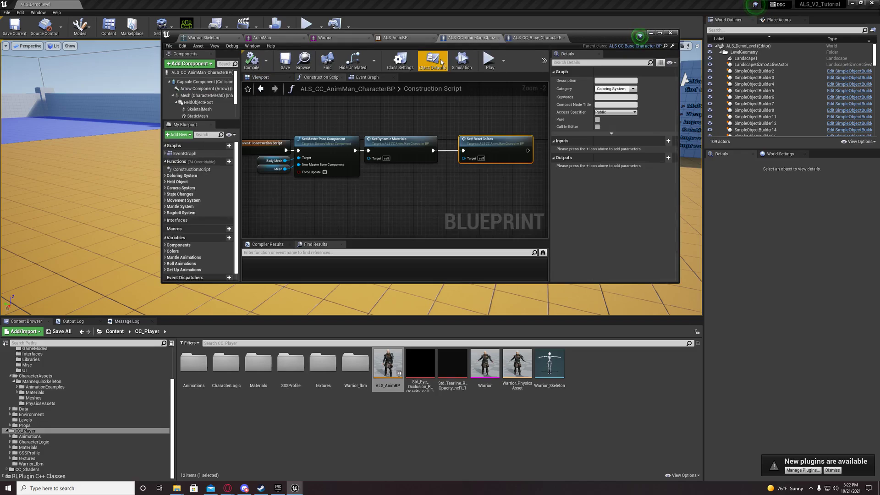
{"action": "left_click", "coordinate": [533, 38]}
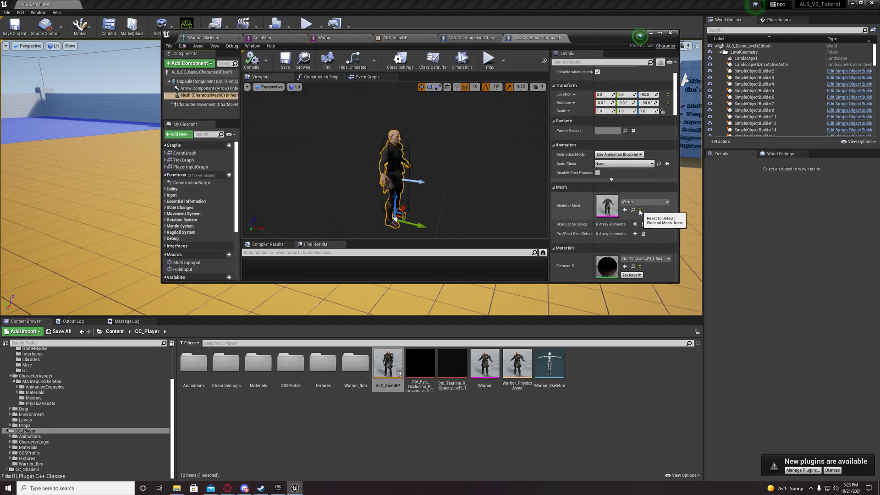
{"action": "left_click", "coordinate": [639, 210]}
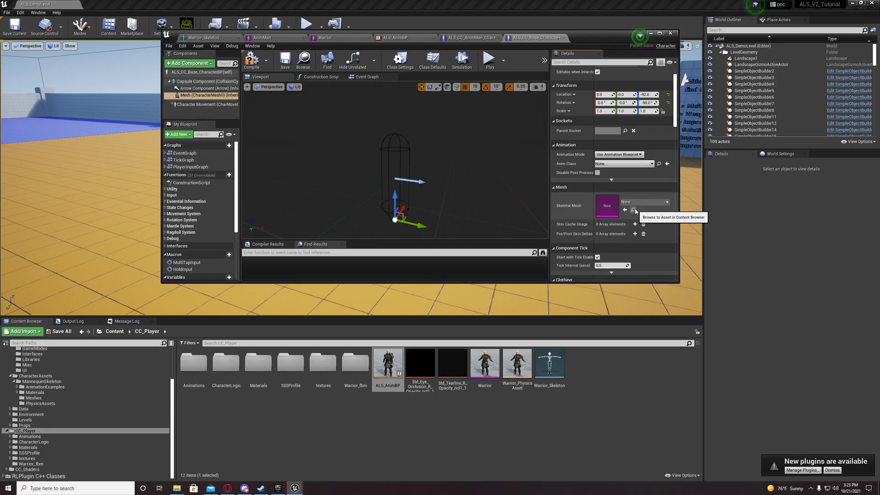
{"action": "scroll", "coordinate": [636, 211], "scroll_direction": "down", "scroll_amount": 2}
{"action": "scroll", "coordinate": [614, 183], "scroll_direction": "up", "scroll_amount": 2}
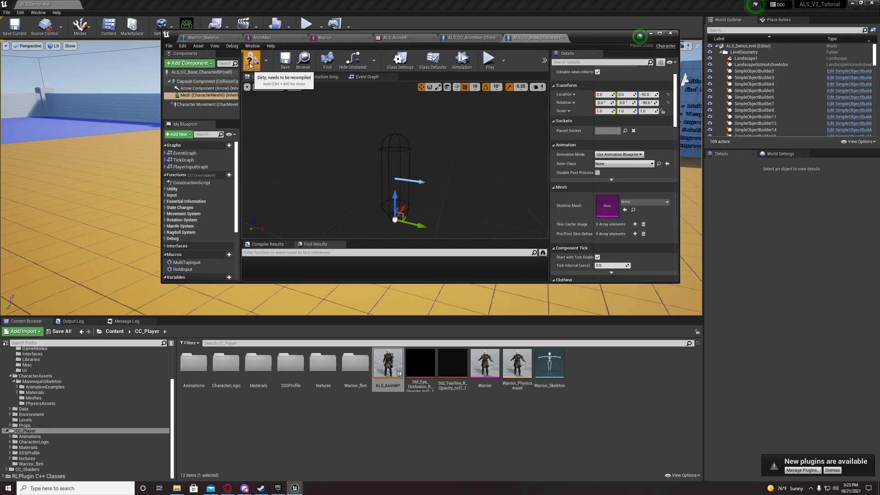
{"action": "left_click", "coordinate": [251, 64]}
- Undo the mesh reset to restore Warrior on the base blueprint and save it
{"action": "left_click", "coordinate": [471, 37]}
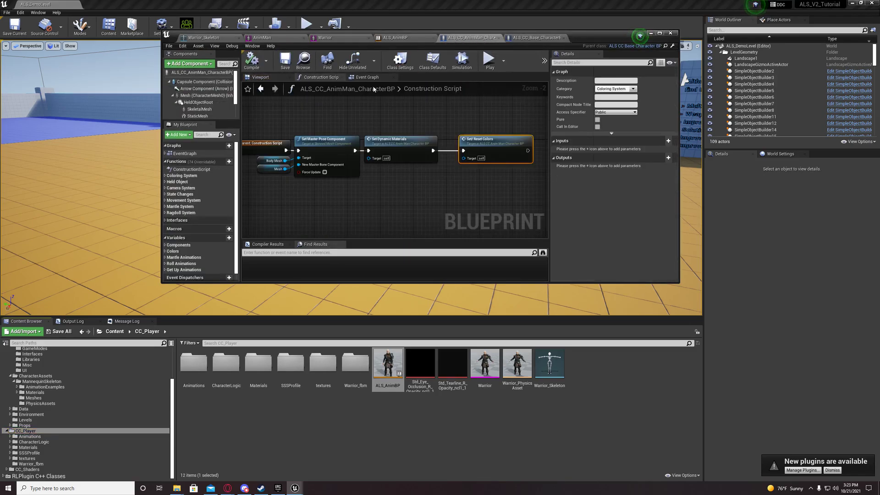
{"action": "left_click", "coordinate": [260, 78]}
{"action": "left_click", "coordinate": [515, 37]}
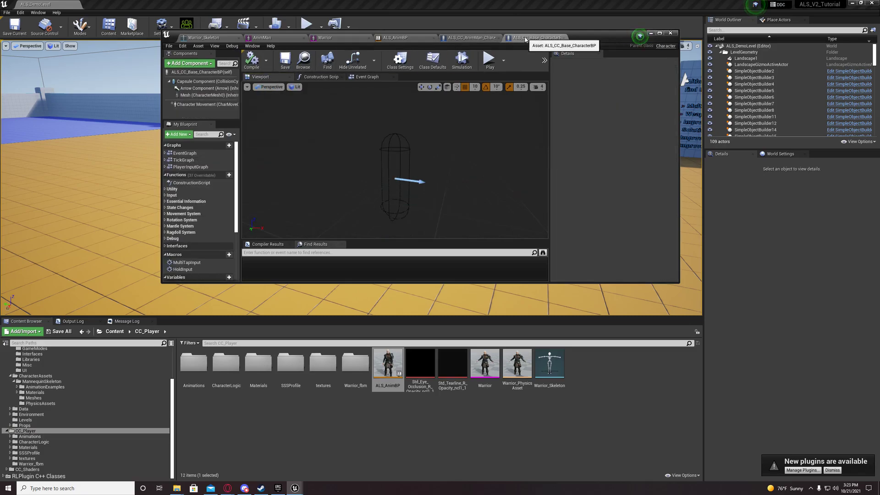
{"action": "left_click", "coordinate": [198, 95]}
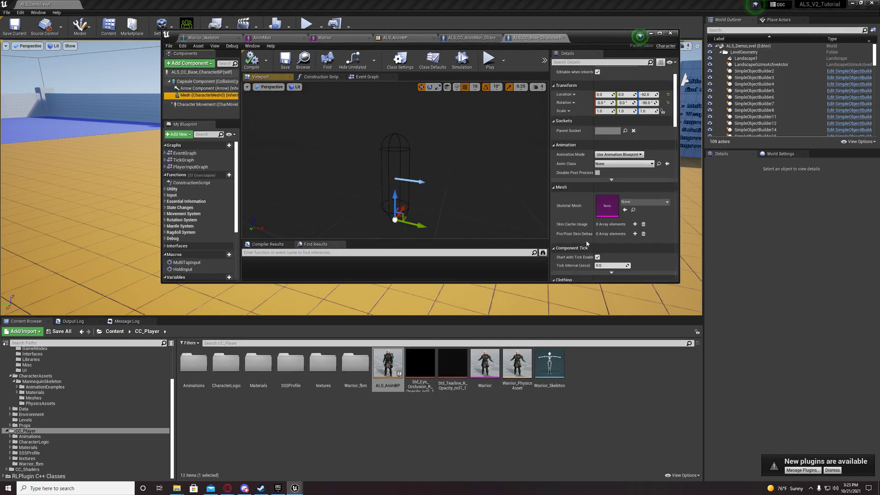
{"action": "key", "text": "ctrl+z"}
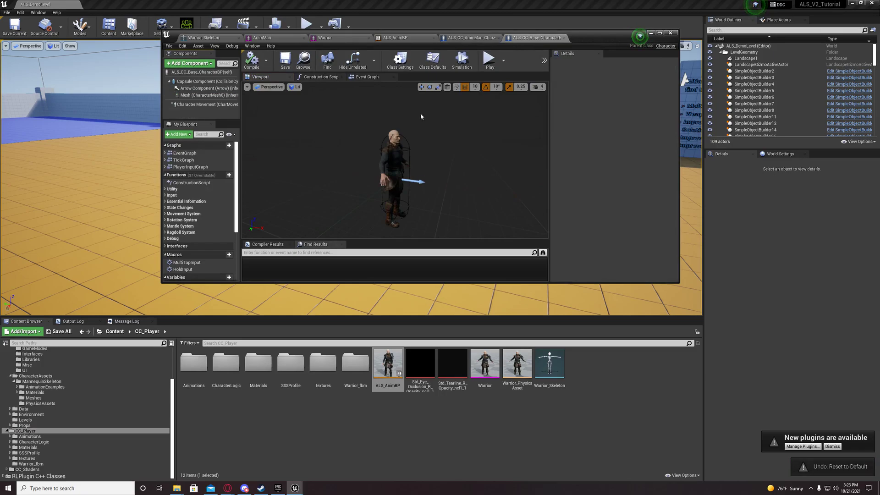
{"action": "left_click", "coordinate": [285, 59]}
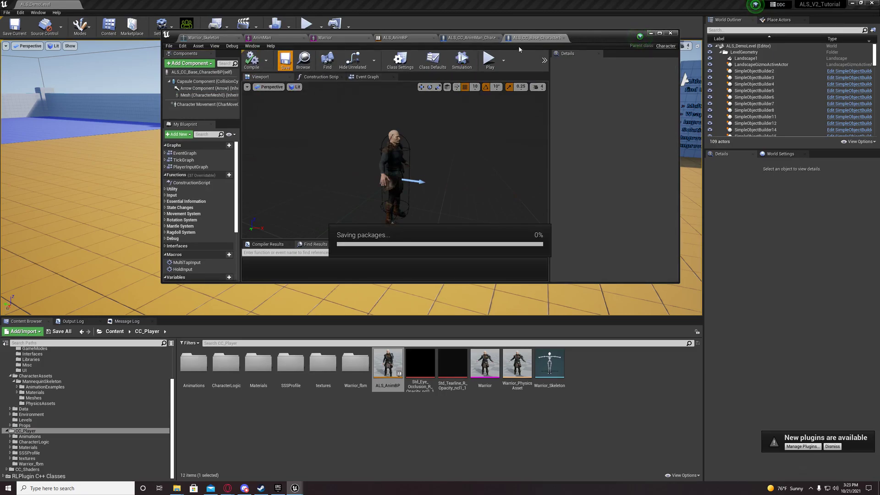
{"action": "left_click", "coordinate": [123, 442]}
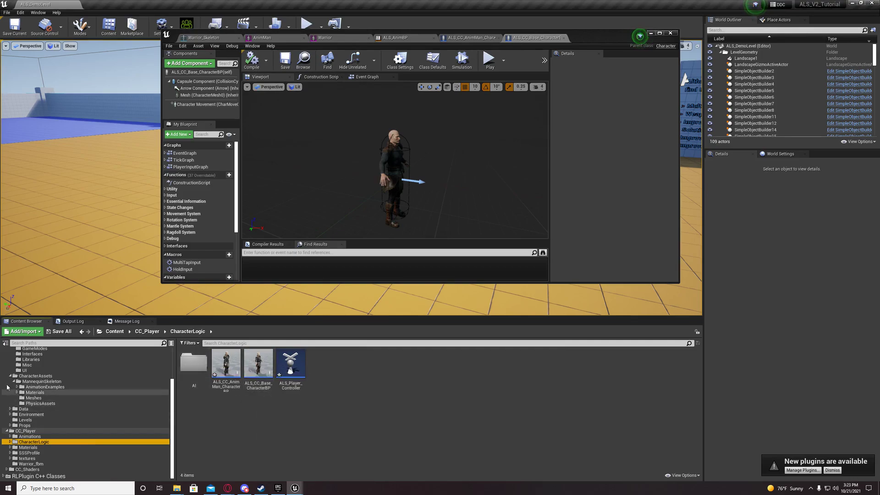
- Select the Proxy mesh in CharacterAssets/MannequinSkeleton/Meshes
{"action": "scroll", "coordinate": [7, 388], "scroll_direction": "up", "scroll_amount": 3}
{"action": "left_click", "coordinate": [36, 409]}
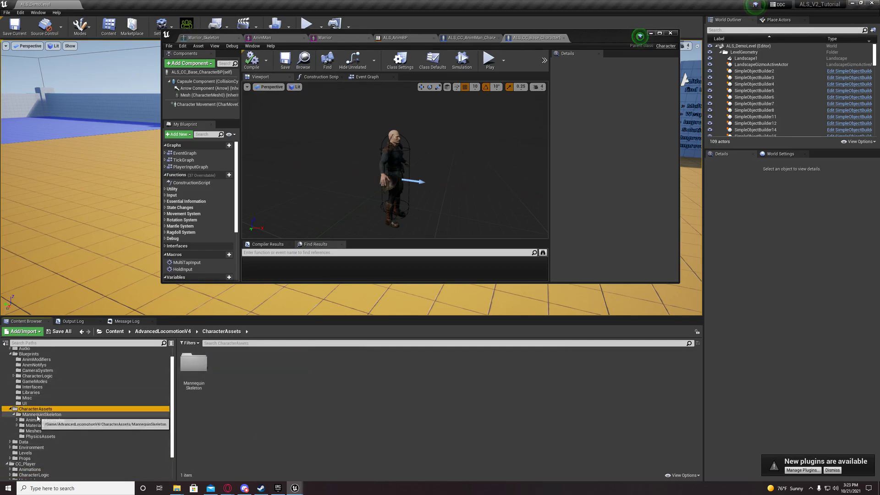
{"action": "left_click", "coordinate": [39, 414]}
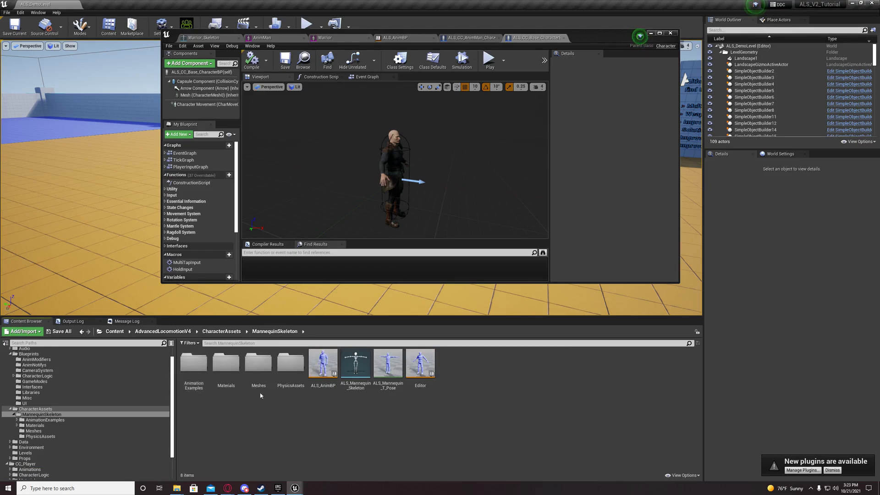
{"action": "double_click", "coordinate": [259, 387]}
{"action": "left_click", "coordinate": [268, 387]}
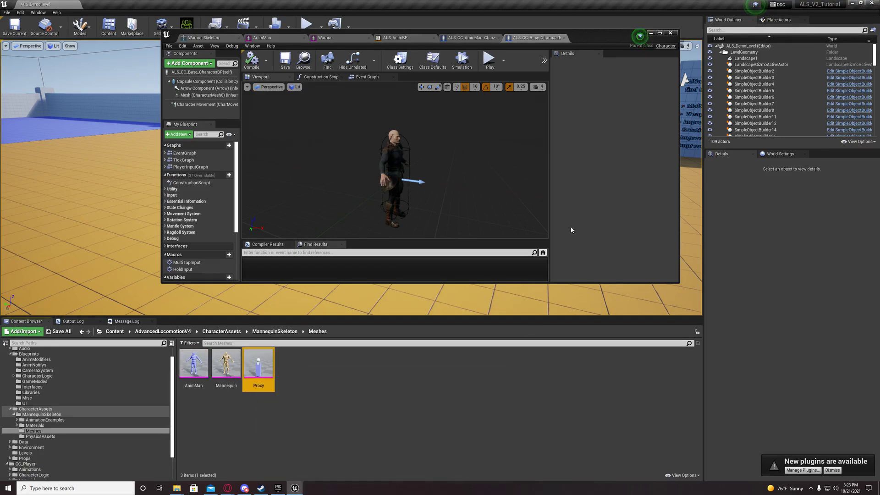
- Assign Proxy as the base Mesh's skeletal mesh, compile, and select the AnimMan Mesh
{"action": "left_click", "coordinate": [399, 158]}
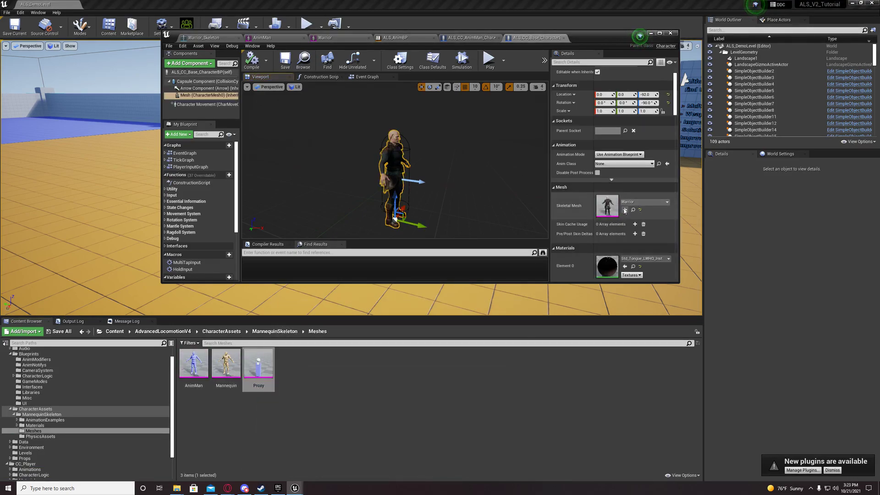
{"action": "left_click", "coordinate": [624, 210]}
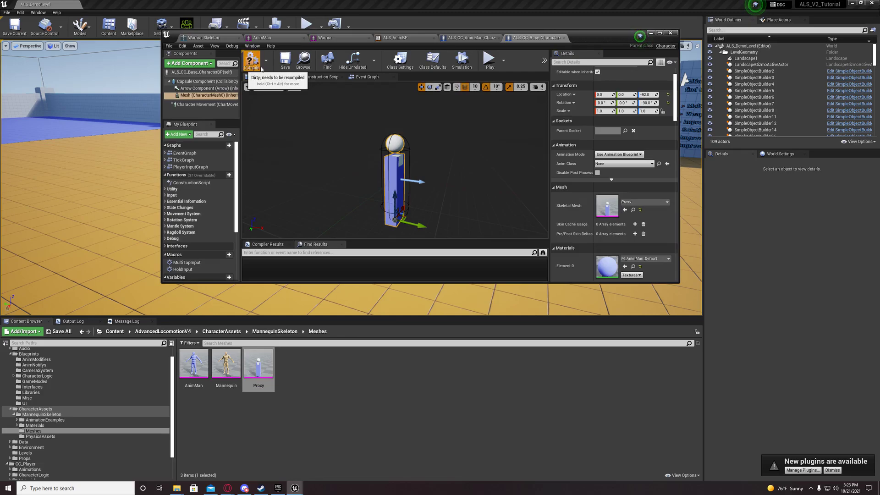
{"action": "left_click", "coordinate": [260, 67]}
{"action": "left_click", "coordinate": [470, 37]}
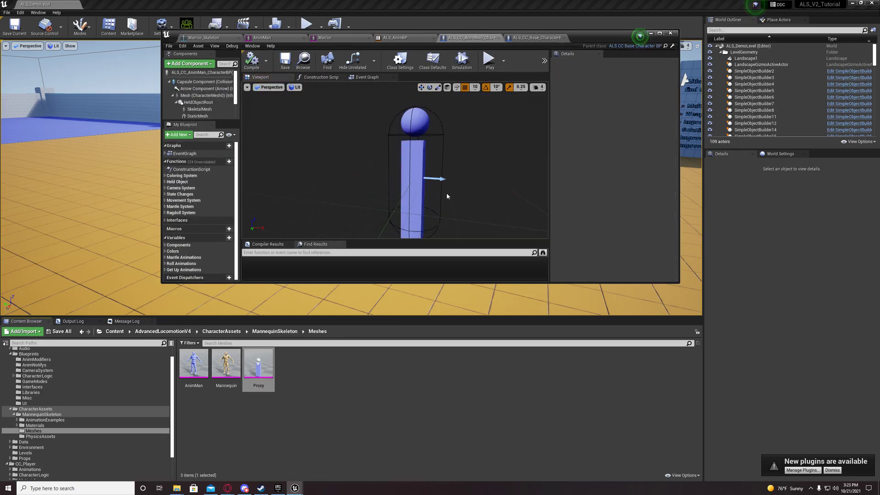
{"action": "left_click", "coordinate": [202, 96]}
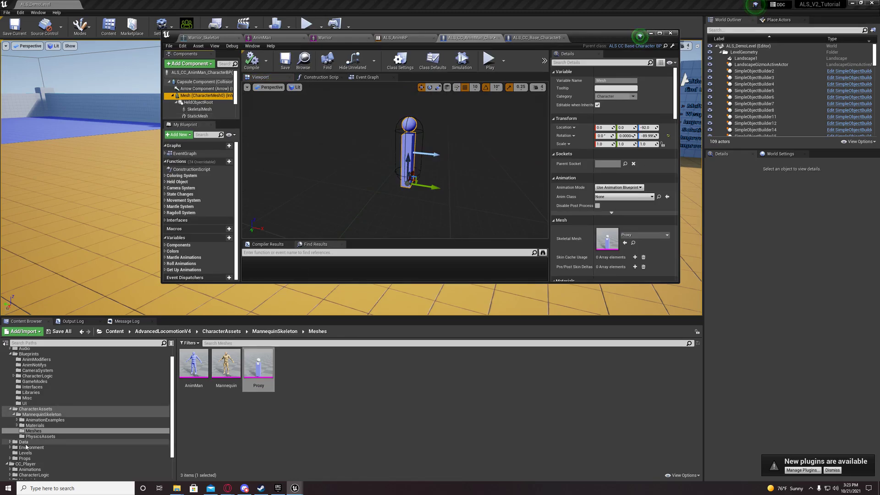
- Browse to the CC_Player folder and set the character's Skeletal Mesh to Warrior
{"action": "left_click", "coordinate": [38, 414]}
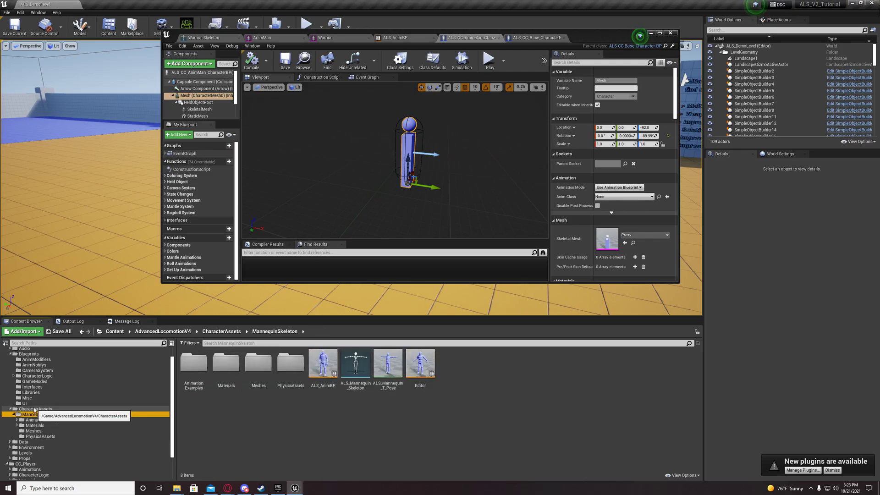
{"action": "left_click", "coordinate": [32, 409]}
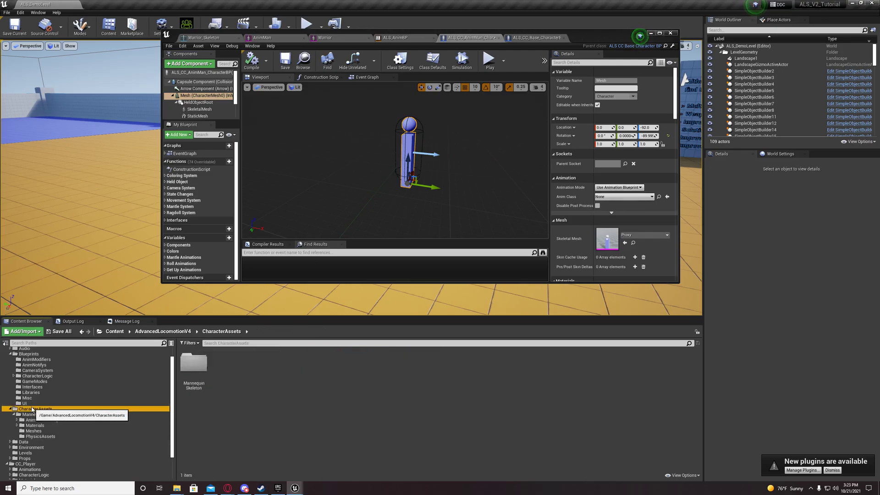
{"action": "scroll", "coordinate": [46, 449], "scroll_direction": "down", "scroll_amount": 3}
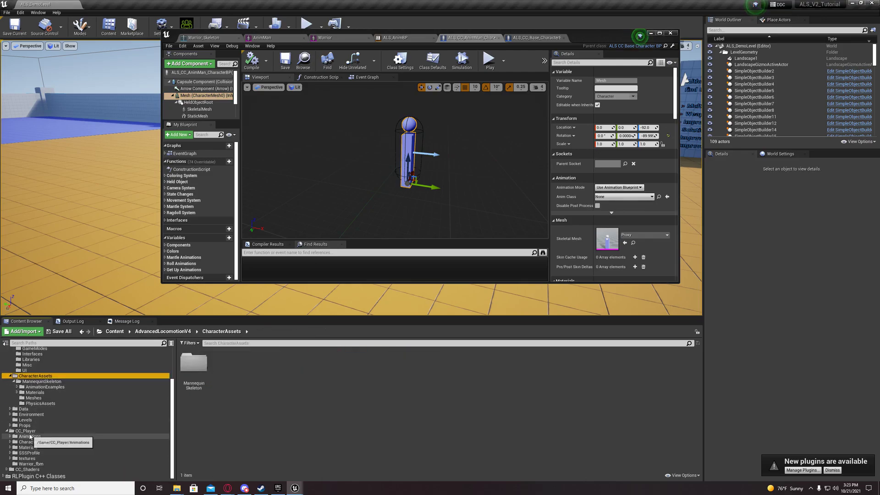
{"action": "left_click", "coordinate": [27, 430]}
{"action": "left_click", "coordinate": [484, 364]}
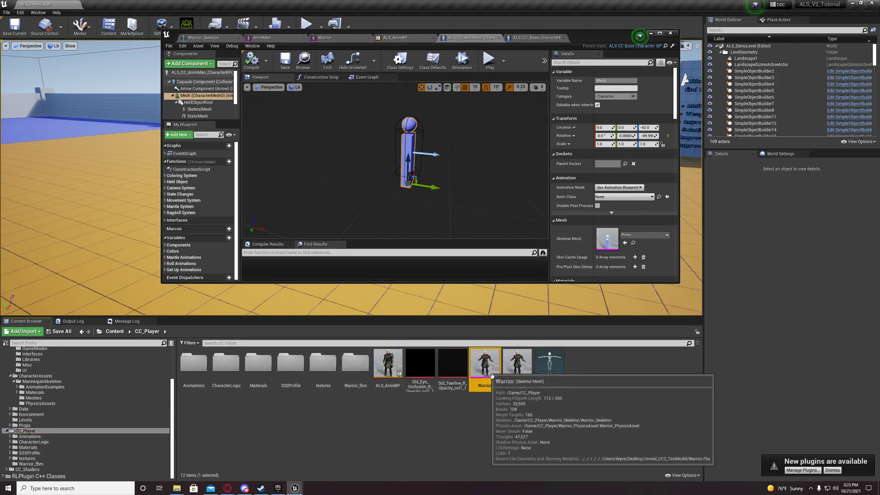
{"action": "left_click", "coordinate": [623, 242]}
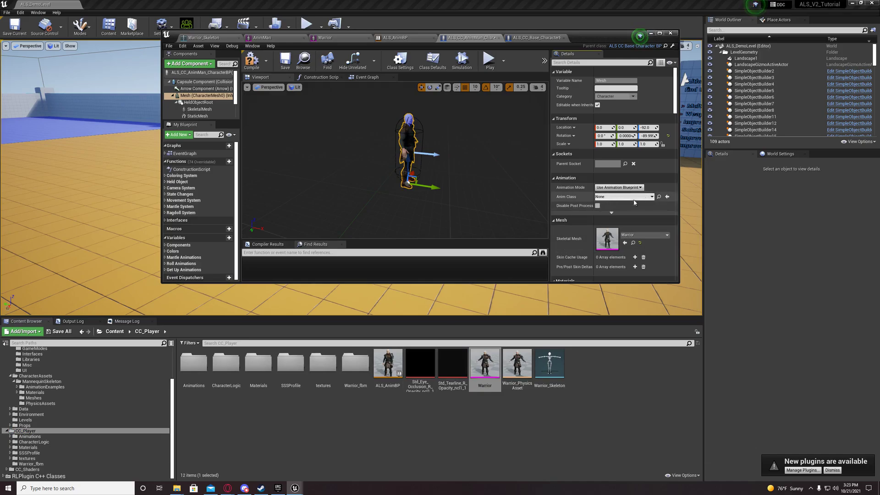
- Set the Anim Class to ALS_AnimBP and bring up the character's Event Graph
{"action": "left_click", "coordinate": [388, 364]}
{"action": "left_click", "coordinate": [666, 196]}
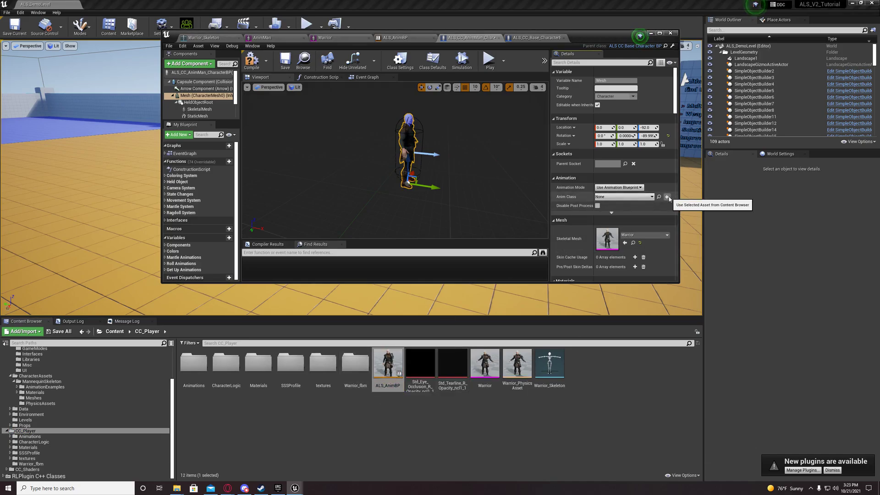
{"action": "left_click", "coordinate": [355, 78]}
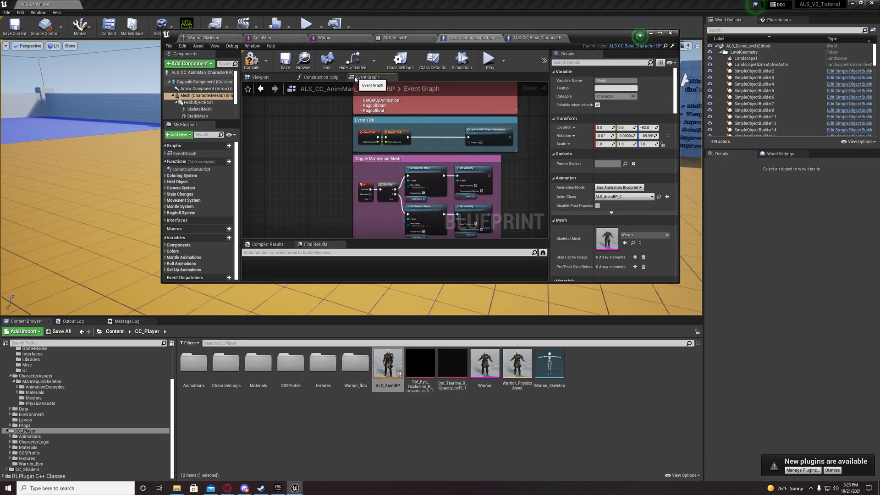
{"action": "right_click_drag", "start_coordinate": [434, 146], "coordinate": [411, 134]}
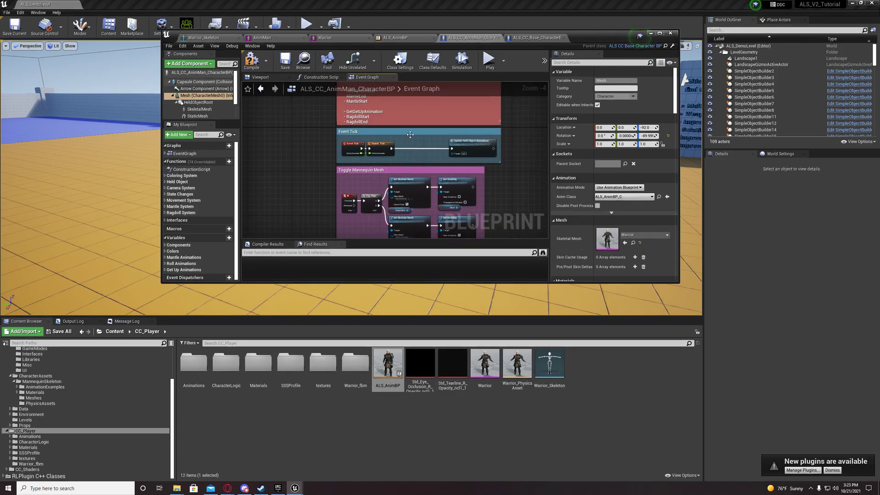
- Break the link from Set Dynamic Materials to Set Reset Colors, then save the blueprint
{"action": "left_click", "coordinate": [321, 77]}
{"action": "right_click_drag", "start_coordinate": [433, 183], "coordinate": [410, 196]}
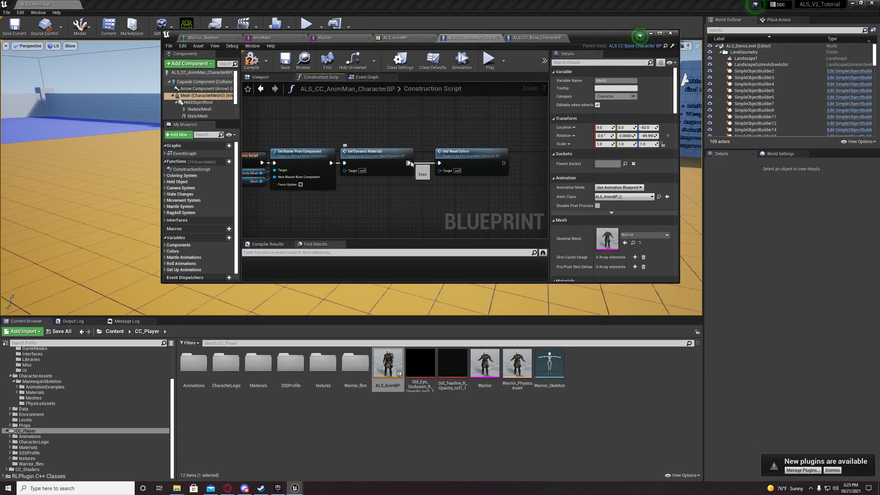
{"action": "right_click", "coordinate": [411, 164]}
{"action": "mouse_move", "coordinate": [435, 181]}
{"action": "left_click", "coordinate": [495, 183]}
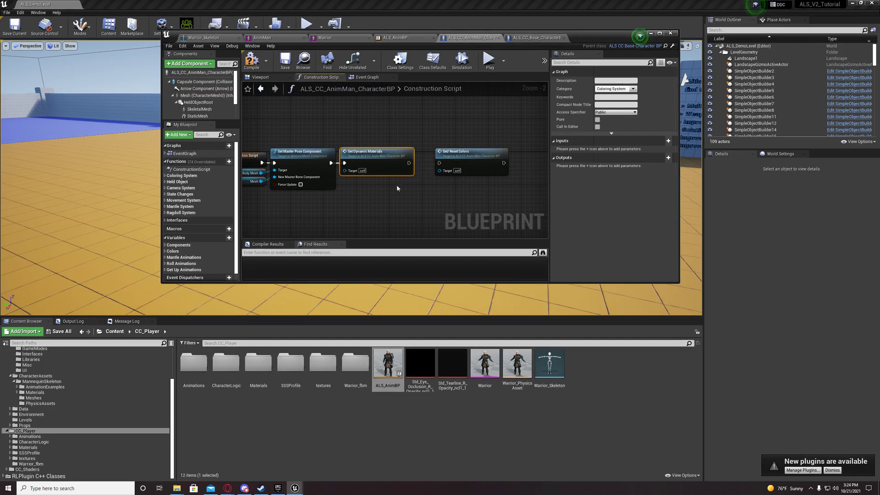
{"action": "right_click_drag", "start_coordinate": [364, 200], "coordinate": [407, 205]}
{"action": "left_click", "coordinate": [287, 65]}
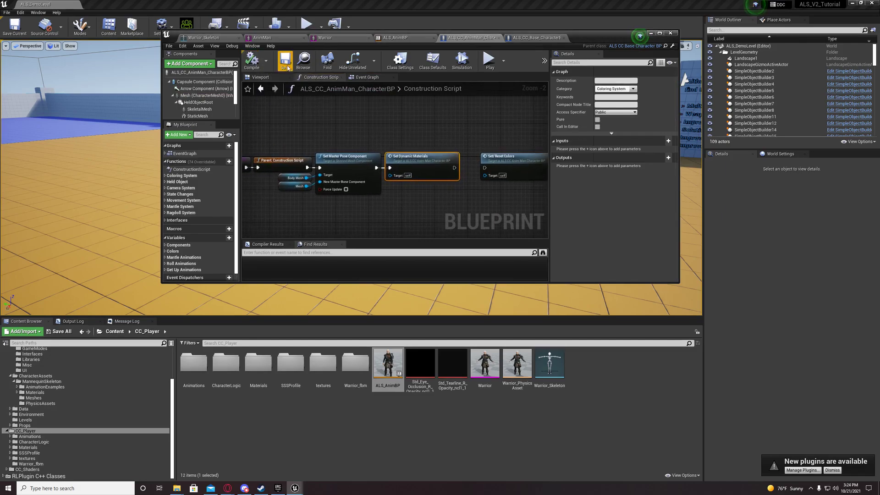
- Check the character in the viewport, then show the Construction Script maximized
{"action": "left_click", "coordinate": [270, 77]}
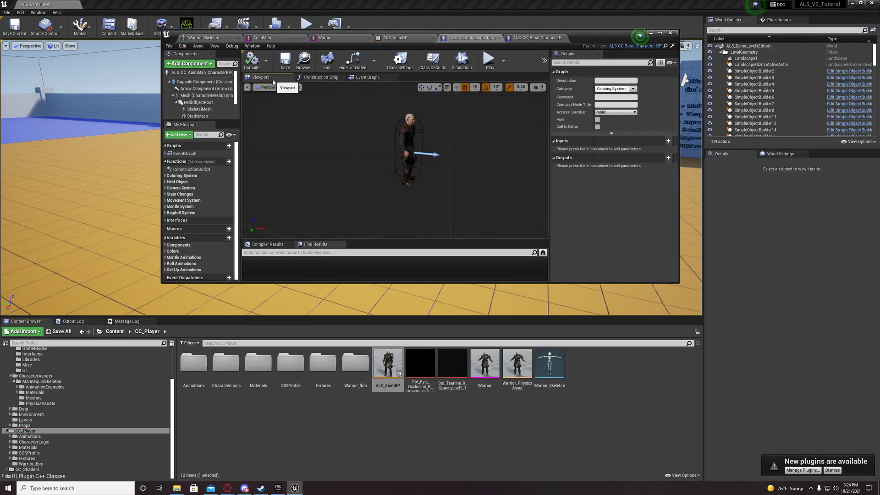
{"action": "left_click", "coordinate": [321, 77]}
{"action": "right_click_drag", "start_coordinate": [458, 198], "coordinate": [422, 222]}
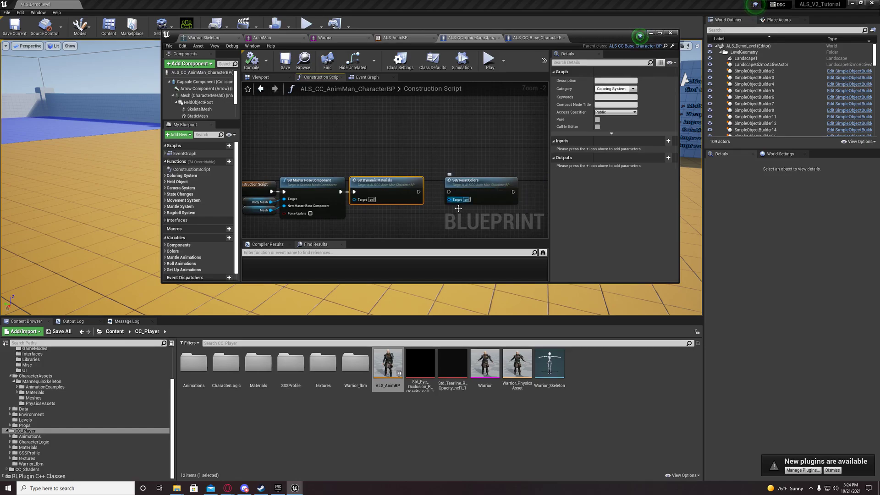
{"action": "right_click_drag", "start_coordinate": [446, 208], "coordinate": [446, 196]}
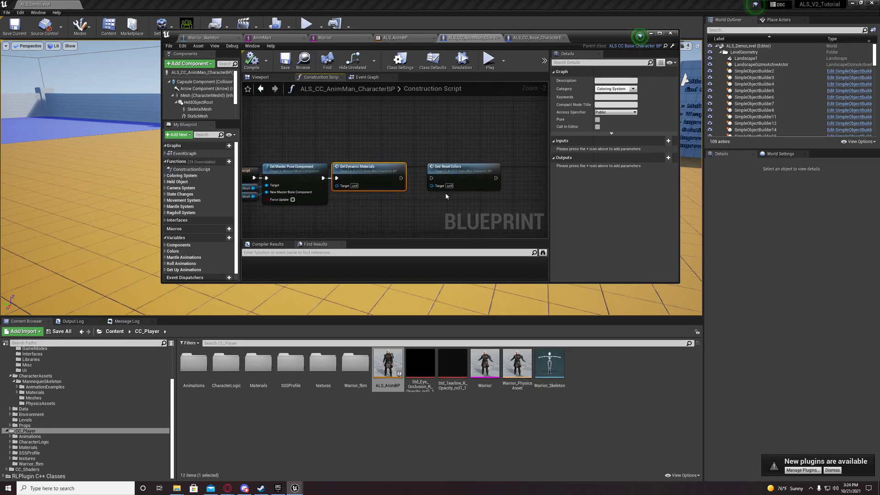
{"action": "left_click", "coordinate": [661, 33]}
{"action": "scroll", "coordinate": [375, 248], "scroll_direction": "up", "scroll_amount": 2}
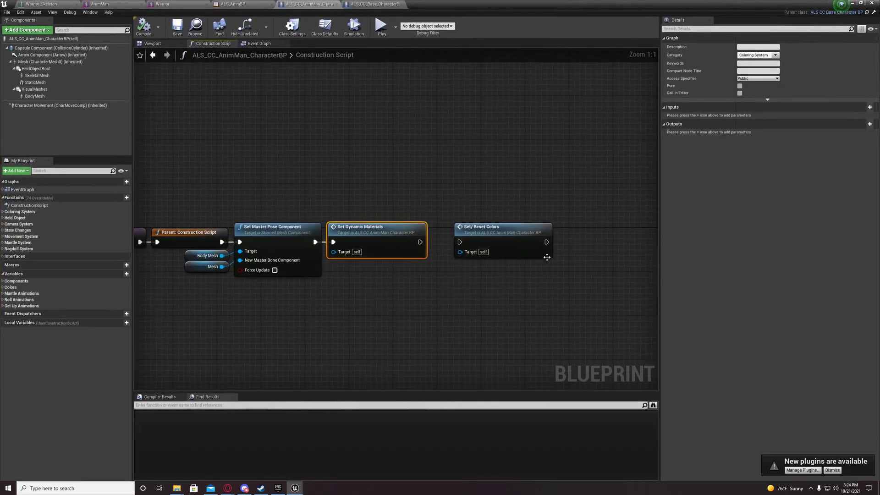
- Orbit the AnimMan preview, then expand Get Up Animations in the Event Graph's My Blueprint panel
{"action": "right_click_drag", "start_coordinate": [360, 300], "coordinate": [360, 316]}
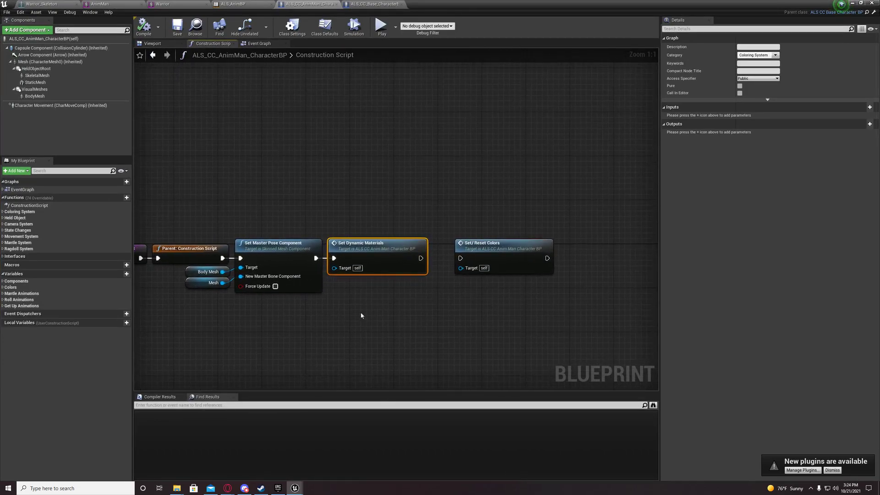
{"action": "left_click", "coordinate": [152, 43]}
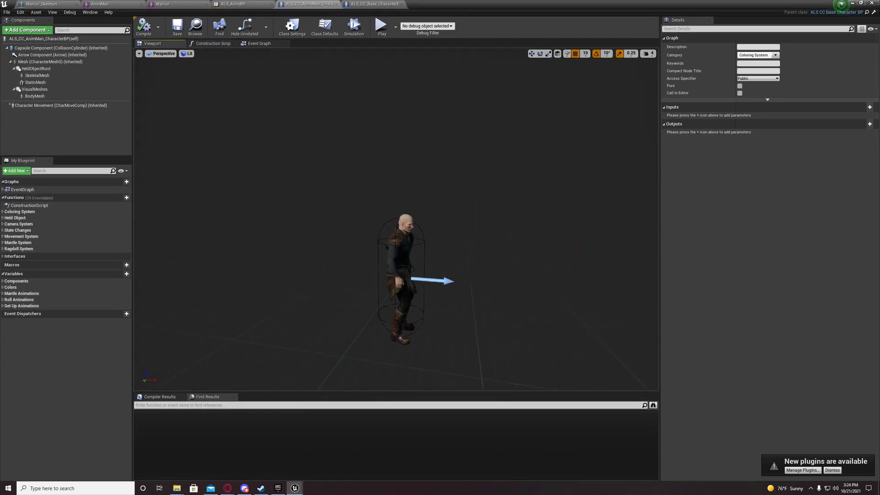
{"action": "right_click_drag", "start_coordinate": [396, 219], "coordinate": [383, 108]}
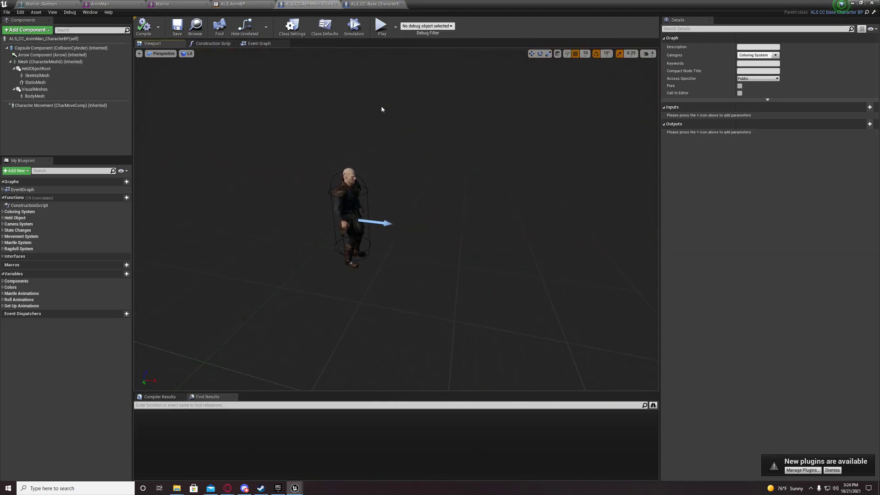
{"action": "left_click", "coordinate": [257, 44]}
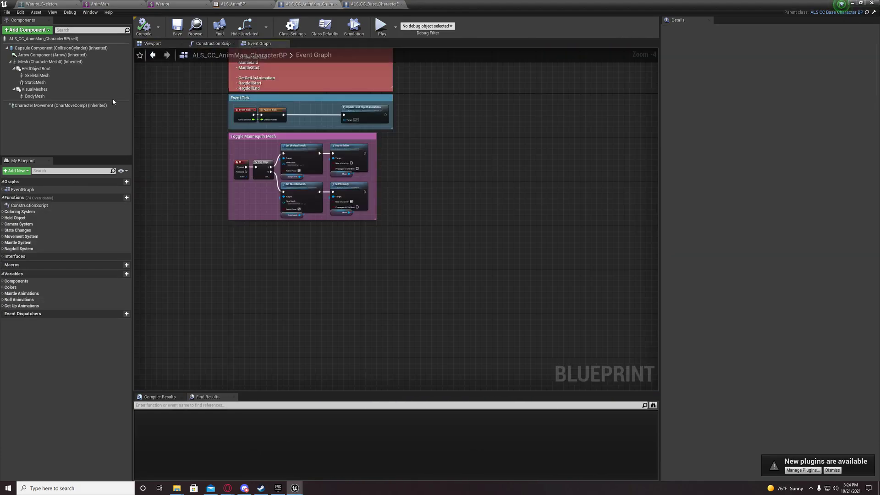
{"action": "left_click_drag", "start_coordinate": [440, 11], "coordinate": [453, 31]}
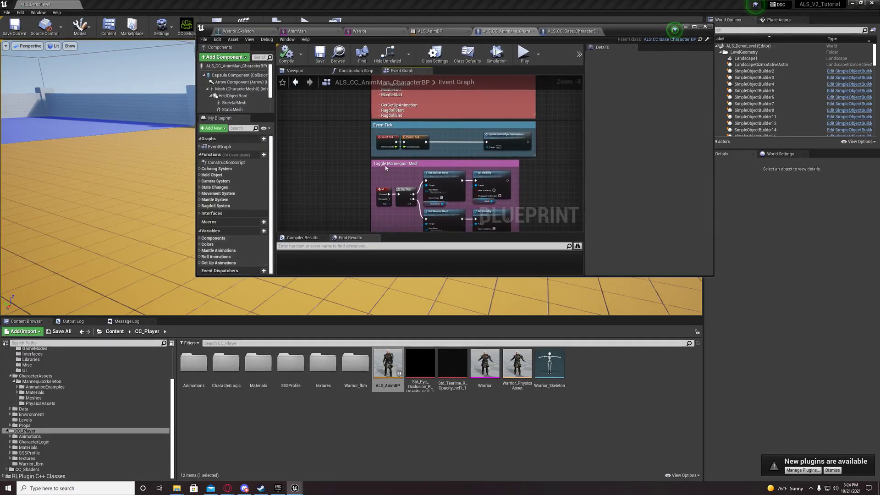
{"action": "left_click", "coordinate": [695, 26]}
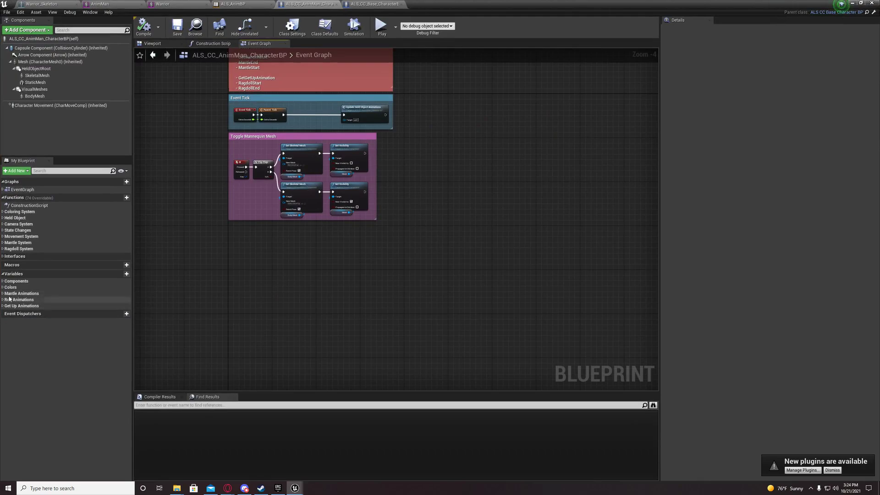
{"action": "left_click", "coordinate": [3, 305]}
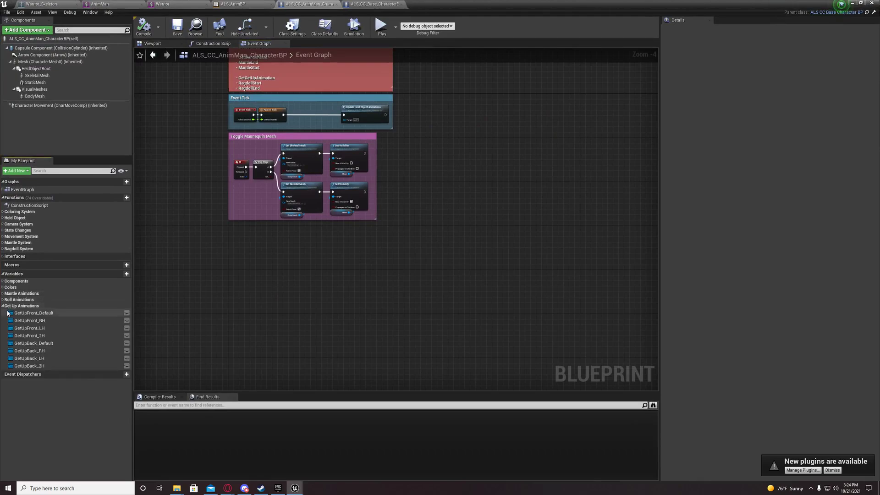
- Expand Roll and Mantle Animations, inspect GetUpFront_Default, and browse CC_Player > Animations
{"action": "left_click", "coordinate": [3, 300]}
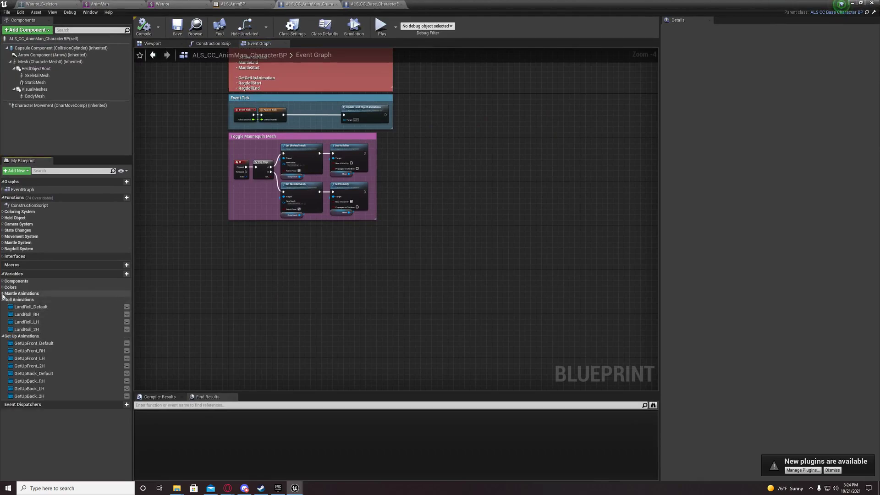
{"action": "left_click", "coordinate": [3, 294]}
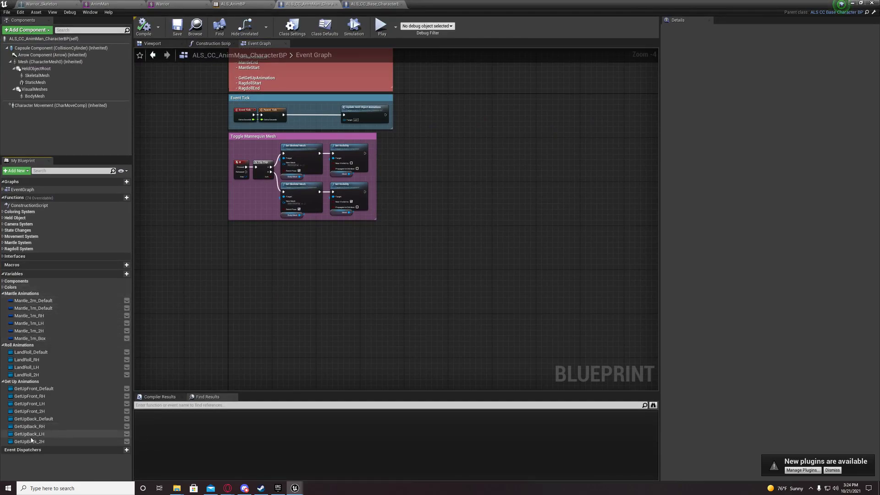
{"action": "left_click", "coordinate": [39, 389]}
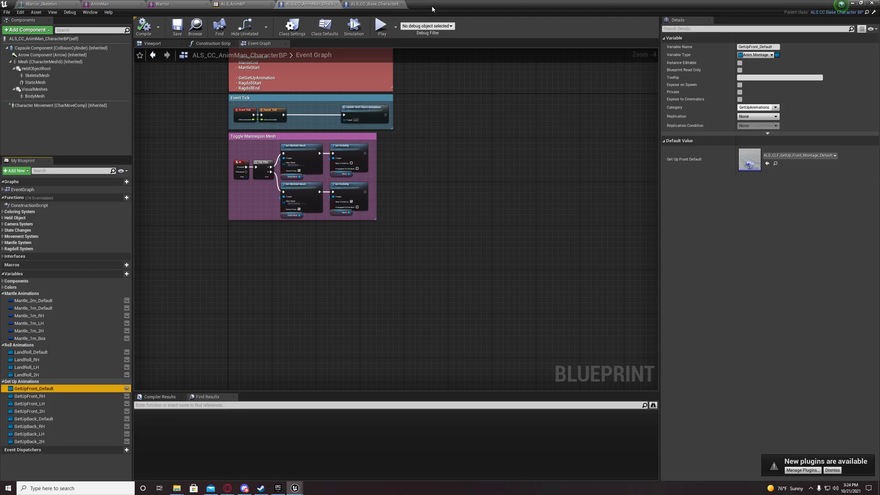
{"action": "left_click_drag", "start_coordinate": [432, 9], "coordinate": [452, 37]}
{"action": "left_click", "coordinate": [29, 436]}
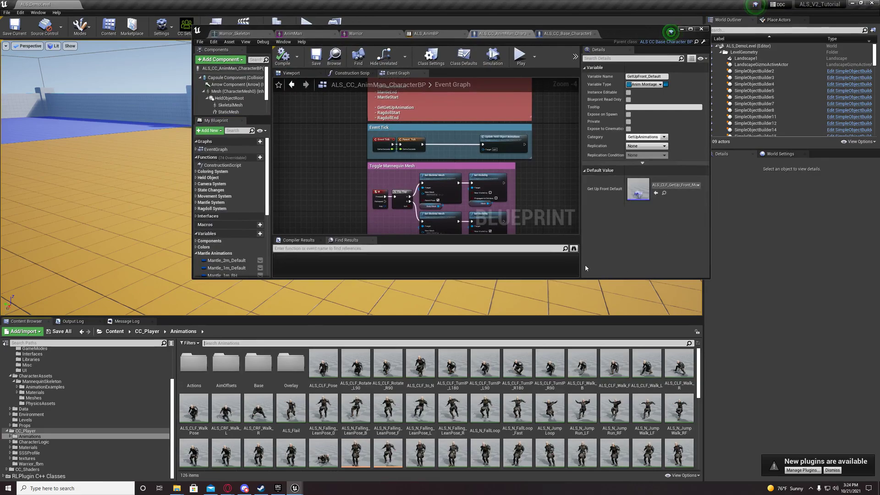
- Filter for ALS_CLF_GETup_Fro and set GetUpFront_Default and GetUpFront_RH to their GetUp Front montages
{"action": "type", "text": "ALS"}
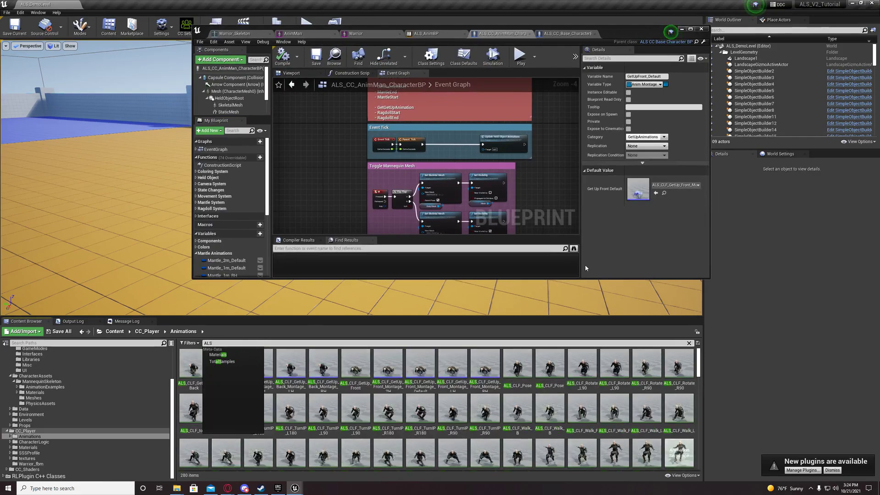
{"action": "type", "text": "_CLF"}
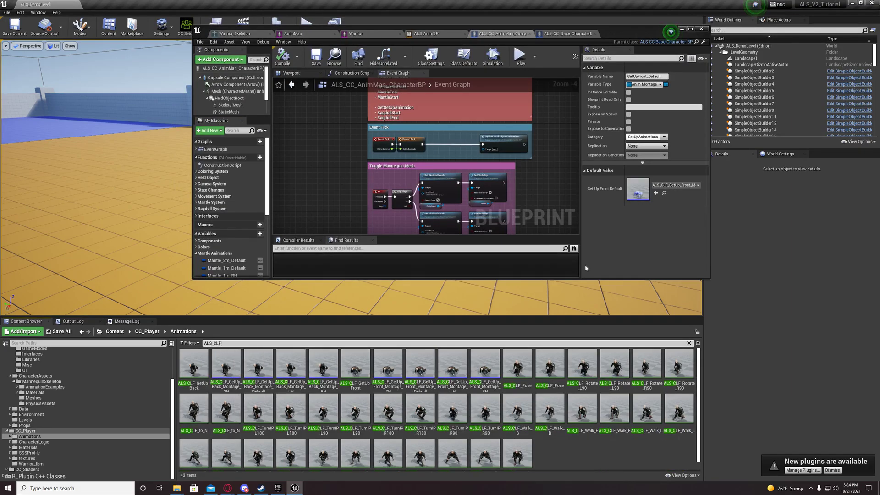
{"action": "type", "text": "_GET"}
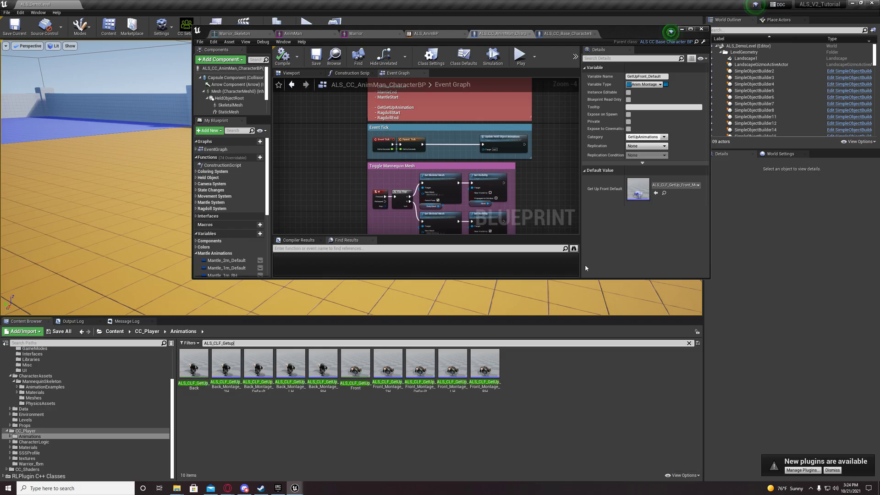
{"action": "type", "text": "up_Front"}
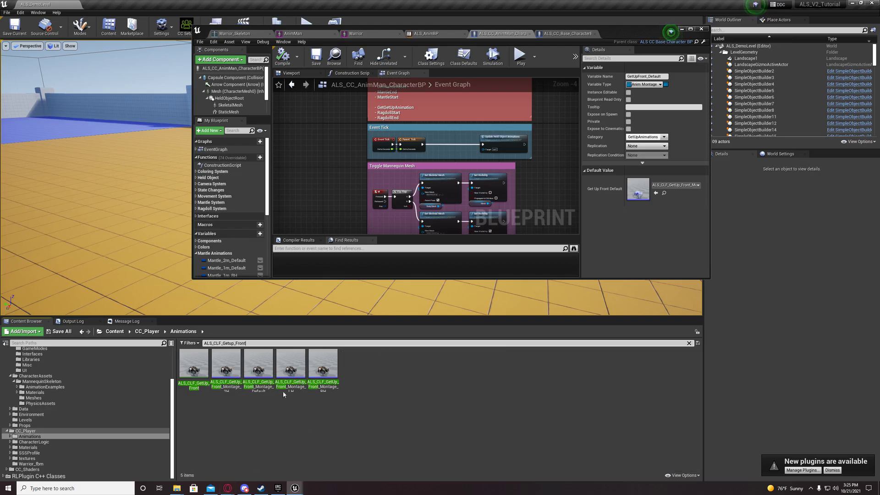
{"action": "scroll", "coordinate": [233, 264], "scroll_direction": "down", "scroll_amount": 5}
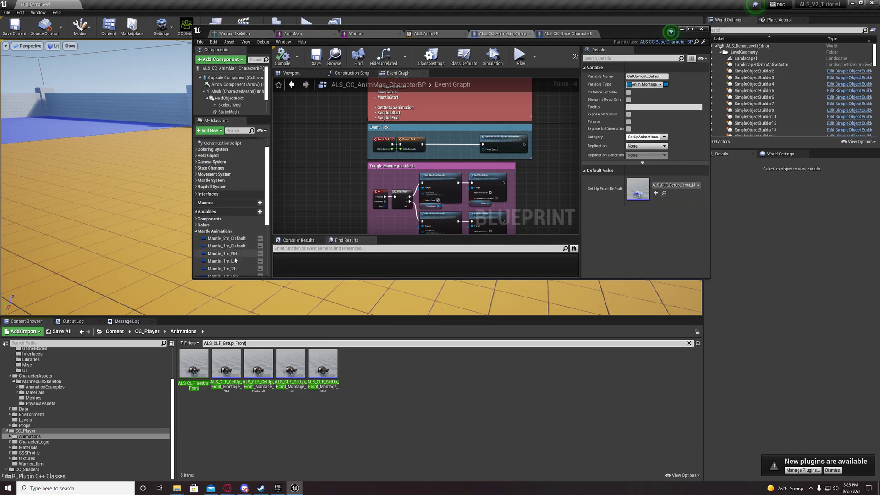
{"action": "scroll", "coordinate": [229, 243], "scroll_direction": "down", "scroll_amount": 1}
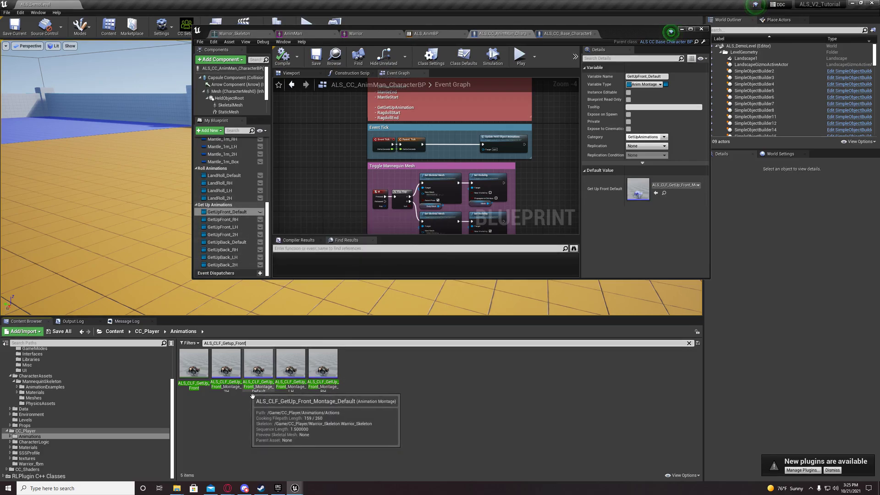
{"action": "left_click", "coordinate": [259, 375]}
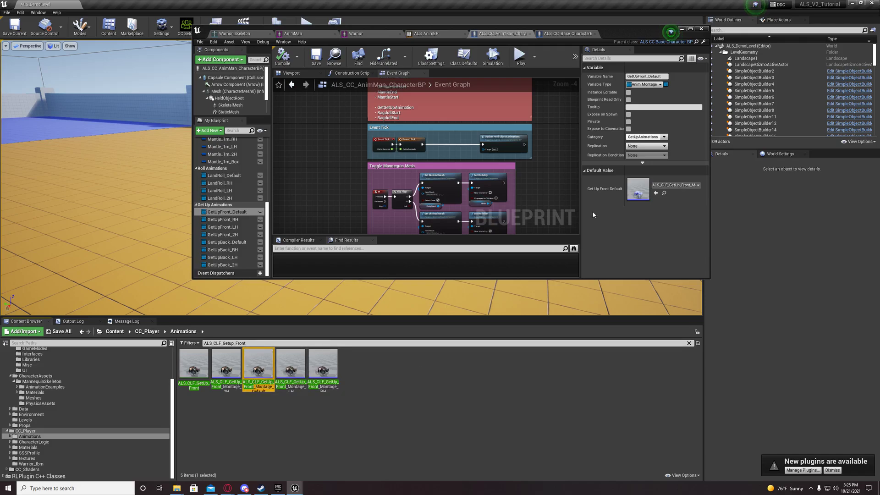
{"action": "left_click", "coordinate": [656, 193]}
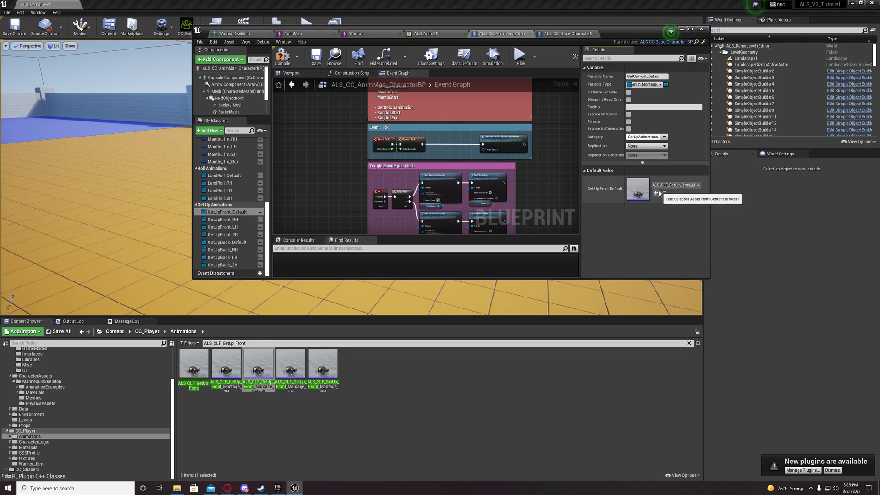
{"action": "left_click", "coordinate": [225, 219]}
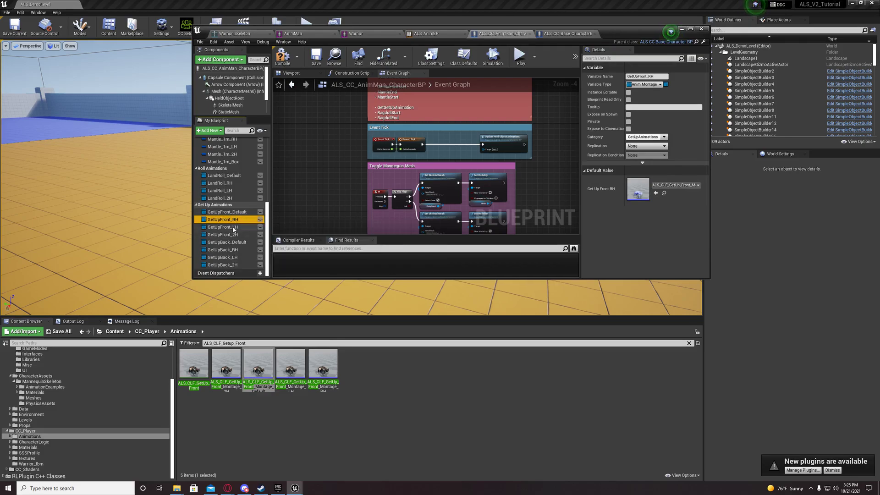
{"action": "left_click", "coordinate": [323, 373]}
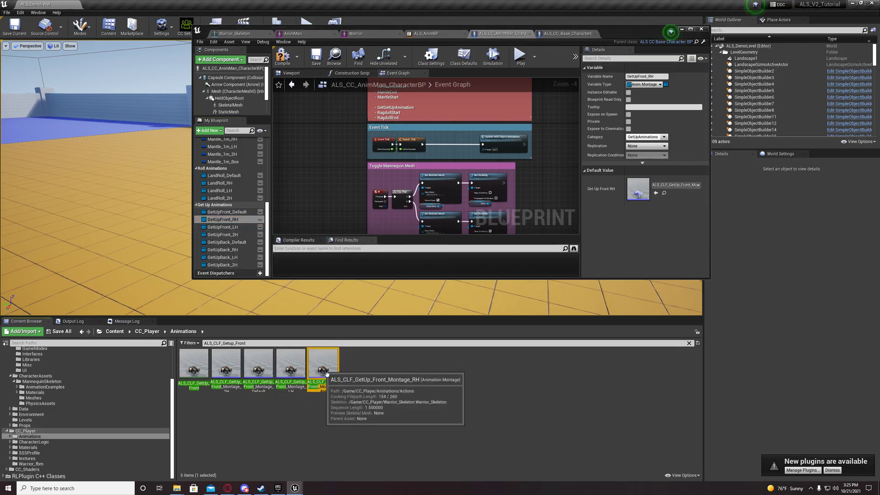
{"action": "left_click", "coordinate": [656, 193]}
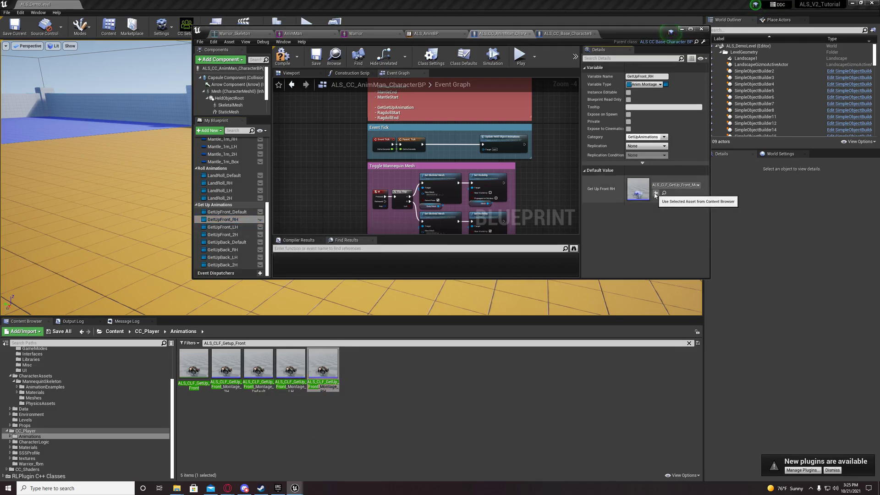
- Set GetUpFront_LH and GetUpFront_2H to their matching GetUp Front montages
{"action": "left_click", "coordinate": [223, 226]}
{"action": "left_click", "coordinate": [306, 386]}
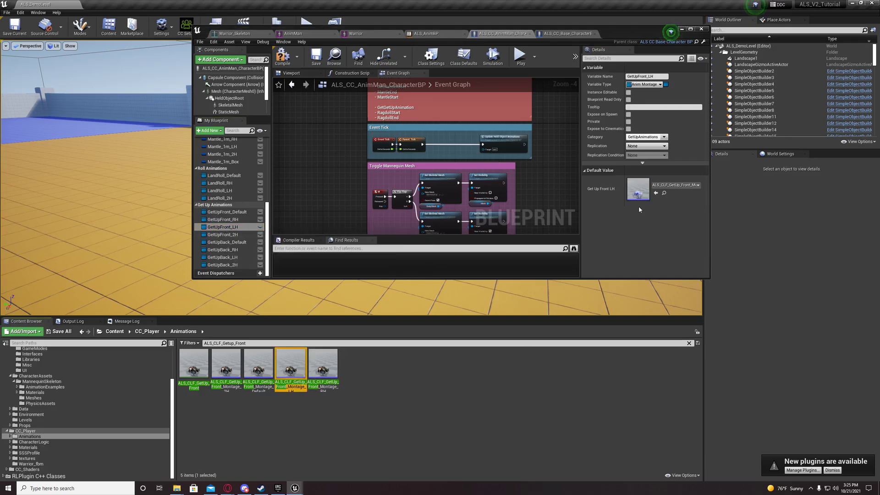
{"action": "left_click", "coordinate": [655, 193]}
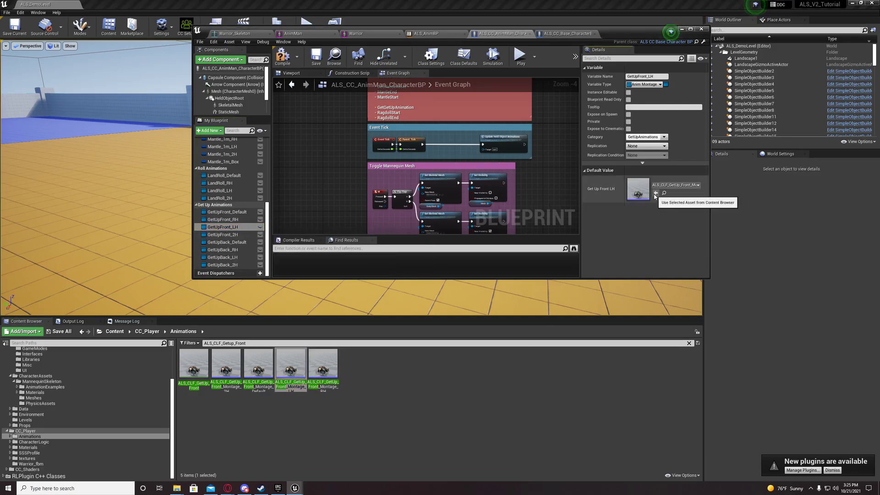
{"action": "left_click", "coordinate": [229, 236]}
{"action": "left_click", "coordinate": [225, 364]}
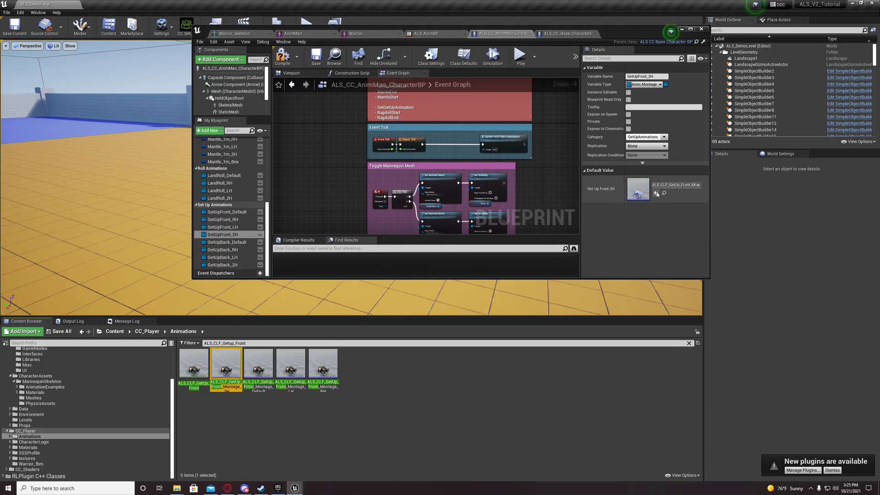
{"action": "left_click", "coordinate": [656, 193]}
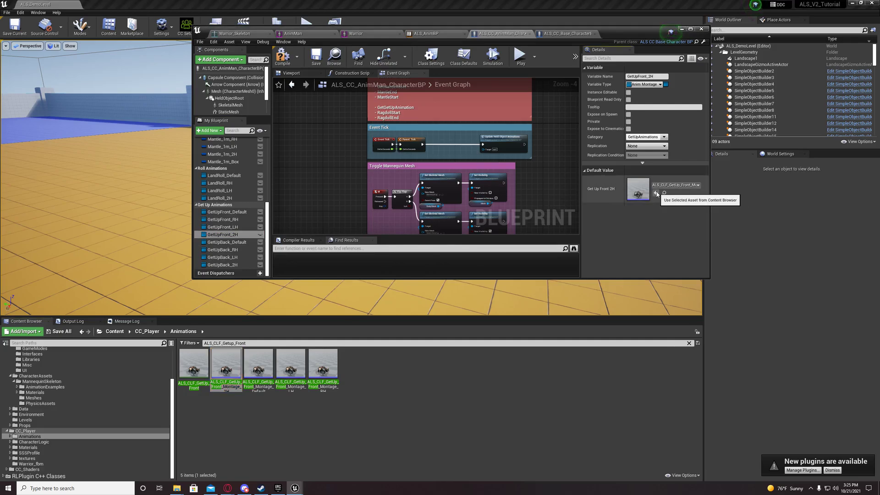
{"action": "left_click", "coordinate": [221, 242]}
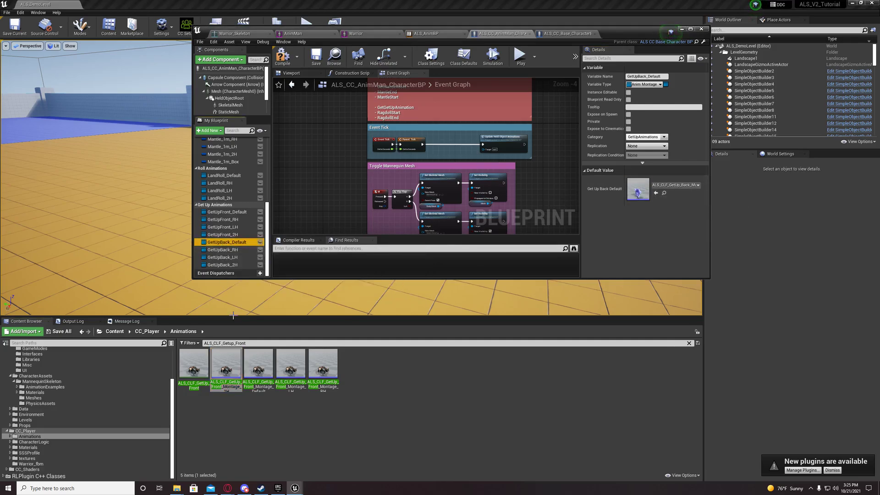
- Change the search to Back and set GetUpBack_Default and GetUpBack_RH to their get-up-back montages
{"action": "double_click", "coordinate": [240, 344]}
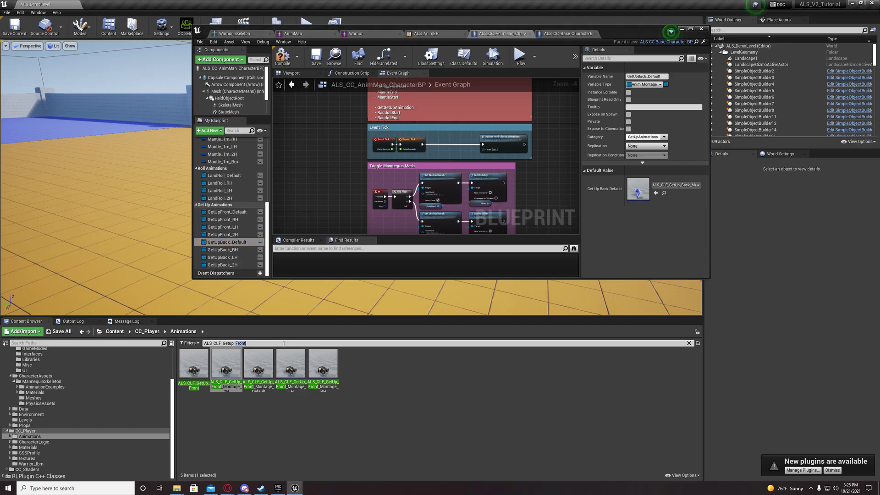
{"action": "type", "text": "Back"}
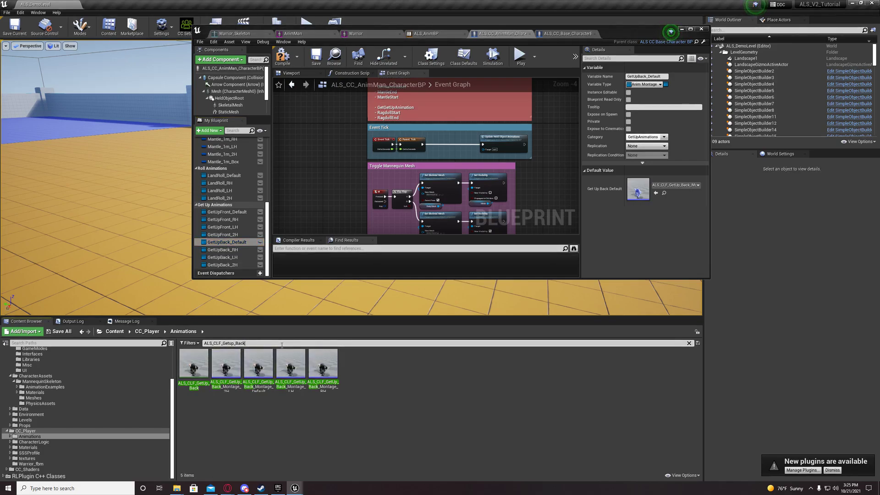
{"action": "left_click", "coordinate": [271, 370]}
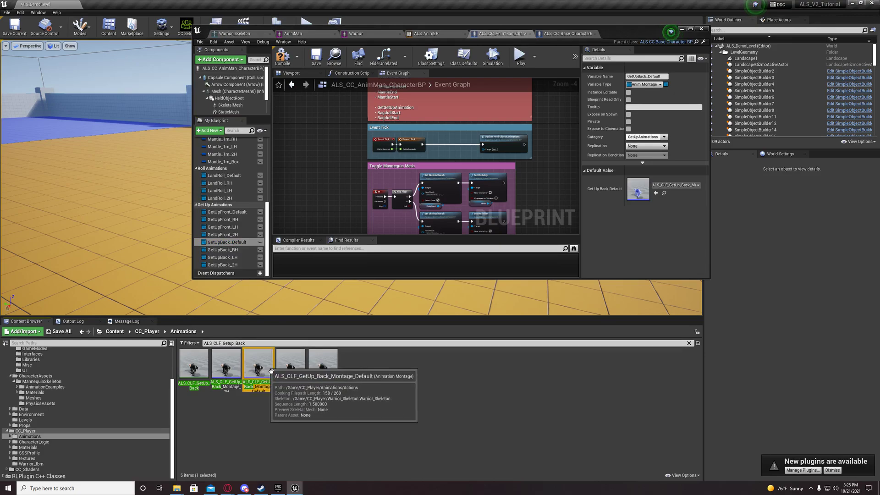
{"action": "left_click", "coordinate": [656, 192]}
{"action": "left_click", "coordinate": [225, 249]}
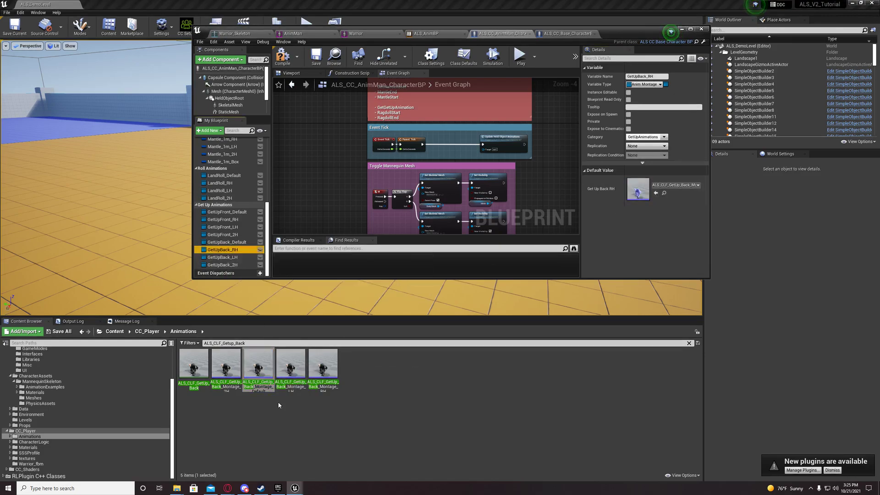
{"action": "left_click", "coordinate": [322, 366]}
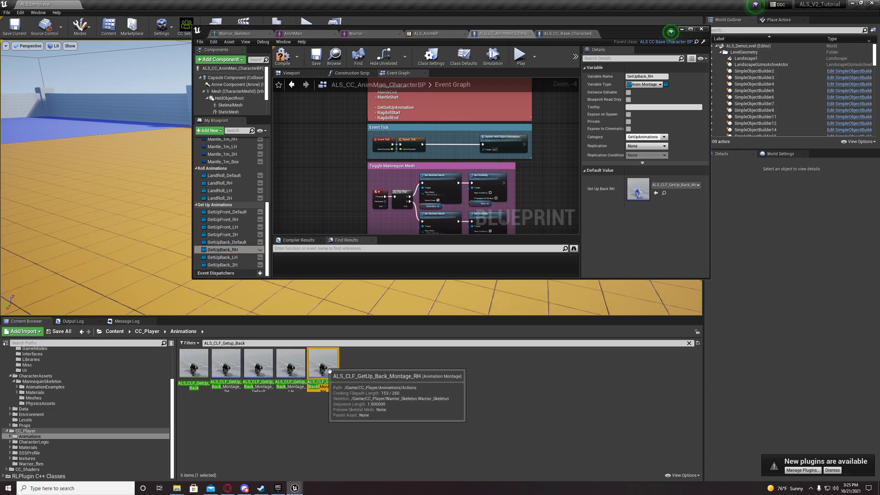
- Set GetUpBack_LH and GetUpBack_2H to their matching ALS_CLF_GetUp_Back montages
{"action": "left_click", "coordinate": [222, 257]}
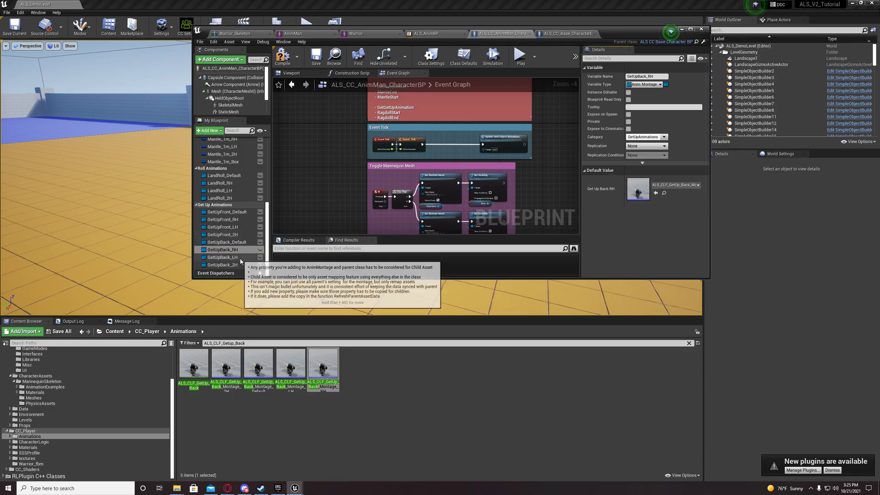
{"action": "left_click", "coordinate": [299, 369]}
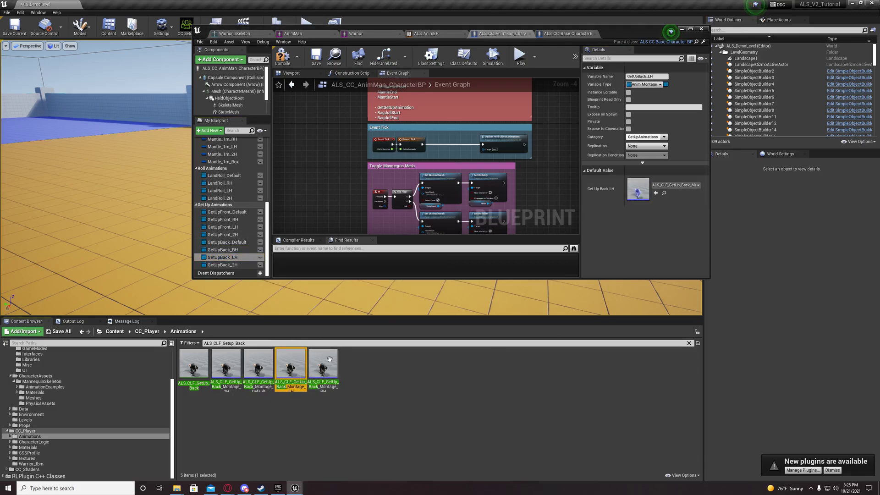
{"action": "left_click", "coordinate": [656, 193]}
{"action": "left_click", "coordinate": [223, 370]}
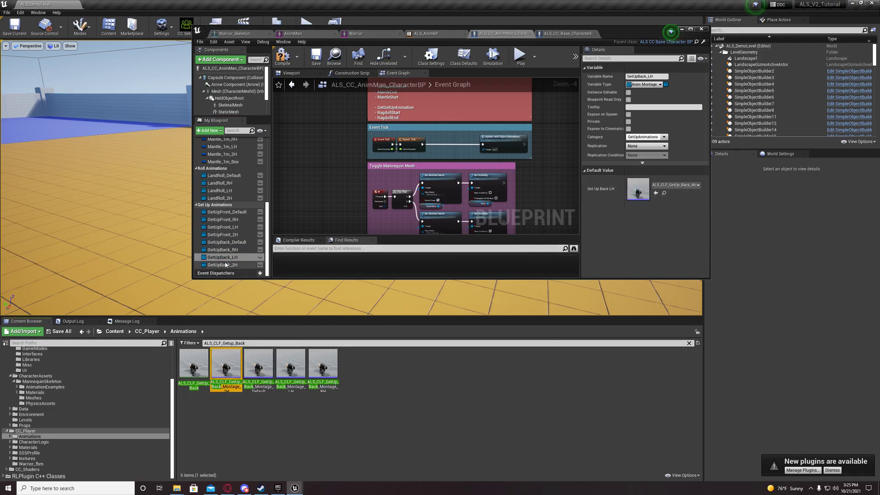
{"action": "left_click", "coordinate": [222, 264]}
{"action": "left_click", "coordinate": [656, 193]}
{"action": "left_click", "coordinate": [656, 195]}
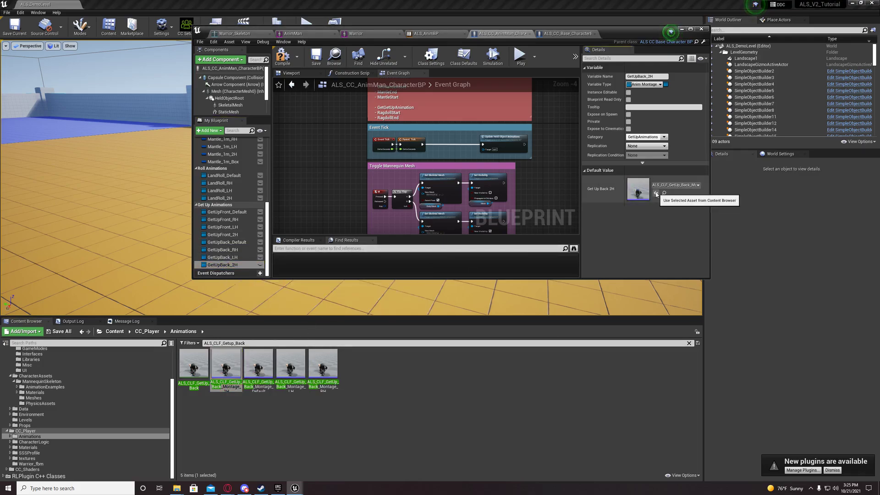
- Filter the Content Browser for N_Land and set LandRoll_Default to the LandRoll F Default montage
{"action": "left_click", "coordinate": [198, 205]}
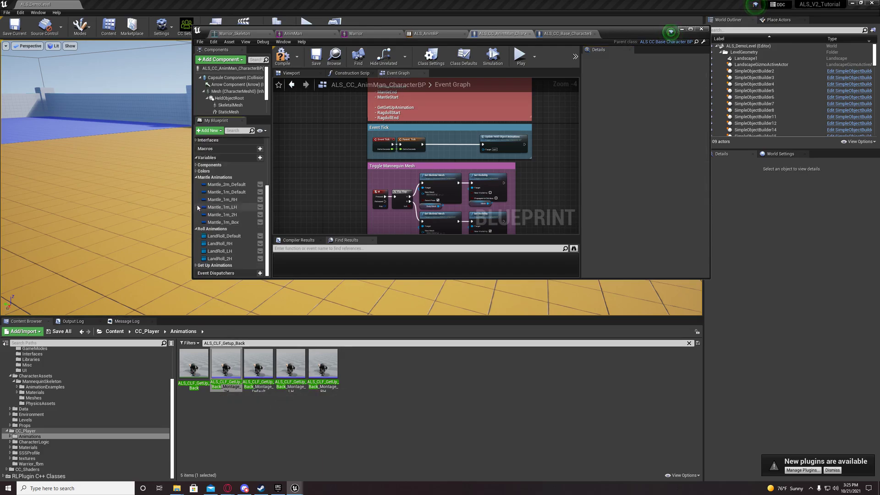
{"action": "left_click", "coordinate": [214, 235]}
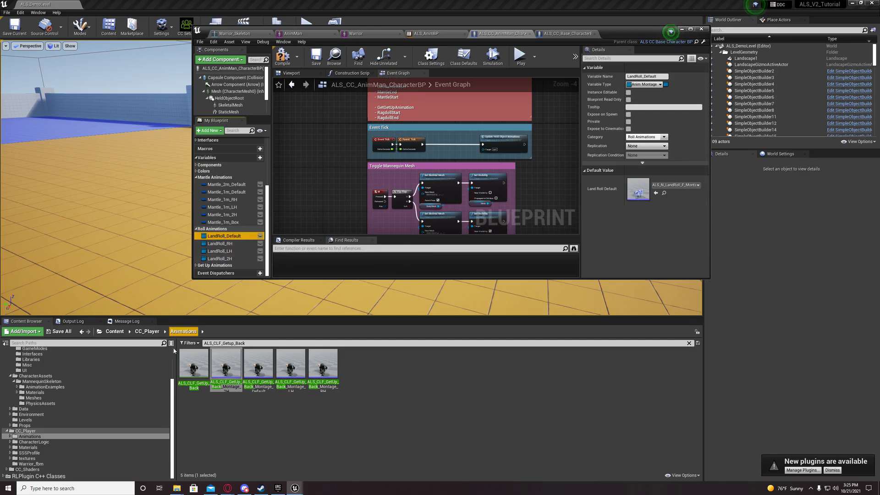
{"action": "left_click", "coordinate": [248, 343]}
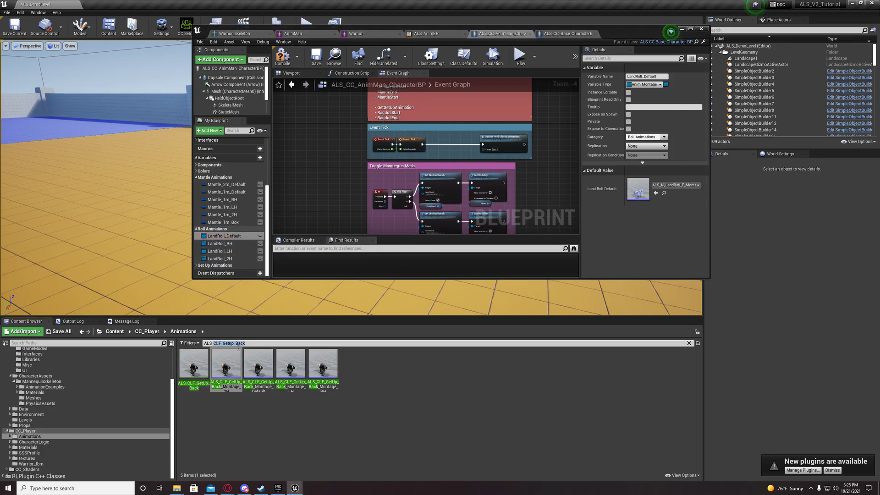
{"action": "type", "text": "N_LandRoll_F_"}
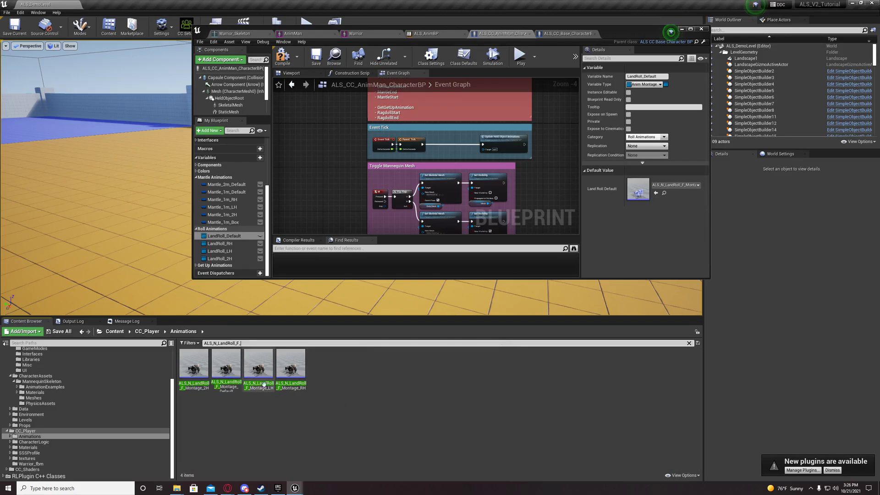
{"action": "left_click", "coordinate": [229, 236]}
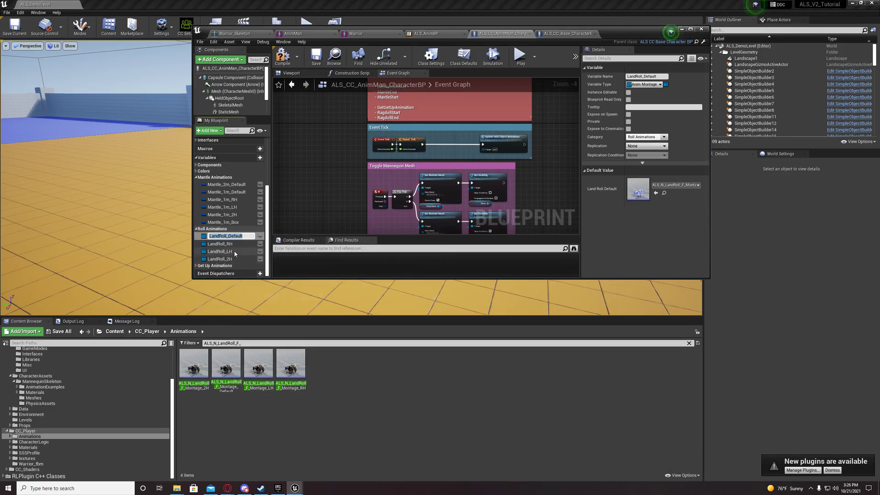
{"action": "left_click", "coordinate": [357, 365]}
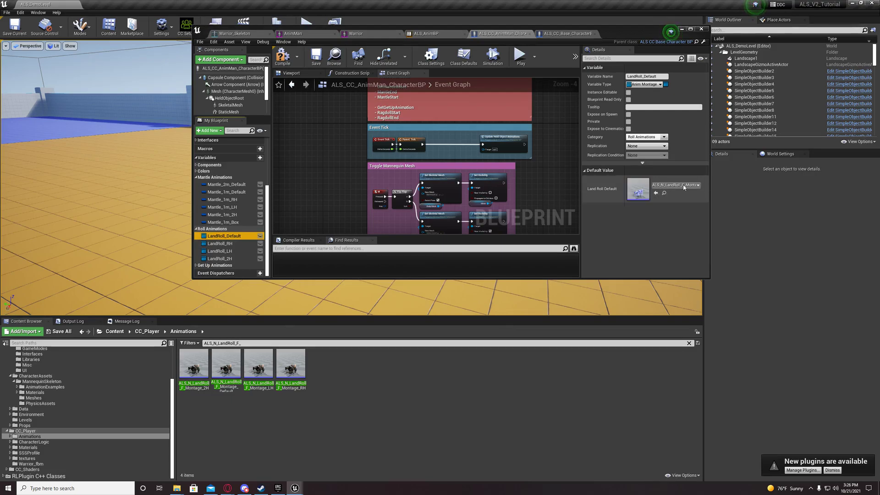
{"action": "left_click", "coordinate": [226, 366]}
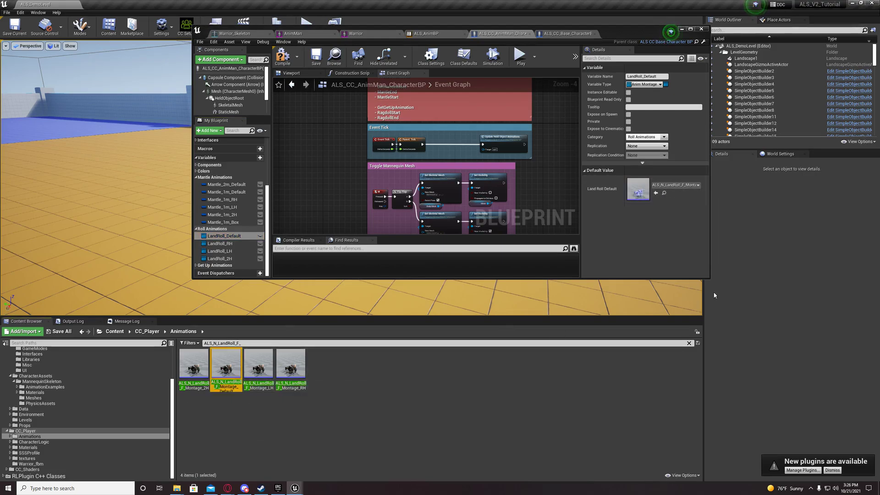
{"action": "left_click", "coordinate": [655, 193]}
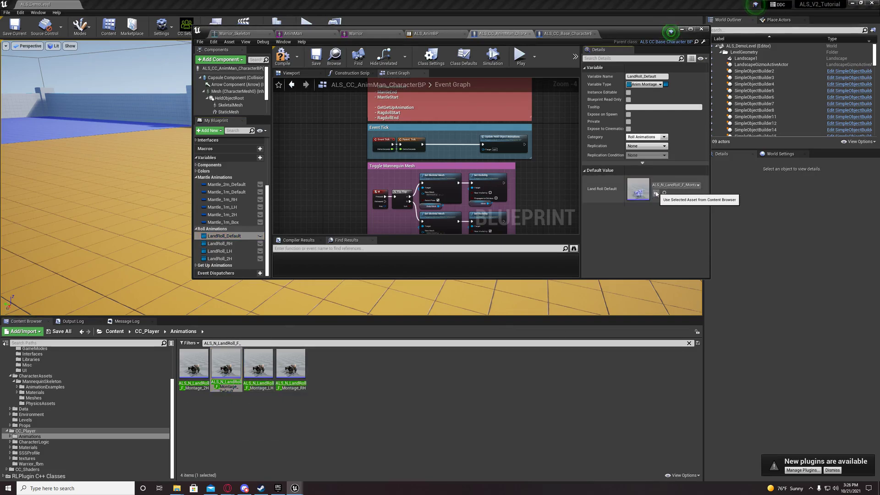
- Set LandRoll_RH, LandRoll_LH and LandRoll_2H to their matching ALS_N_LandRoll_F montages
{"action": "left_click", "coordinate": [219, 244]}
{"action": "left_click", "coordinate": [292, 384]}
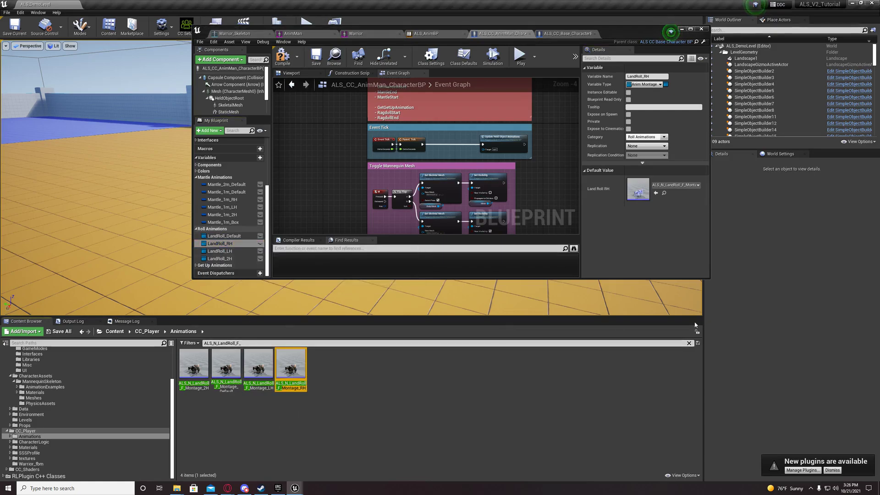
{"action": "left_click", "coordinate": [655, 193]}
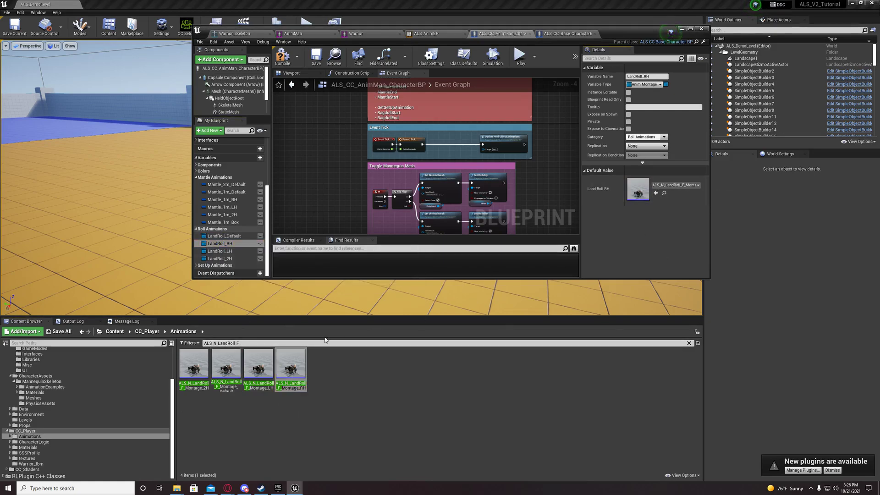
{"action": "left_click", "coordinate": [231, 251]}
{"action": "left_click", "coordinate": [258, 367]}
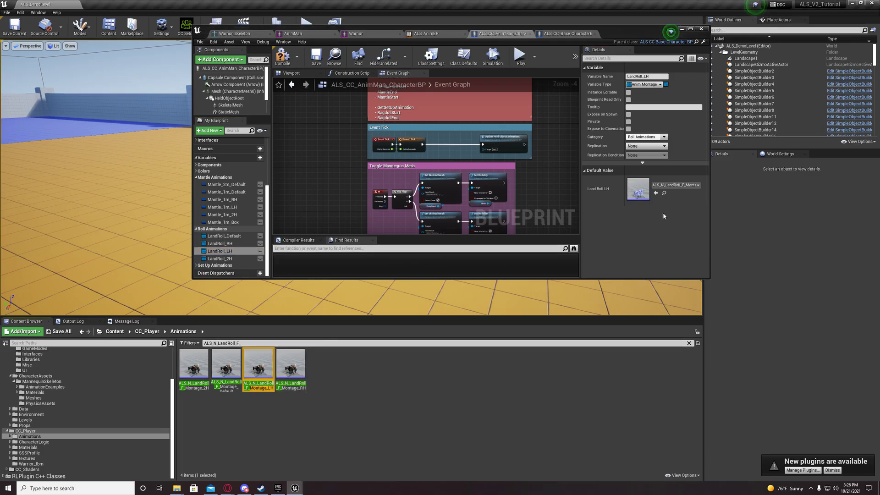
{"action": "left_click", "coordinate": [656, 193]}
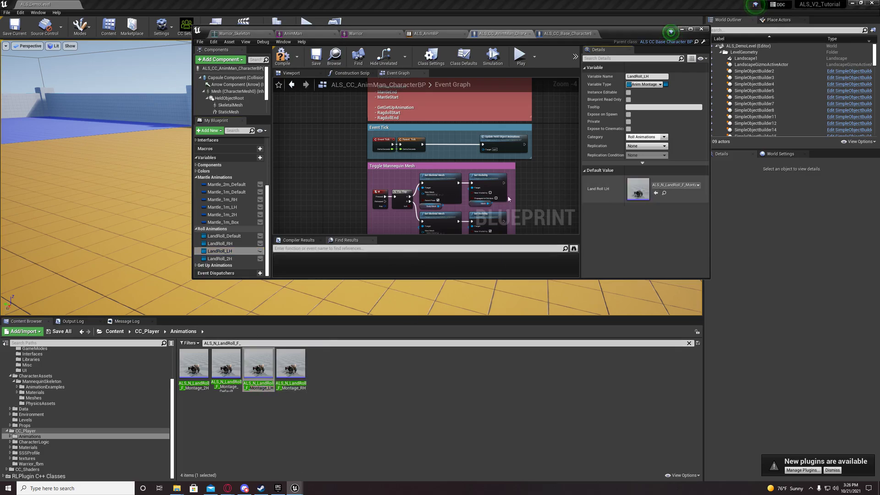
{"action": "left_click", "coordinate": [220, 258]}
{"action": "left_click", "coordinate": [193, 367]}
{"action": "left_click", "coordinate": [655, 193]}
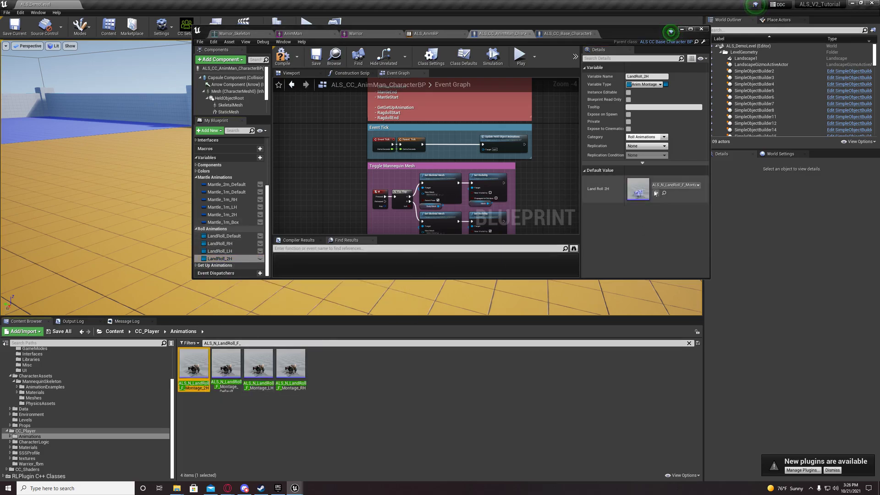
{"action": "left_click", "coordinate": [196, 229]}
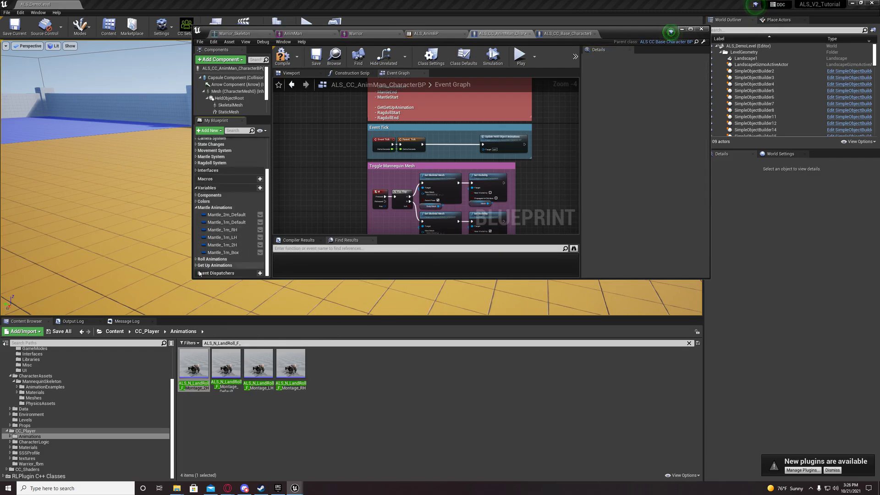
{"action": "left_click", "coordinate": [224, 215]}
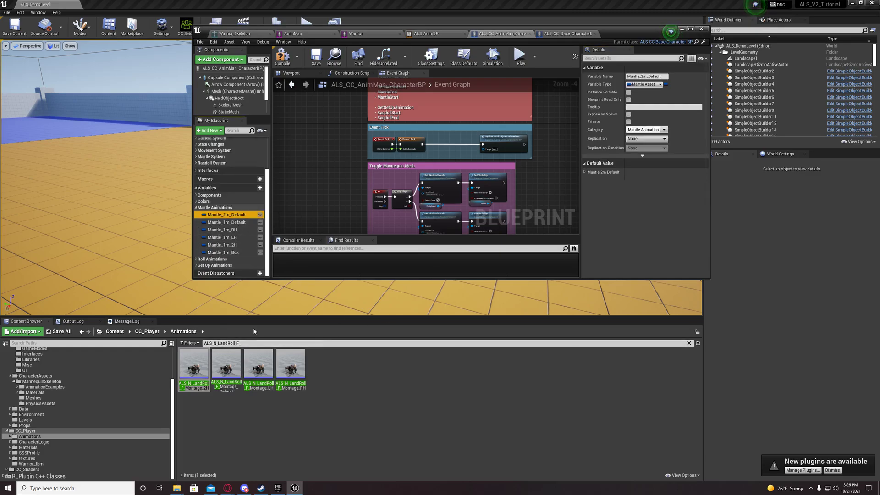
{"action": "left_click_drag", "start_coordinate": [253, 348], "coordinate": [225, 342]}
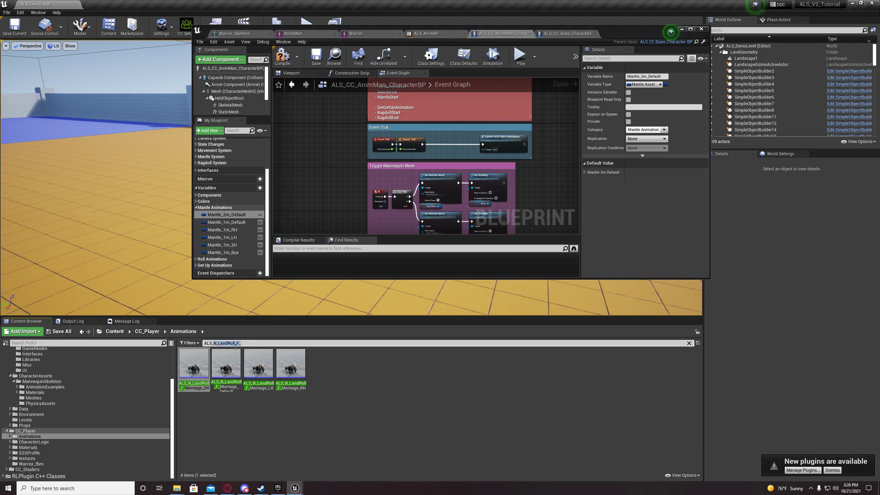
- Search for Mantl and assign the Mantle 2m Default and Mantle_1m_Default montages
{"action": "left_click", "coordinate": [584, 175]}
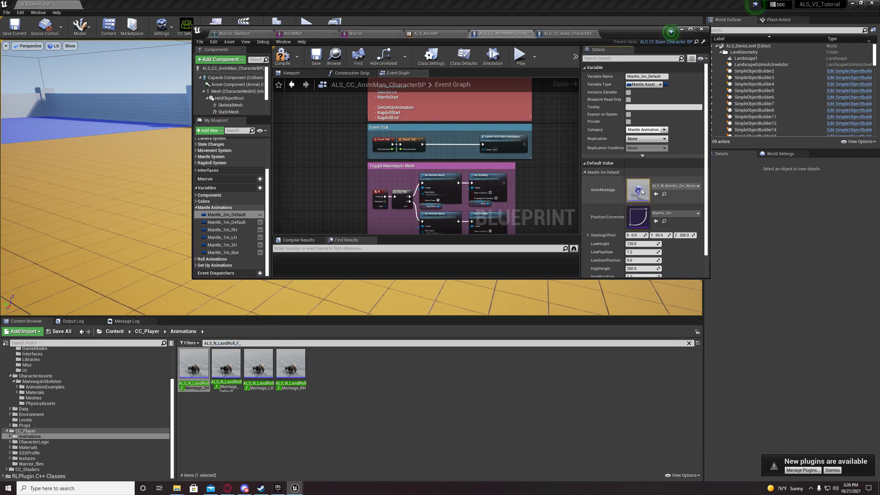
{"action": "left_click", "coordinate": [251, 343]}
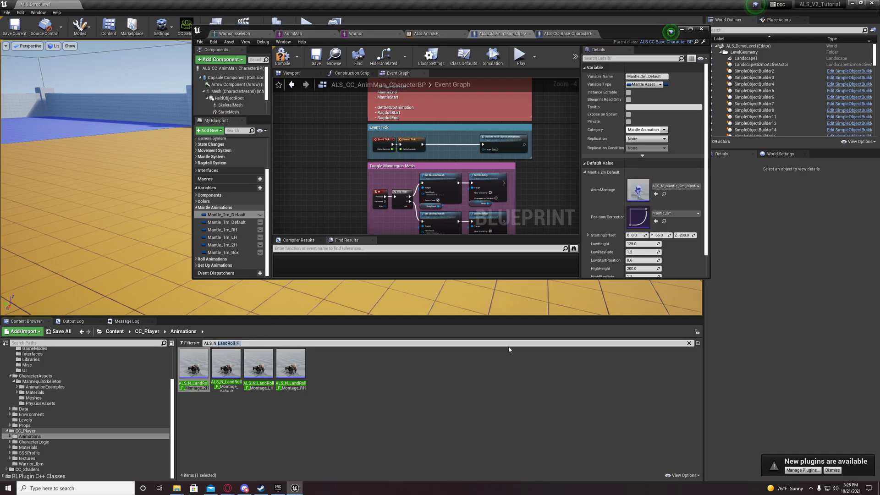
{"action": "type", "text": "Mantle"}
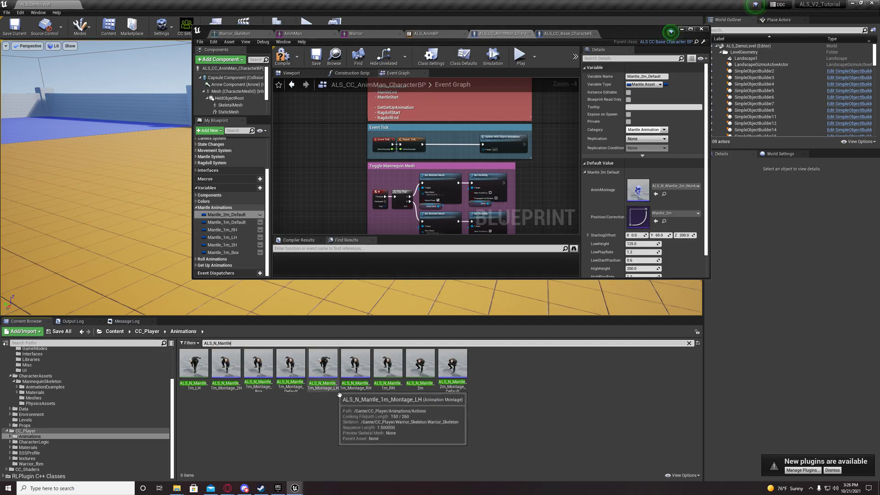
{"action": "left_click", "coordinate": [453, 367]}
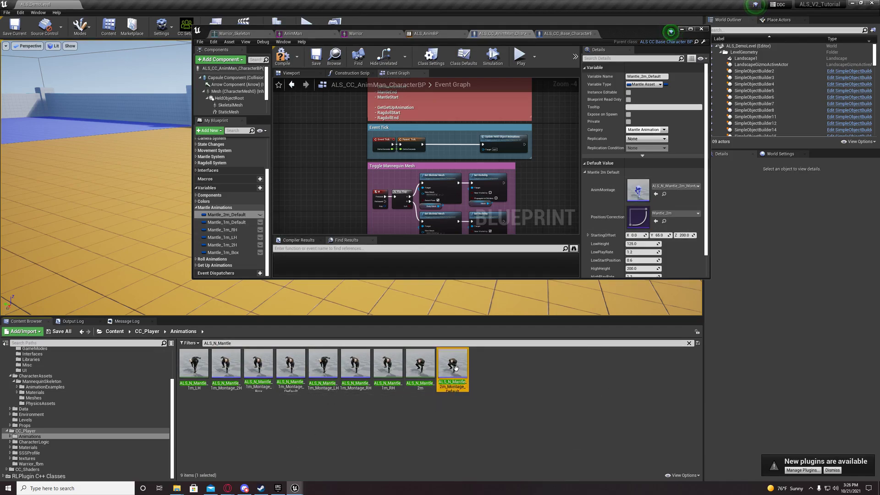
{"action": "left_click", "coordinate": [656, 194]}
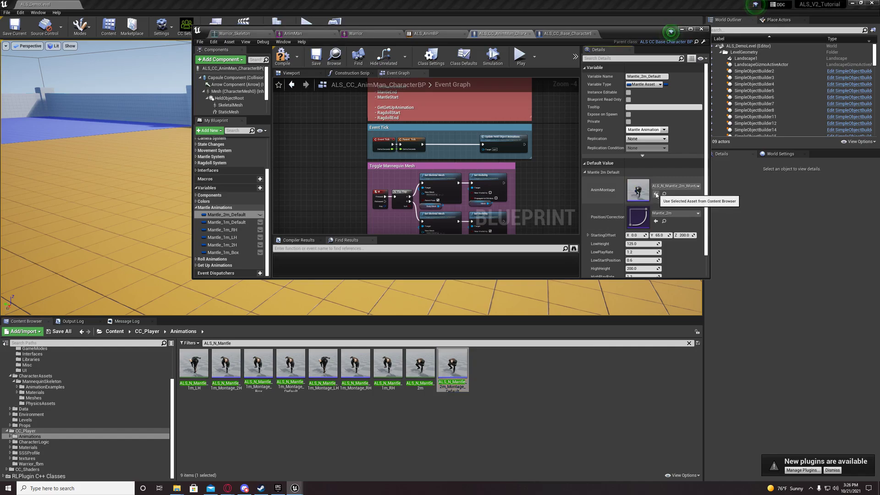
{"action": "left_click", "coordinate": [226, 222]}
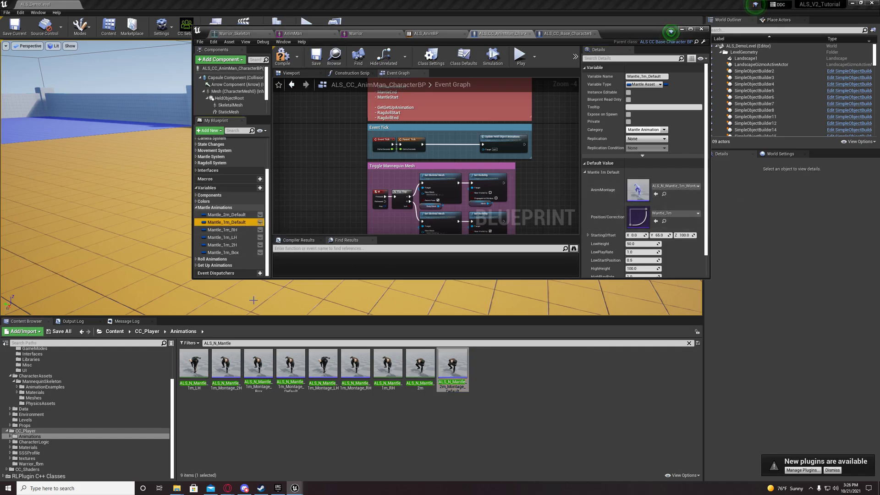
{"action": "left_click", "coordinate": [298, 376]}
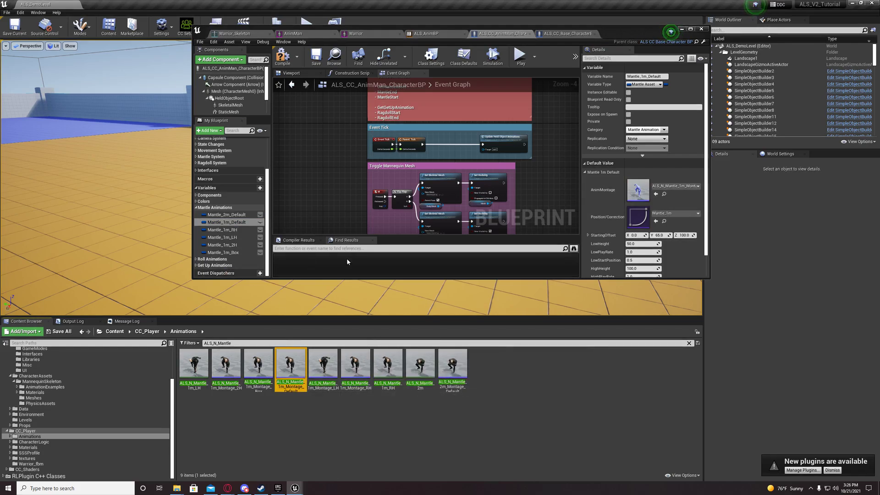
{"action": "left_click", "coordinate": [656, 194]}
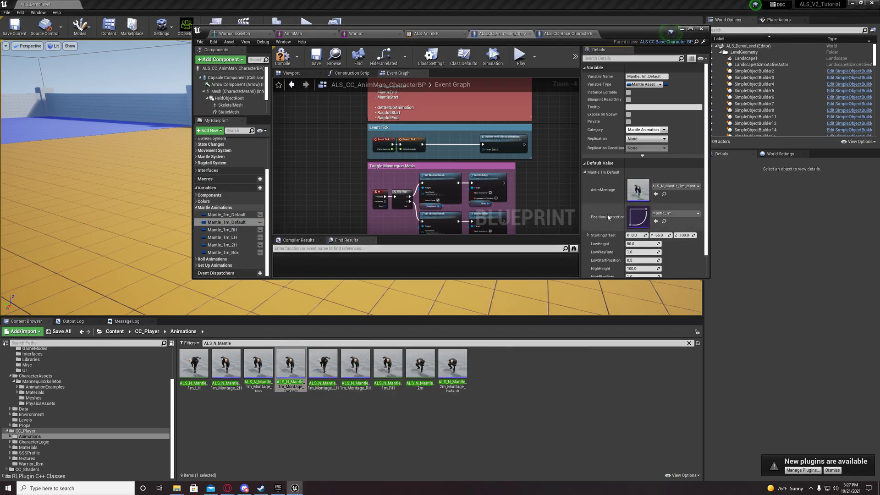
- Set Mantle_1m_RH, Mantle_1m_LH, Mantle_1m_2H and Mantle_1m_Box to their matching mantle montages
{"action": "left_click", "coordinate": [237, 230]}
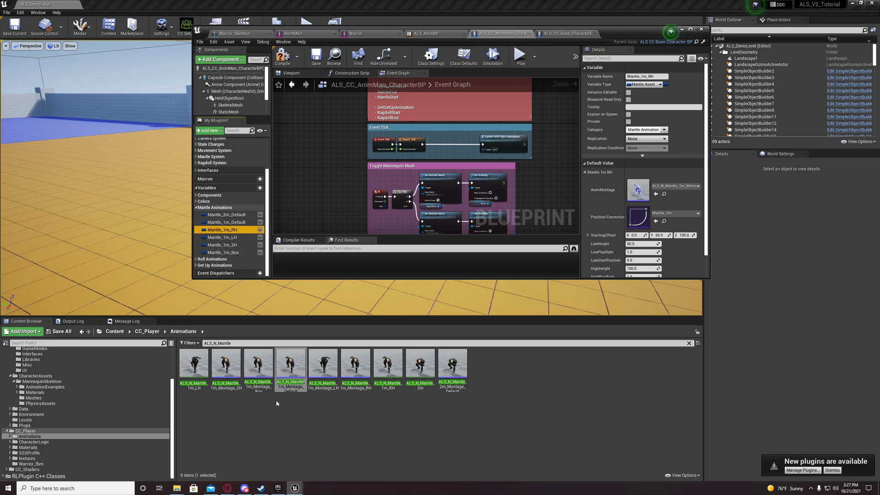
{"action": "left_click", "coordinate": [355, 367]}
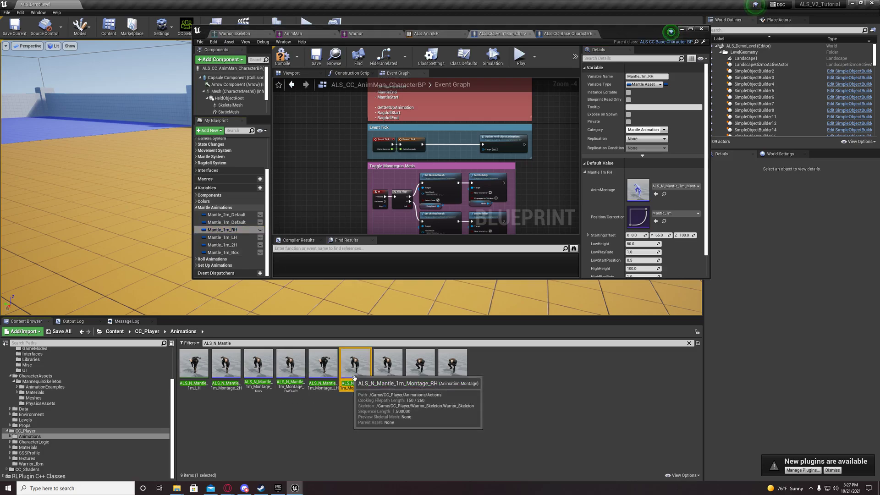
{"action": "left_click", "coordinate": [655, 195]}
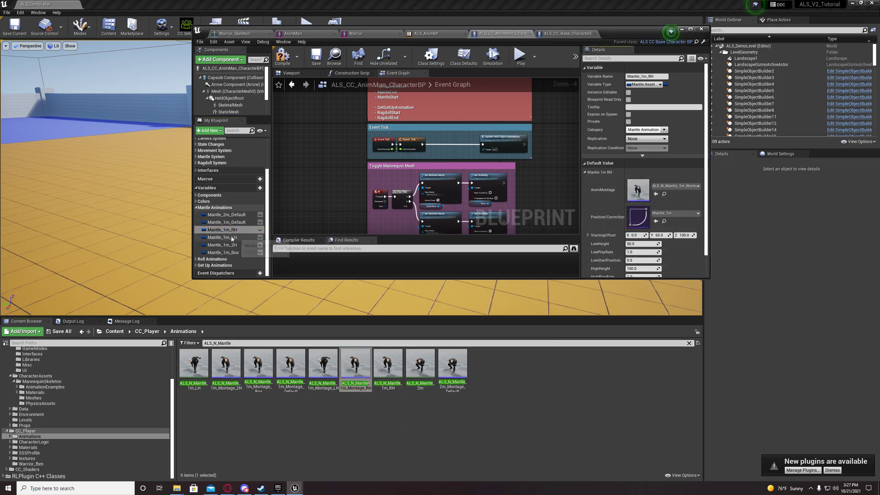
{"action": "left_click", "coordinate": [222, 237]}
{"action": "left_click", "coordinate": [323, 366]}
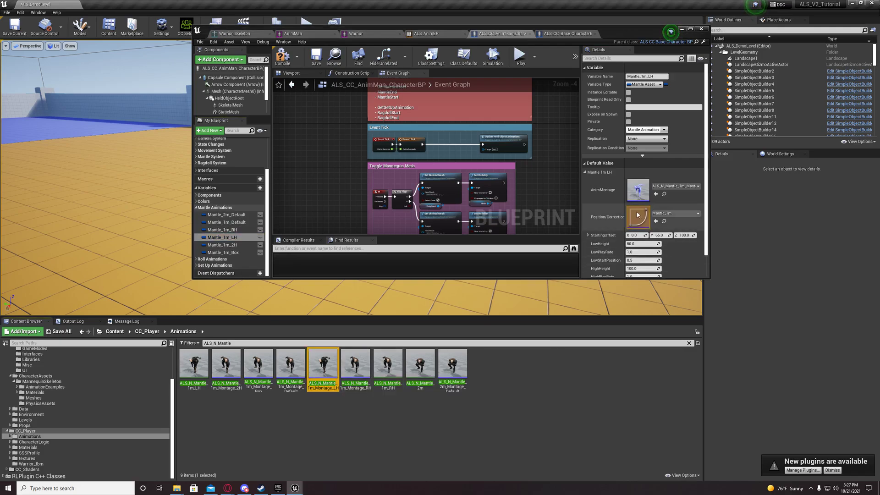
{"action": "left_click", "coordinate": [656, 195]}
{"action": "left_click", "coordinate": [222, 244]}
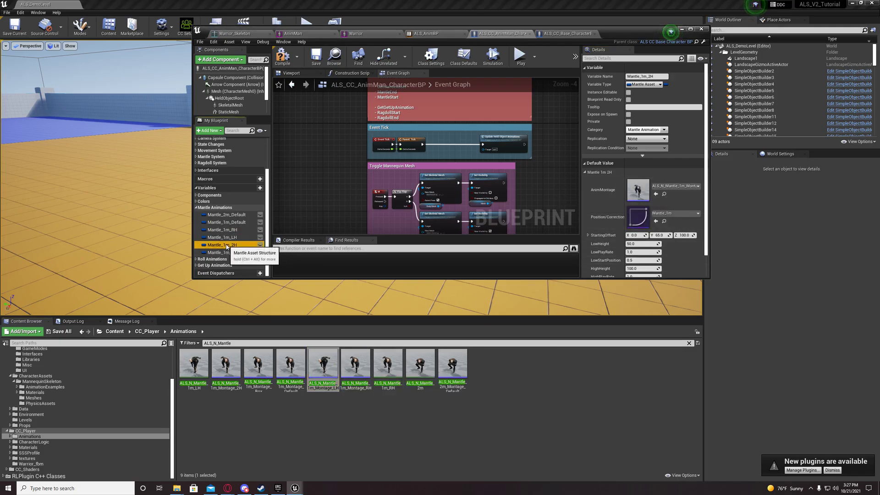
{"action": "left_click", "coordinate": [225, 367]}
{"action": "left_click", "coordinate": [656, 194]}
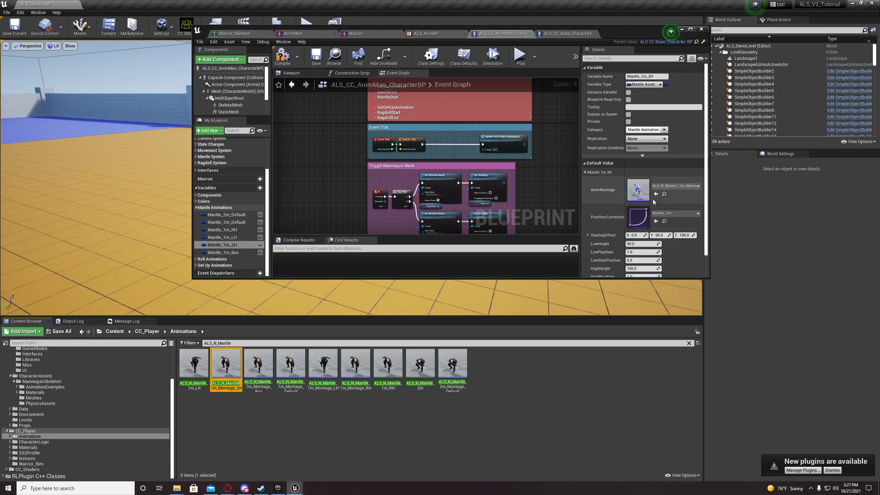
{"action": "left_click", "coordinate": [229, 253]}
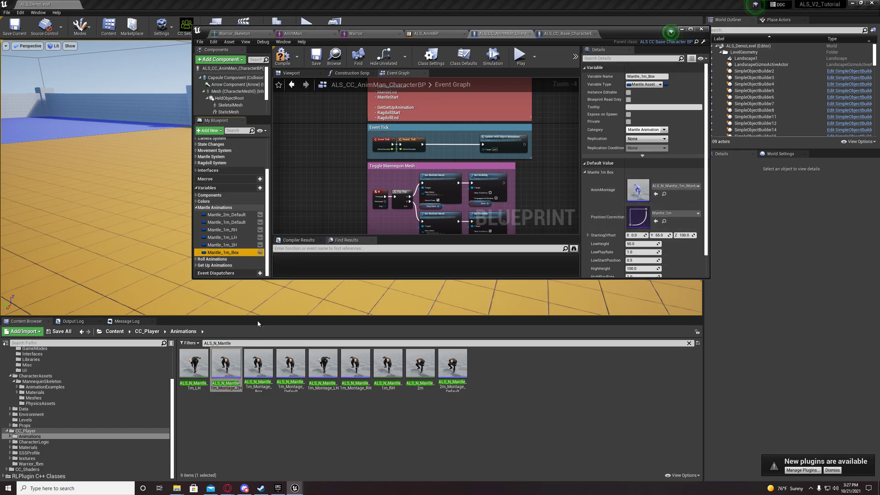
{"action": "left_click", "coordinate": [258, 364]}
{"action": "left_click", "coordinate": [656, 194]}
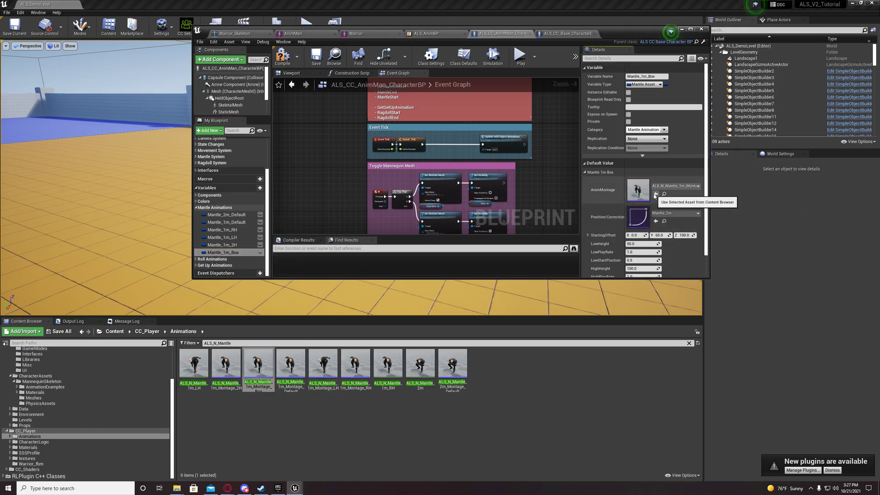
- Compile and save the AnimMan character blueprint
{"action": "left_click", "coordinate": [196, 207]}
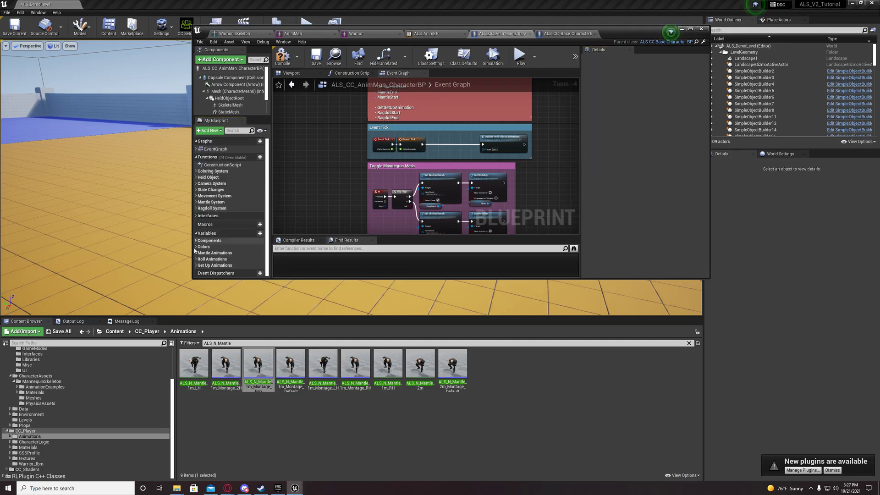
{"action": "left_click", "coordinate": [281, 57]}
{"action": "left_click", "coordinate": [318, 58]}
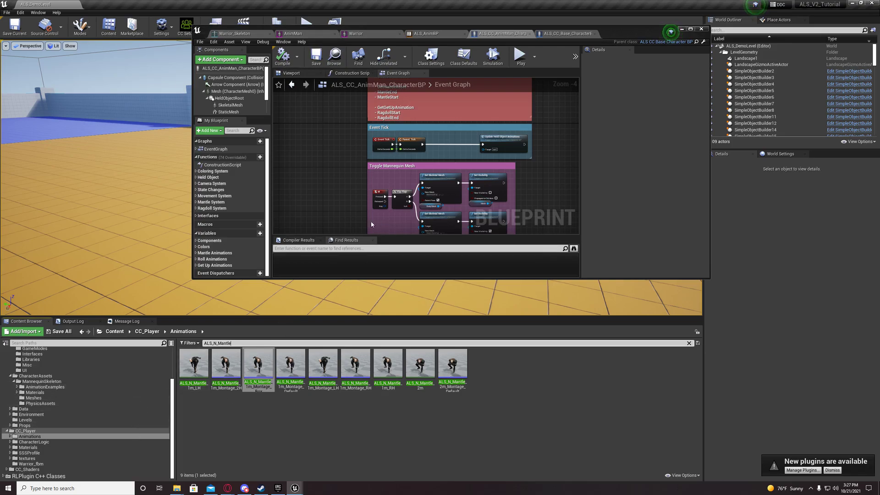
{"action": "left_click", "coordinate": [557, 35]}
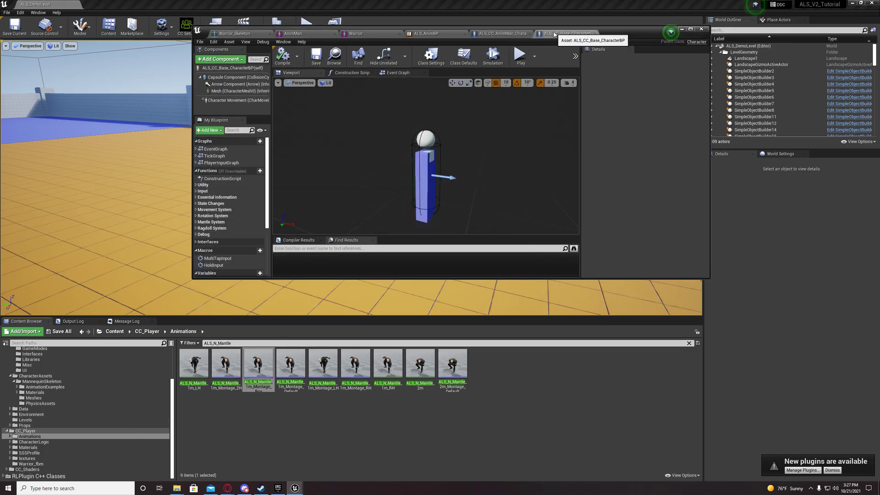
{"action": "left_click", "coordinate": [502, 33]}
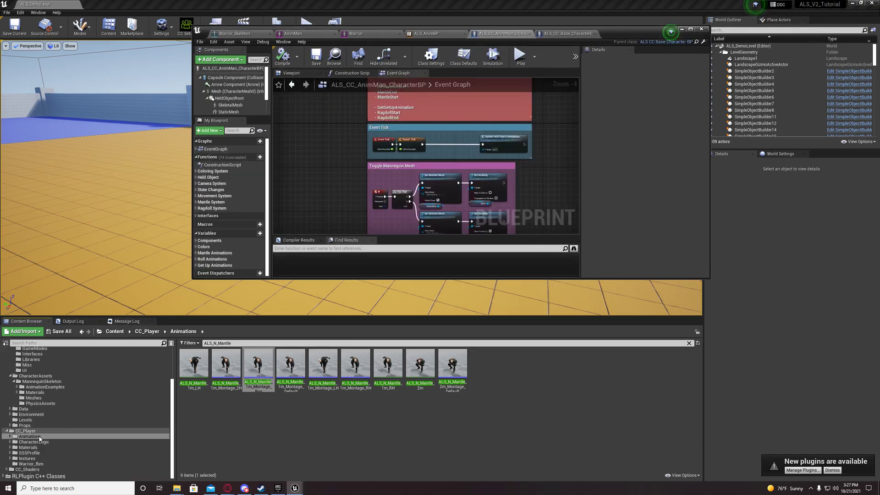
- Clear the ALS_N_Mantle filter, then compile and save ALS_AnimBP
{"action": "left_click", "coordinate": [25, 431]}
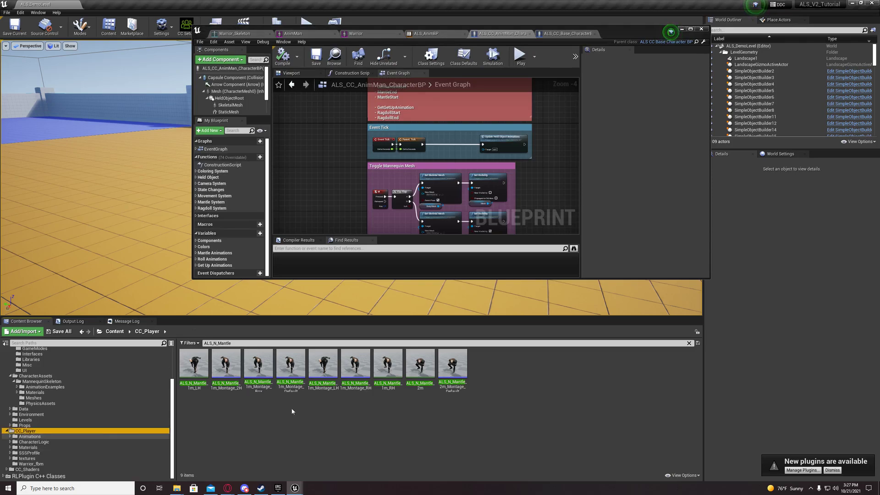
{"action": "left_click", "coordinate": [688, 343]}
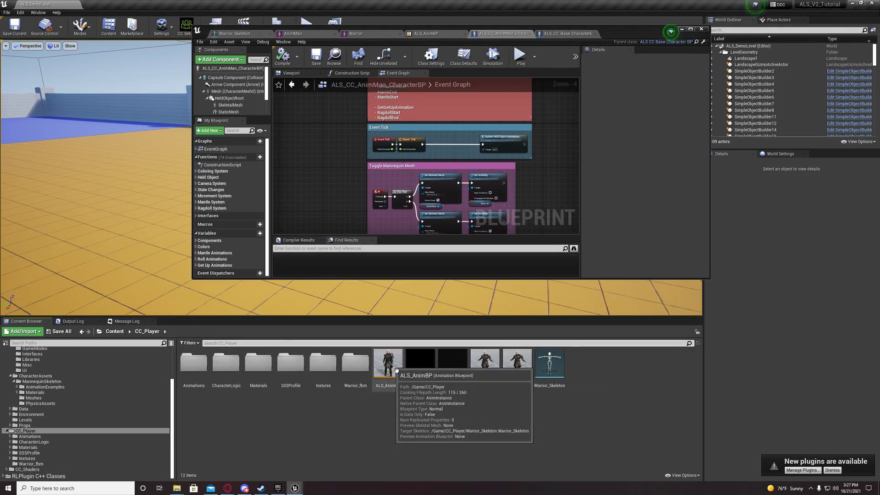
{"action": "double_click", "coordinate": [385, 383]}
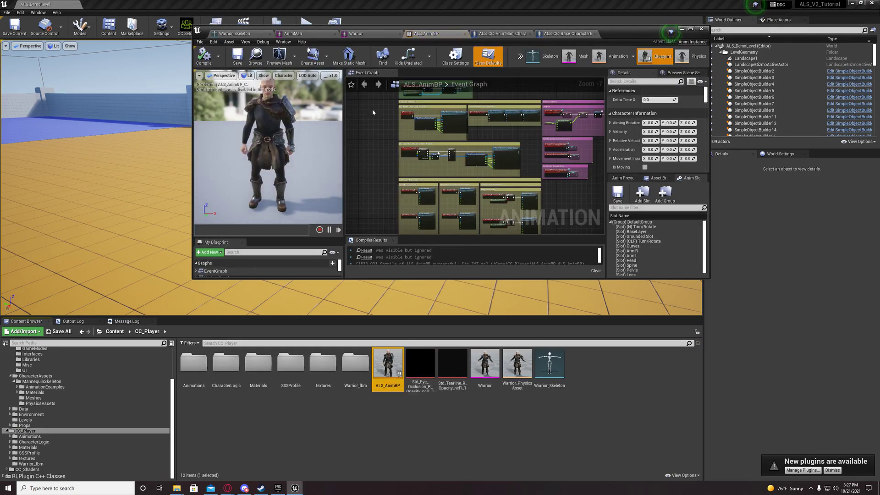
{"action": "left_click", "coordinate": [203, 64]}
{"action": "left_click", "coordinate": [237, 55]}
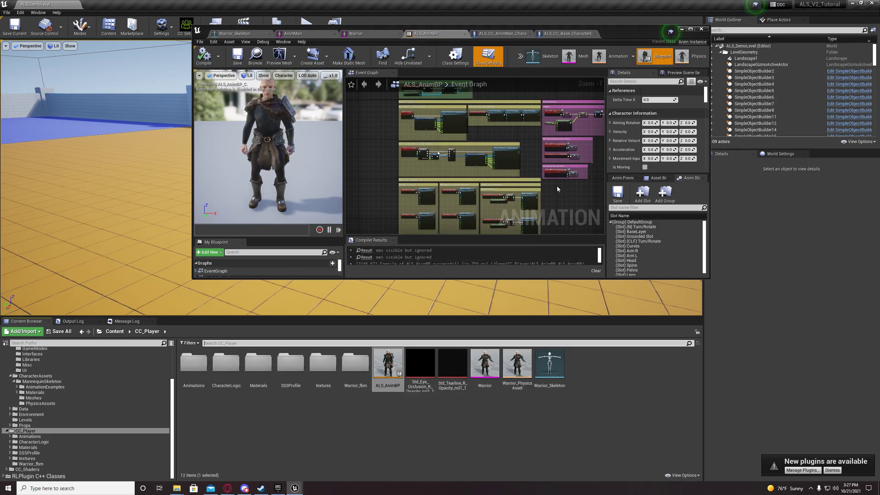
- Return to the demo level and select the blue AnimMan character
{"action": "left_click", "coordinate": [681, 29]}
{"action": "left_click_drag", "start_coordinate": [506, 228], "coordinate": [264, 176]}
{"action": "left_click", "coordinate": [273, 184]}
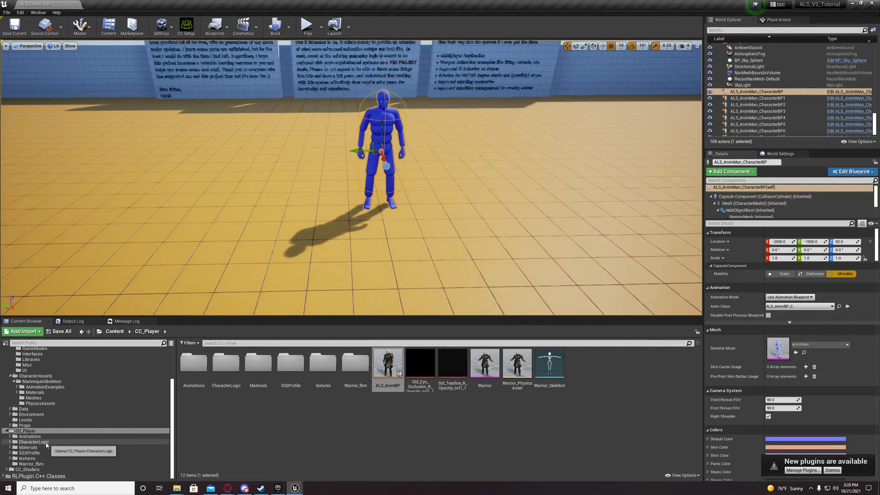
- Copy the GameModes folder into the CC_Player folder
{"action": "left_click", "coordinate": [32, 442]}
{"action": "left_click", "coordinate": [28, 431]}
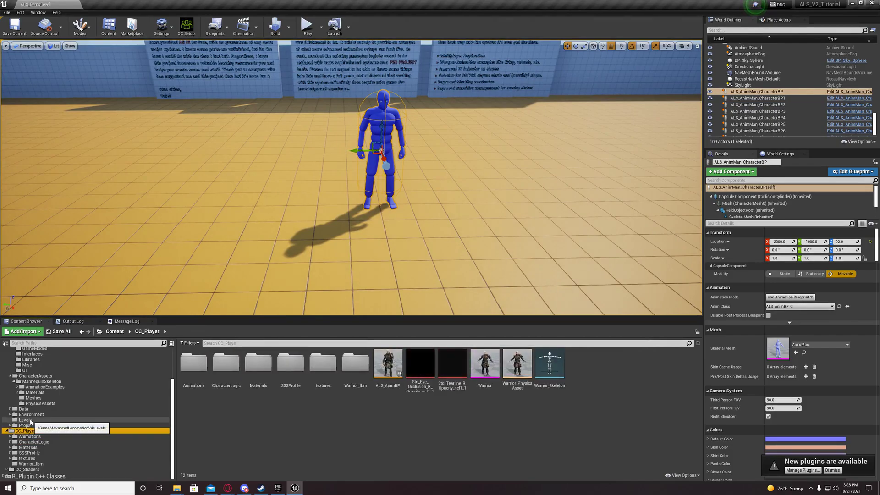
{"action": "scroll", "coordinate": [27, 431], "scroll_direction": "up", "scroll_amount": 1}
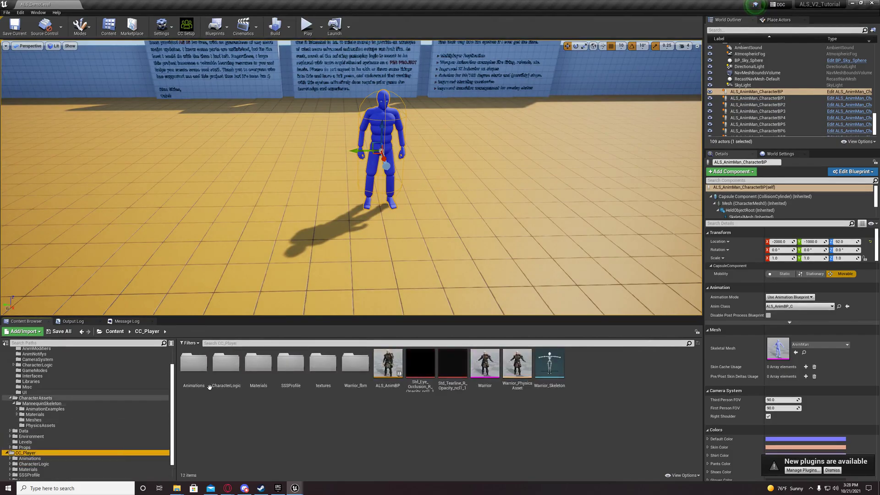
{"action": "left_click", "coordinate": [34, 370]}
{"action": "scroll", "coordinate": [40, 422], "scroll_direction": "down", "scroll_amount": 1}
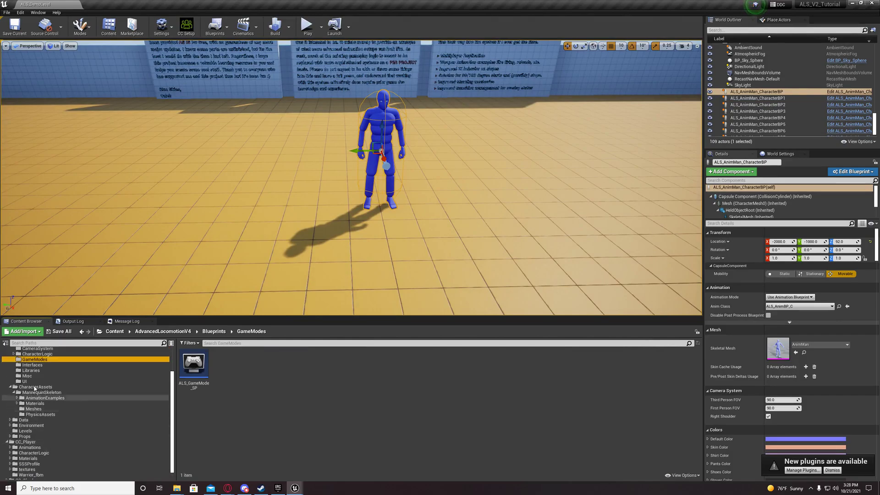
{"action": "left_click_drag", "start_coordinate": [35, 360], "coordinate": [20, 441]}
{"action": "left_click", "coordinate": [45, 458]}
- Rename the copied ALS_GameMode_SP to ALS_CC_GameMode_SP and bring up the level's World Settings
{"action": "left_click", "coordinate": [26, 442]}
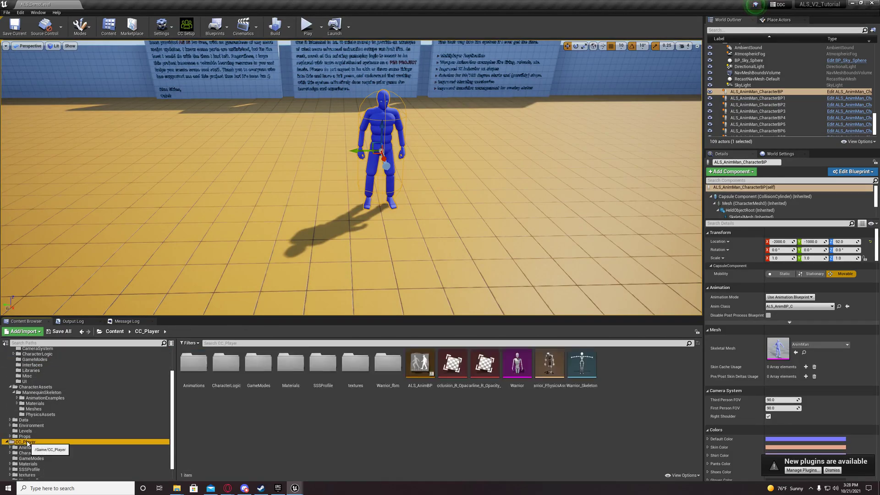
{"action": "scroll", "coordinate": [38, 468], "scroll_direction": "down", "scroll_amount": 1}
{"action": "left_click", "coordinate": [31, 442]}
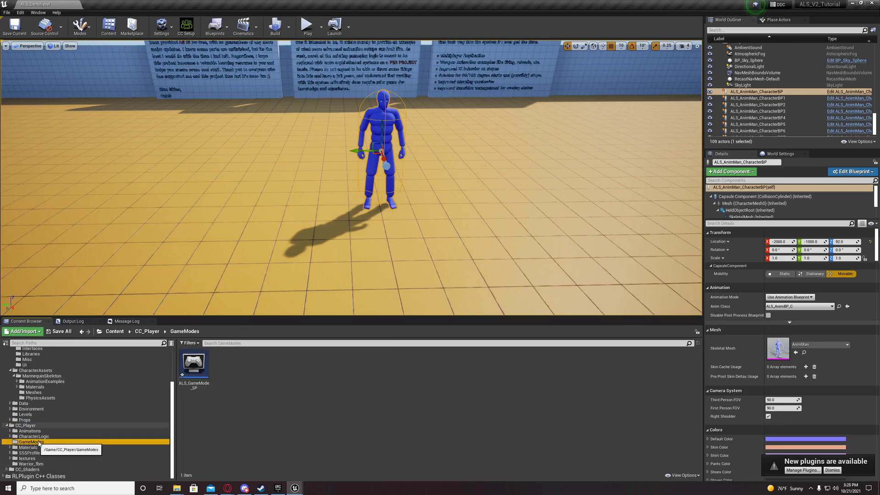
{"action": "left_click", "coordinate": [193, 367]}
{"action": "key", "text": "F2"}
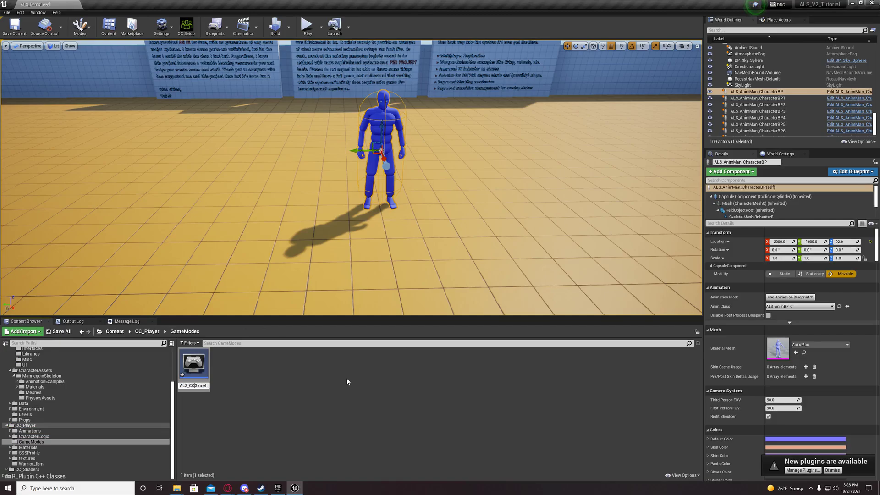
{"action": "key", "text": "Return"}
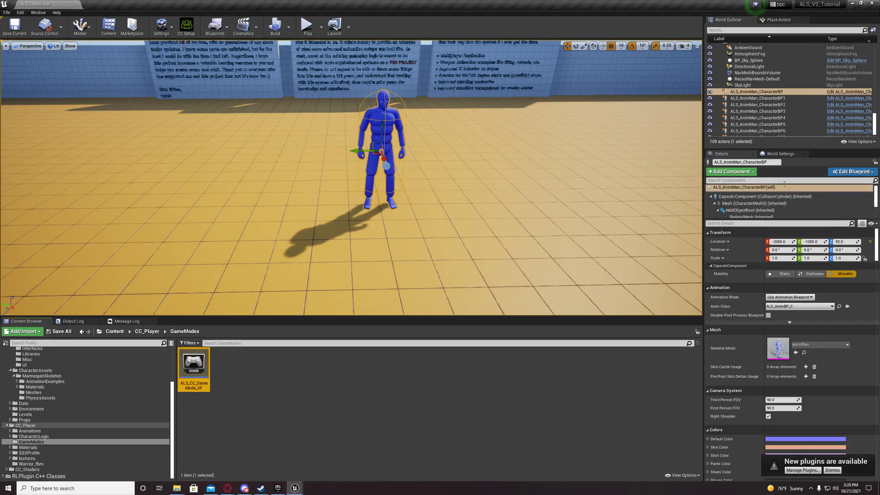
{"action": "left_click", "coordinate": [781, 154]}
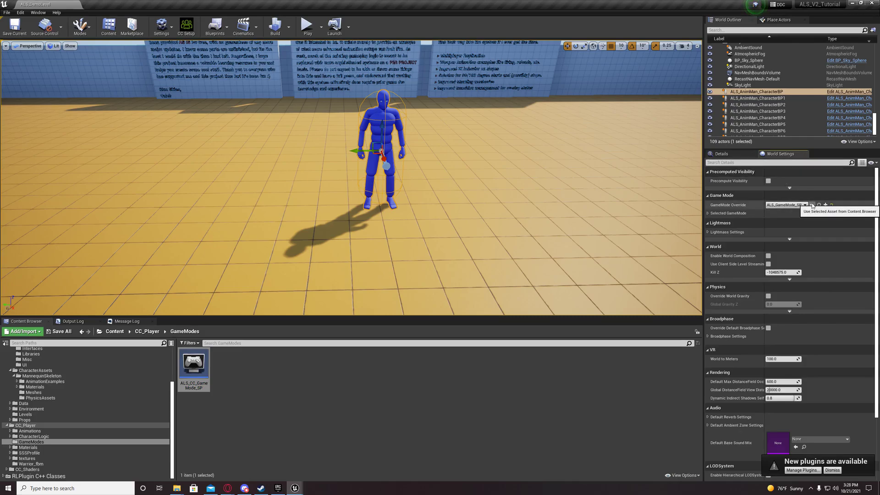
- Set ALS_CC_AnimMan_CharacterBP as the ALS_CC_GameMode_SP Default Pawn Class and save
{"action": "double_click", "coordinate": [194, 365]}
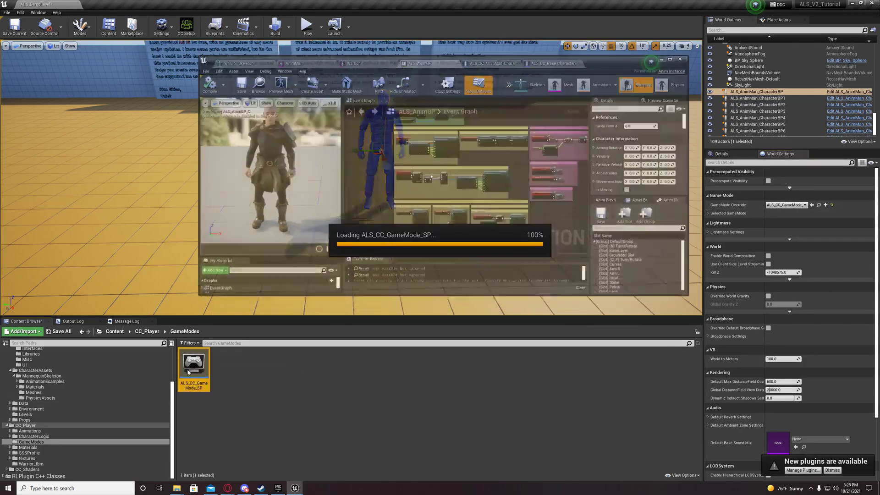
{"action": "left_click", "coordinate": [27, 425]}
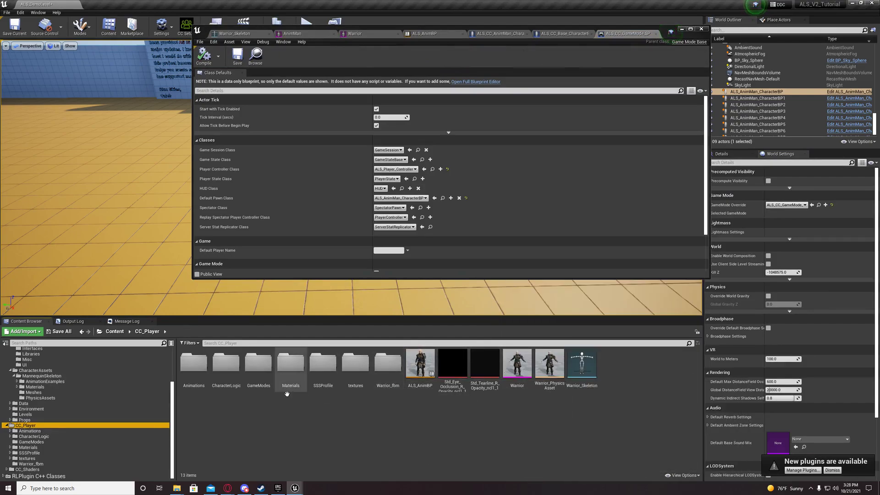
{"action": "double_click", "coordinate": [226, 364]}
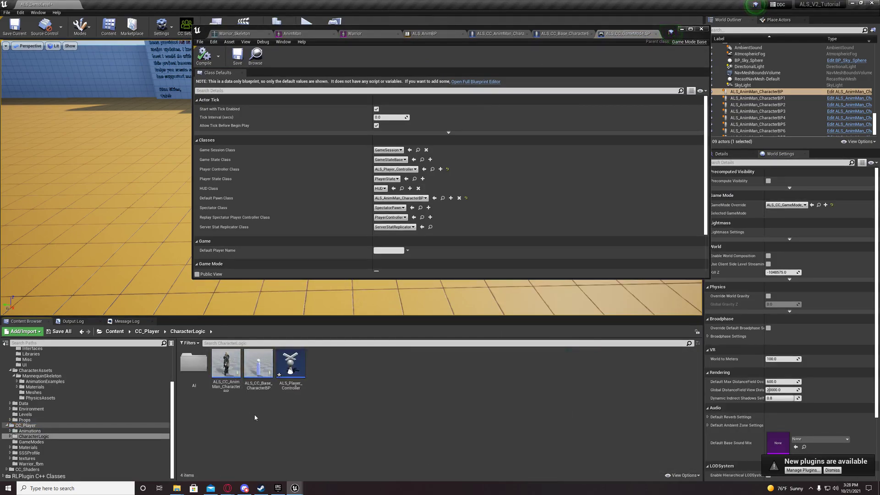
{"action": "left_click", "coordinate": [227, 383]}
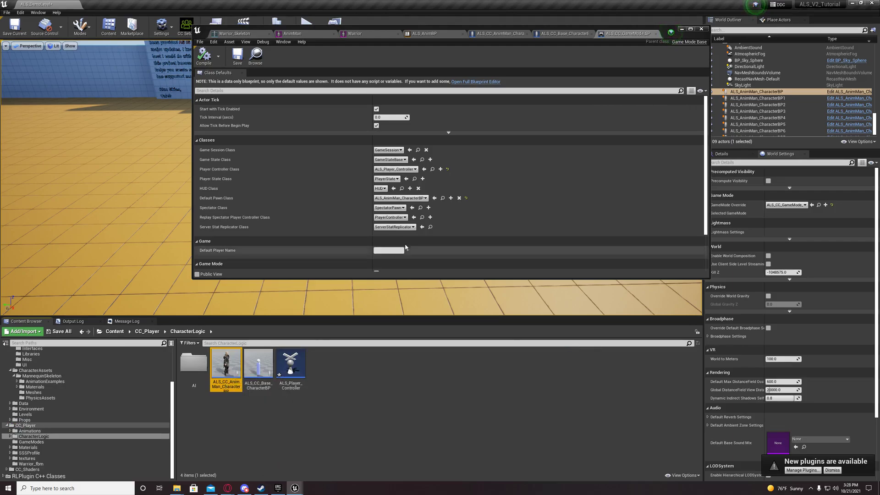
{"action": "left_click", "coordinate": [434, 198]}
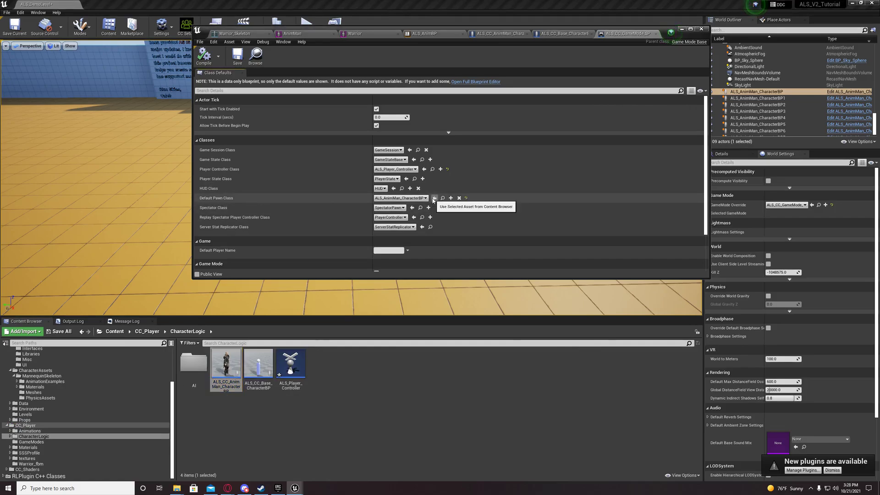
{"action": "left_click", "coordinate": [434, 198]}
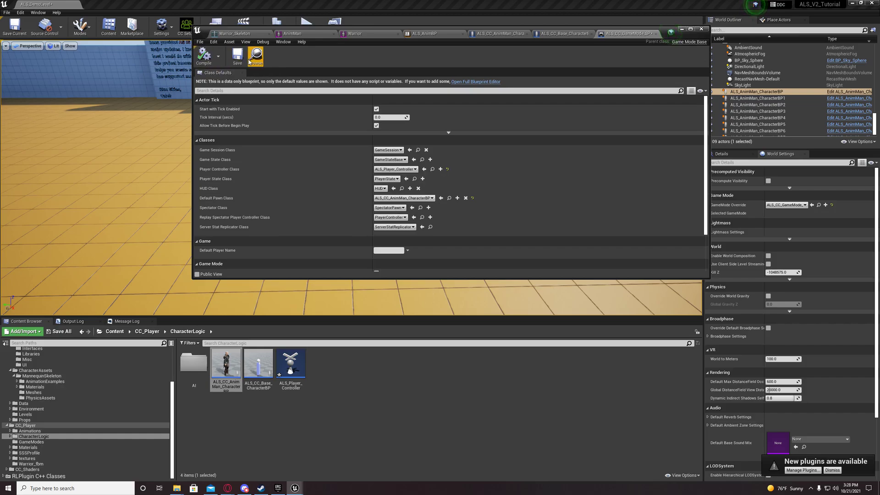
{"action": "left_click", "coordinate": [236, 58]}
- Rename the controller to ALS_CC_Player_Controller, assign it, compile, save, and briefly test play
{"action": "left_click", "coordinate": [288, 382]}
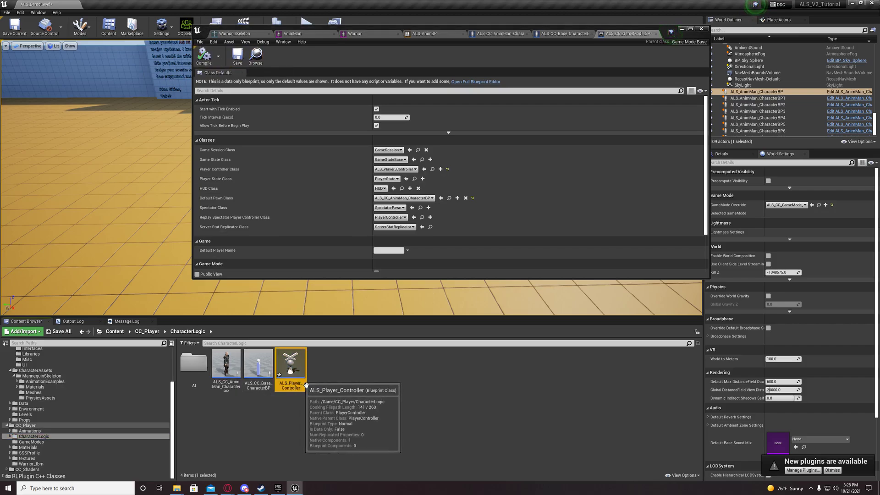
{"action": "left_click", "coordinate": [299, 388]}
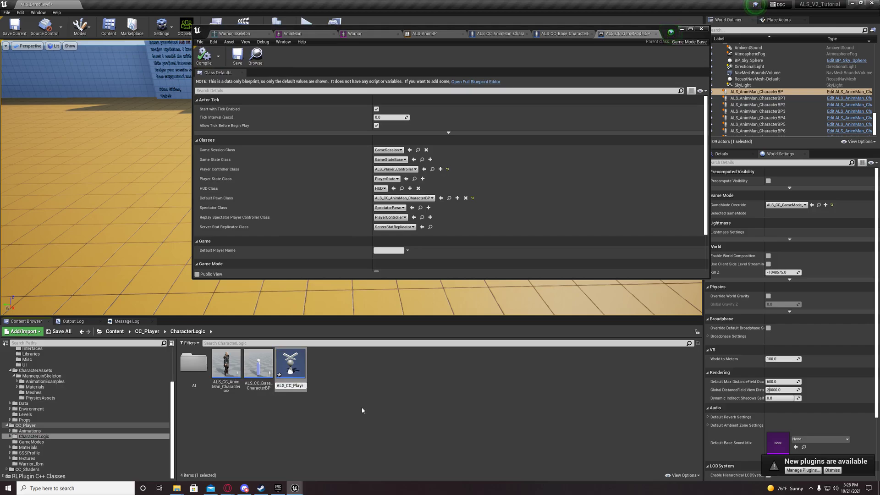
{"action": "key", "text": "Return"}
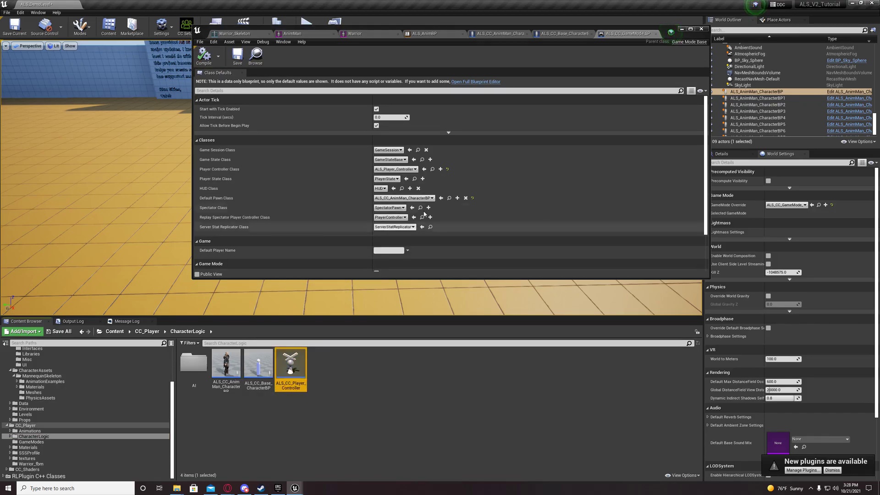
{"action": "left_click", "coordinate": [424, 169]}
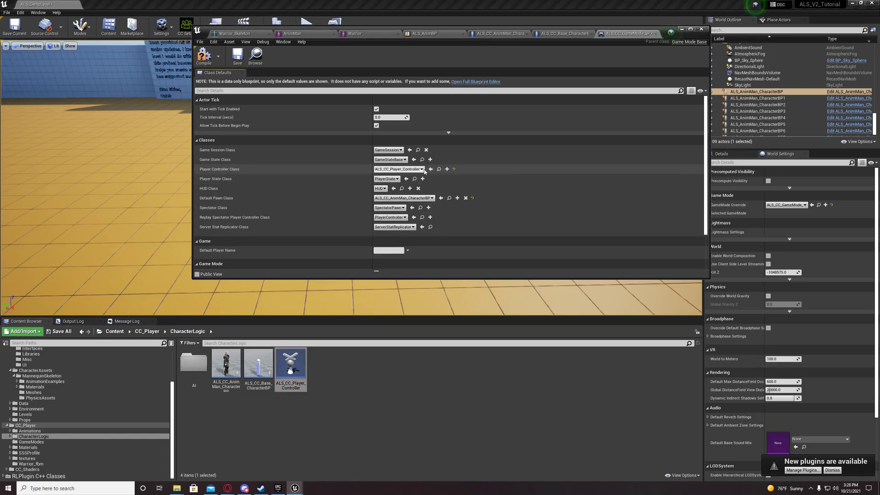
{"action": "left_click", "coordinate": [202, 57]}
{"action": "left_click", "coordinate": [237, 56]}
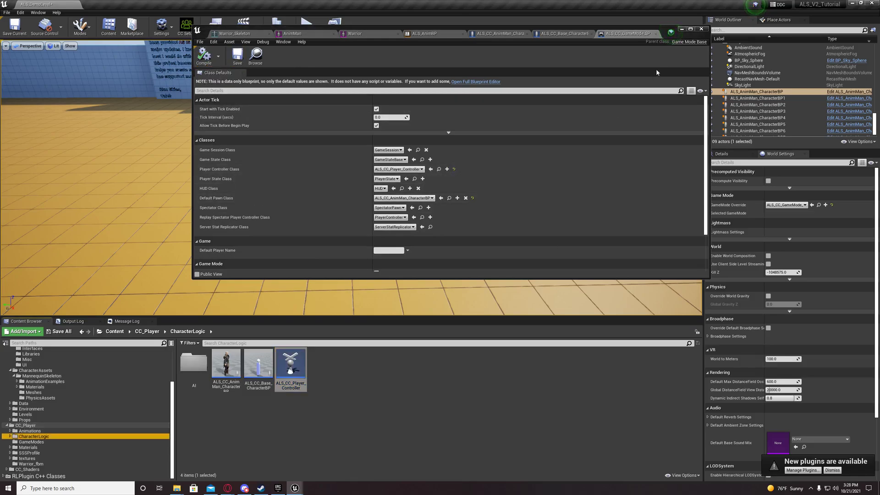
{"action": "left_click", "coordinate": [682, 30]}
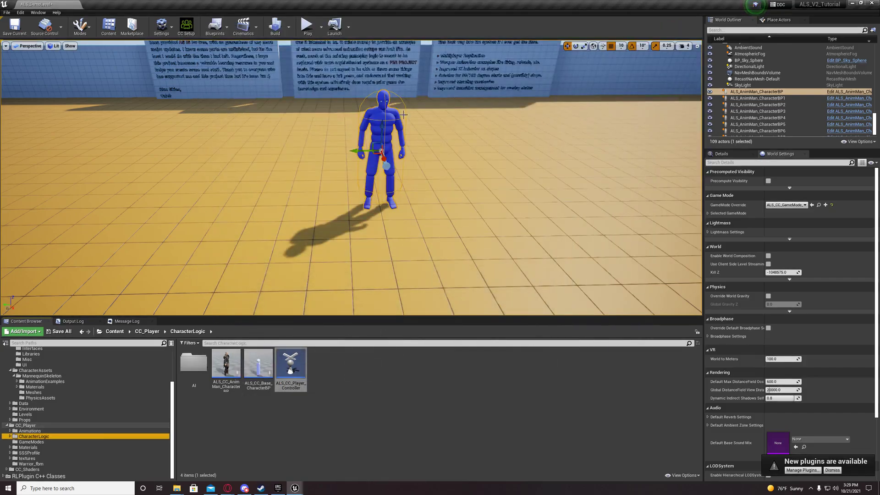
{"action": "left_click", "coordinate": [307, 26]}
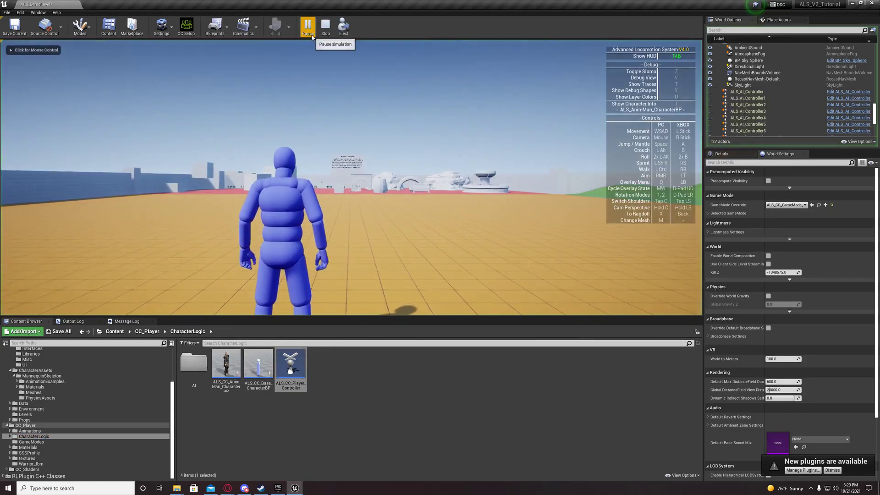
{"action": "left_click", "coordinate": [326, 27]}
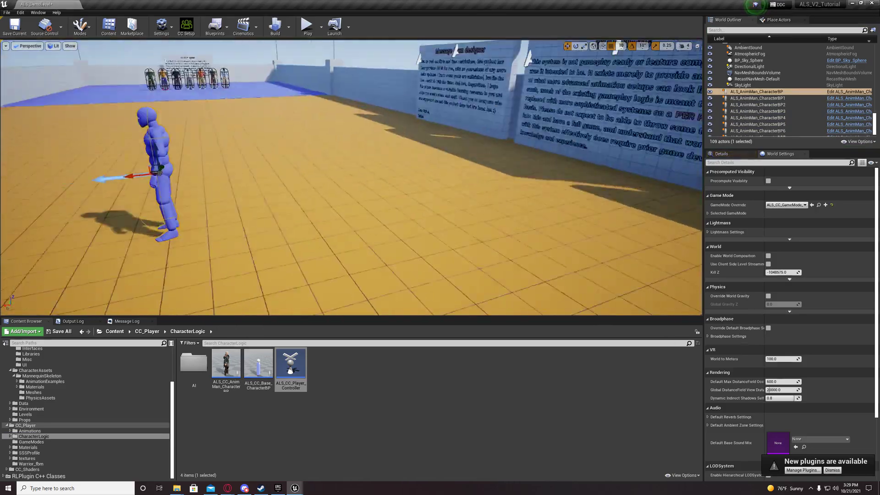
- Replace the placed AnimMan actor with a Player Start on the floor, then start a test play
{"action": "middle_click_drag", "start_coordinate": [326, 151], "coordinate": [402, 146]}
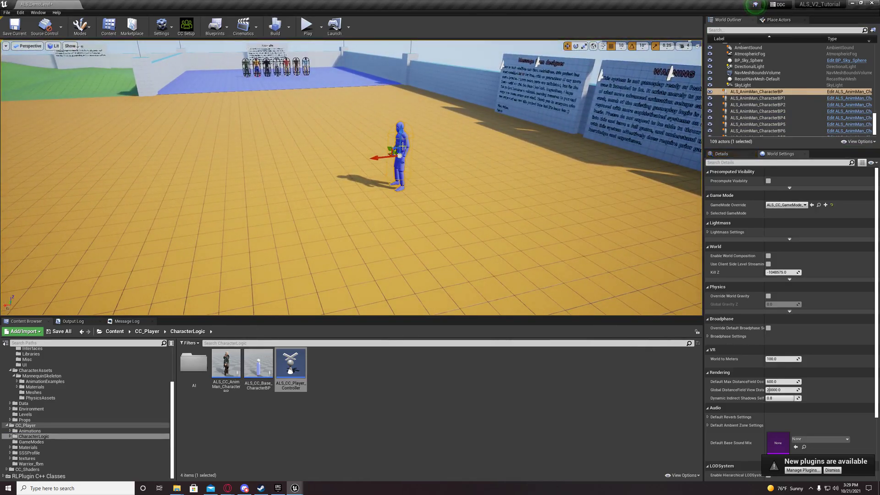
{"action": "left_click_drag", "start_coordinate": [403, 146], "coordinate": [411, 133]}
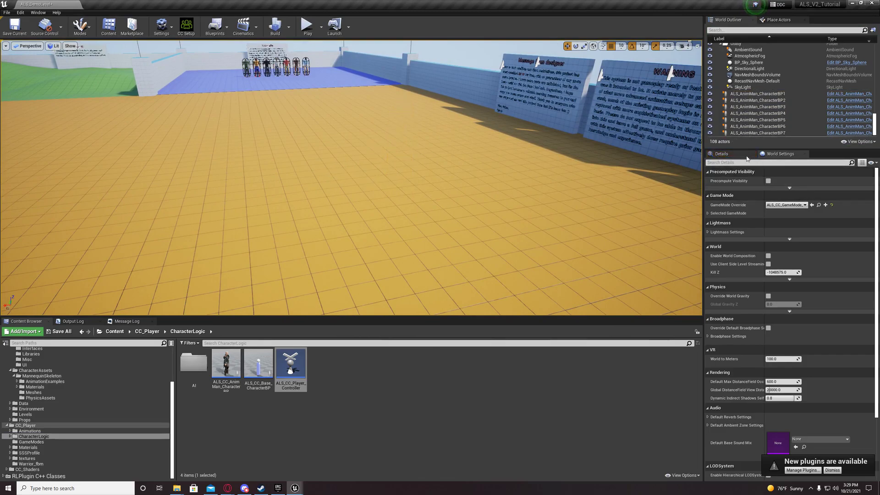
{"action": "left_click", "coordinate": [779, 20]}
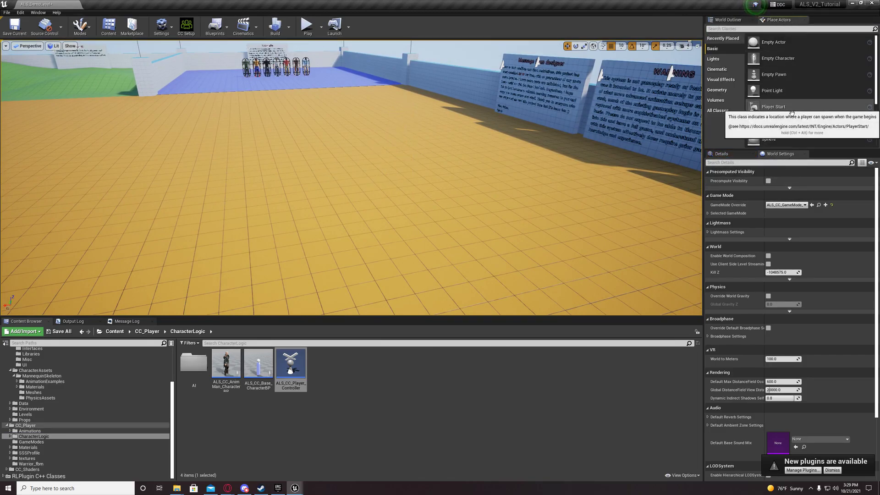
{"action": "left_click_drag", "start_coordinate": [779, 58], "coordinate": [399, 181]}
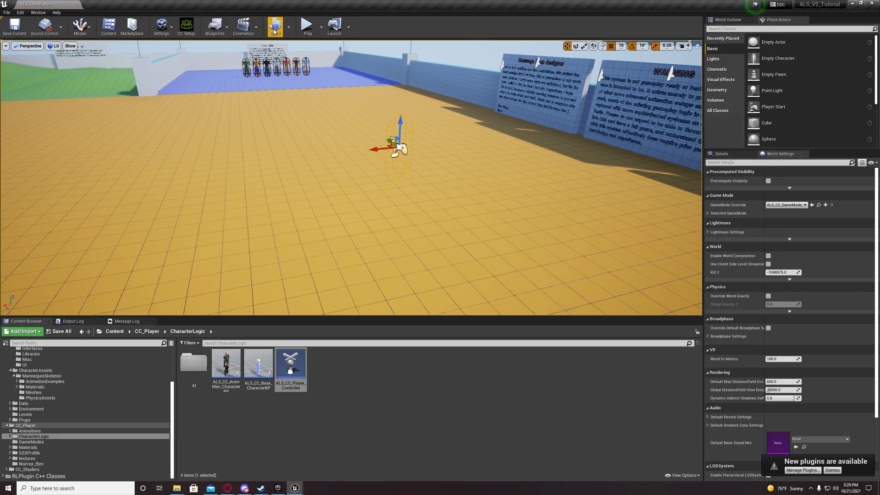
{"action": "left_click", "coordinate": [307, 25]}
- Run the Warrior forward, crouch-roll, and jump to mantle the wall, then stop playing with Esc
{"action": "key", "text": "w"}
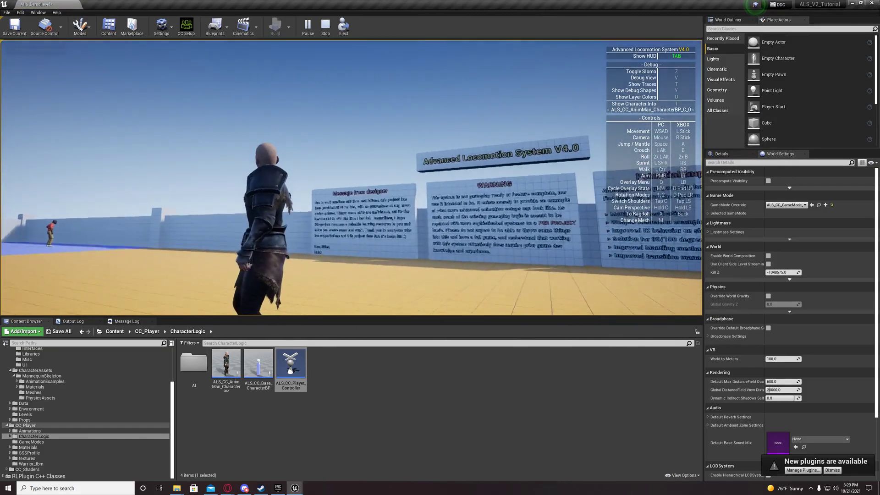
{"action": "key", "text": "w"}
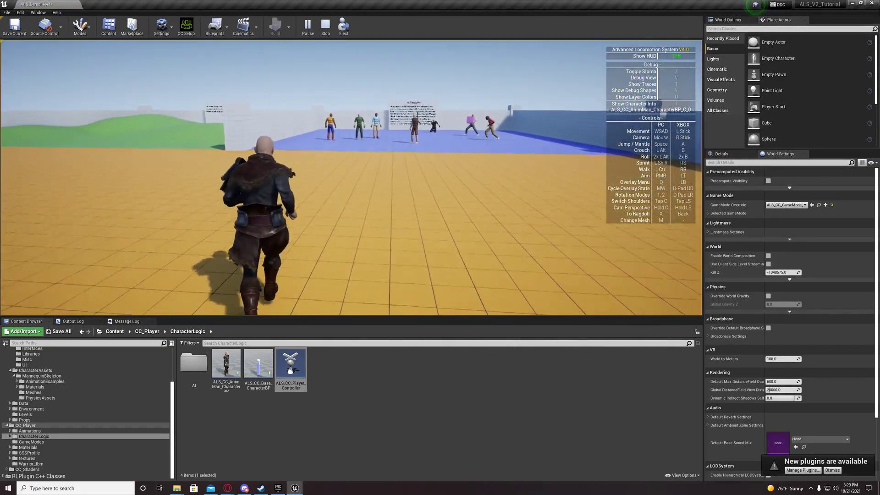
{"action": "key", "text": "alt"}
{"action": "key", "text": "alt"}
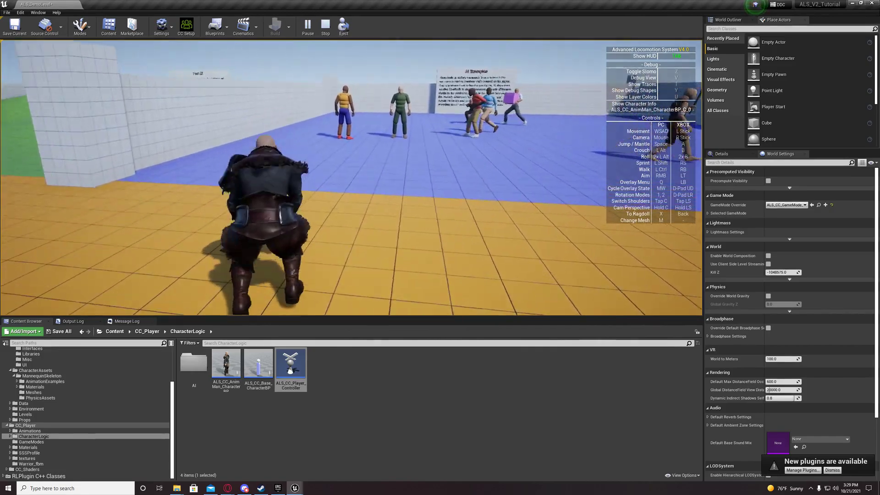
{"action": "key", "text": "space"}
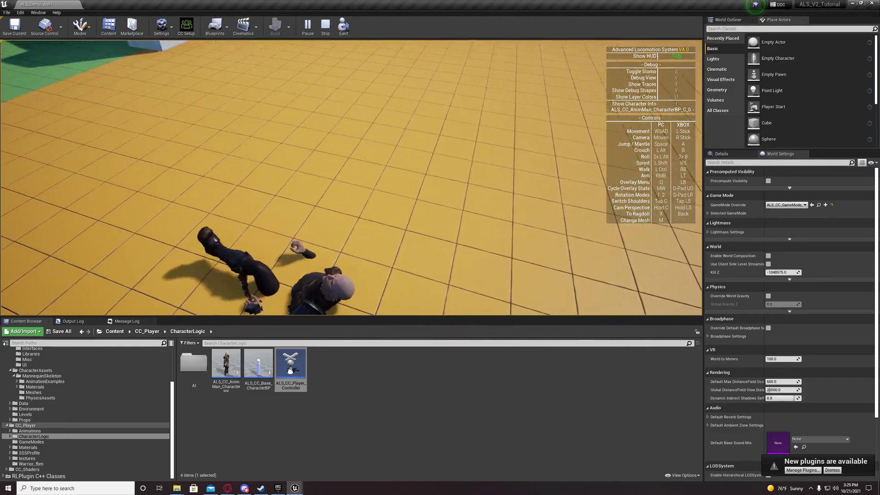
{"action": "key", "text": "Escape"}
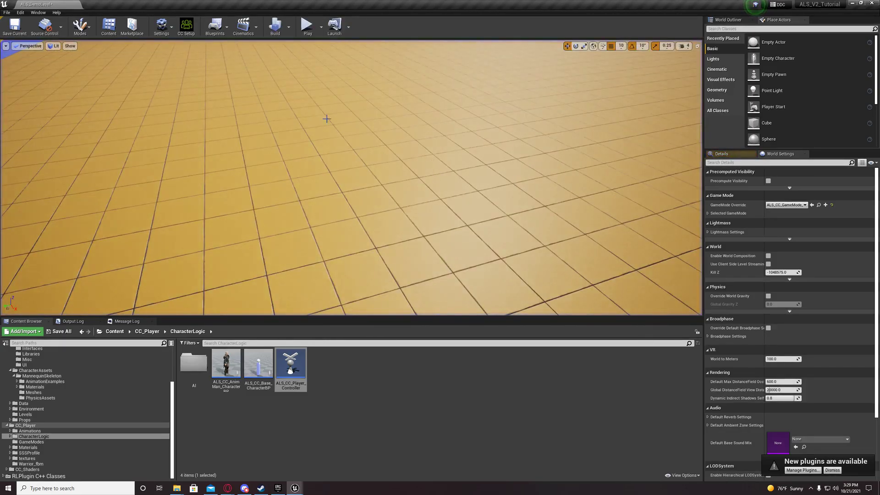
- Start a new test play, walk forward with the pistol, then run and jump toward the arena
{"action": "left_click", "coordinate": [308, 25]}
{"action": "key", "text": "w"}
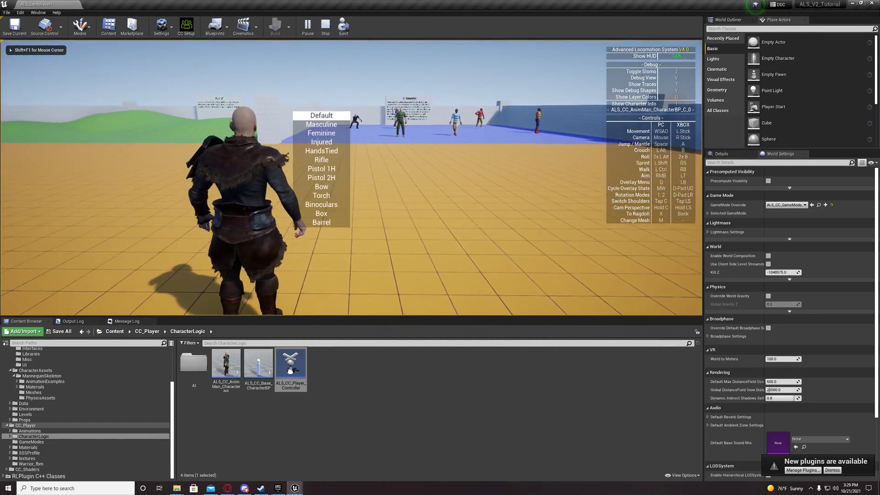
{"action": "scroll", "coordinate": [334, 183], "scroll_direction": "down", "scroll_amount": 2}
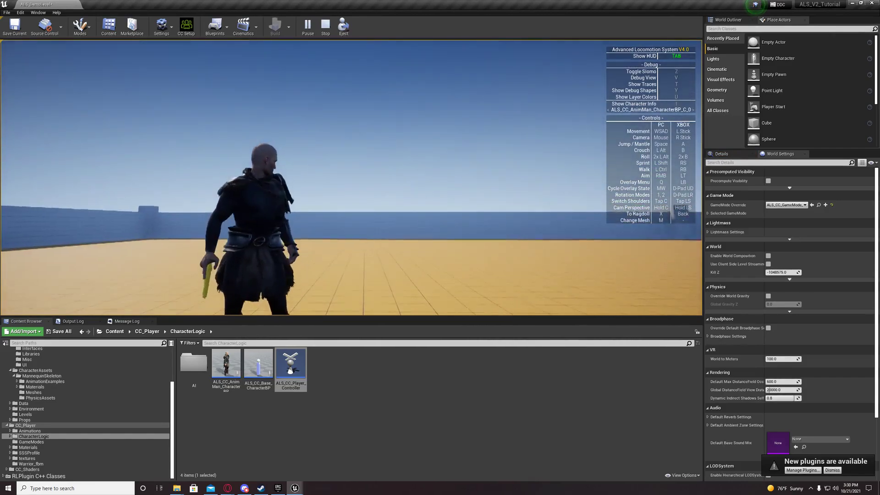
{"action": "key", "text": "w"}
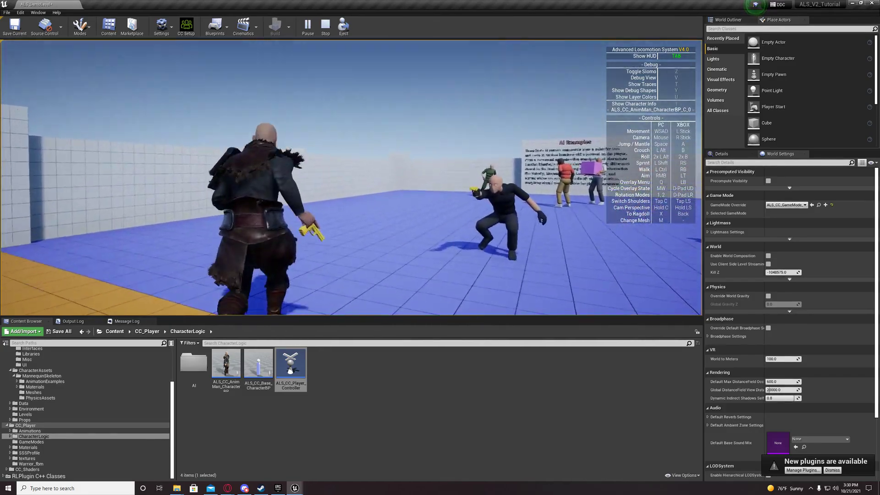
{"action": "key", "text": "q"}
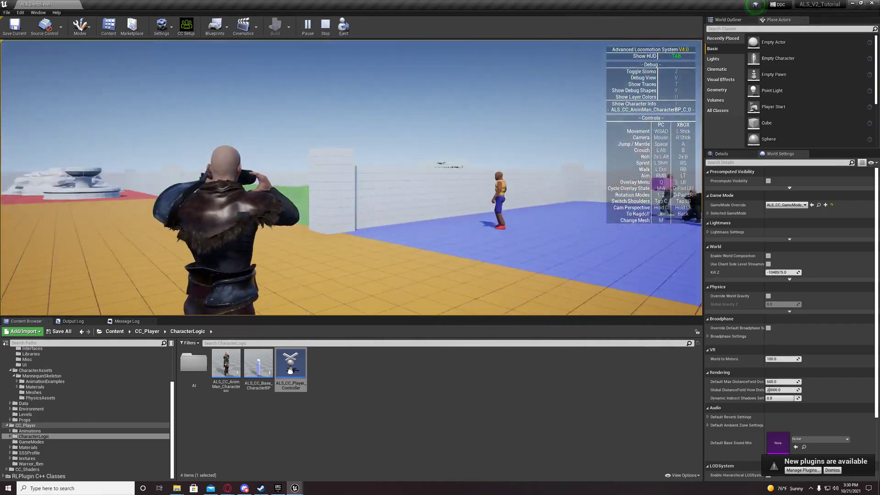
{"action": "key", "text": "w"}
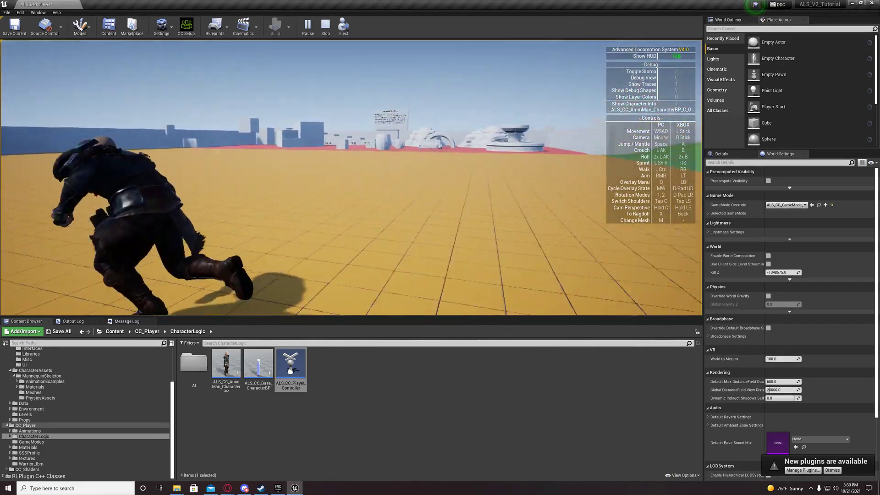
{"action": "key", "text": "space"}
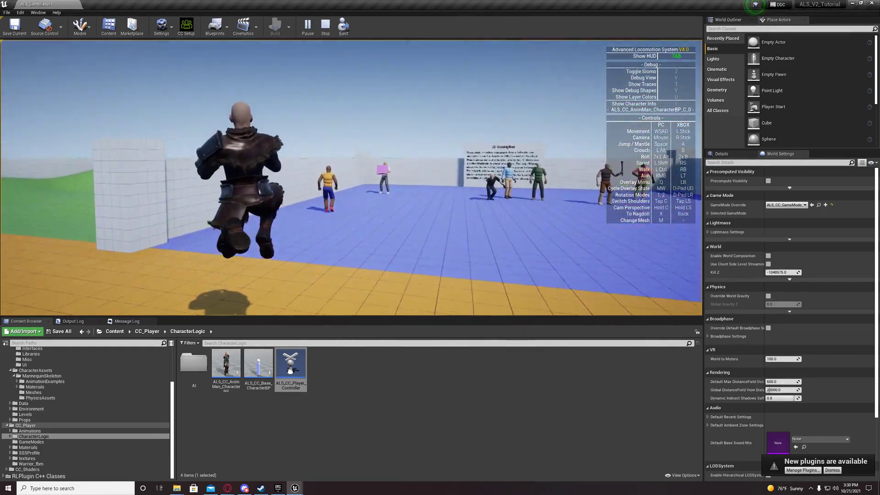
- Cycle the overlay state menu with Q to pick the Box overlay
{"action": "key", "text": "q"}
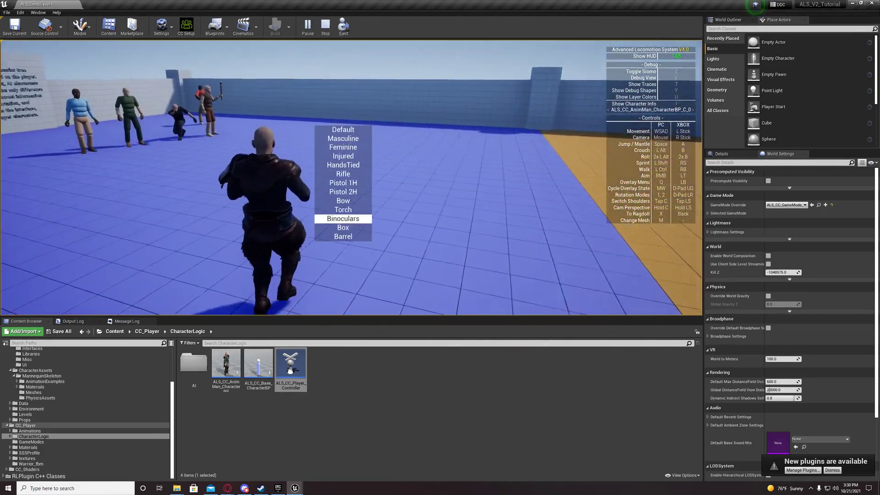
{"action": "scroll", "coordinate": [351, 178], "scroll_direction": "up", "scroll_amount": 1}
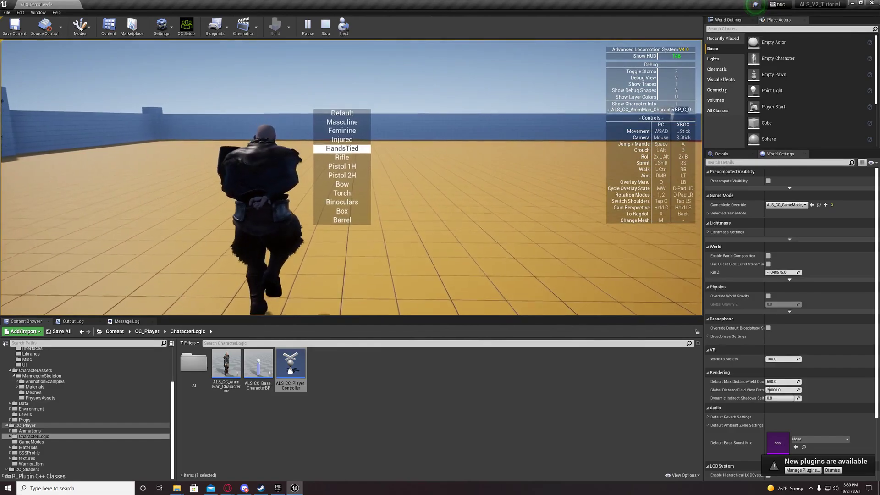
{"action": "key", "text": "q"}
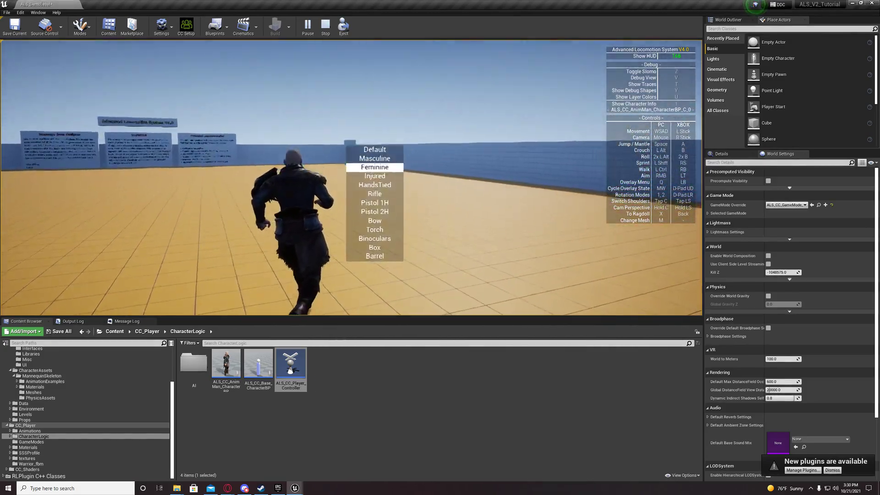
{"action": "scroll", "coordinate": [374, 202], "scroll_direction": "down", "scroll_amount": 10}
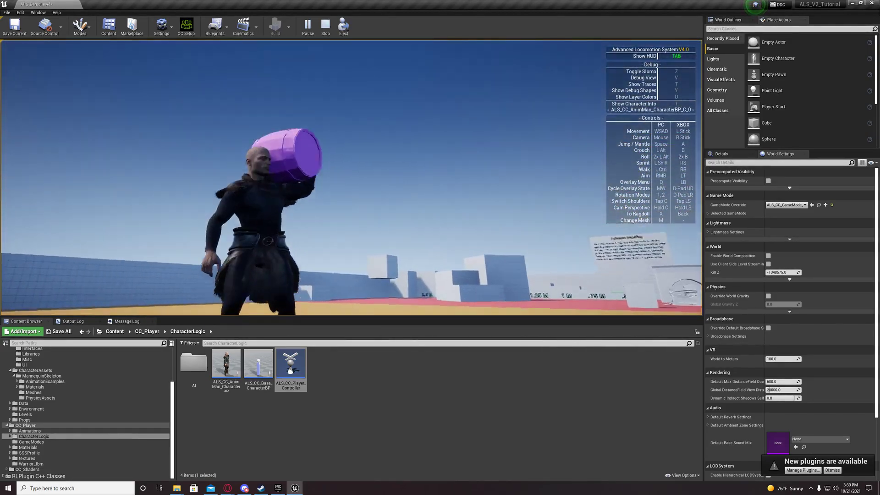
{"action": "key", "text": "q"}
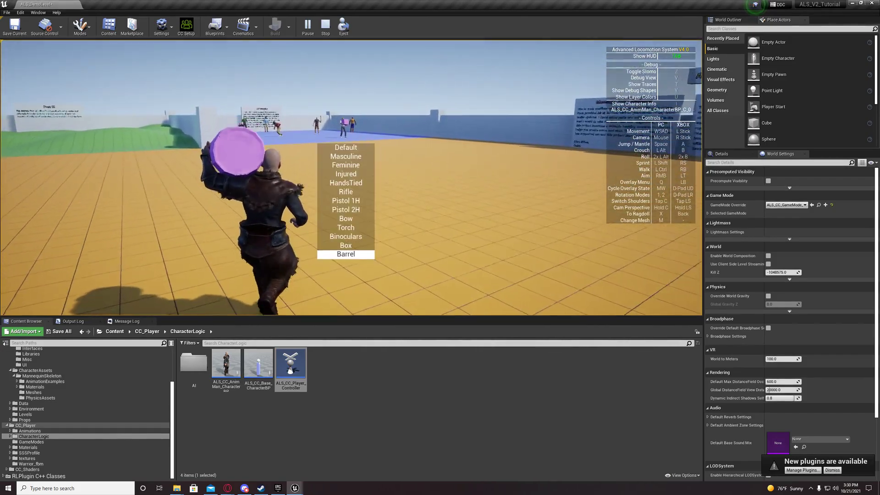
{"action": "scroll", "coordinate": [351, 178], "scroll_direction": "up", "scroll_amount": 1}
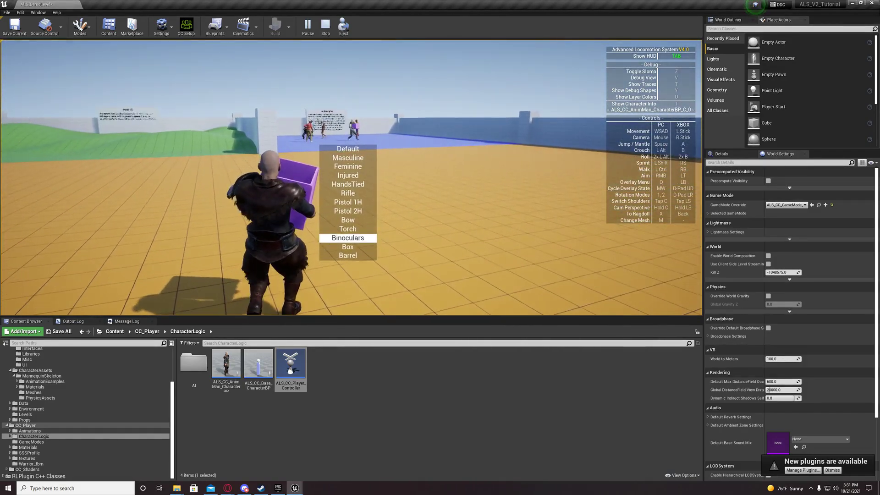
- Switch overlays to Torch then Bow, aim the bow, run, and end the session
{"action": "key", "text": "q"}
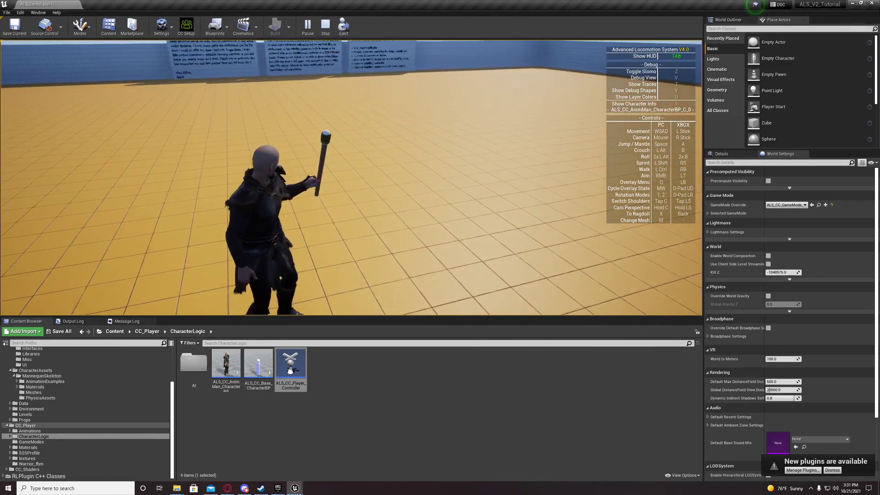
{"action": "key", "text": "q"}
{"action": "scroll", "coordinate": [342, 206], "scroll_direction": "up", "scroll_amount": 1}
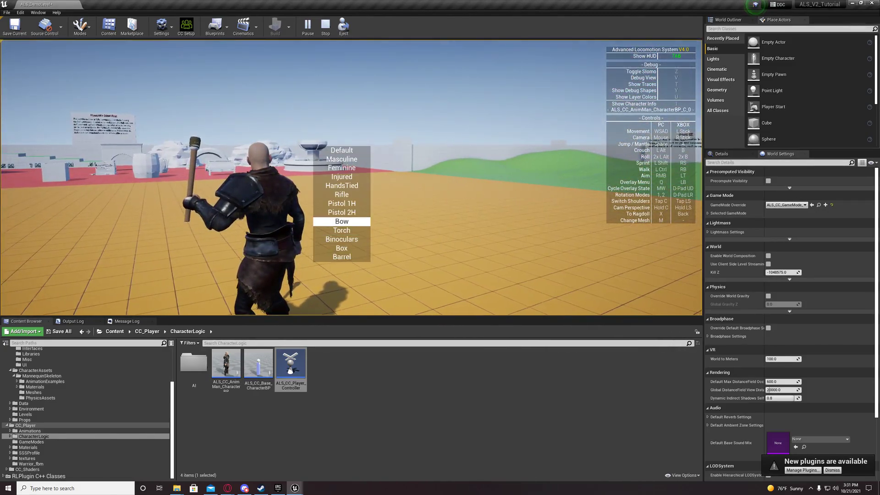
{"action": "right_click_drag", "start_coordinate": [351, 178], "coordinate": [351, 178]}
{"action": "key", "text": "w"}
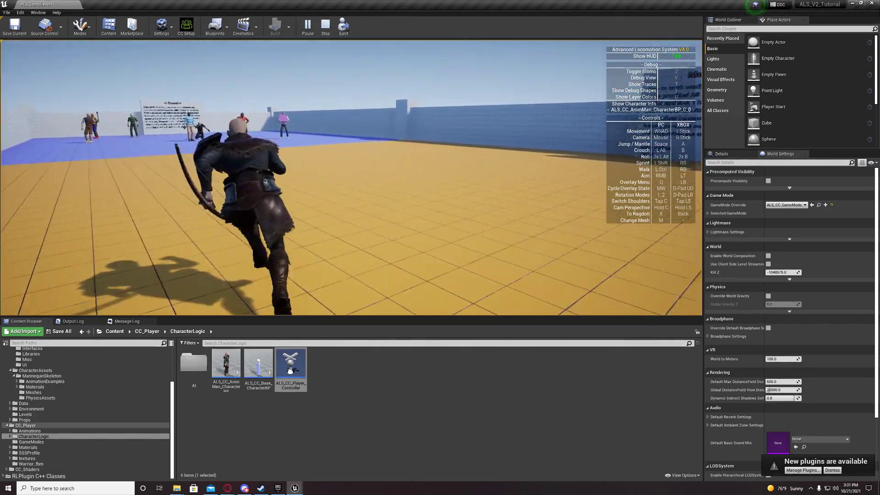
{"action": "key", "text": "Escape"}
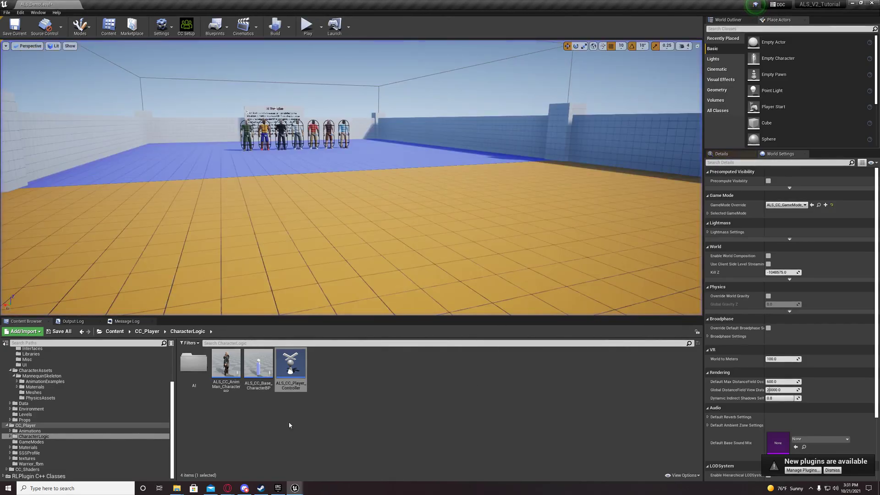
- Open ALS_CC_AnimMan_CharacterBP maximized and switch to the ALS_AnimBP tab
{"action": "left_click", "coordinate": [238, 365]}
{"action": "double_click", "coordinate": [226, 366]}
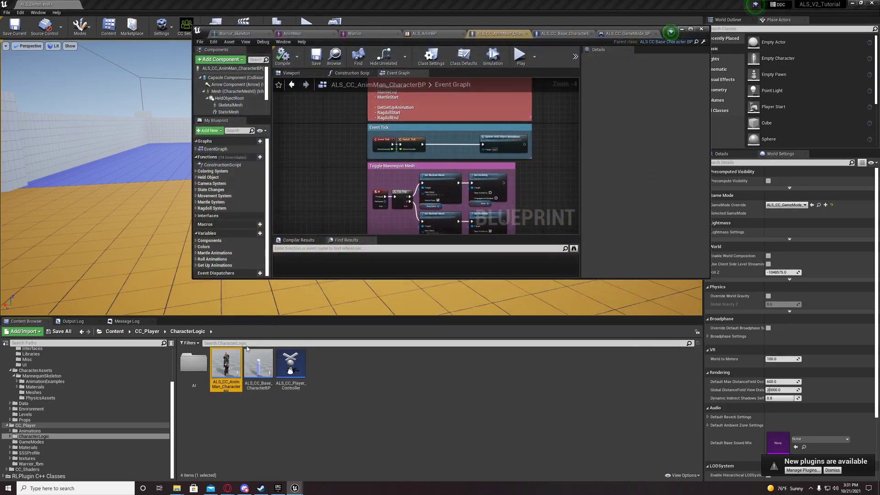
{"action": "left_click", "coordinate": [691, 30]}
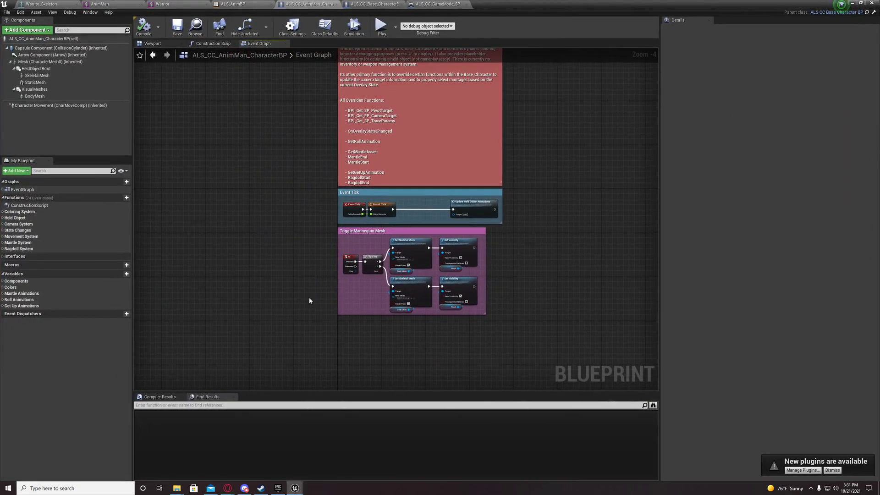
{"action": "left_click", "coordinate": [234, 4]}
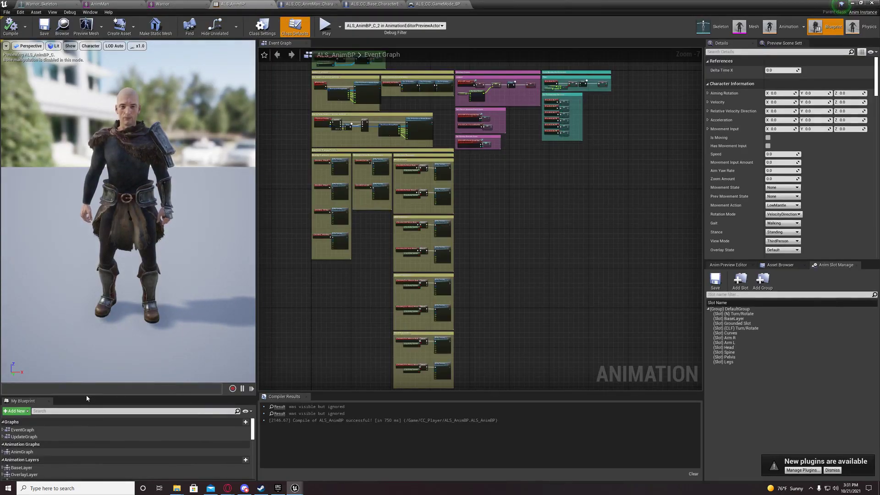
- Expand OverlayLayer in My Blueprint and open the Overlay States state machine
{"action": "left_click_drag", "start_coordinate": [89, 400], "coordinate": [89, 309]}
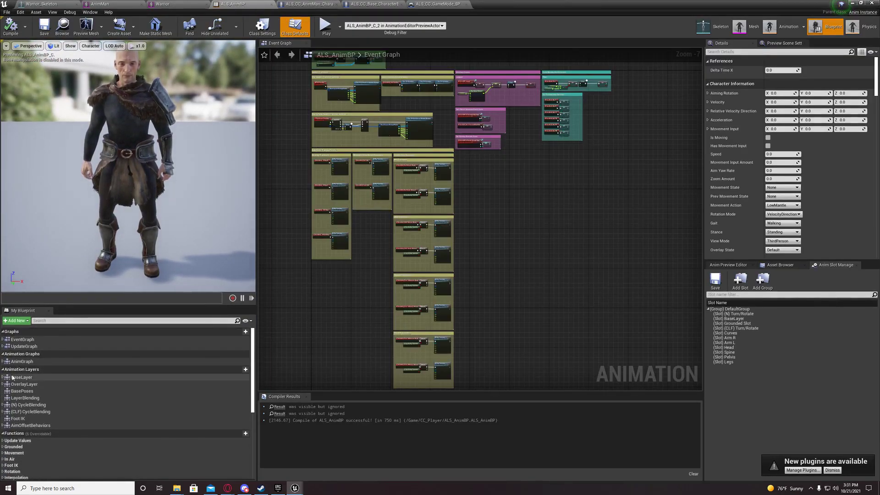
{"action": "left_click", "coordinate": [3, 362]}
{"action": "left_click", "coordinate": [2, 362]}
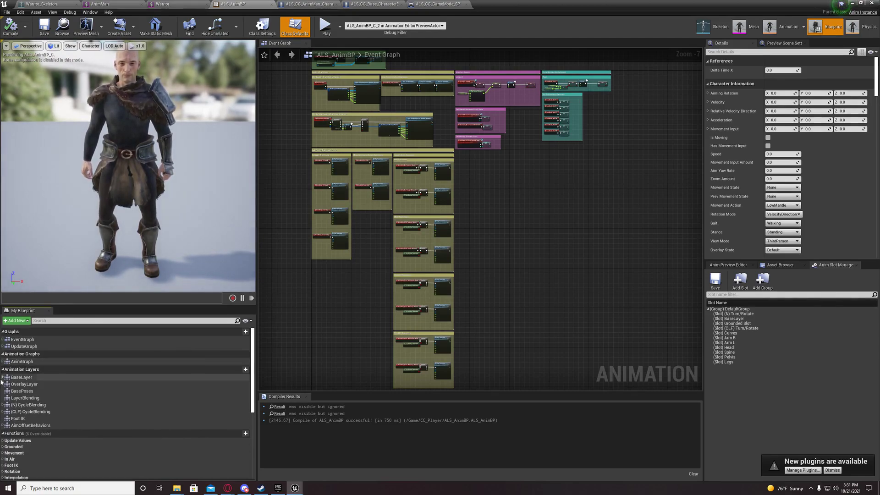
{"action": "left_click", "coordinate": [3, 384]}
{"action": "left_click", "coordinate": [26, 391]}
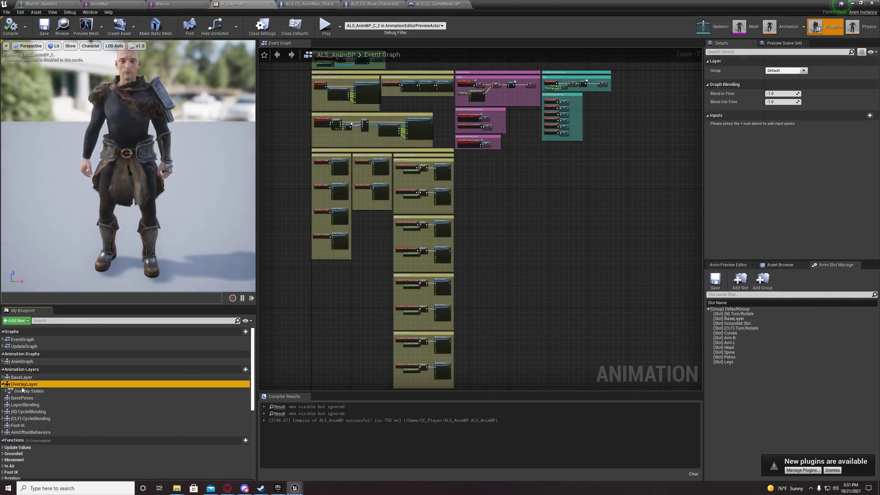
{"action": "left_click", "coordinate": [6, 391]}
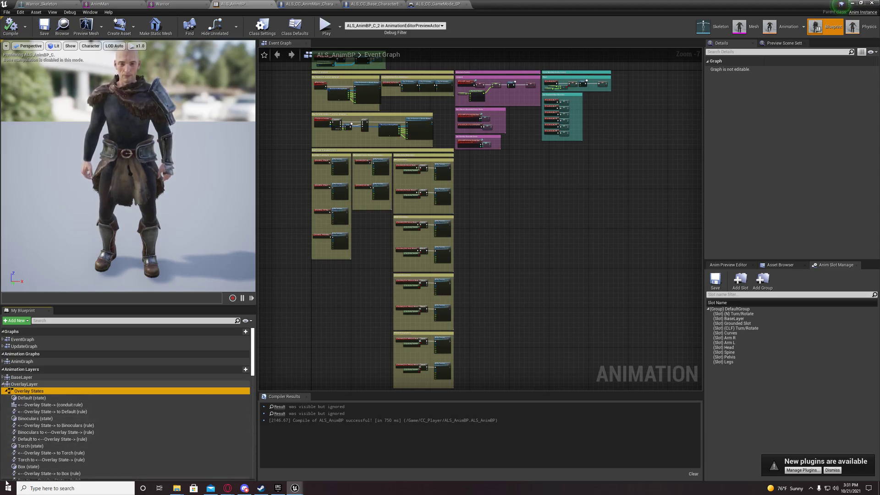
{"action": "double_click", "coordinate": [25, 391]}
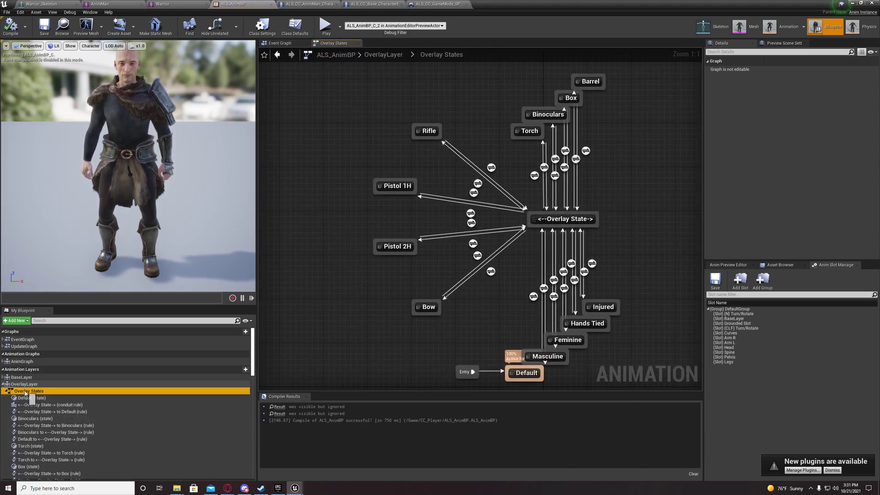
- Inspect the Binoculars state graph, including its Idle Pose and Secondary Motion nodes
{"action": "double_click", "coordinate": [29, 419]}
{"action": "right_click_drag", "start_coordinate": [321, 299], "coordinate": [335, 326]}
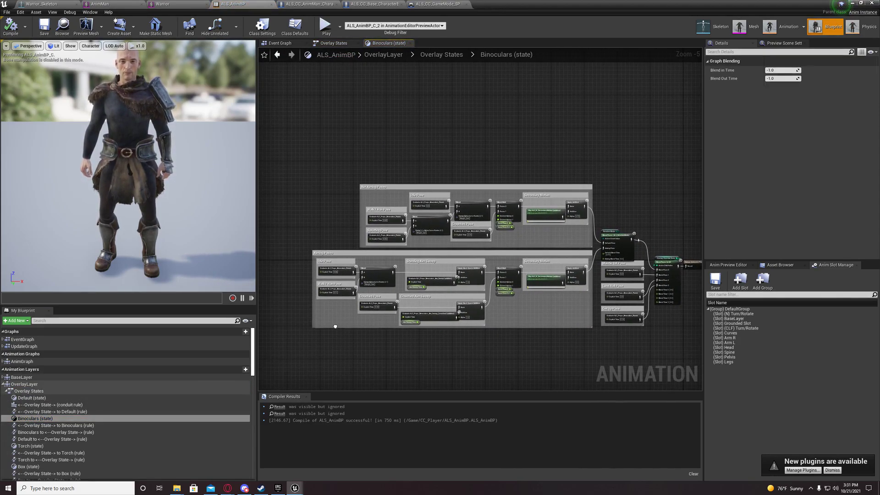
{"action": "scroll", "coordinate": [350, 324], "scroll_direction": "up", "scroll_amount": 5}
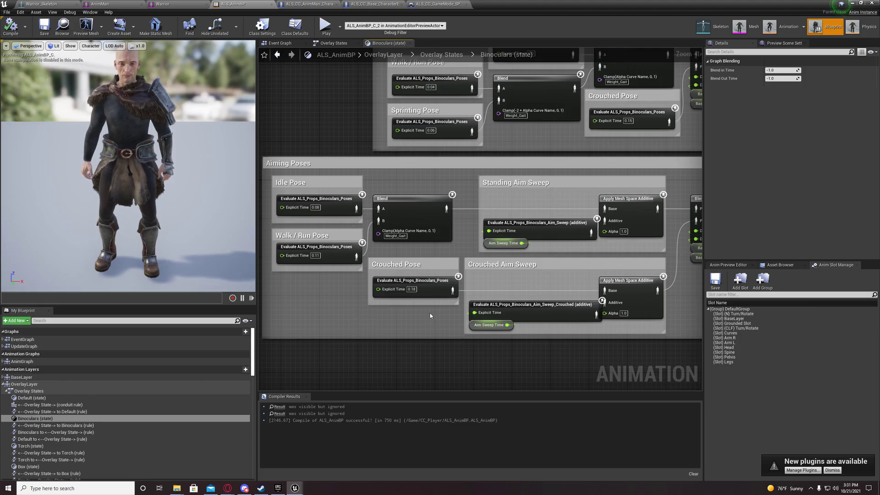
{"action": "right_click_drag", "start_coordinate": [425, 315], "coordinate": [87, 268]}
{"action": "scroll", "coordinate": [101, 400], "scroll_direction": "down", "scroll_amount": 4}
{"action": "scroll", "coordinate": [102, 398], "scroll_direction": "down", "scroll_amount": 10}
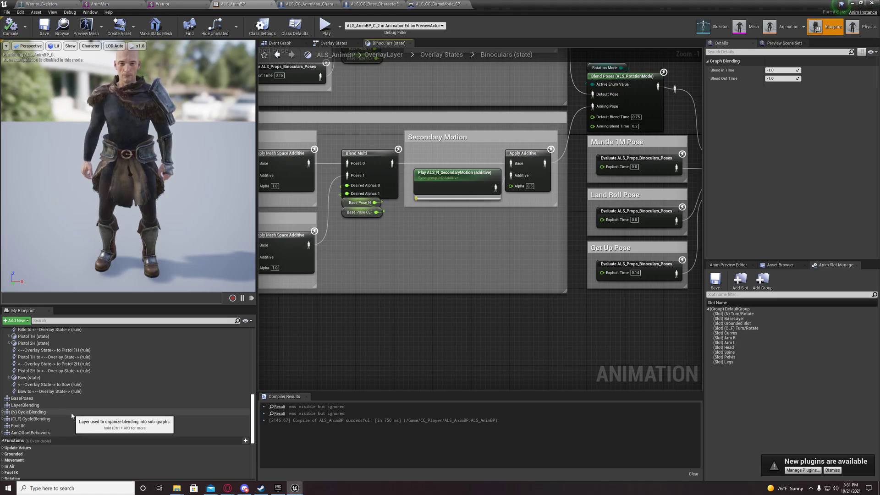
- Expand AimOffsetBehaviors and open Aim Offset Behavior States, centering Look Towards Input and Camera
{"action": "left_click", "coordinate": [22, 433]}
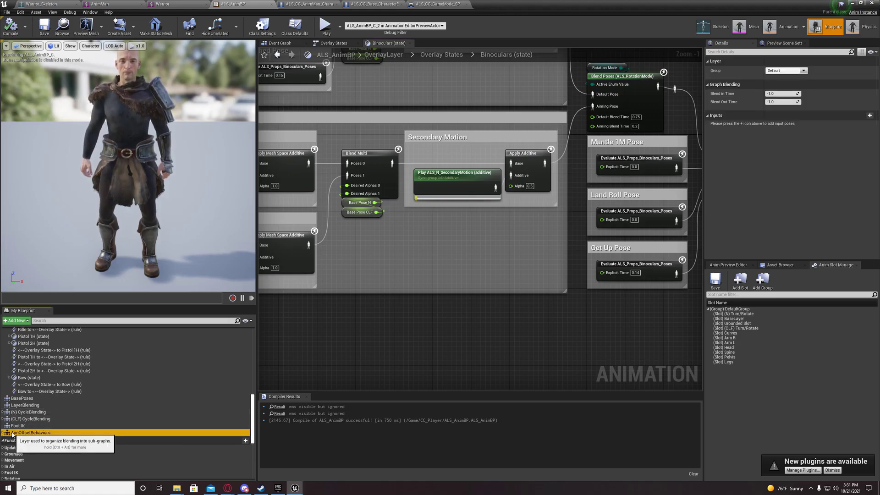
{"action": "left_click", "coordinate": [4, 433]}
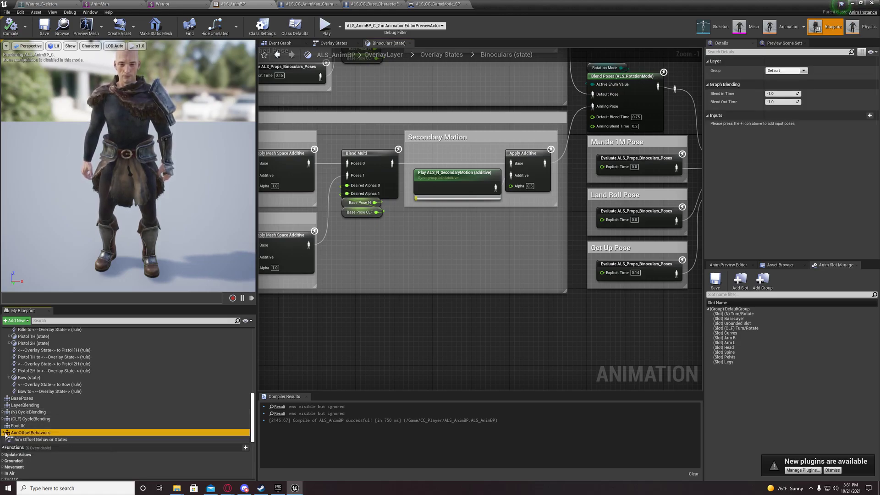
{"action": "double_click", "coordinate": [28, 433]}
{"action": "double_click", "coordinate": [41, 440]}
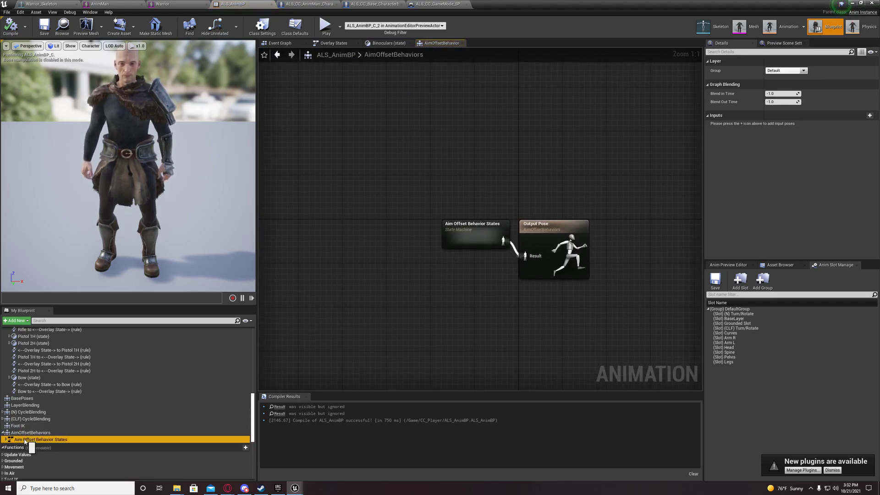
{"action": "scroll", "coordinate": [45, 422], "scroll_direction": "down", "scroll_amount": 2}
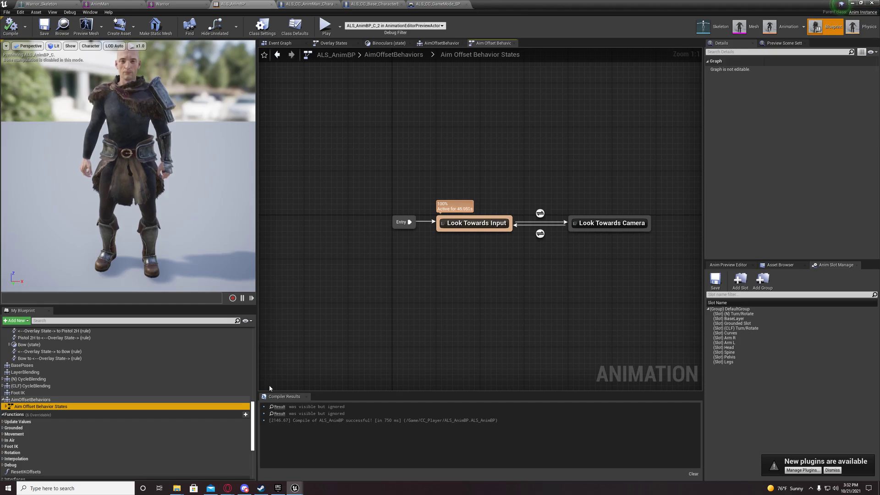
{"action": "right_click_drag", "start_coordinate": [482, 332], "coordinate": [397, 308]}
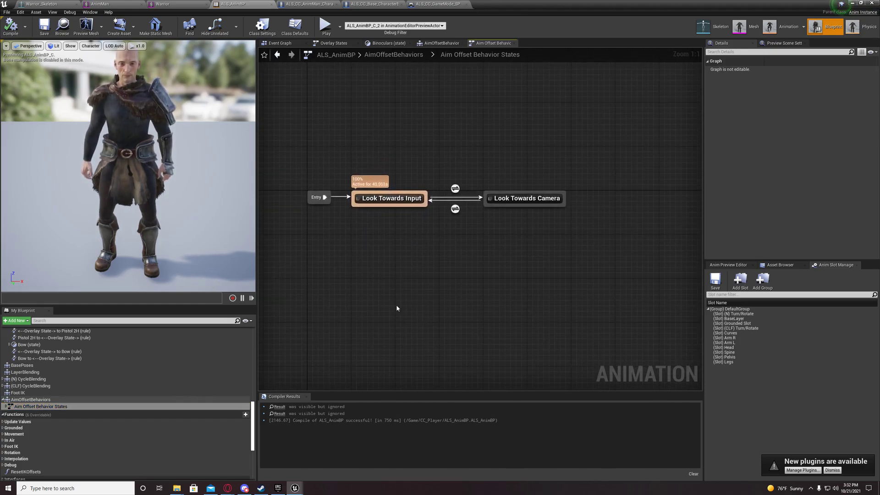